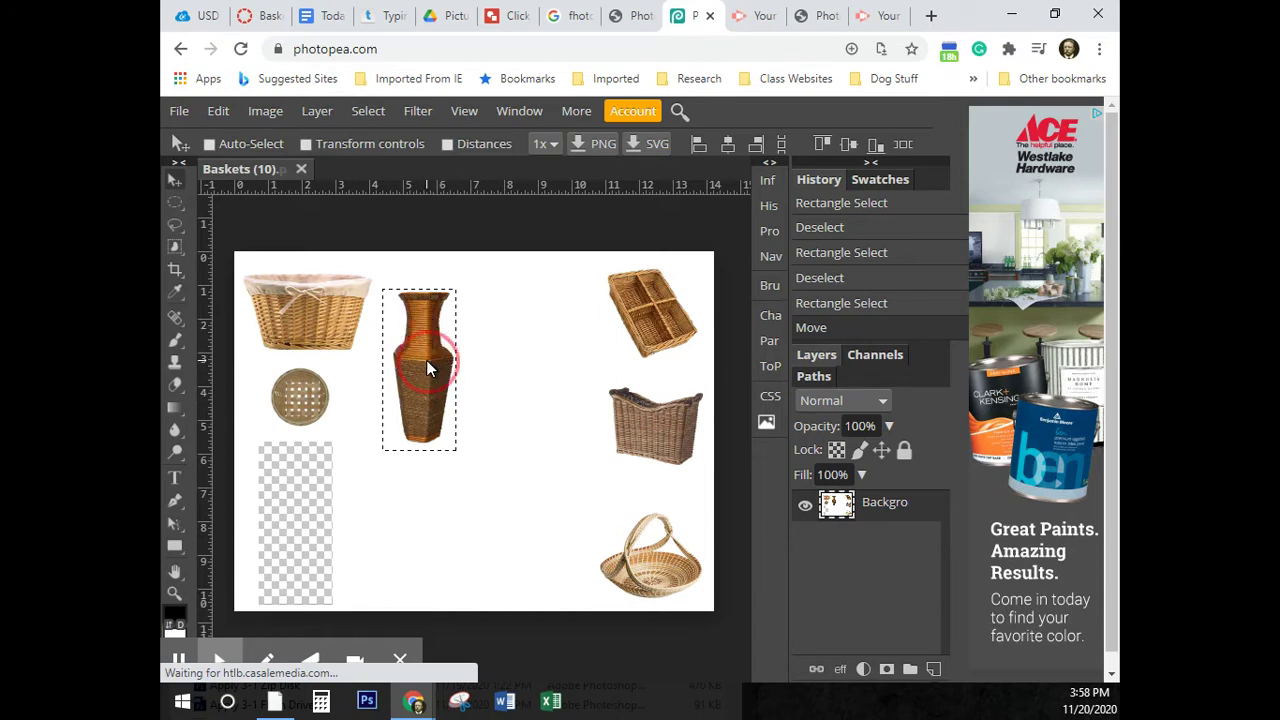
# Step: Duplicate the selected wicker vase and place the copy just to the right of the original
pyautogui.moveTo(427, 365); pyautogui.dragTo(503, 356)
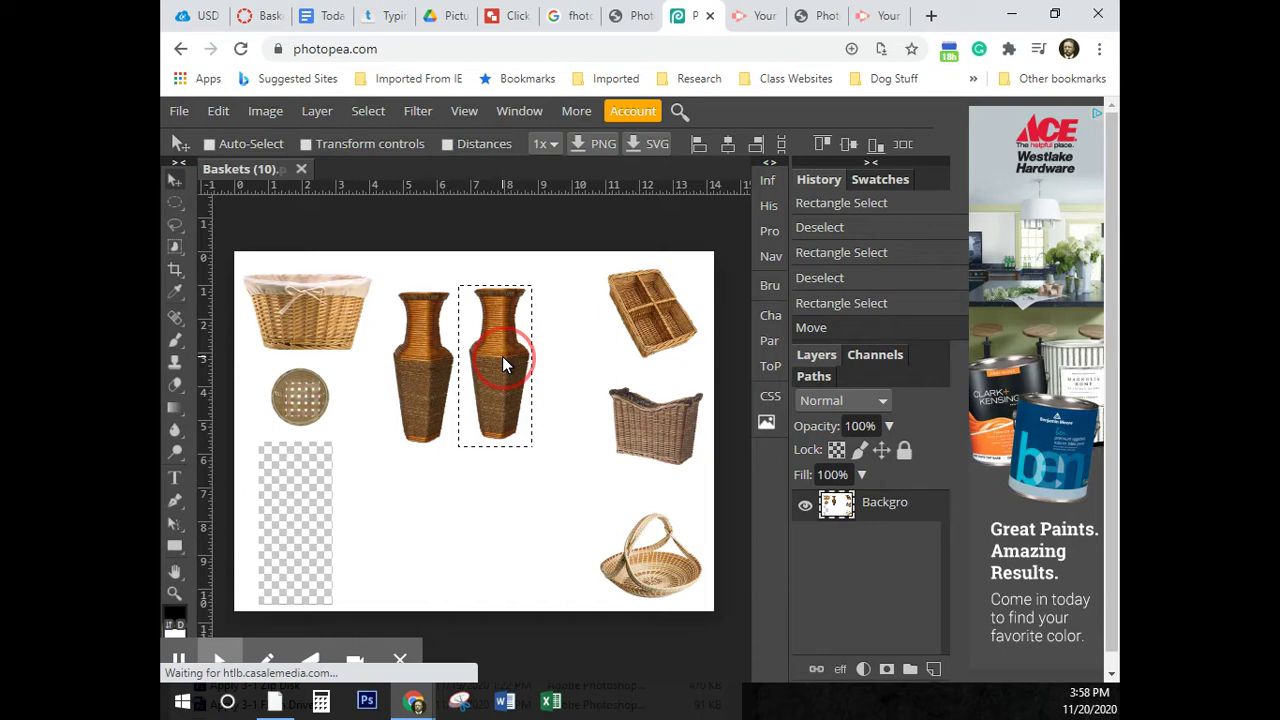
pyautogui.moveTo(502, 356); pyautogui.dragTo(502, 356)
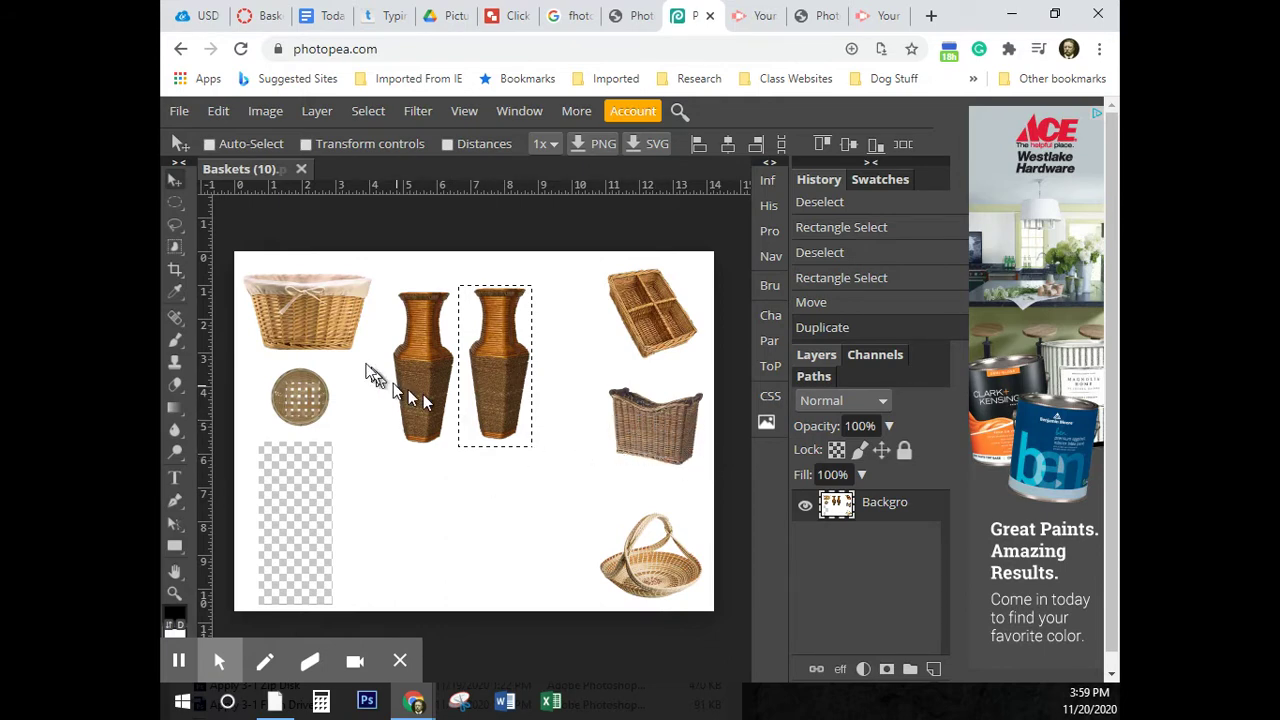
# Step: Try to select the rectangular wicker basket with the Quick Selection tool, and clear the resulting selection
pyautogui.rightClick(177, 244)
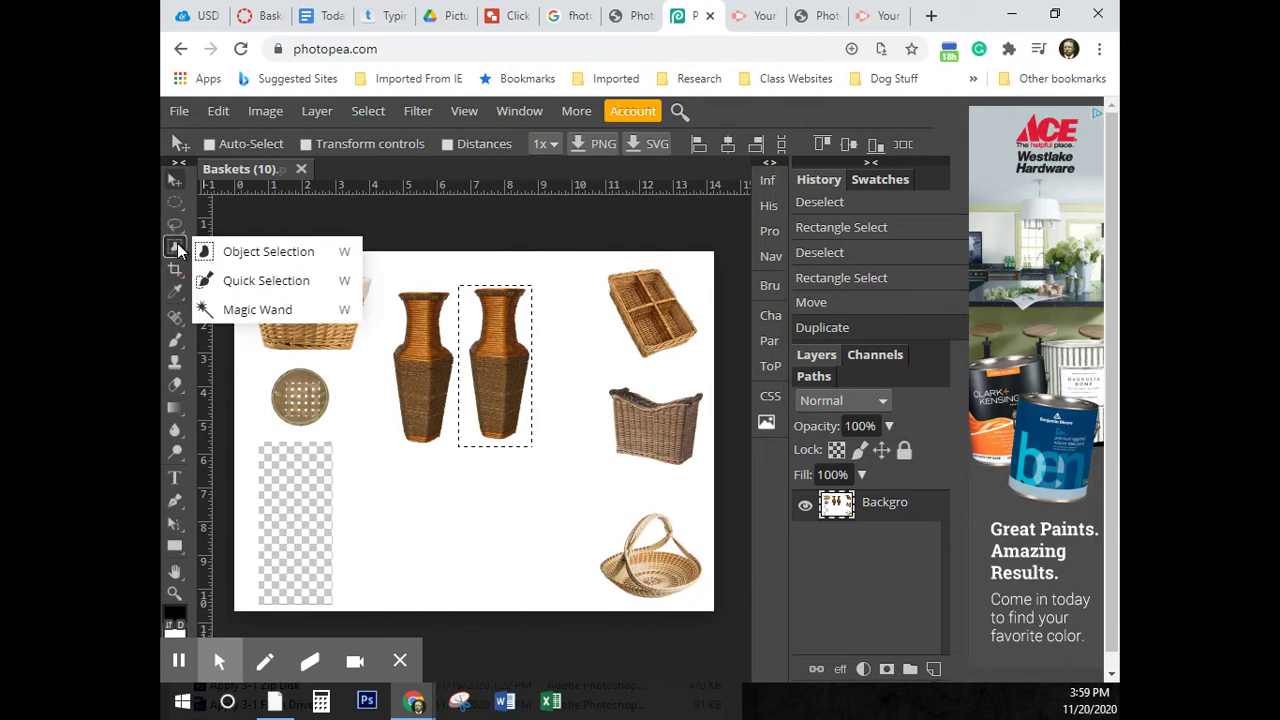
pyautogui.click(232, 281)
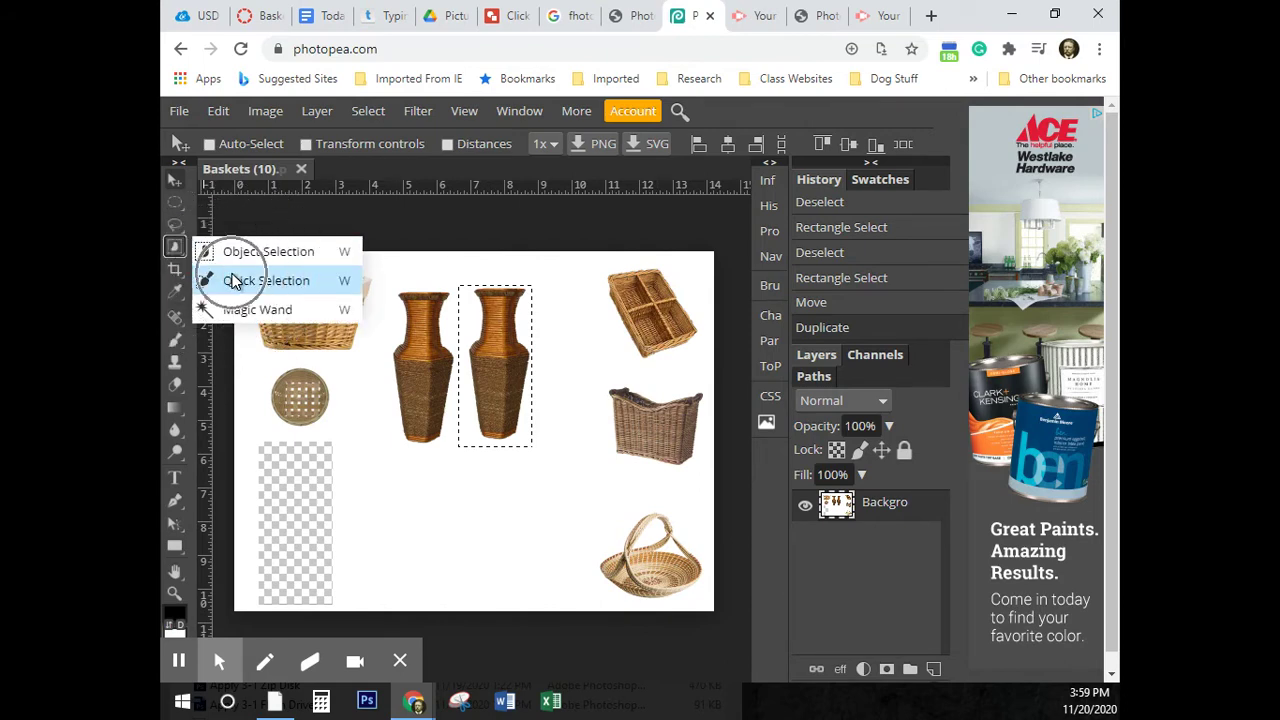
pyautogui.click(232, 281)
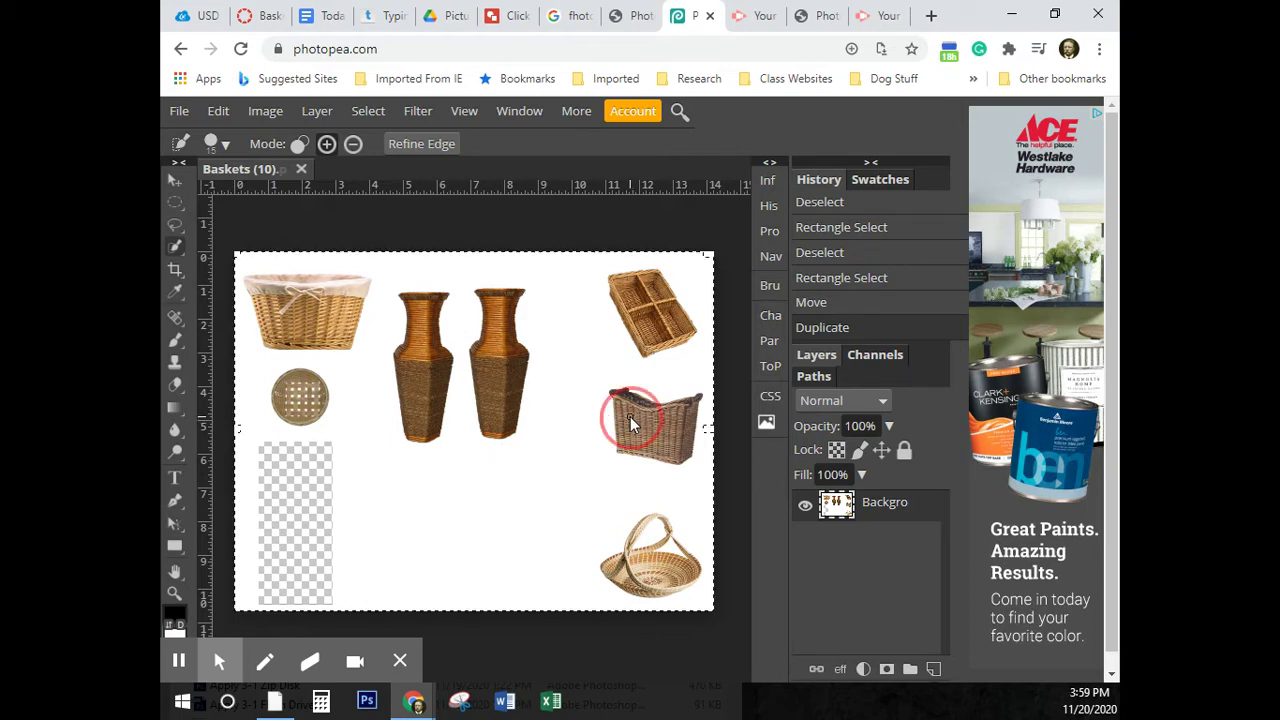
pyautogui.click(630, 416)
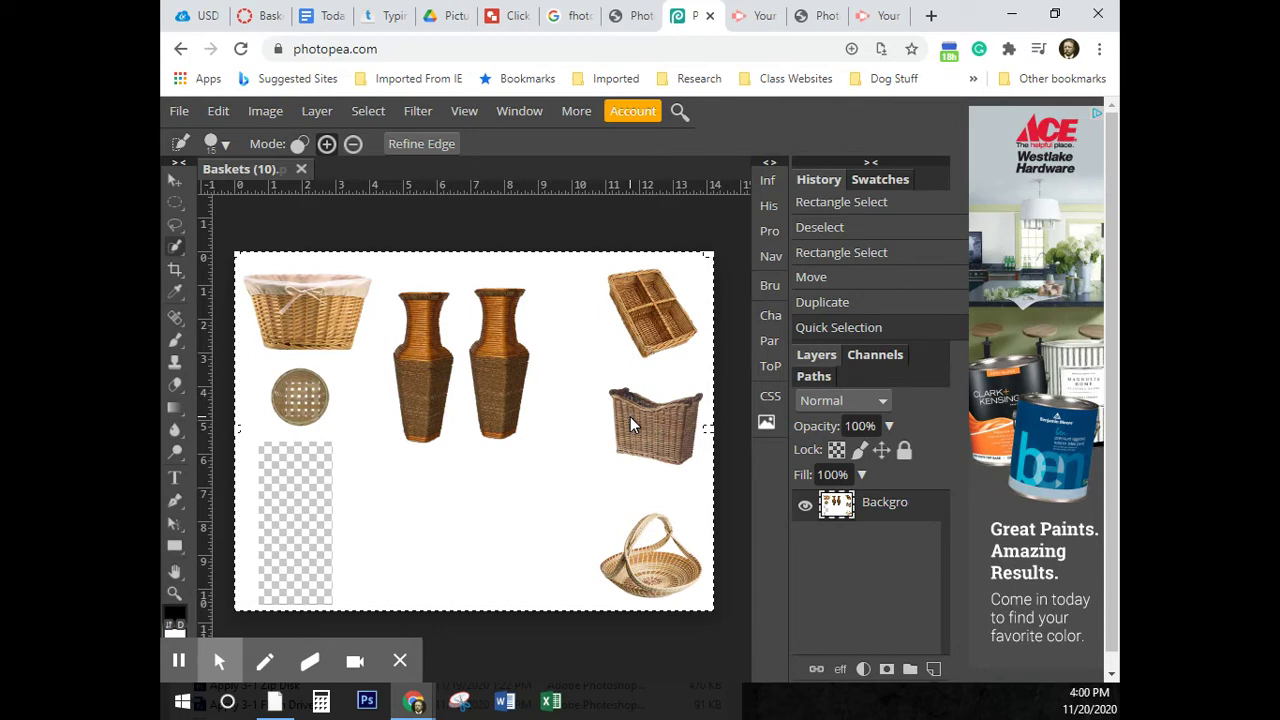
pyautogui.hotkey('ctrl', 'd')
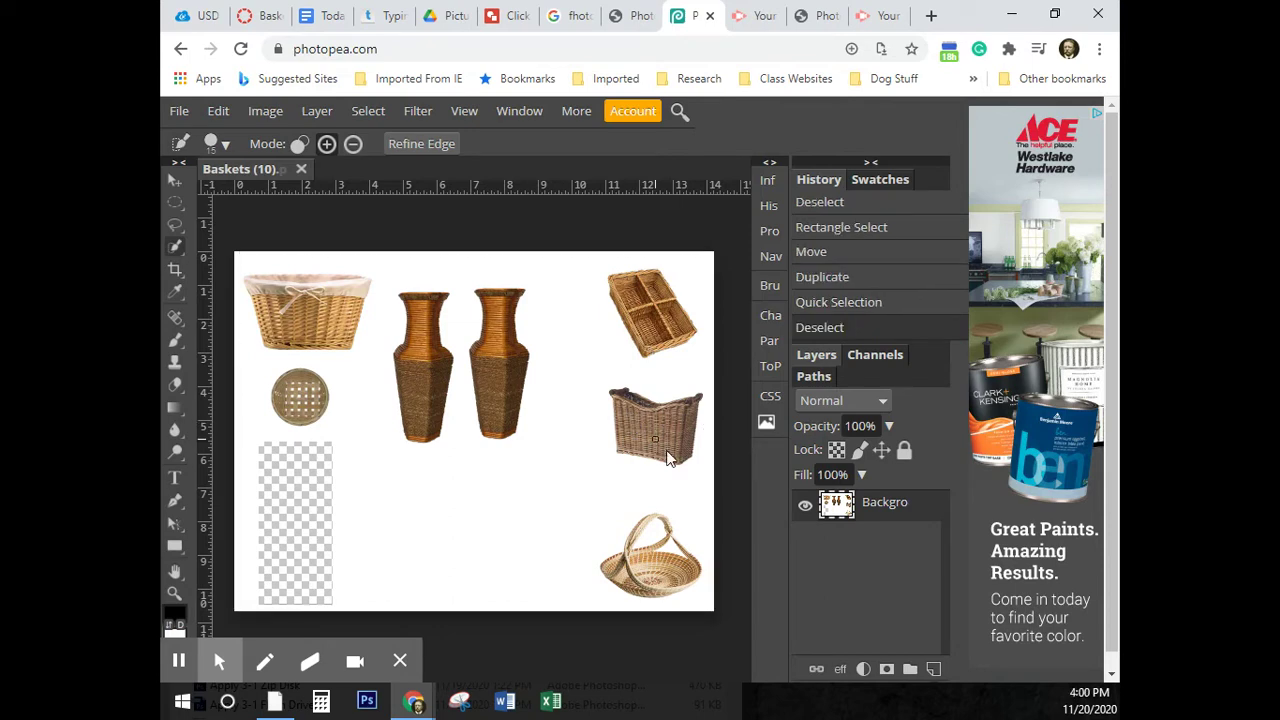
# Step: Select the rectangular wicker basket with Quick Selection and preview the selection in Refine Edge without applying anything
pyautogui.moveTo(640, 432); pyautogui.dragTo(657, 430)
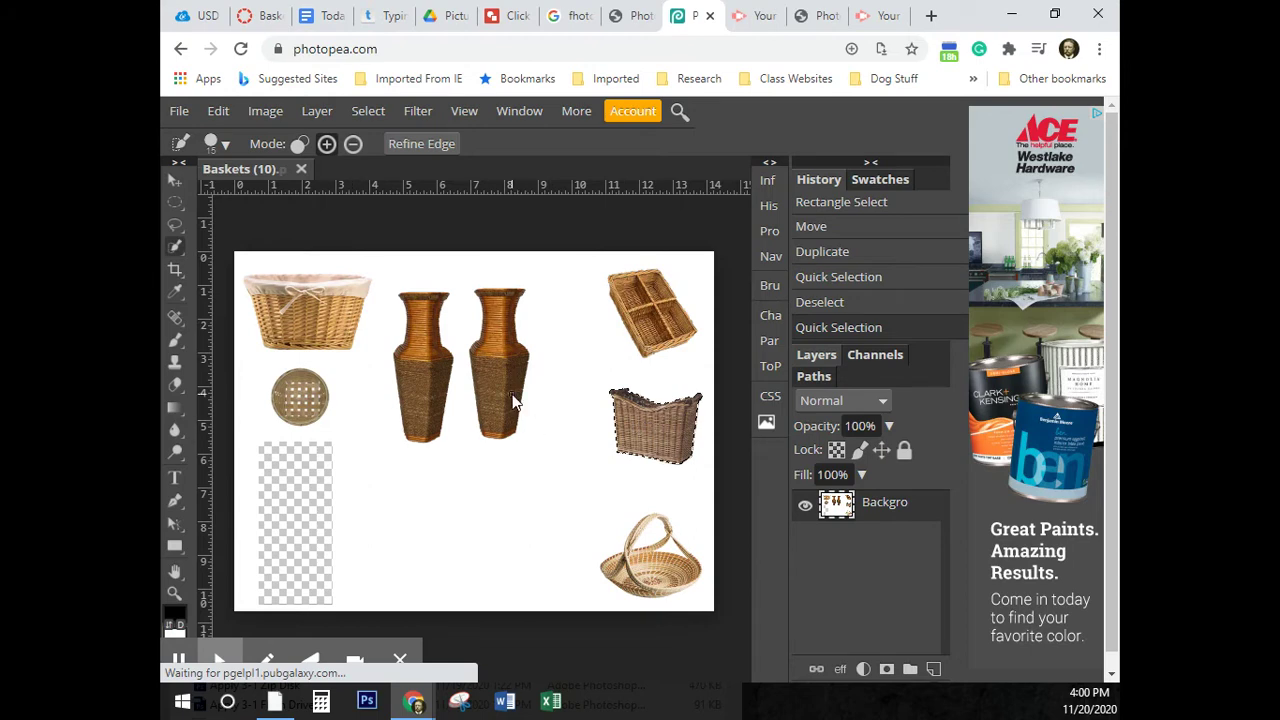
pyautogui.click(642, 440)
pyautogui.click(419, 147)
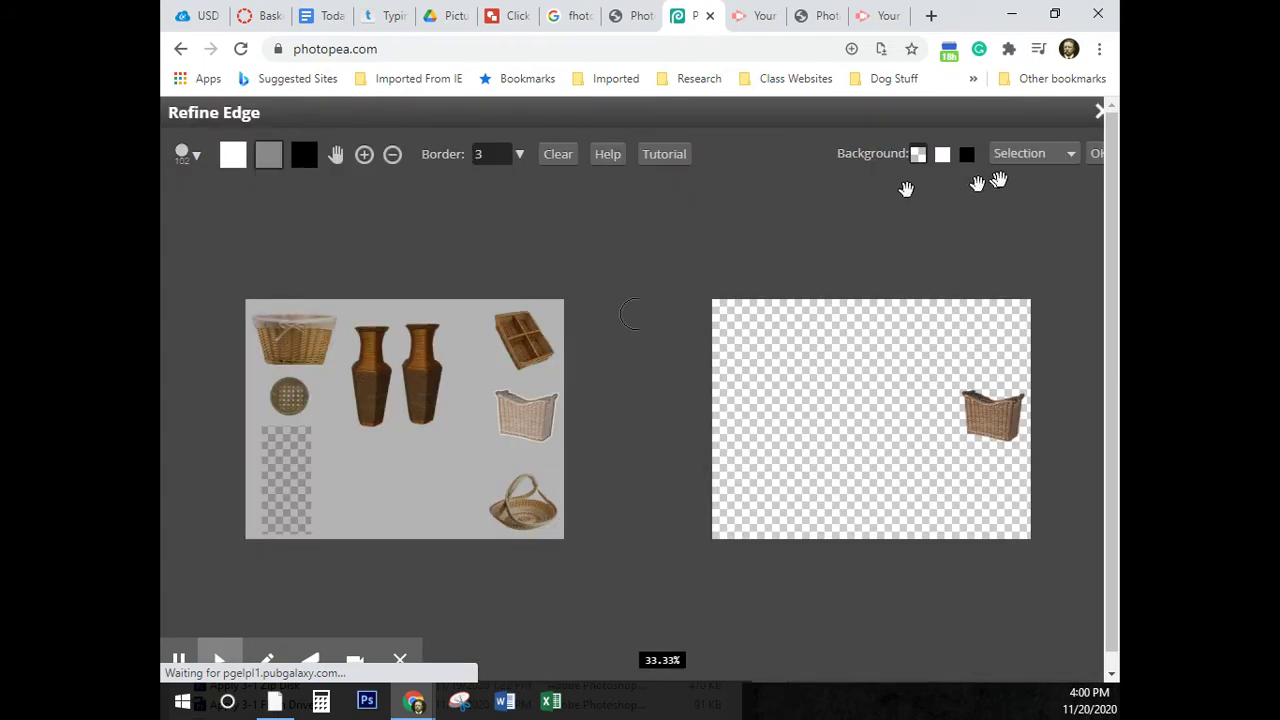
pyautogui.click(1097, 116)
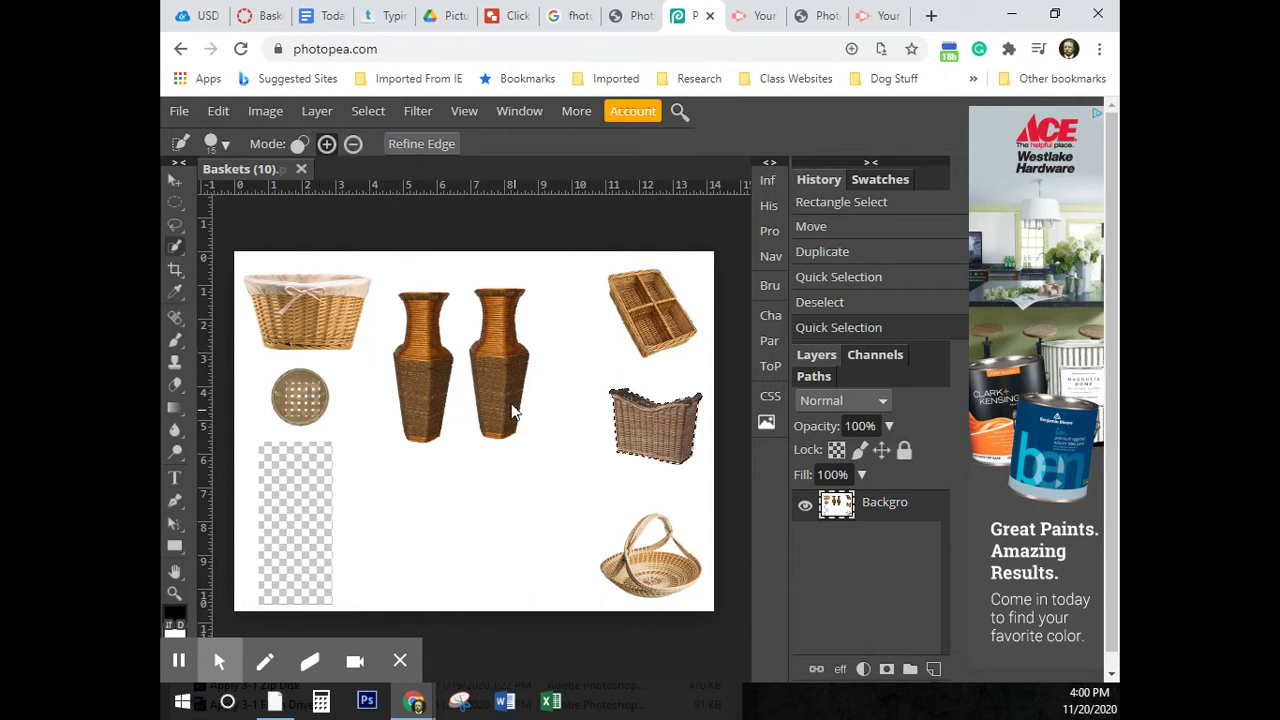
# Step: Try to select the copied vase with Quick Selection, undo the attempts and clear all selections
pyautogui.moveTo(498, 335); pyautogui.dragTo(494, 355)
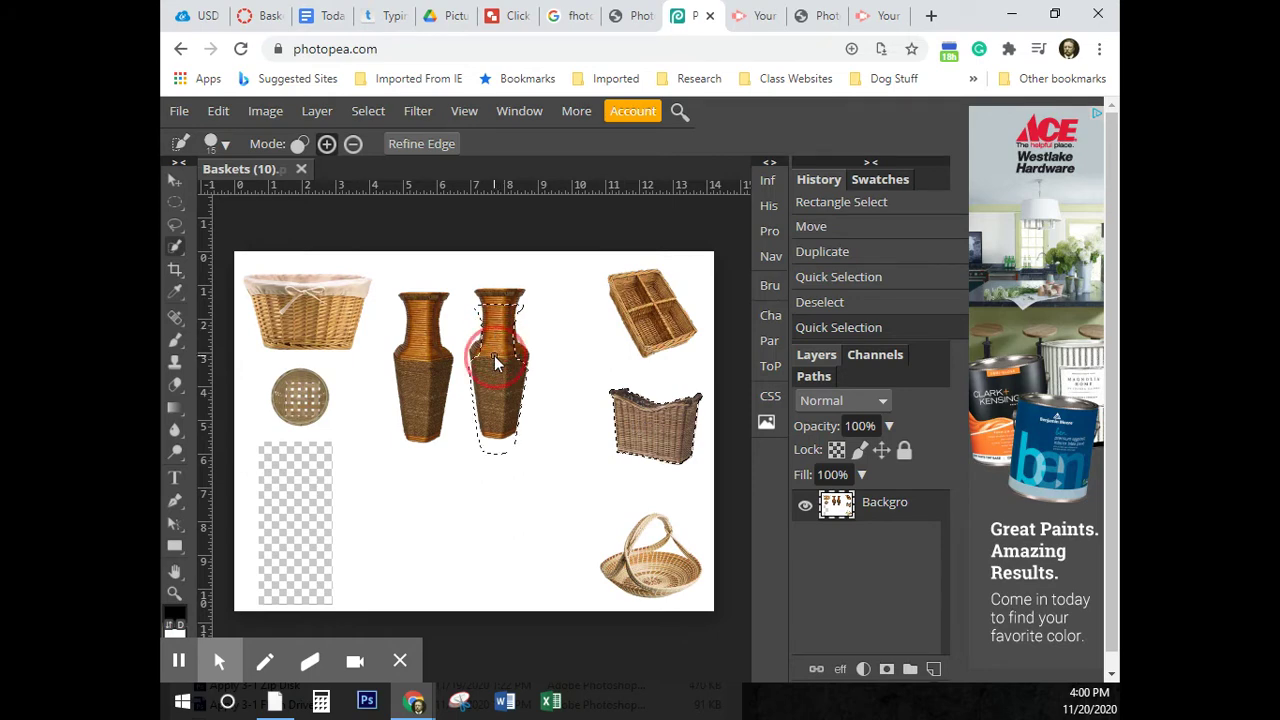
pyautogui.hotkey('ctrl', 'z')
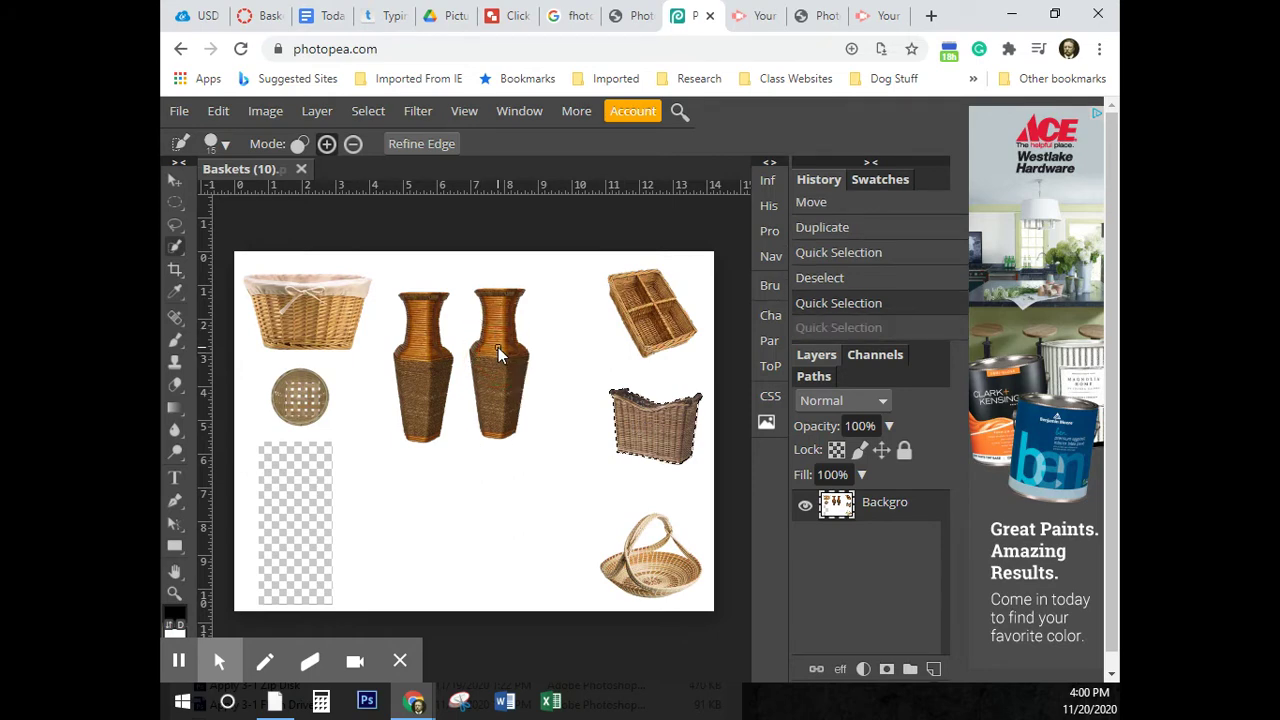
pyautogui.hotkey('ctrl', 'd')
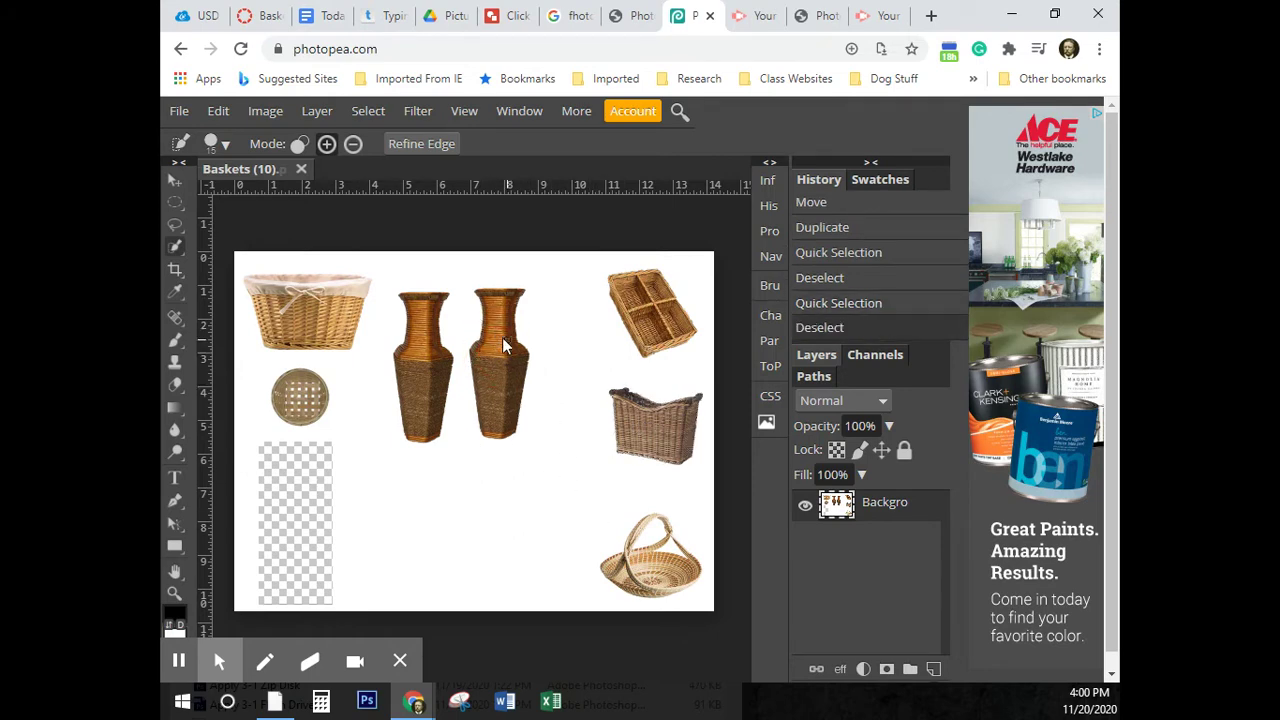
pyautogui.moveTo(503, 342)
pyautogui.mouseDown()
pyautogui.moveTo(500, 314)
pyautogui.moveTo(501, 373)
pyautogui.mouseUp()
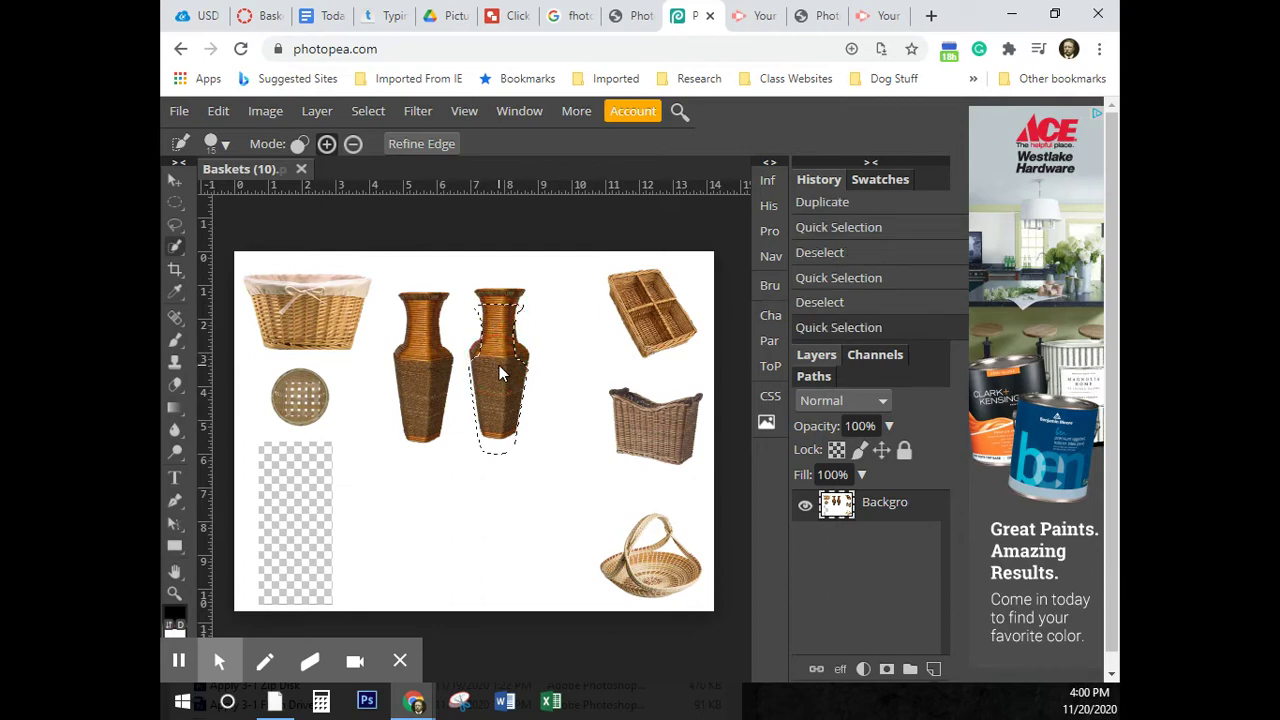
pyautogui.hotkey('ctrl', 'z')
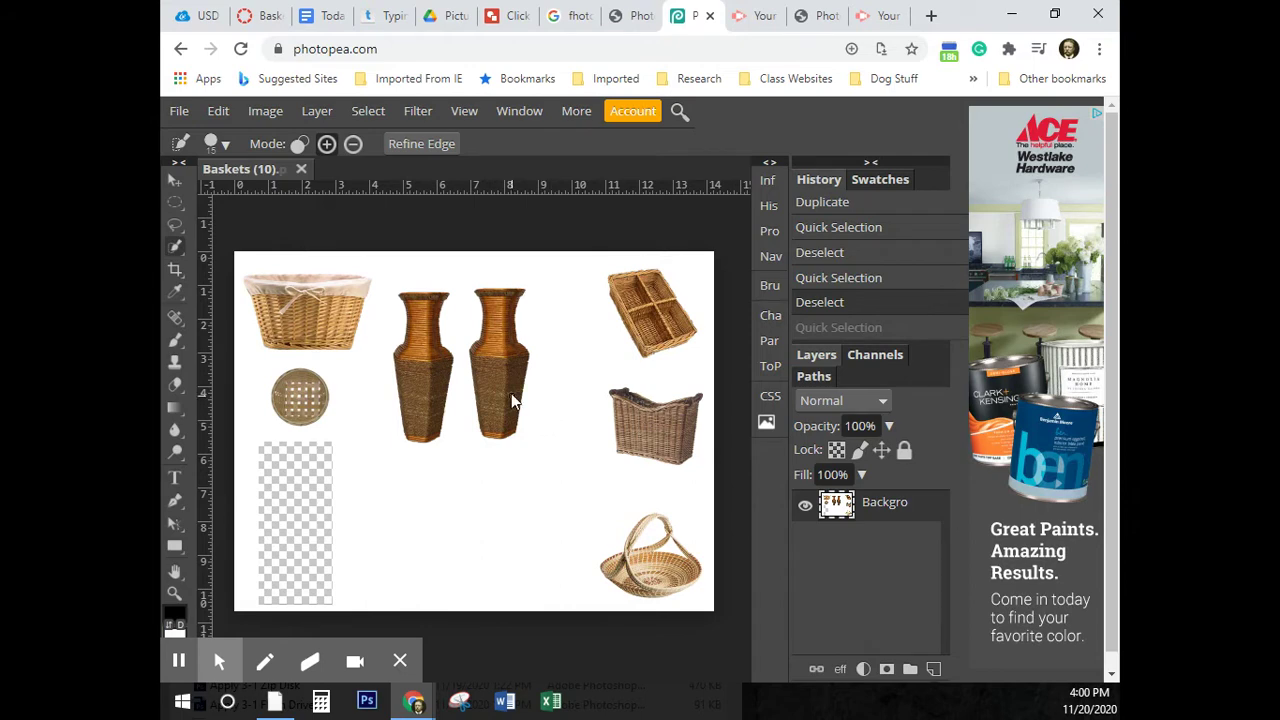
pyautogui.moveTo(511, 393); pyautogui.dragTo(500, 382)
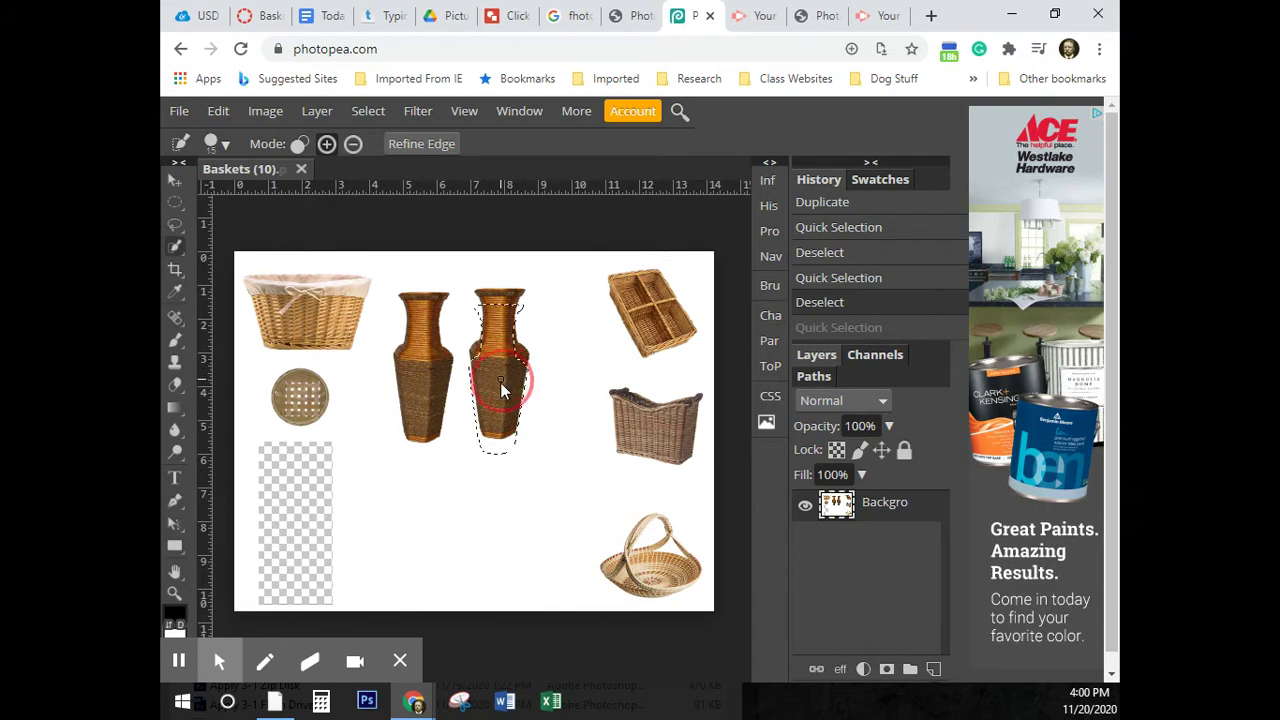
pyautogui.click(851, 300)
# Step: Enclose the copied vase in a rectangular selection, move it slightly closer to the original vase and deselect
pyautogui.press('m')
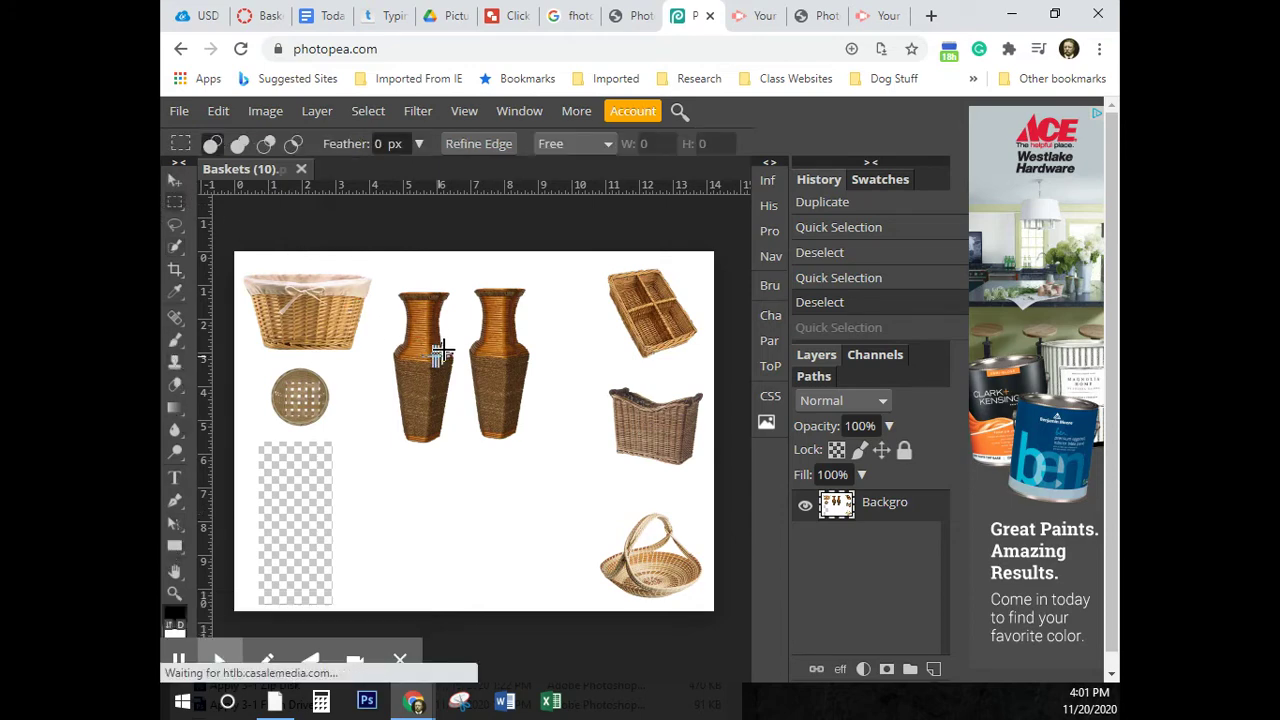
pyautogui.moveTo(470, 284); pyautogui.dragTo(482, 393)
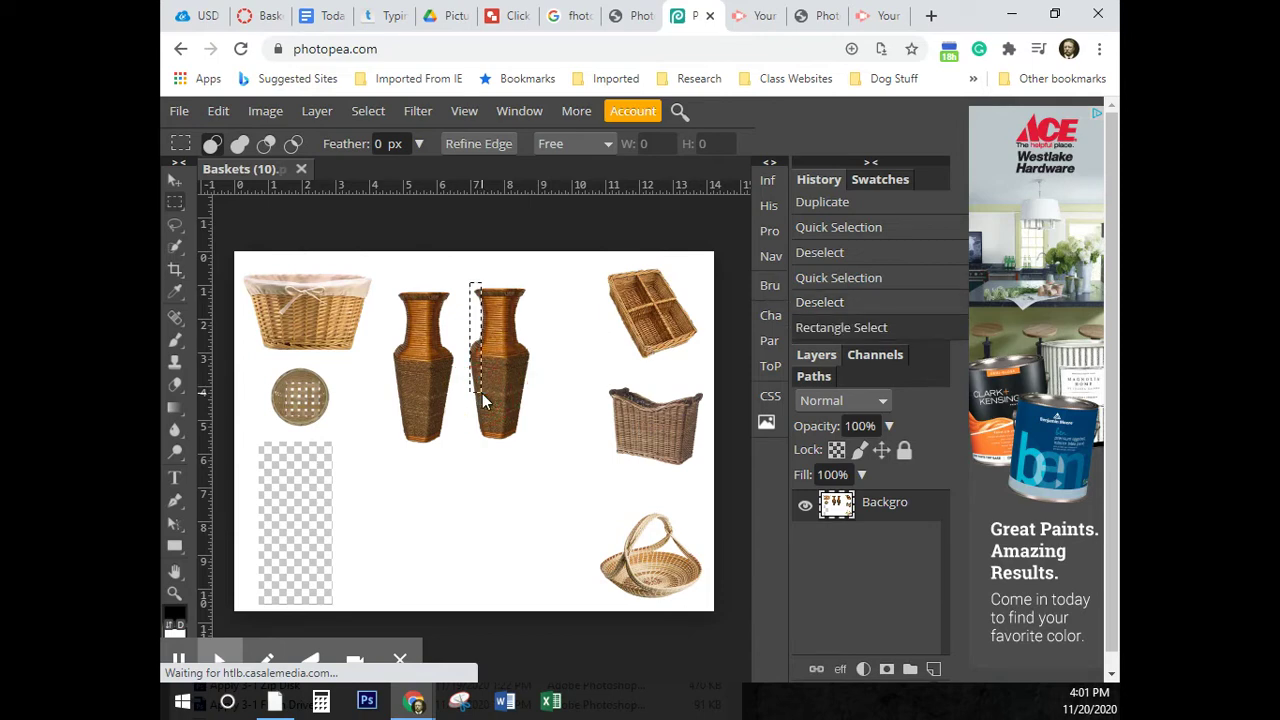
pyautogui.click(482, 393)
pyautogui.moveTo(465, 283); pyautogui.dragTo(533, 443)
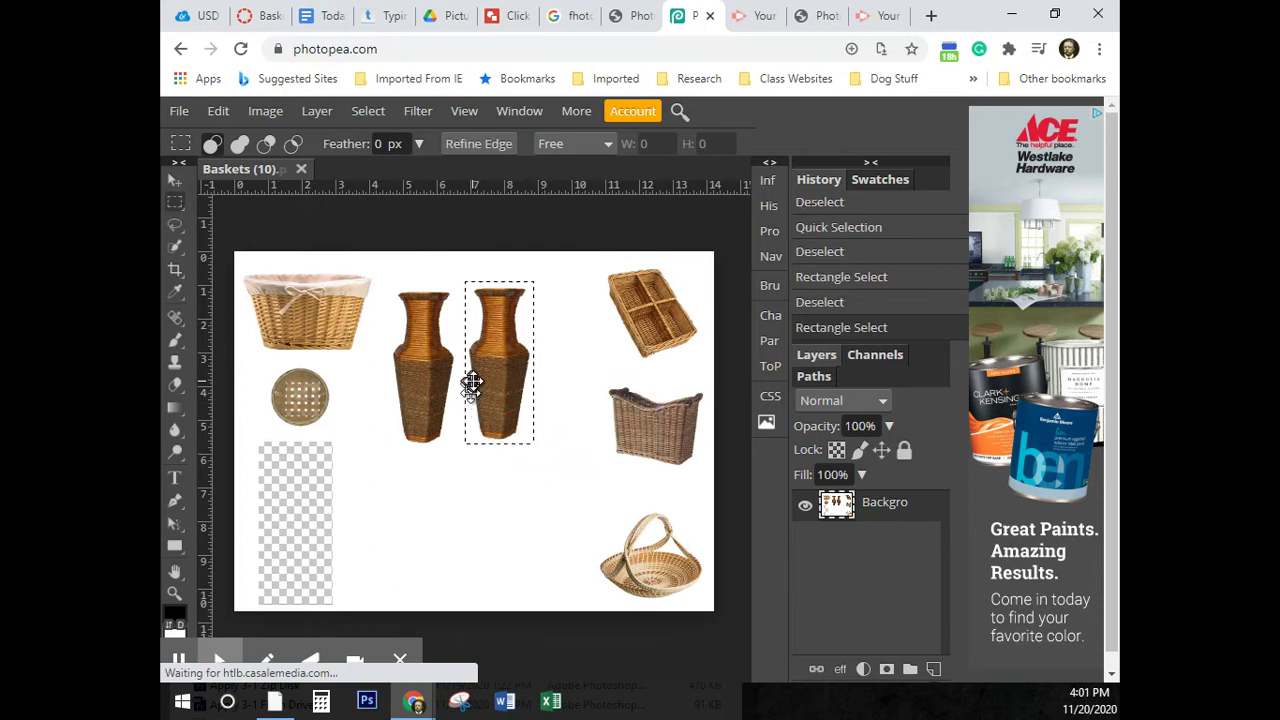
pyautogui.click(174, 181)
pyautogui.moveTo(500, 395); pyautogui.dragTo(489, 398)
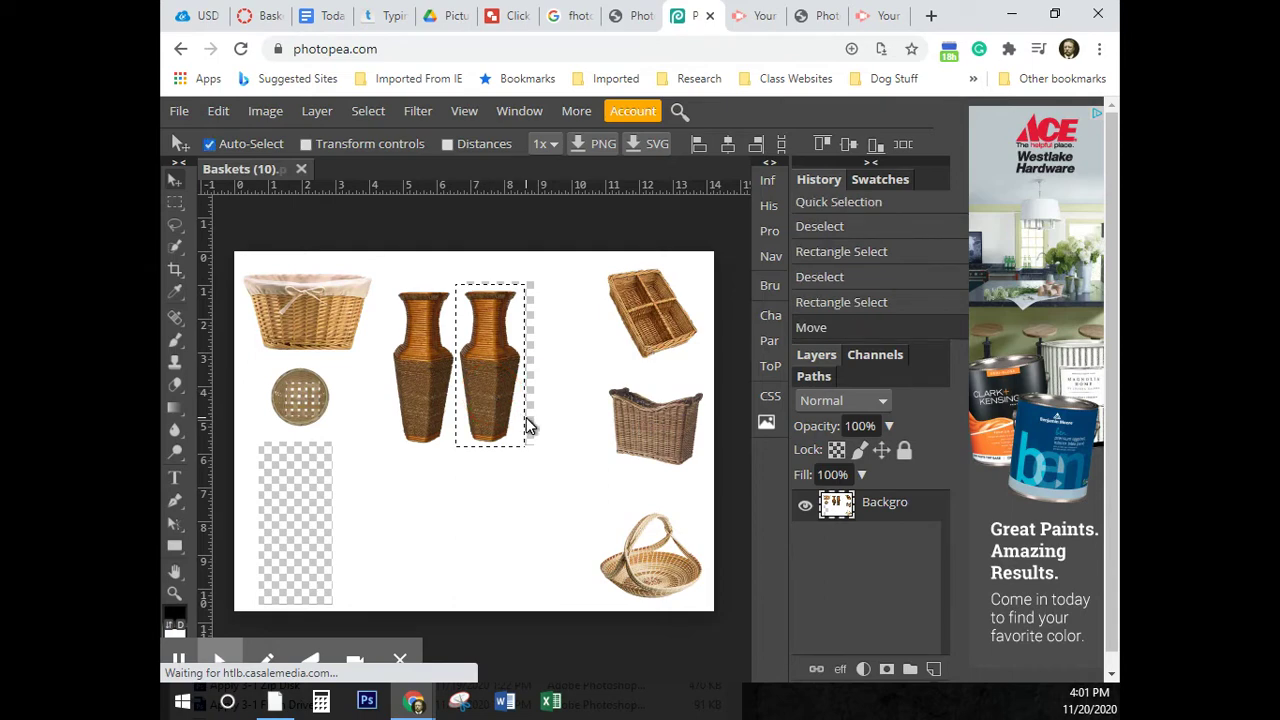
pyautogui.hotkey('ctrl', 'd')
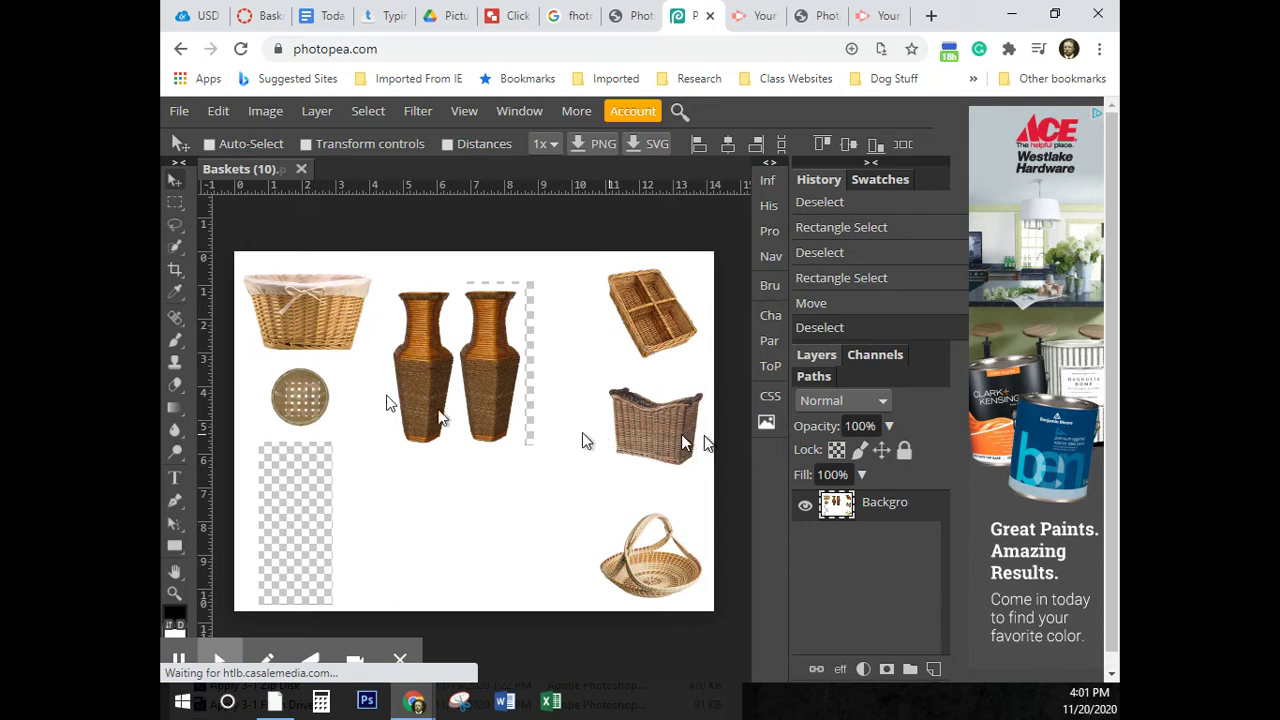
# Step: Quick-select the rectangular wicker basket, move it in front of the copied vase's lower right side and deselect
pyautogui.click(176, 247)
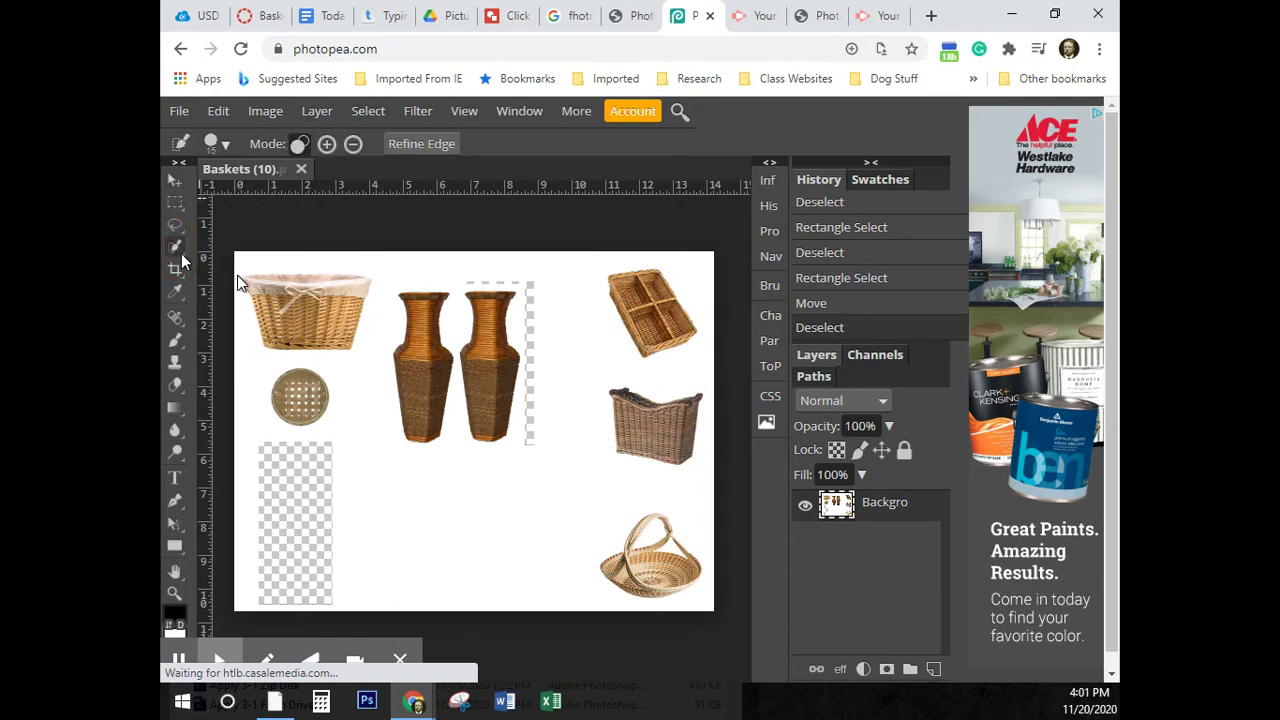
pyautogui.click(634, 415)
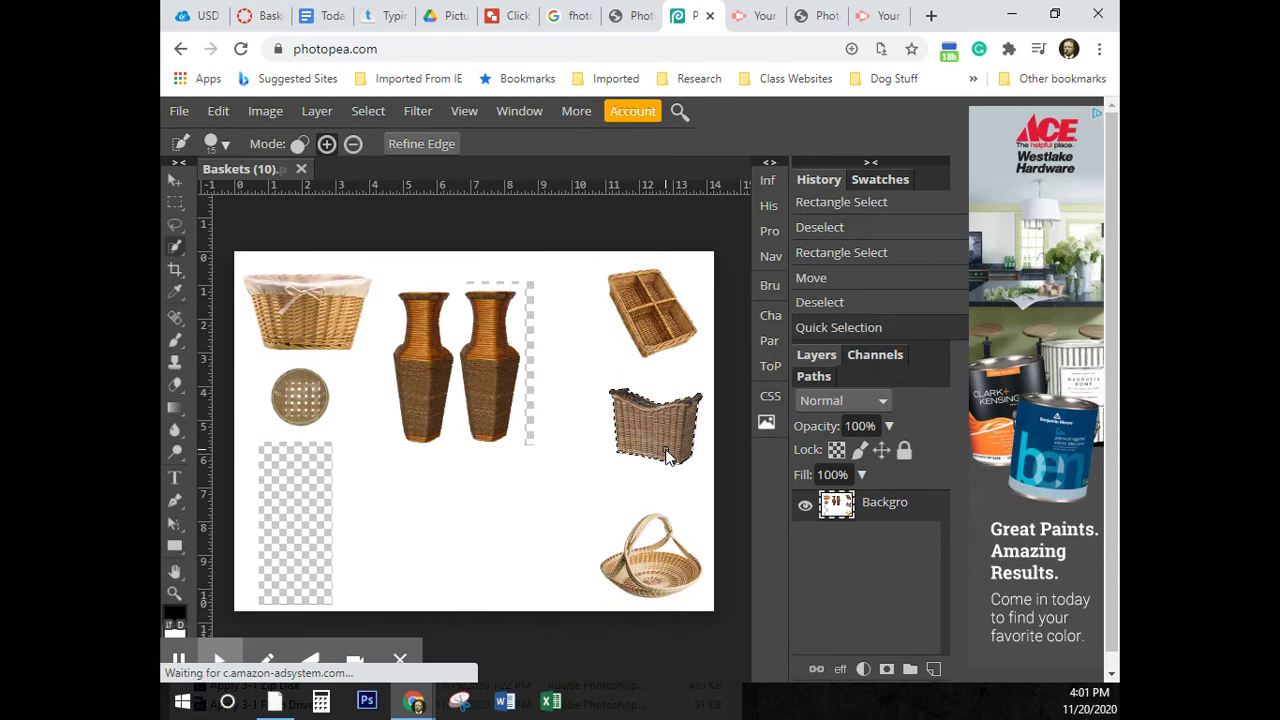
pyautogui.press('v')
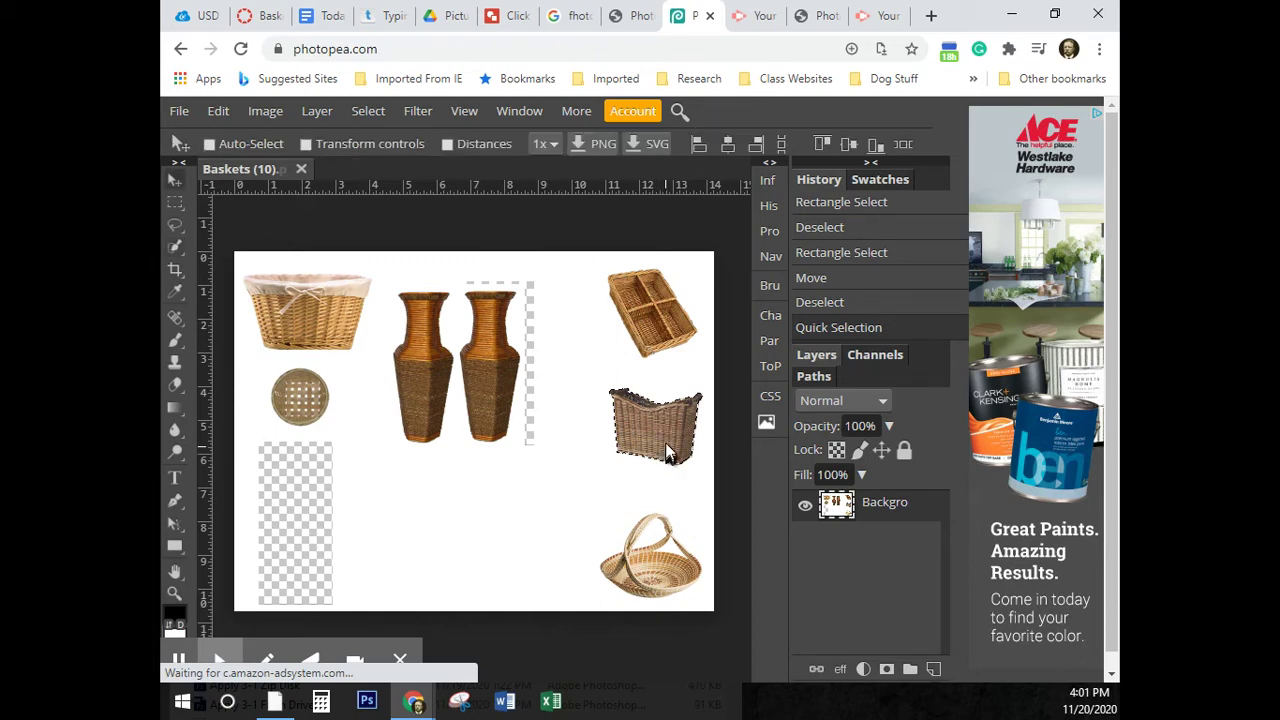
pyautogui.moveTo(665, 425); pyautogui.dragTo(501, 443)
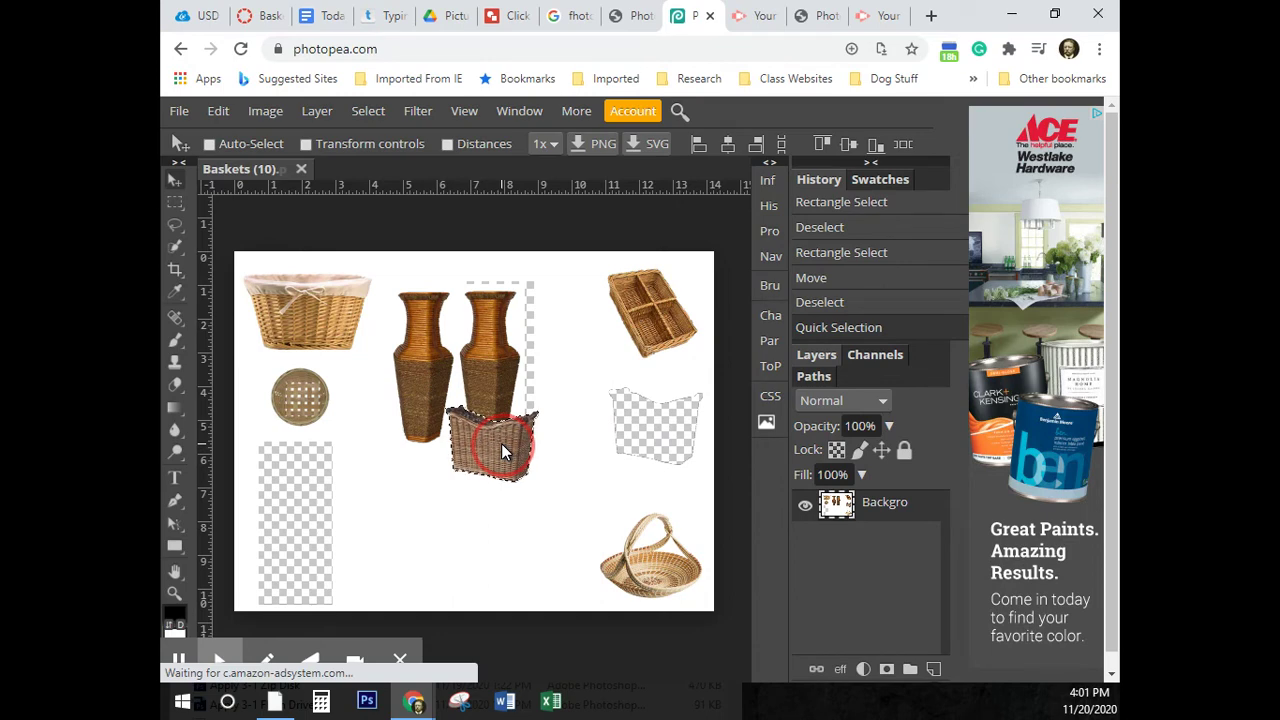
pyautogui.moveTo(534, 433)
pyautogui.mouseDown()
pyautogui.moveTo(552, 416)
pyautogui.moveTo(548, 426)
pyautogui.mouseUp()
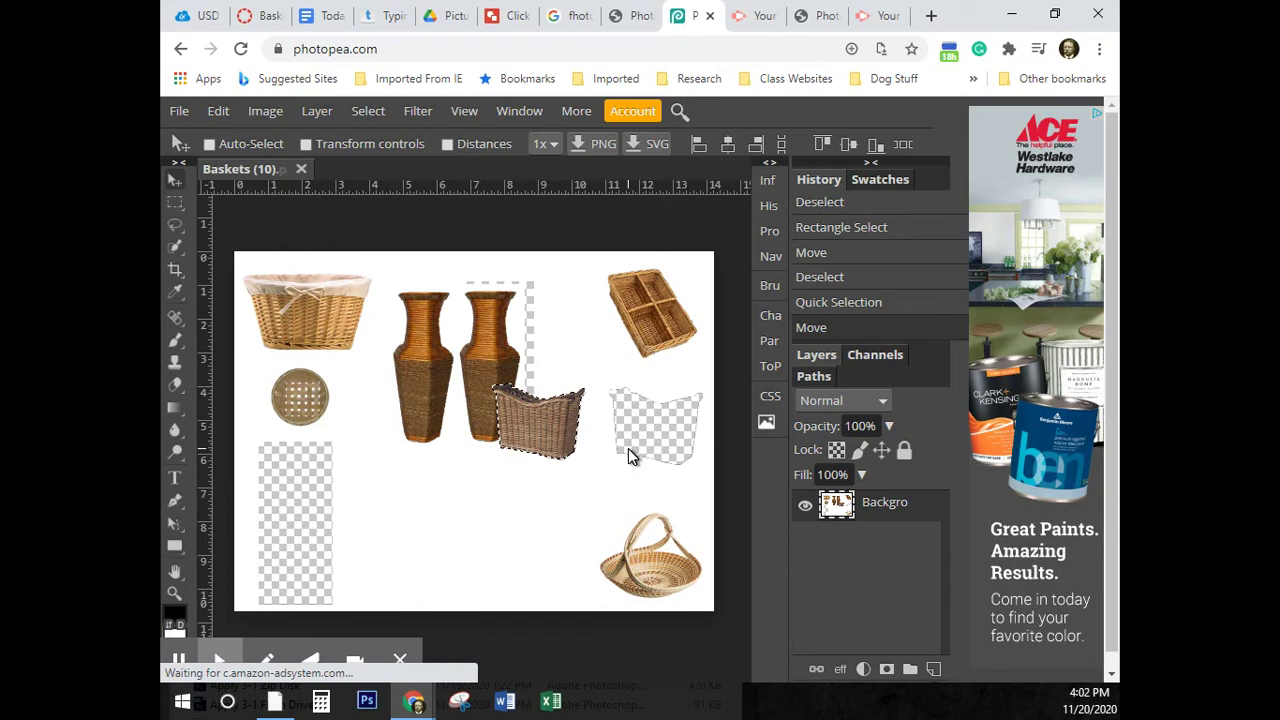
pyautogui.hotkey('ctrl', 'd')
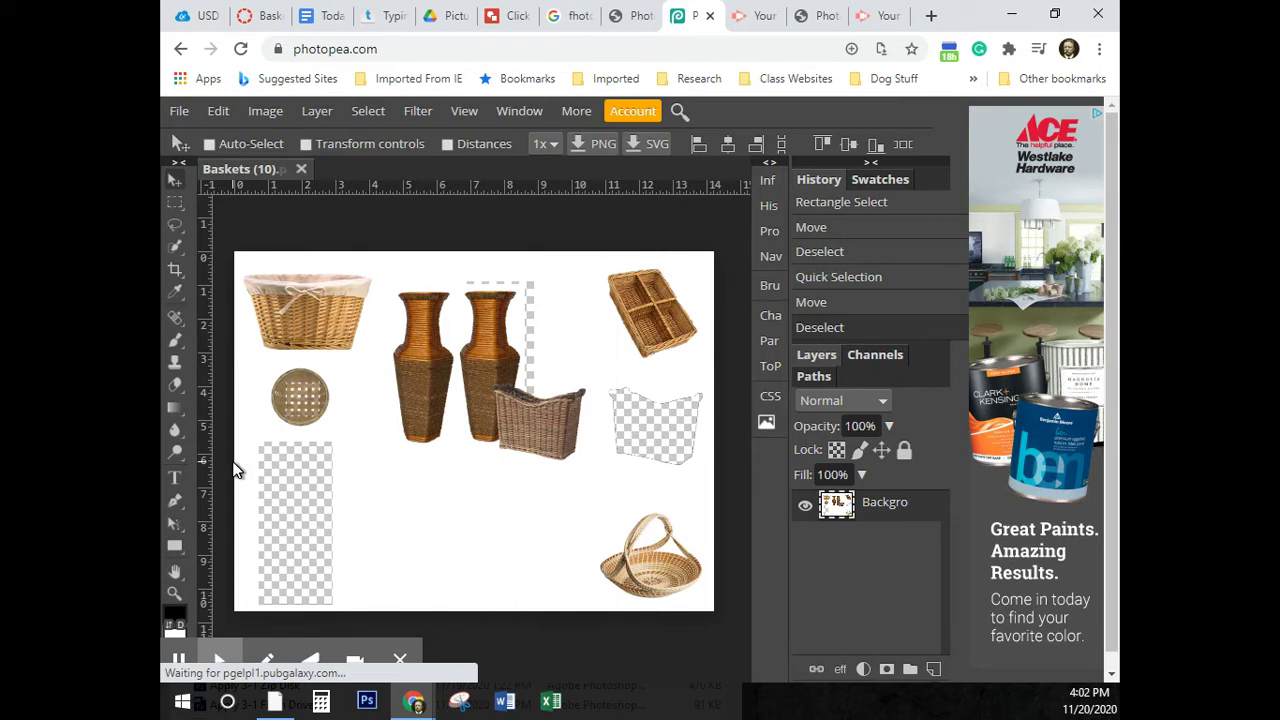
# Step: Make white the foreground colour and brush over the transparent strip above and beside the copied vase
pyautogui.click(177, 620)
pyautogui.doubleClick(180, 615)
pyautogui.click(180, 616)
pyautogui.click(182, 624)
pyautogui.click(182, 628)
pyautogui.doubleClick(182, 628)
pyautogui.doubleClick(182, 628)
pyautogui.click(182, 628)
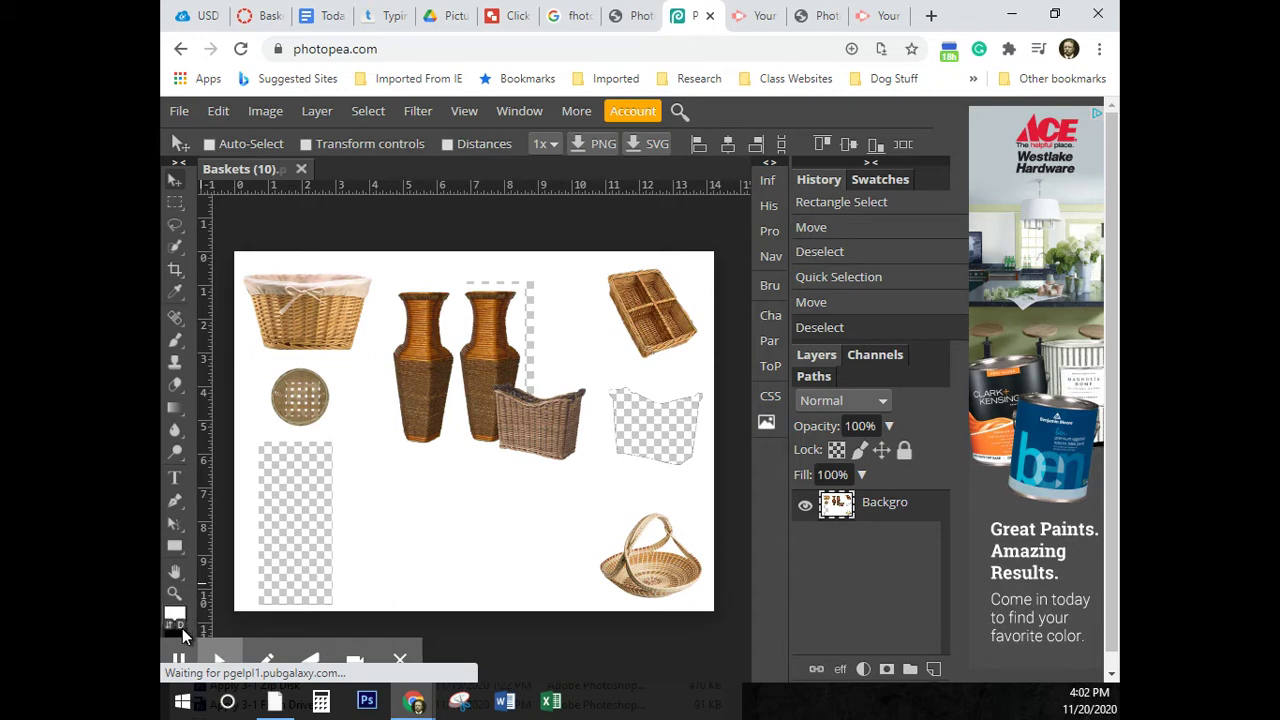
pyautogui.click(175, 340)
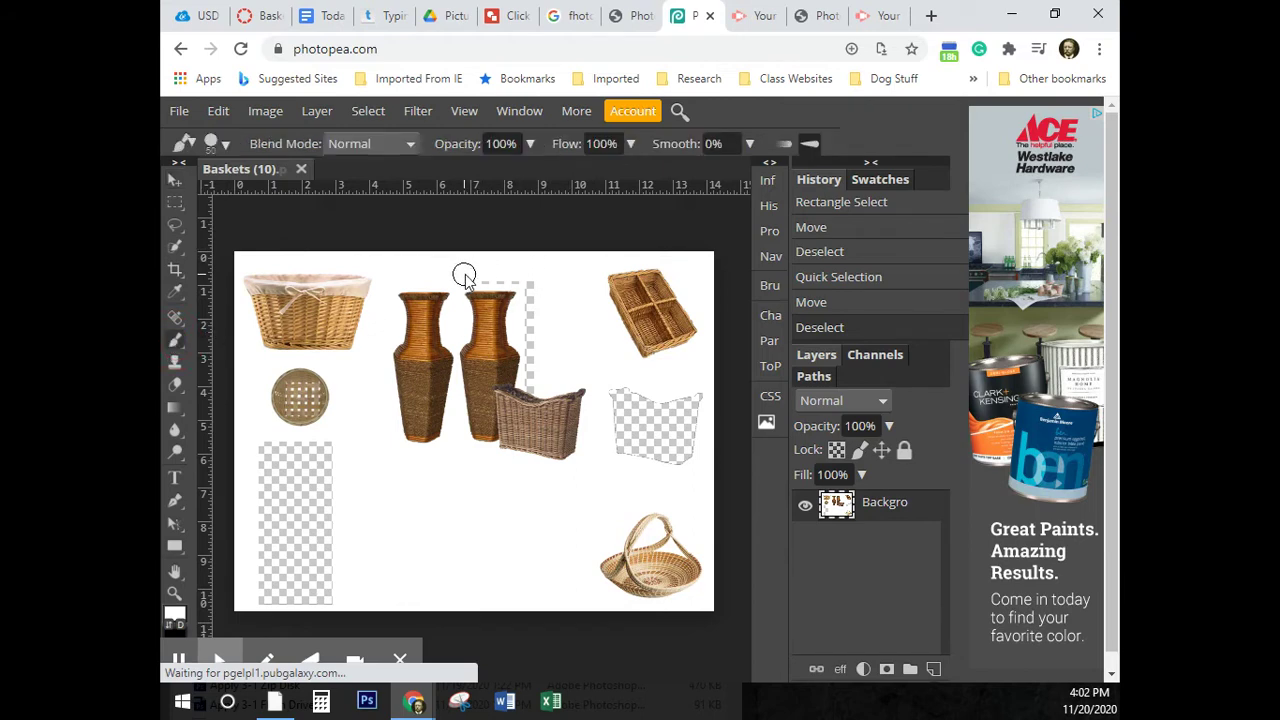
pyautogui.moveTo(466, 275)
pyautogui.mouseDown()
pyautogui.moveTo(531, 280)
pyautogui.moveTo(531, 371)
pyautogui.mouseUp()
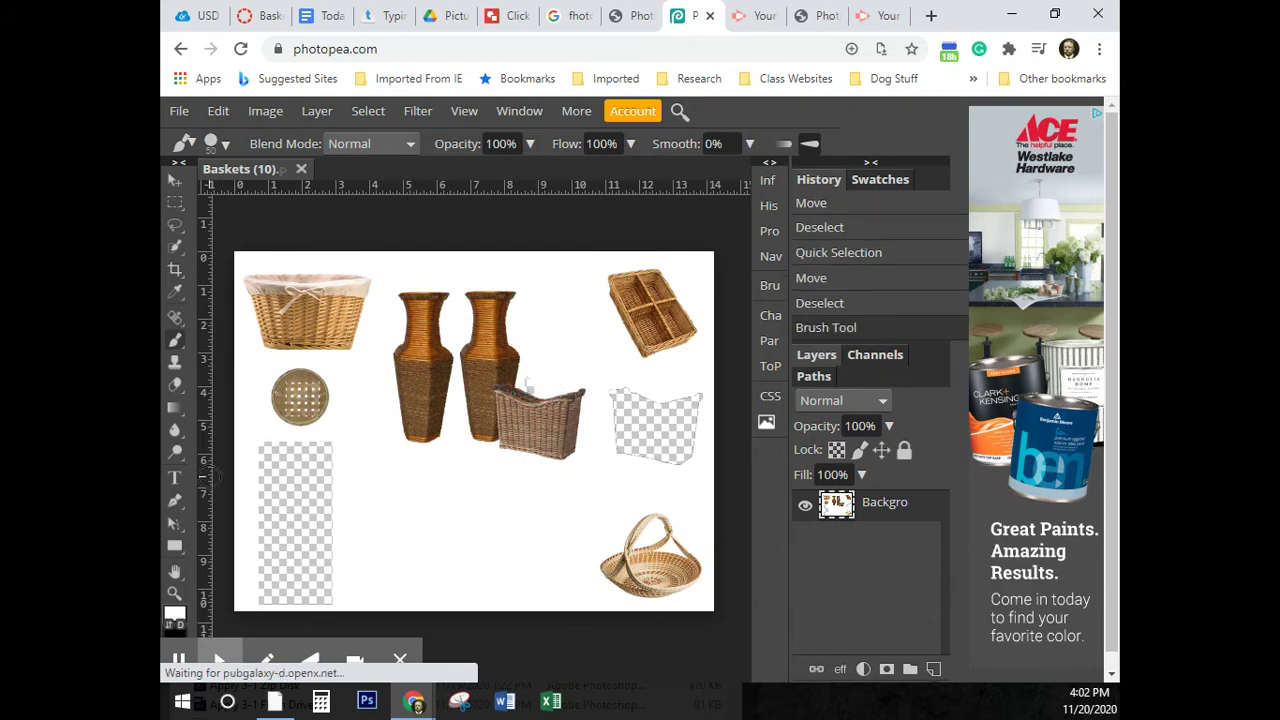
# Step: Brush white over the upper part of the small transparent patch above the rectangular basket's rim
pyautogui.click(220, 660)
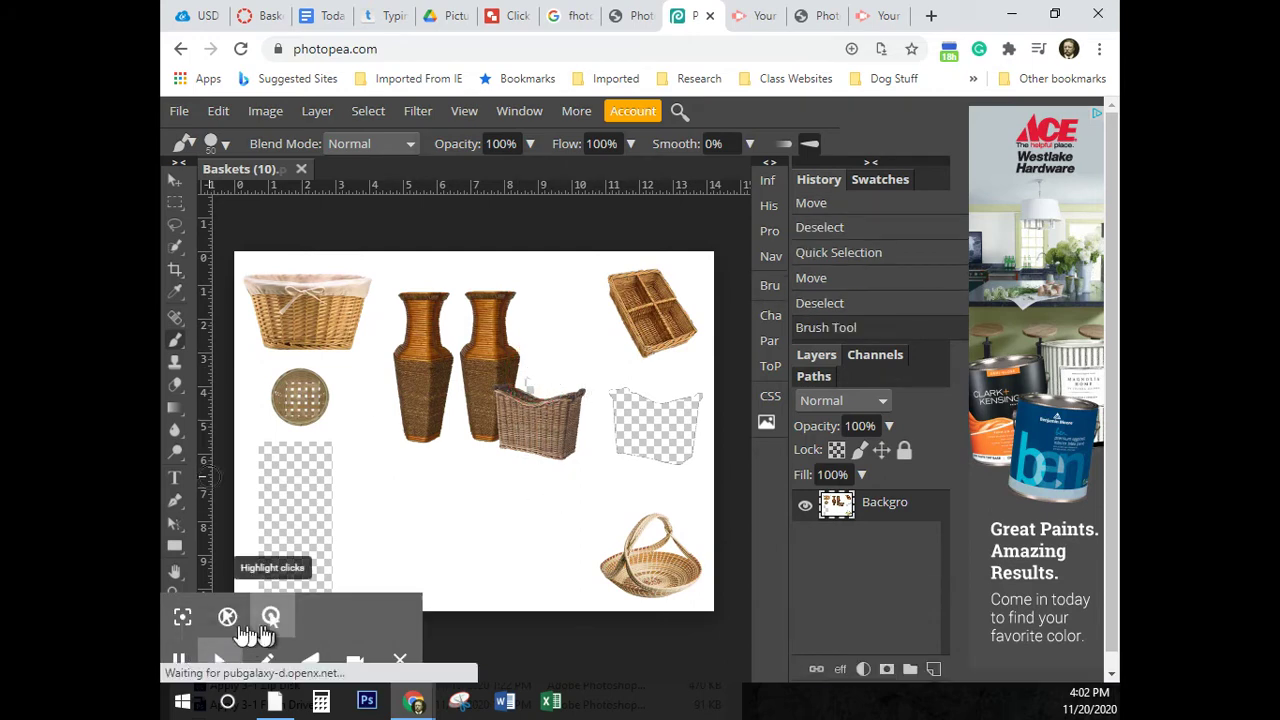
pyautogui.click(175, 592)
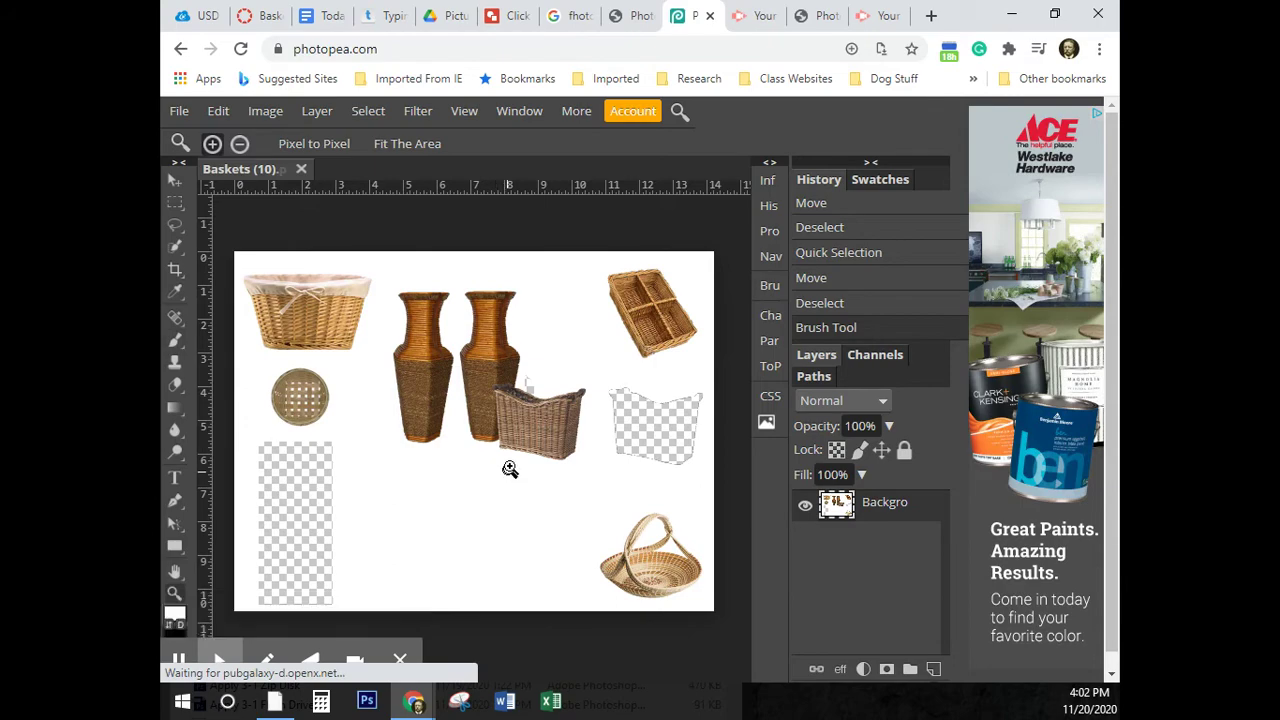
pyautogui.click(515, 444)
pyautogui.click(515, 444)
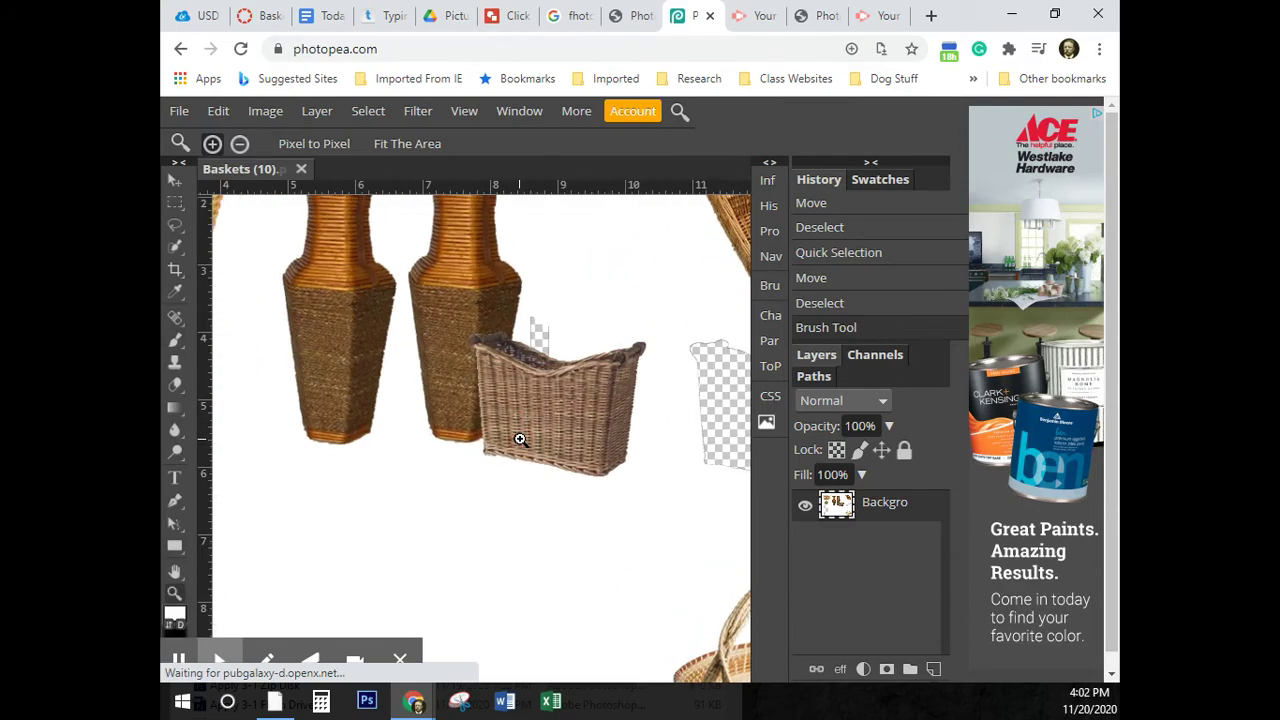
pyautogui.click(515, 444)
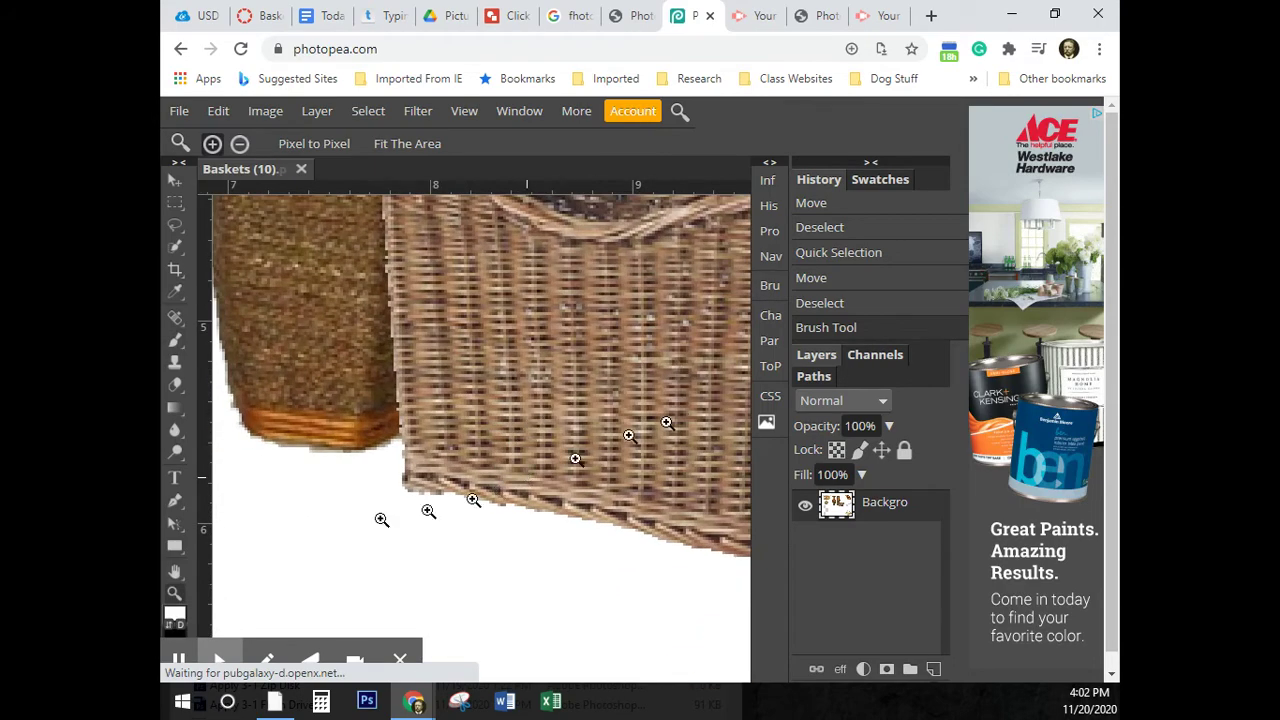
pyautogui.click(175, 570)
pyautogui.moveTo(586, 380); pyautogui.dragTo(371, 600)
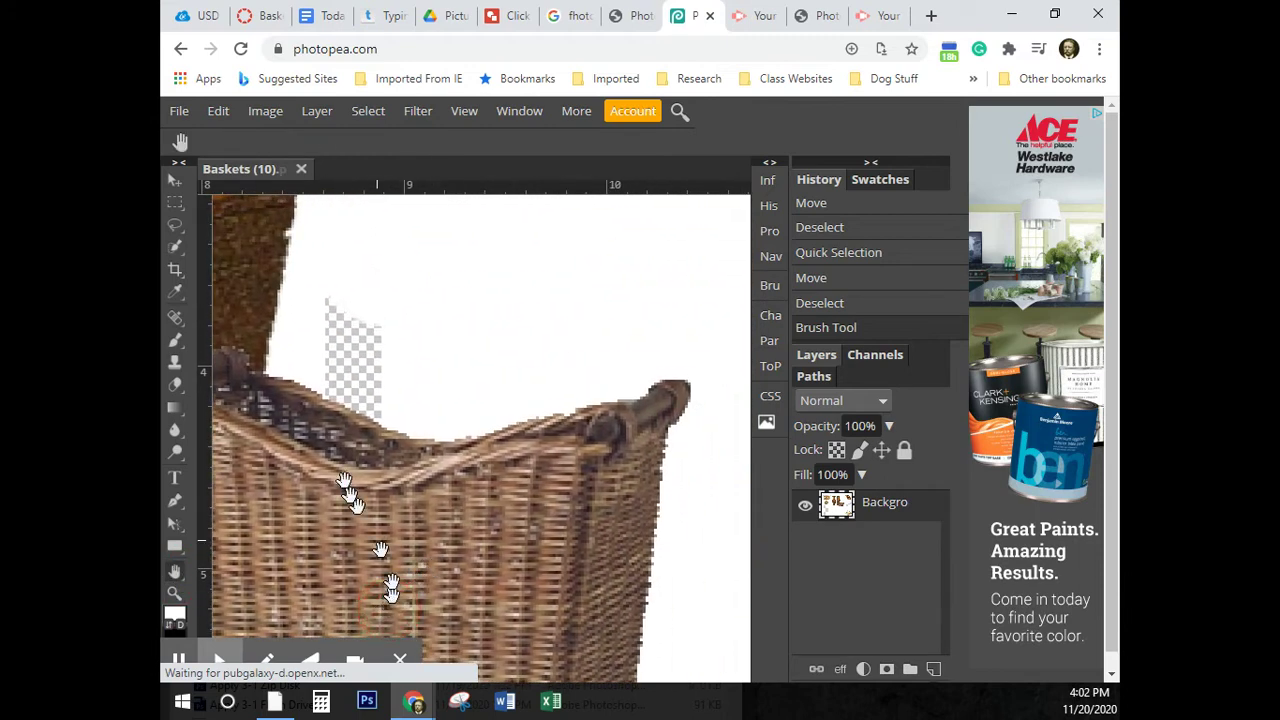
pyautogui.click(175, 339)
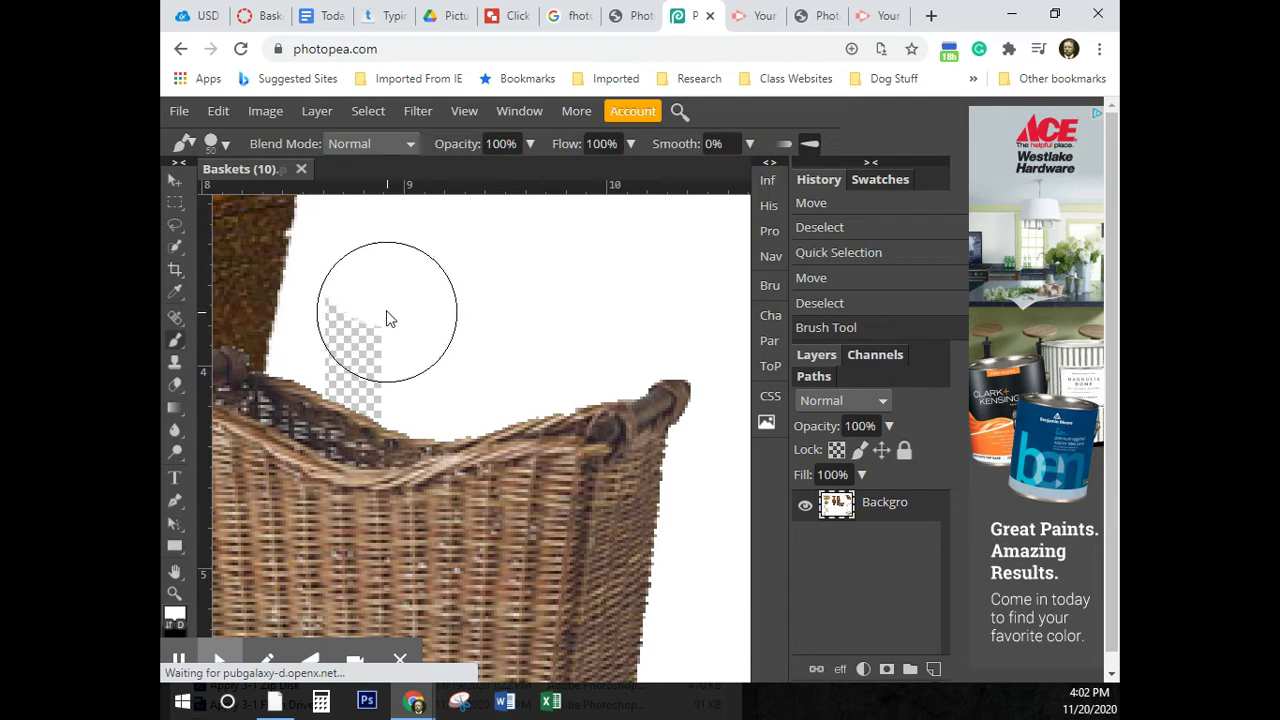
pyautogui.moveTo(367, 313); pyautogui.dragTo(370, 313)
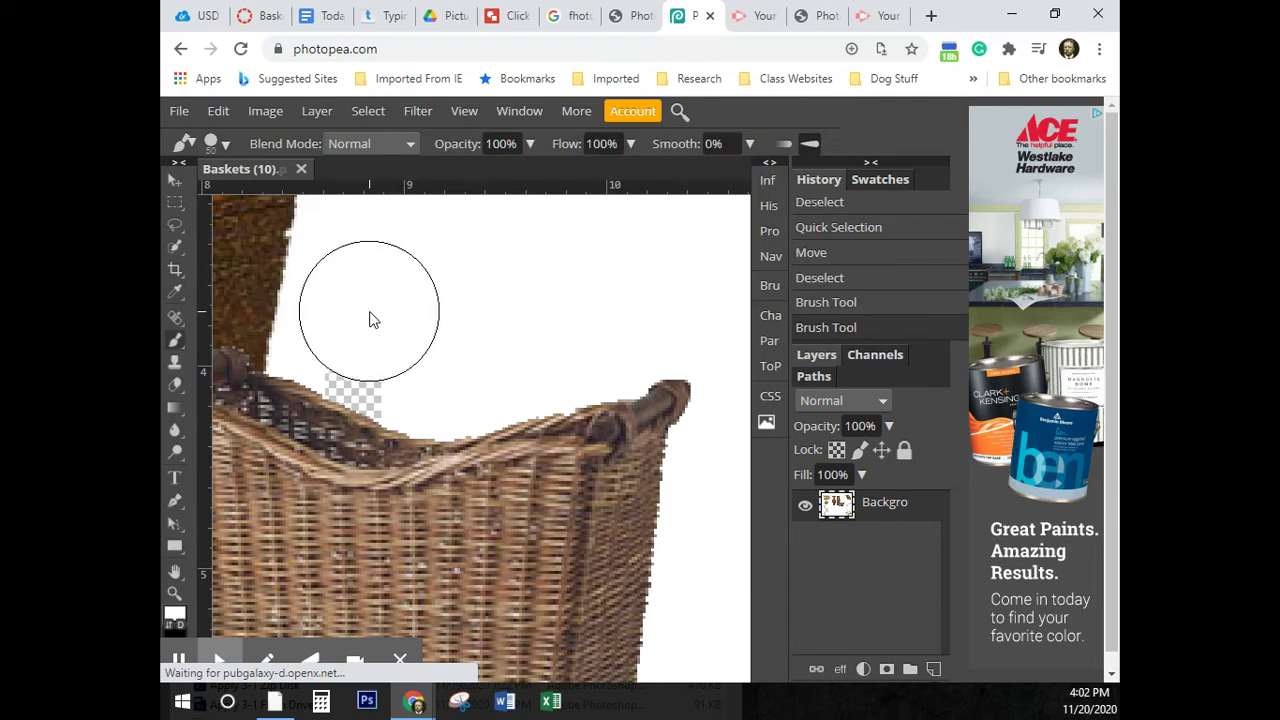
# Step: Shrink the brush to 10 px and dab white over the rest of the transparent patch along the rectangular basket's rim
pyautogui.press('[')
pyautogui.press('[')
pyautogui.press('[')
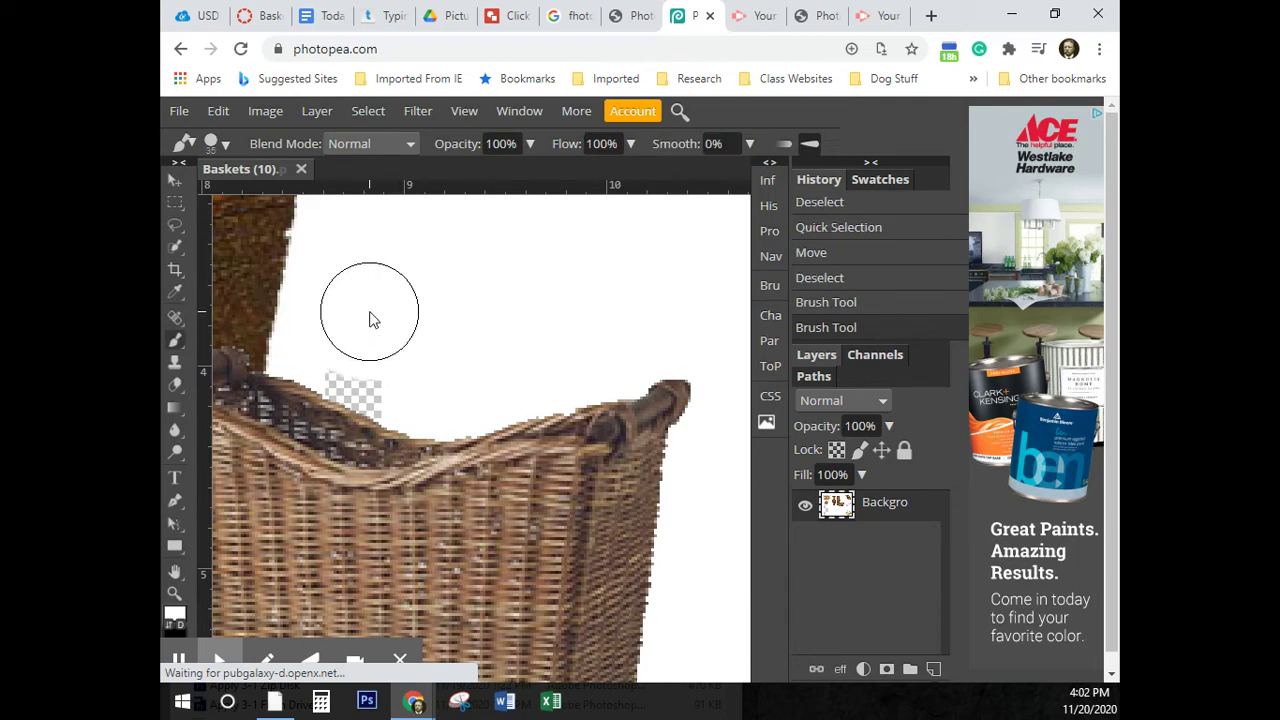
pyautogui.press('[')
pyautogui.press('[')
pyautogui.press('[')
pyautogui.press('[')
pyautogui.press('[')
pyautogui.press('[')
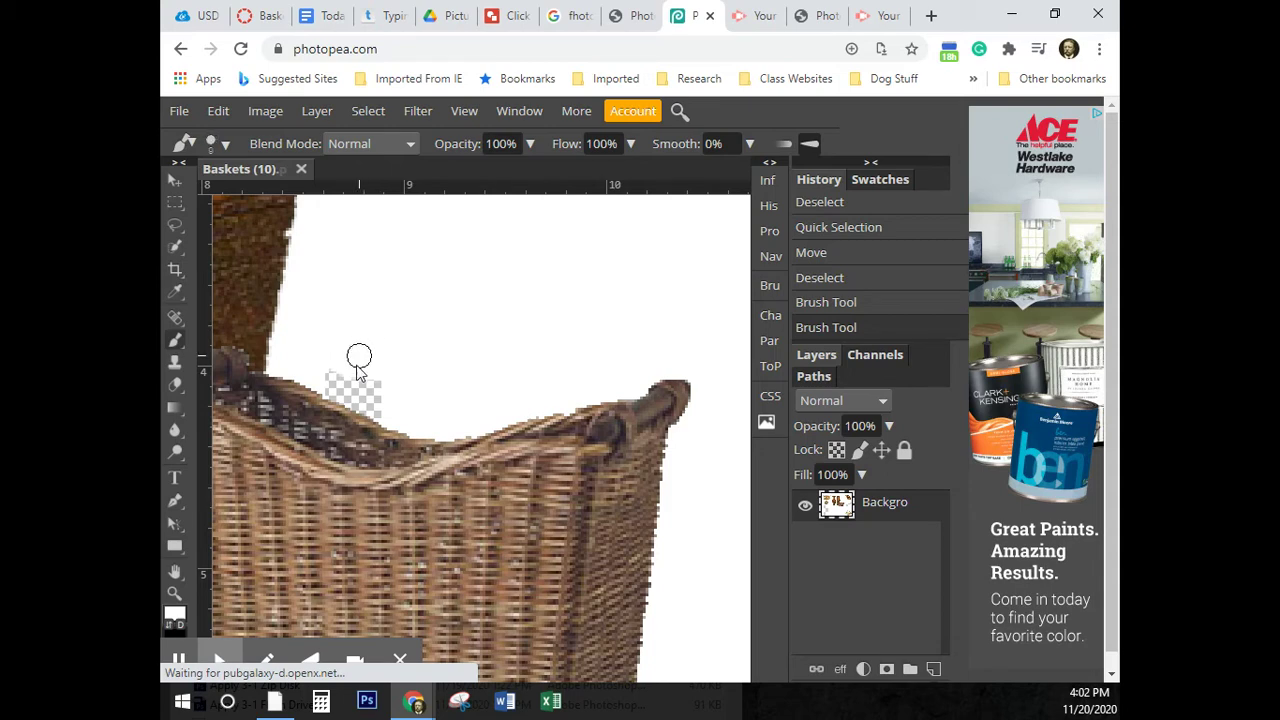
pyautogui.press(']')
pyautogui.click(332, 368)
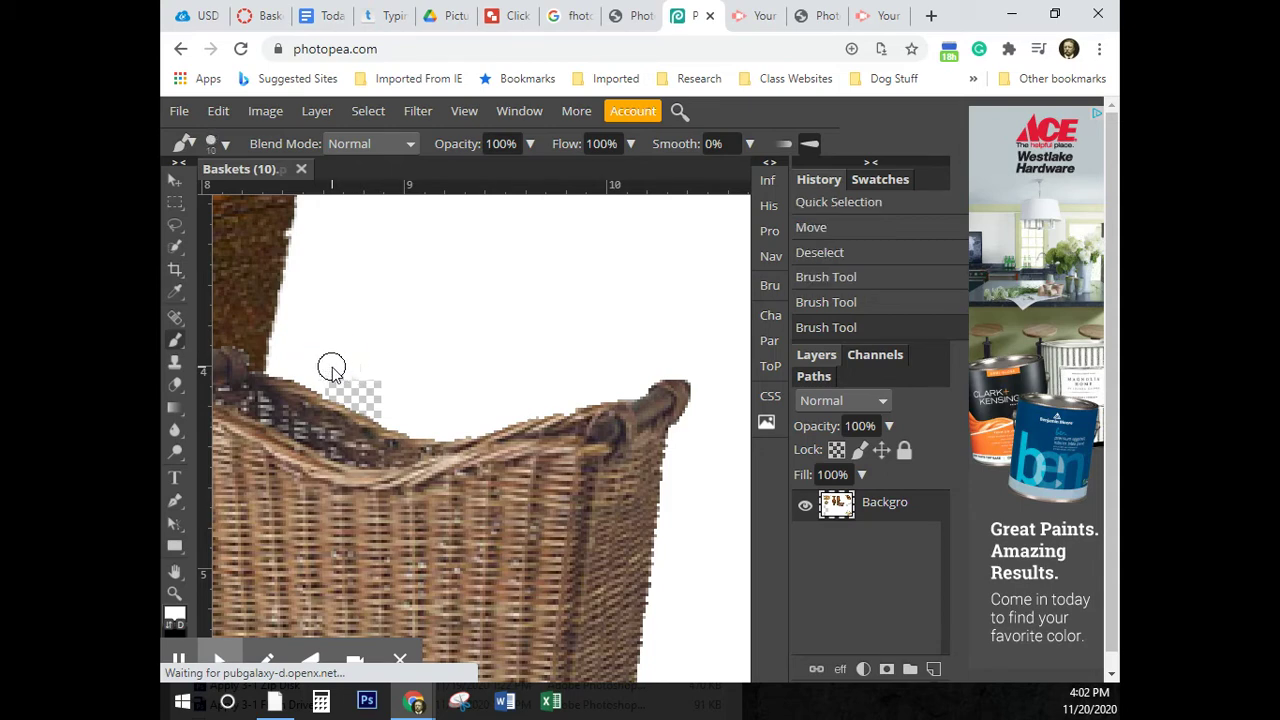
pyautogui.click(334, 366)
pyautogui.click(336, 382)
pyautogui.click(347, 390)
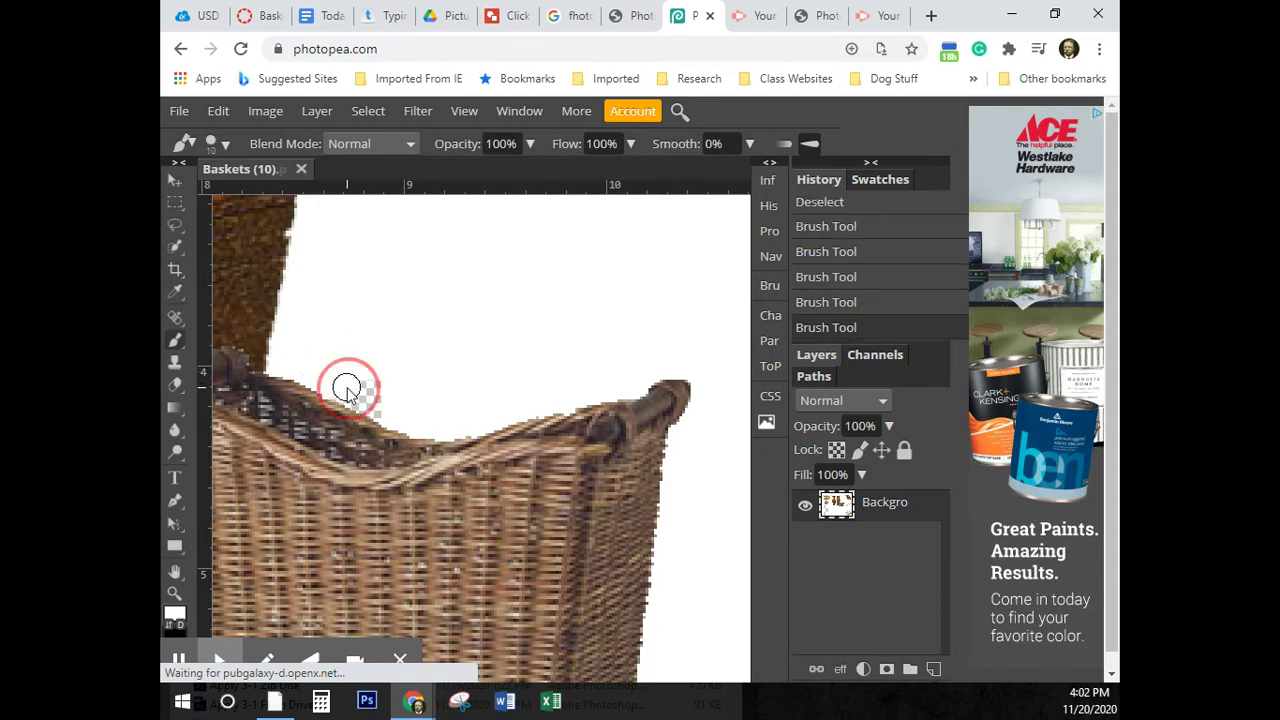
pyautogui.click(359, 393)
pyautogui.click(367, 398)
pyautogui.click(378, 405)
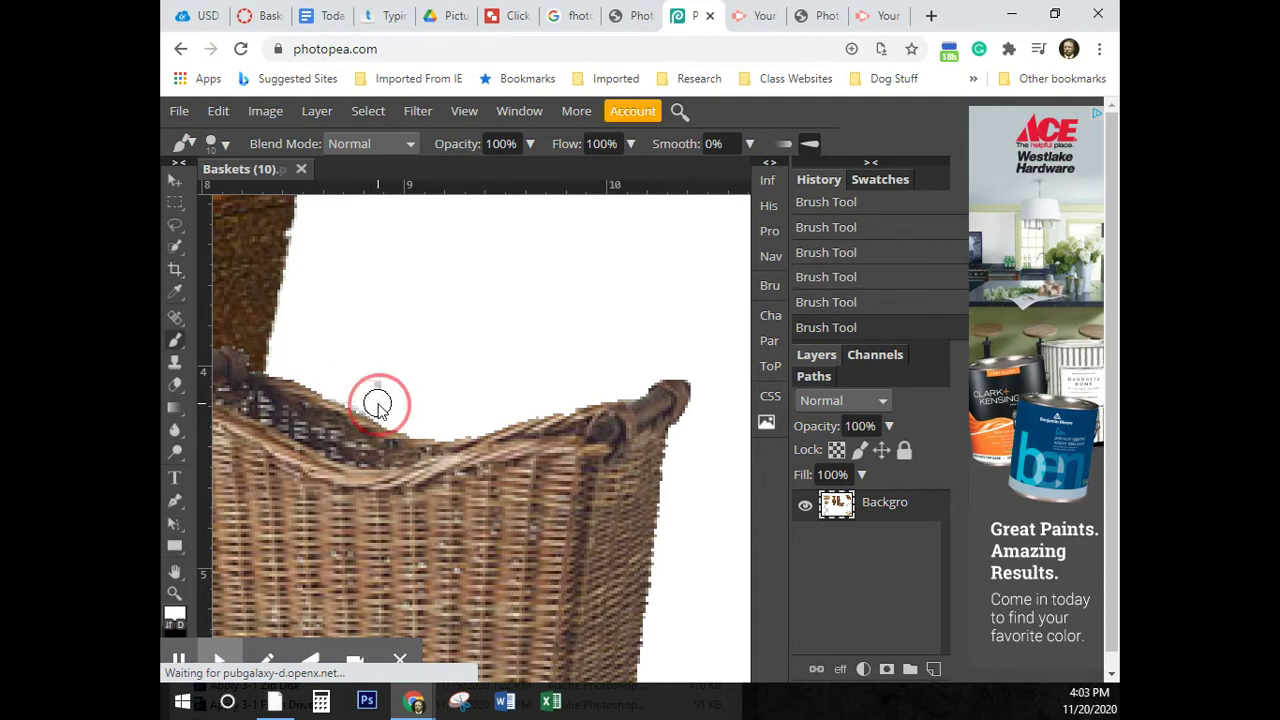
pyautogui.click(380, 383)
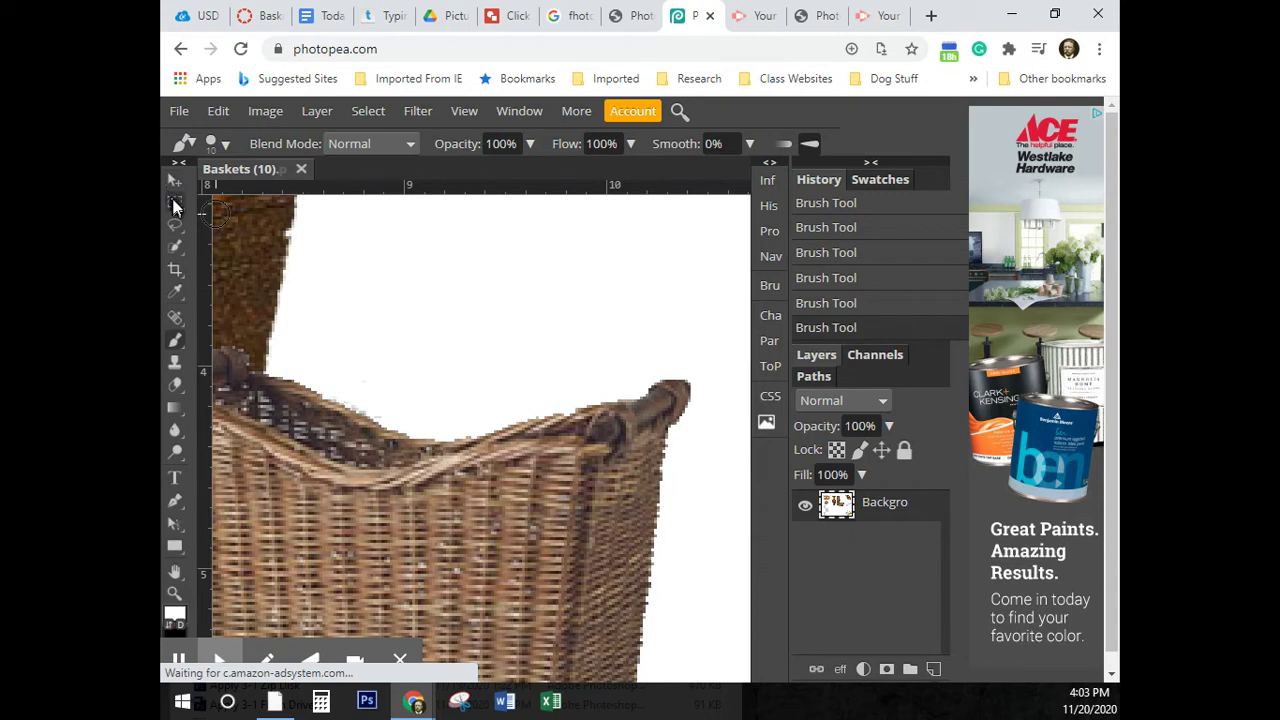
# Step: Turn off the Move tool's Auto-Select option and frame the cloth-lined basket in a close-up view
pyautogui.click(174, 182)
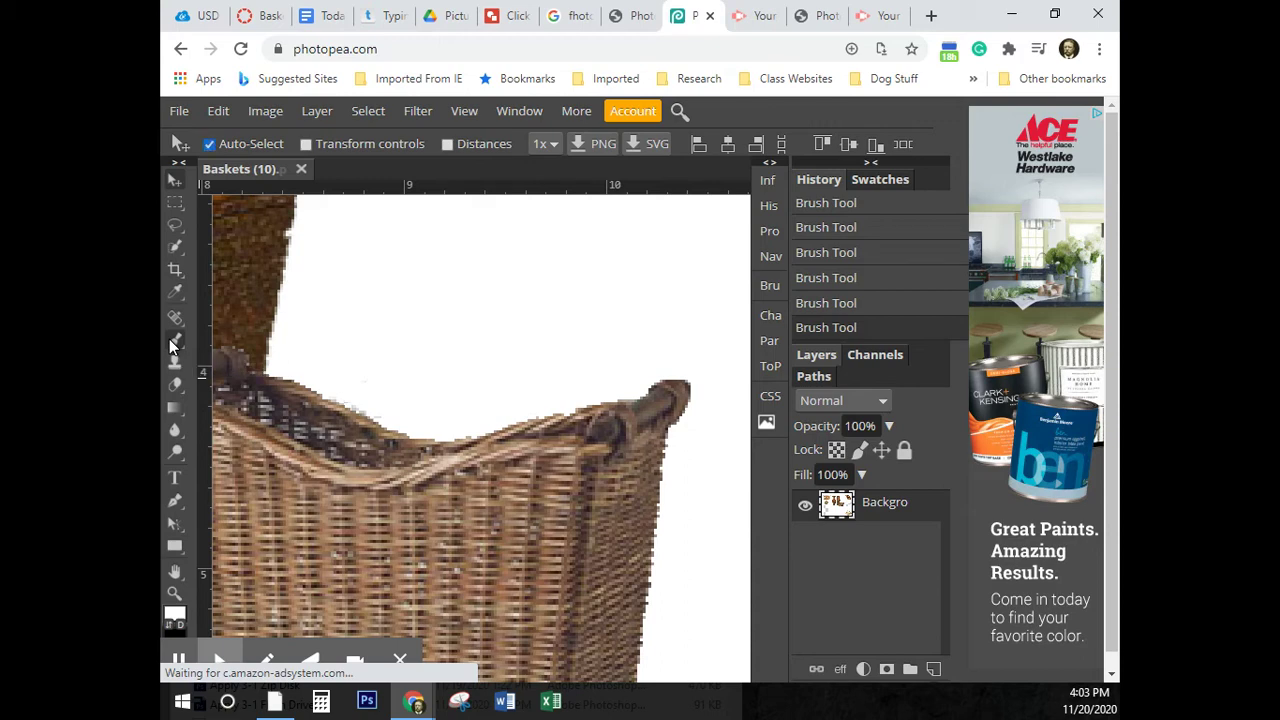
pyautogui.hotkey('ctrl', '0')
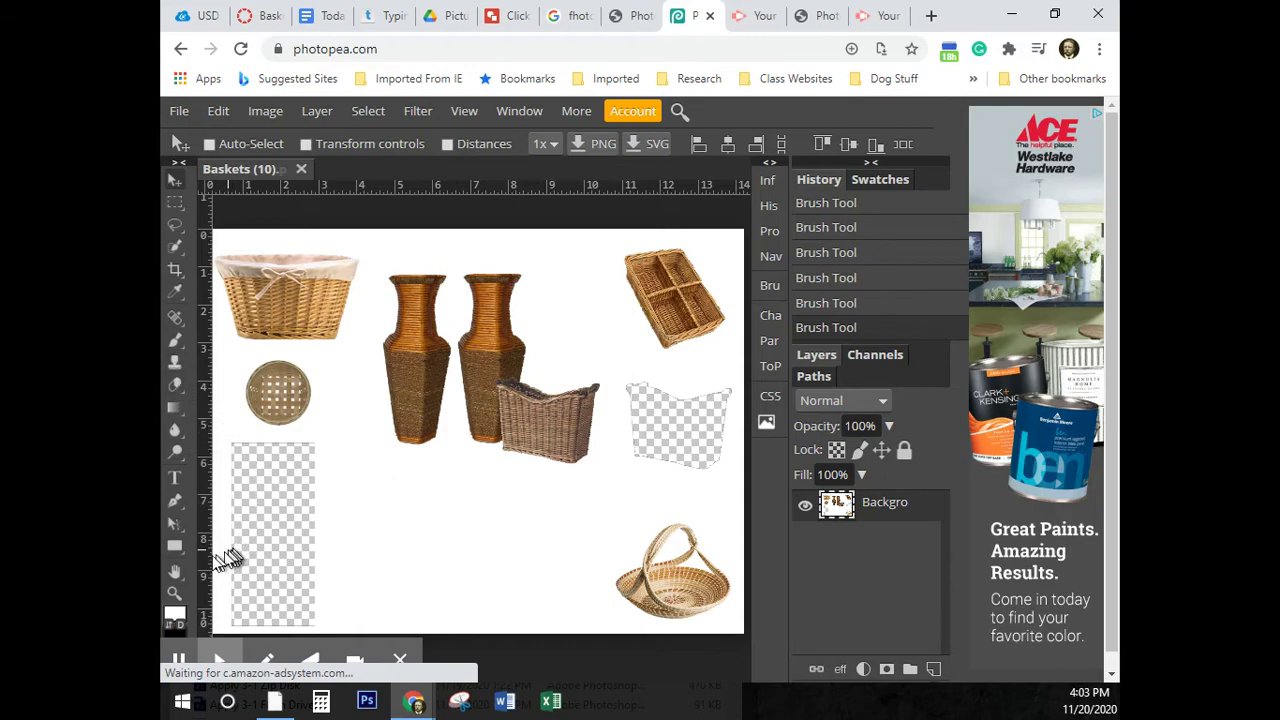
pyautogui.click(175, 594)
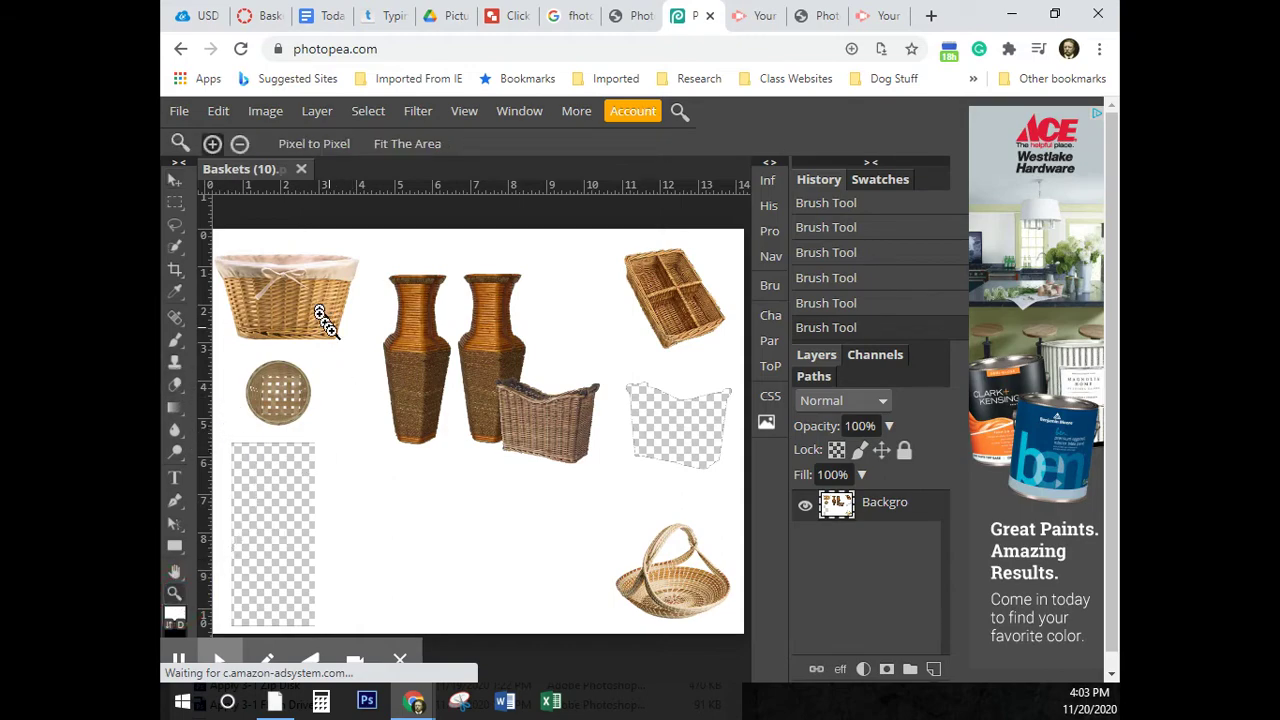
pyautogui.moveTo(310, 303)
pyautogui.mouseDown()
pyautogui.moveTo(372, 412)
pyautogui.moveTo(329, 294)
pyautogui.moveTo(257, 251)
pyautogui.moveTo(360, 360)
pyautogui.moveTo(326, 311)
pyautogui.mouseUp()
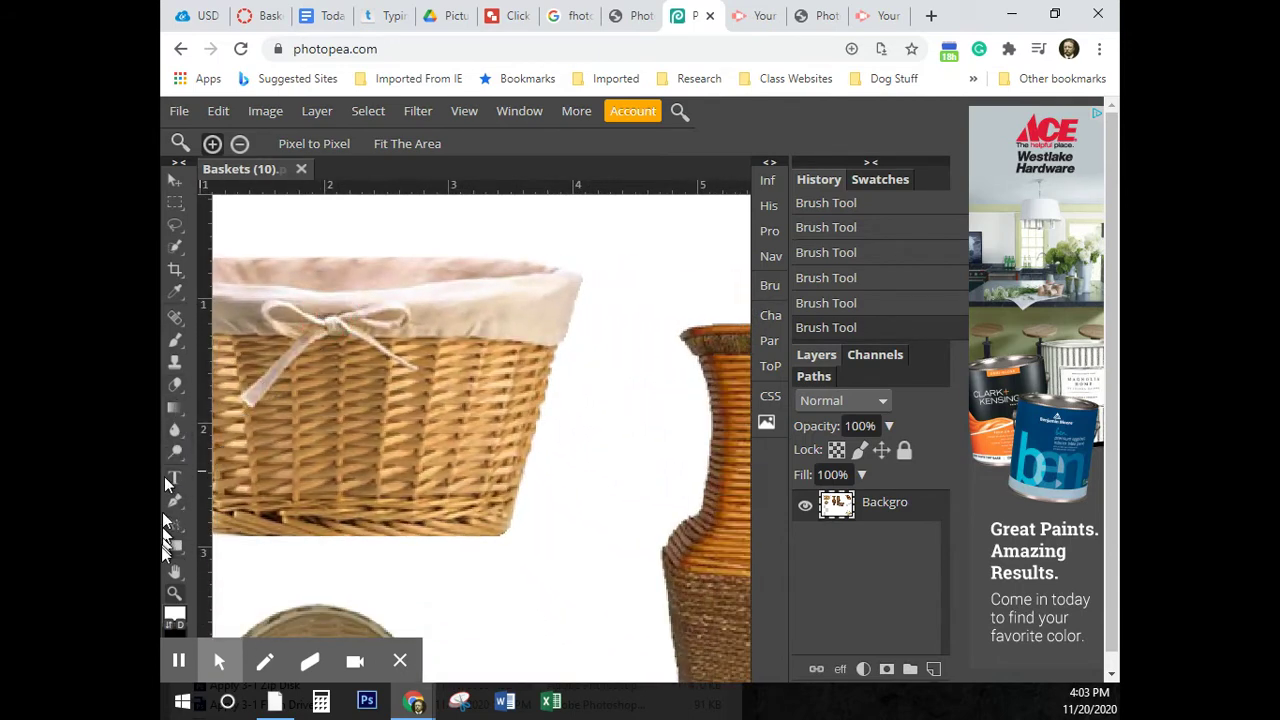
pyautogui.click(175, 573)
pyautogui.moveTo(372, 428); pyautogui.dragTo(509, 451)
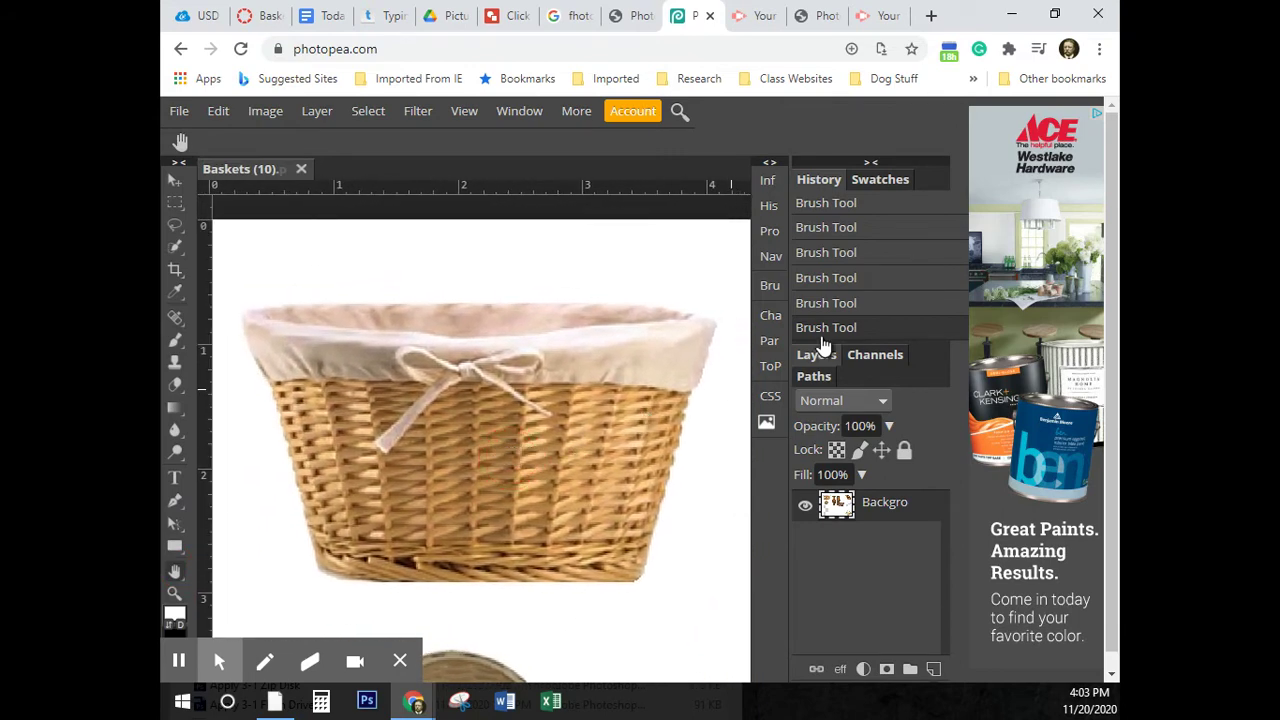
pyautogui.click(770, 258)
pyautogui.moveTo(554, 251)
pyautogui.mouseDown()
pyautogui.moveTo(563, 271)
pyautogui.moveTo(549, 250)
pyautogui.moveTo(521, 255)
pyautogui.moveTo(539, 251)
pyautogui.mouseUp()
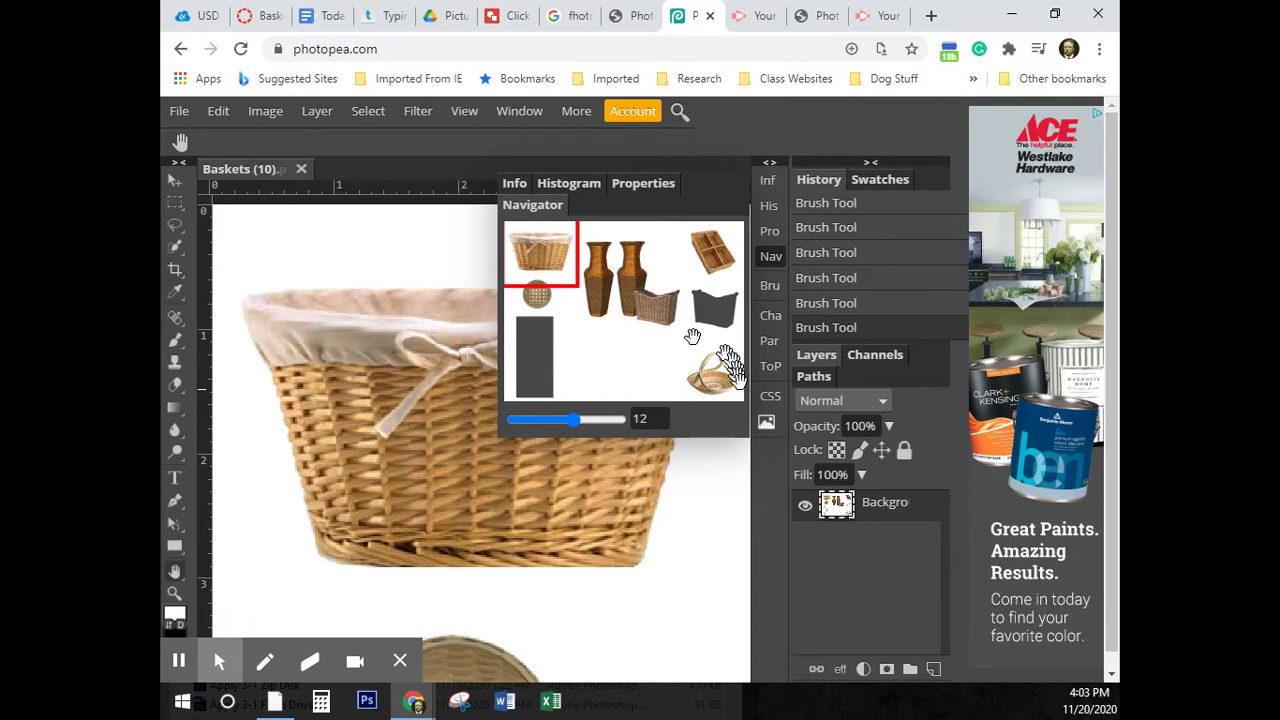
pyautogui.click(768, 258)
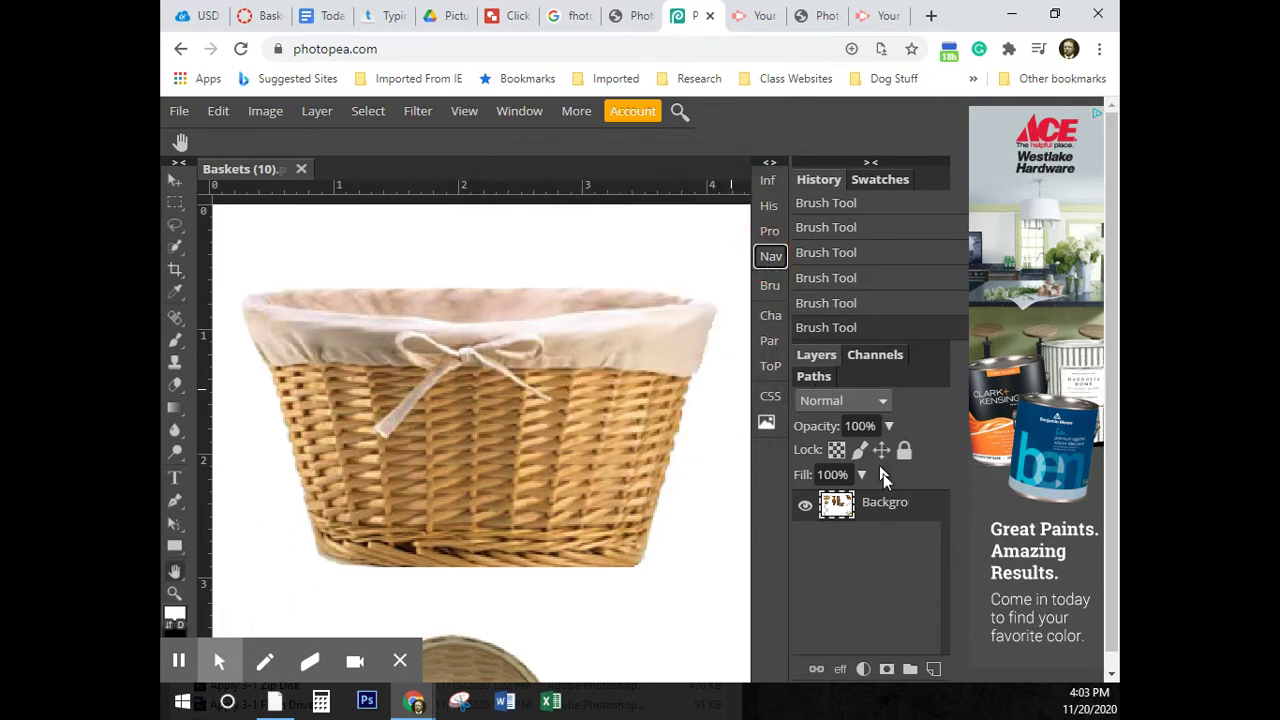
# Step: Trace the outline of the cloth-lined basket with the Polygonal Lasso and close it into a selection
pyautogui.press('l')
pyautogui.rightClick(171, 228)
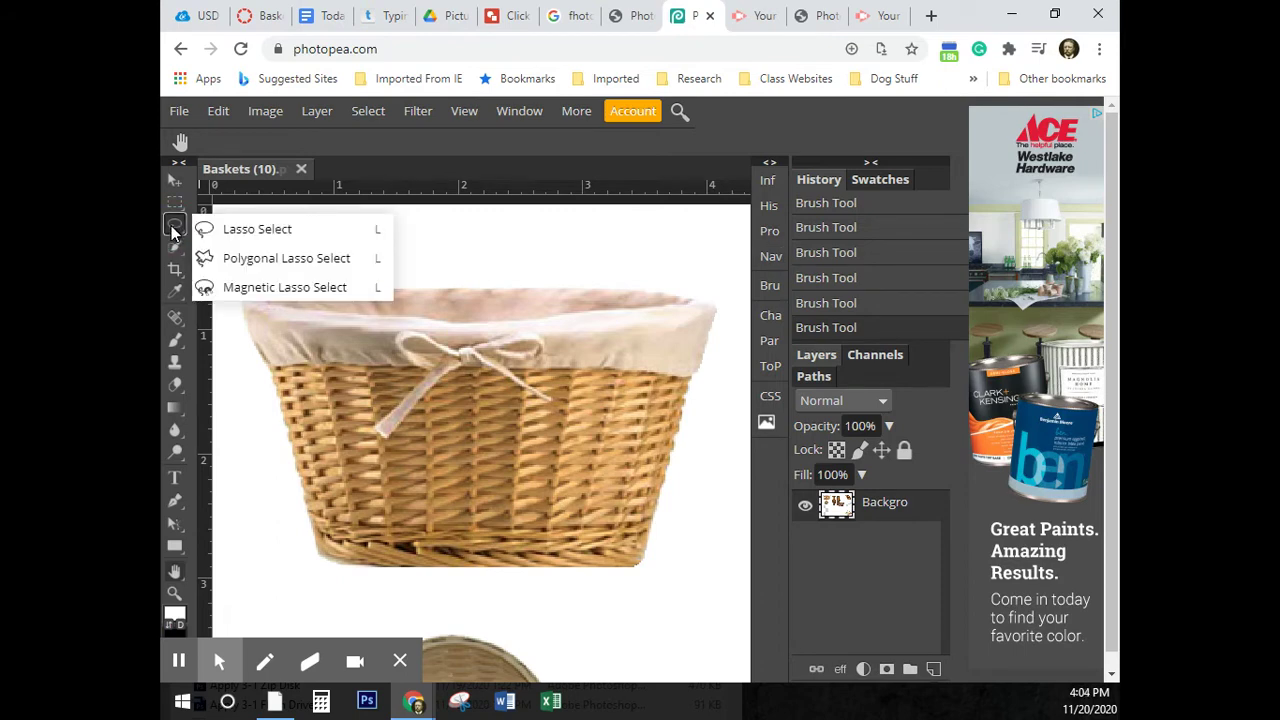
pyautogui.click(277, 259)
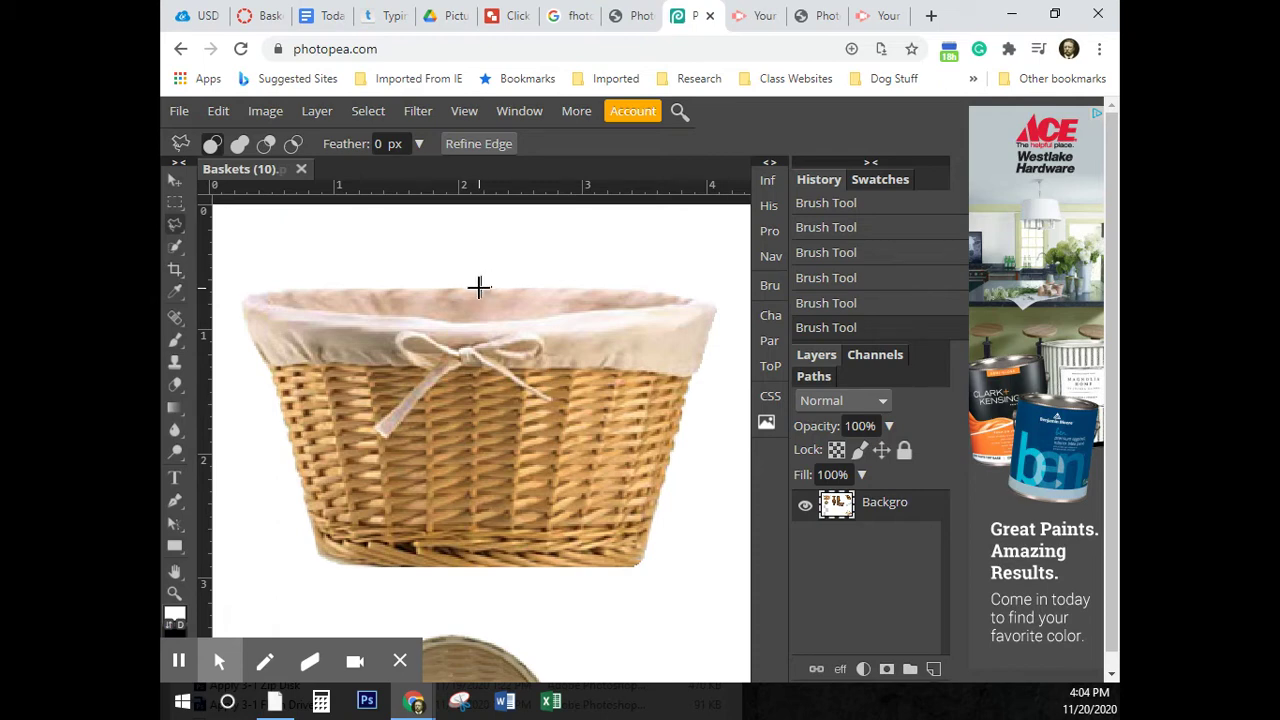
pyautogui.rightClick(177, 220)
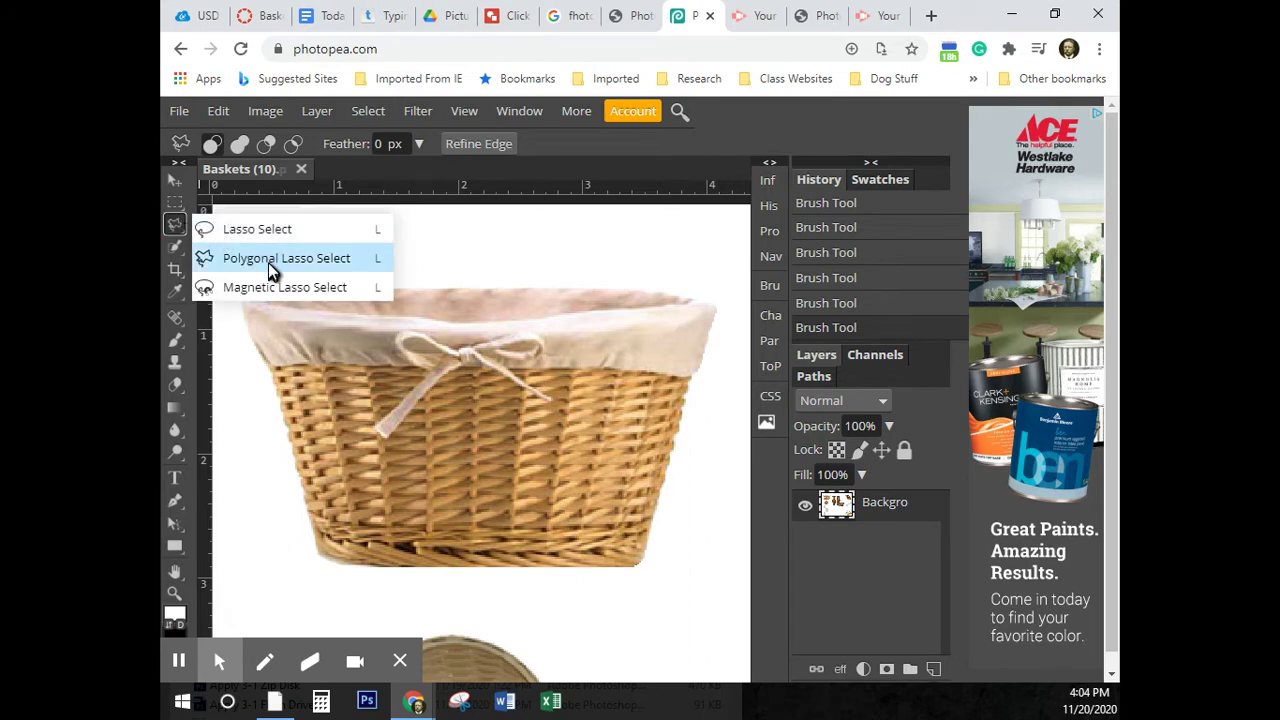
pyautogui.click(268, 258)
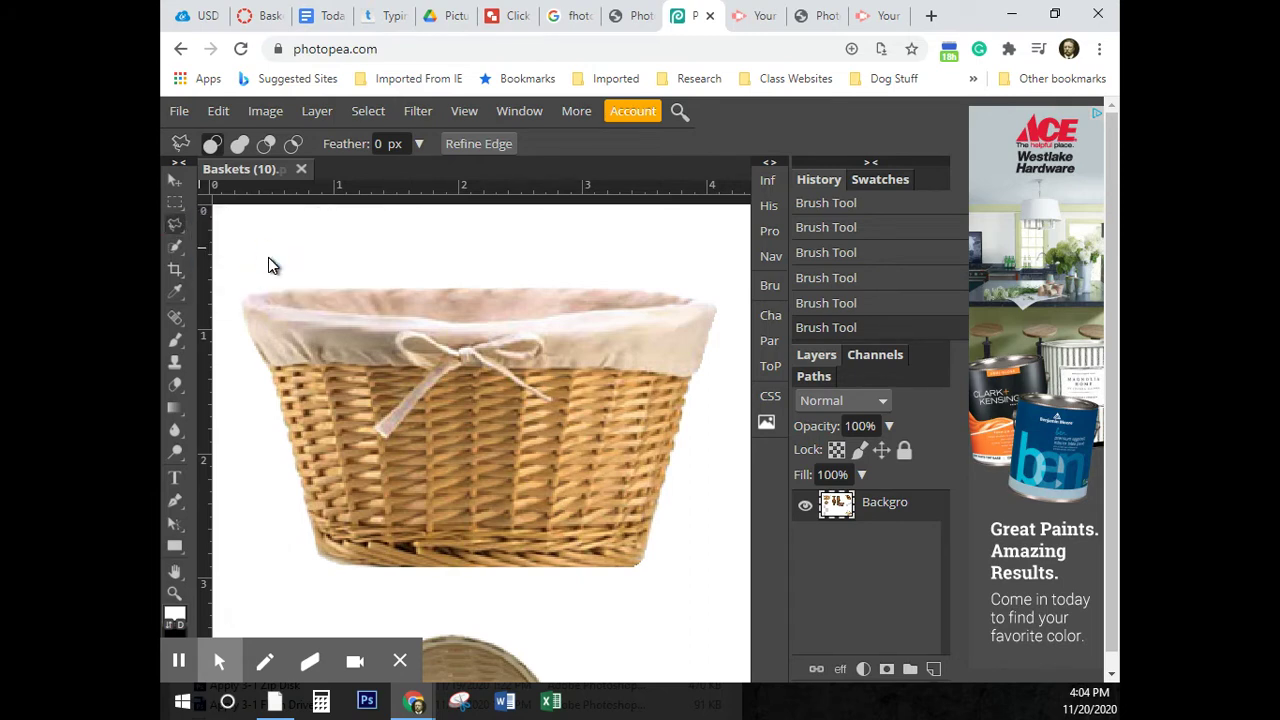
pyautogui.click(483, 286)
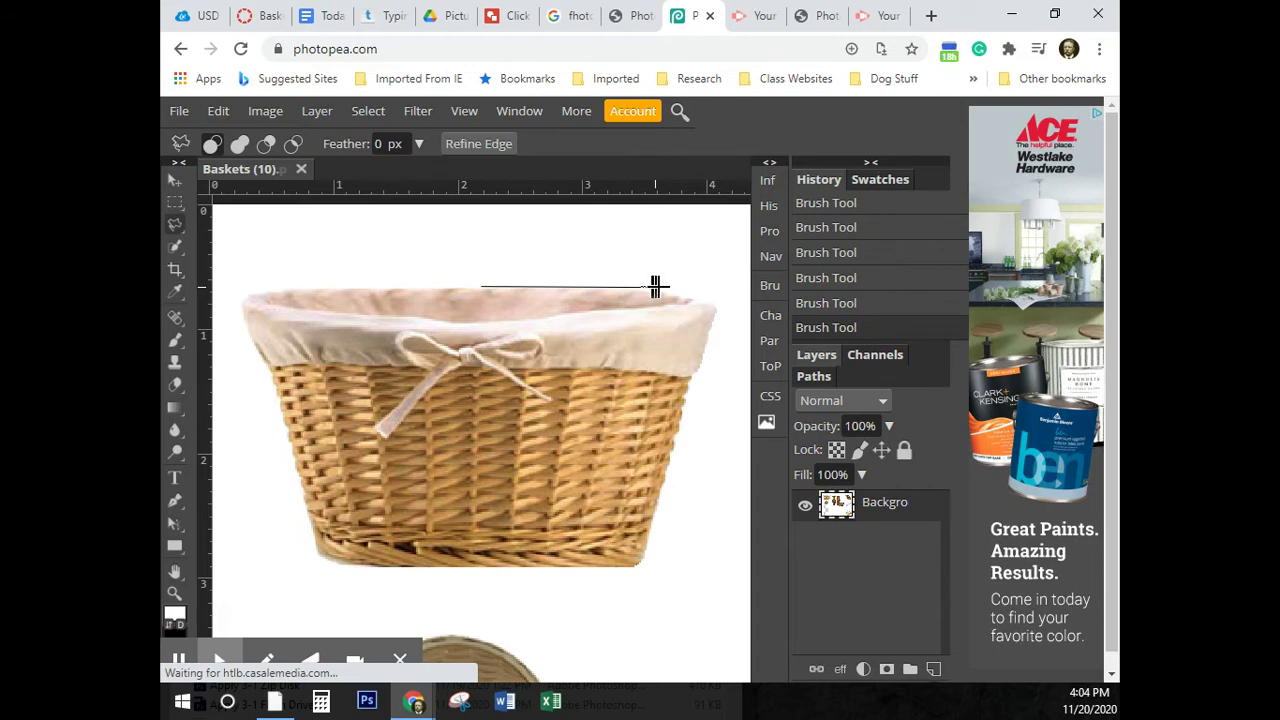
pyautogui.click(669, 287)
pyautogui.click(716, 306)
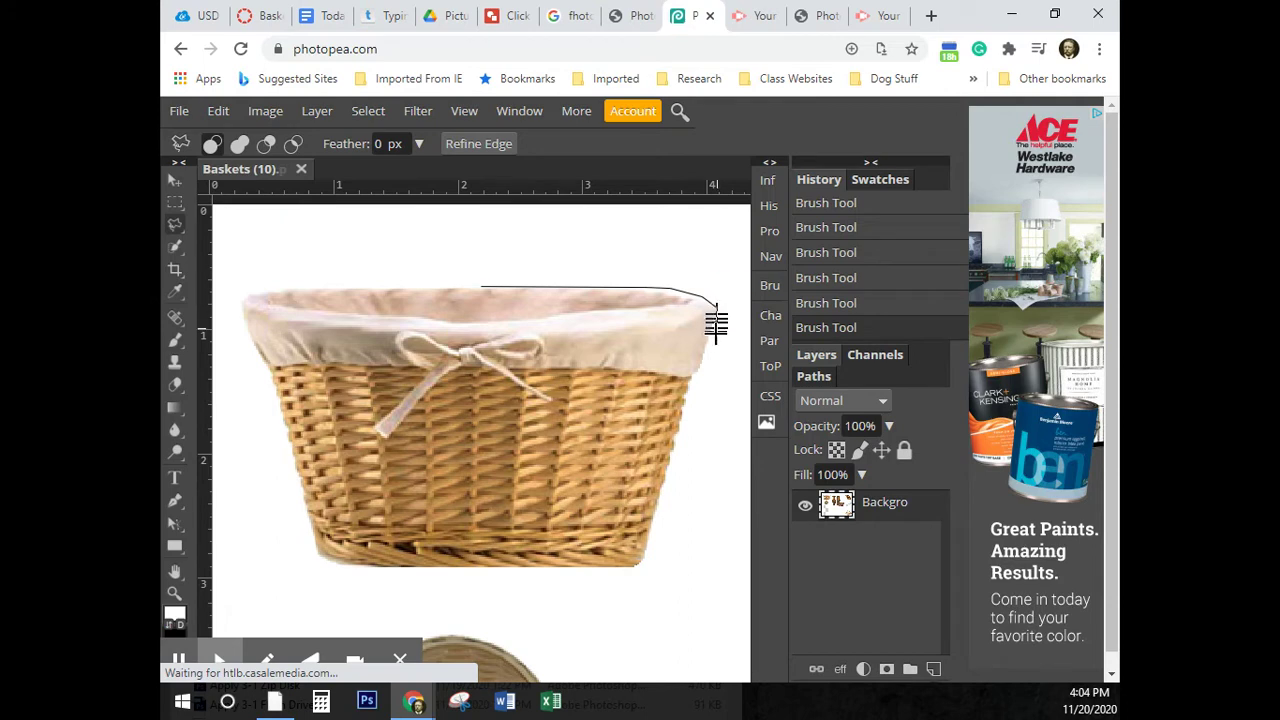
pyautogui.click(690, 376)
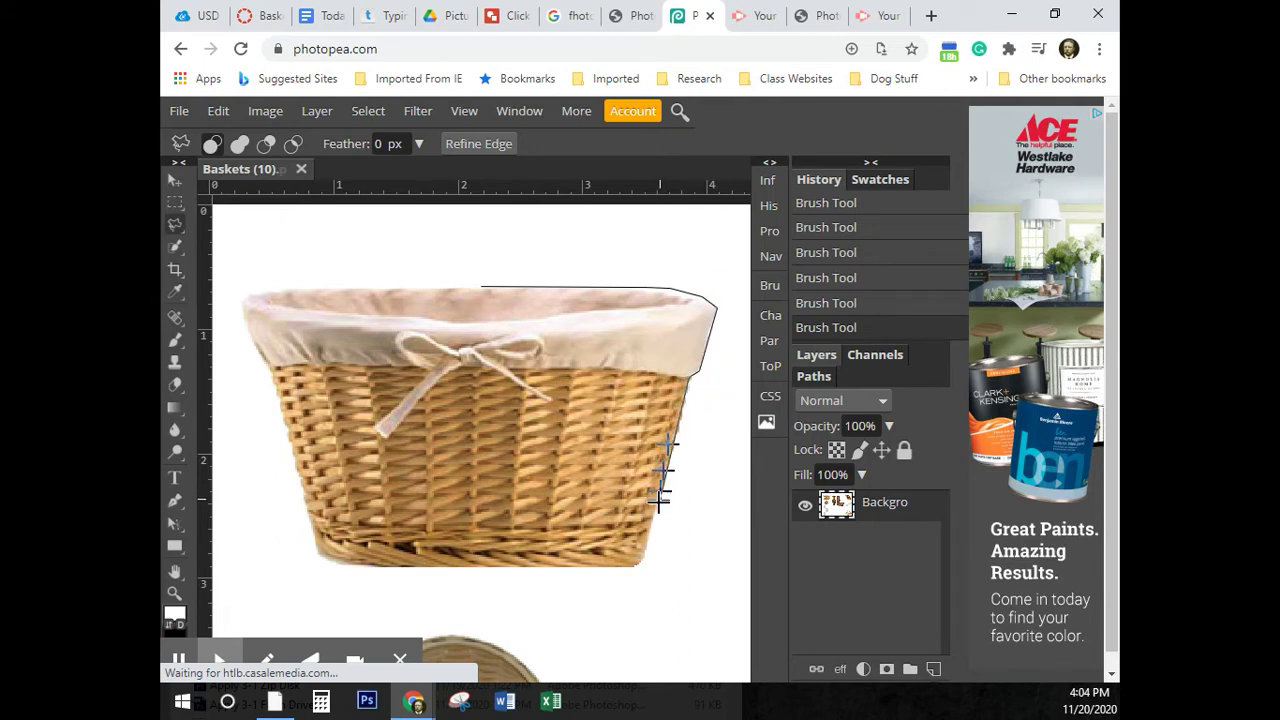
pyautogui.click(636, 566)
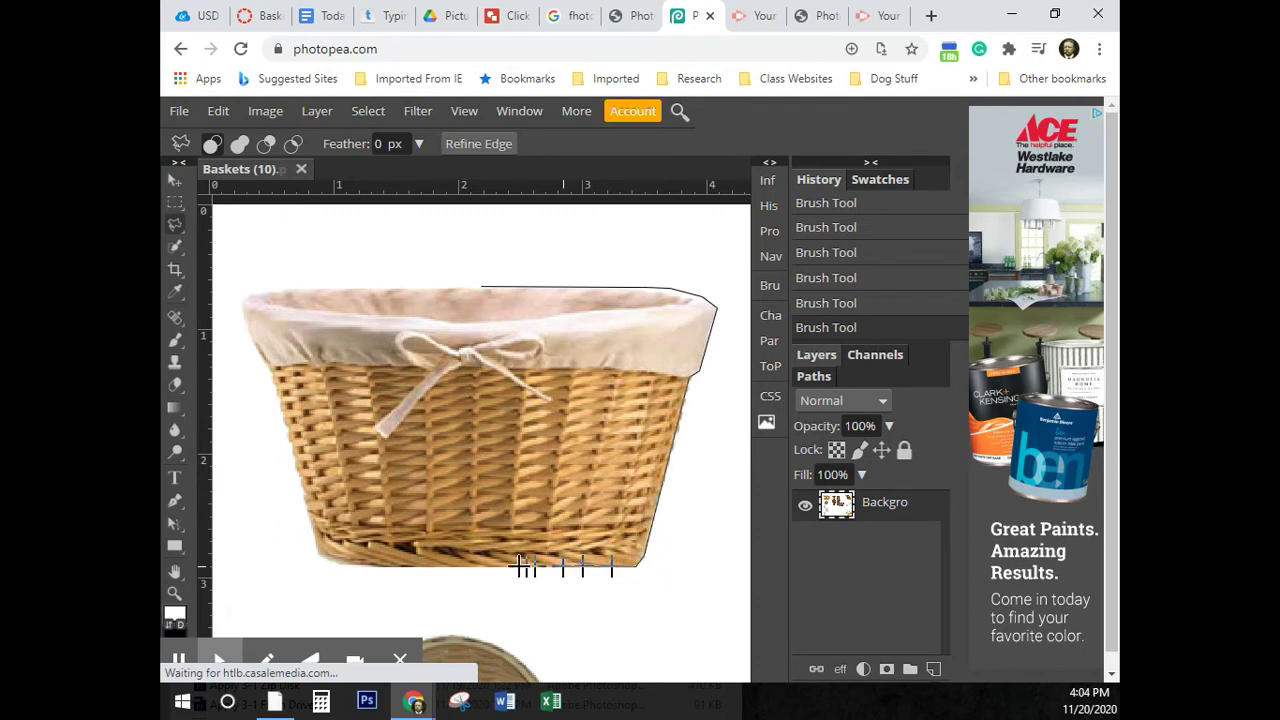
pyautogui.click(317, 553)
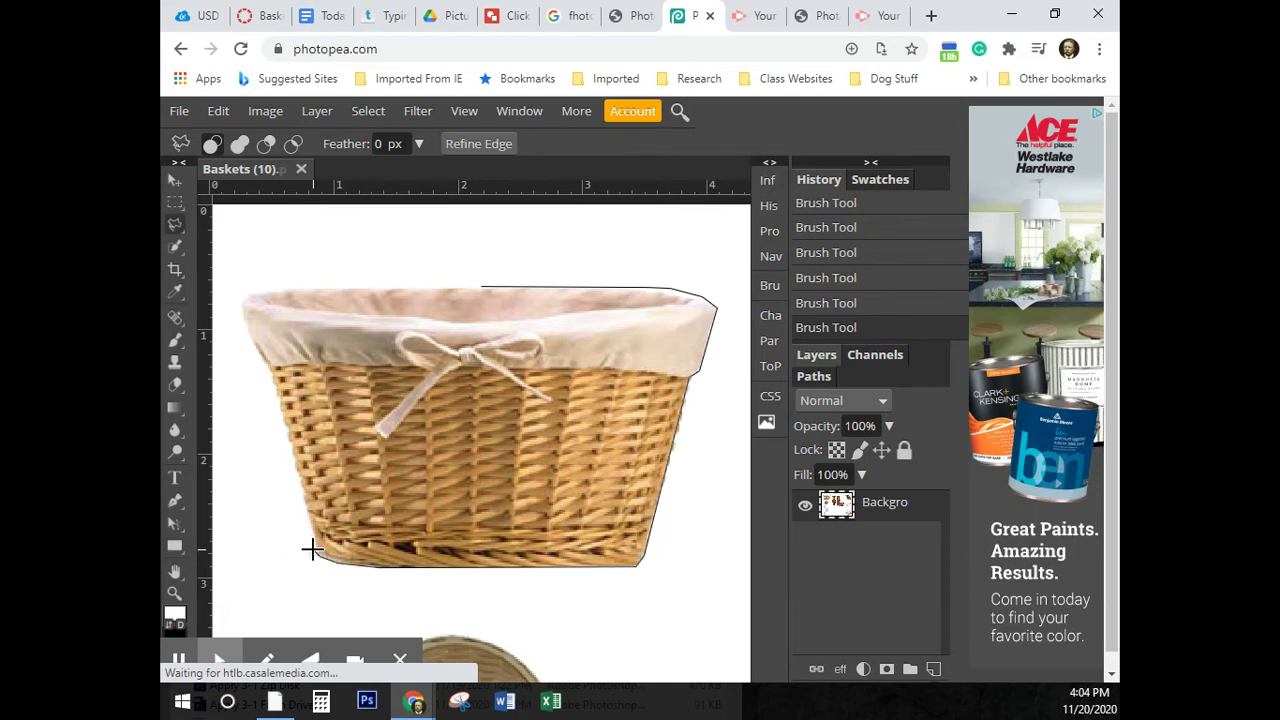
pyautogui.click(269, 369)
pyautogui.click(247, 339)
pyautogui.click(241, 296)
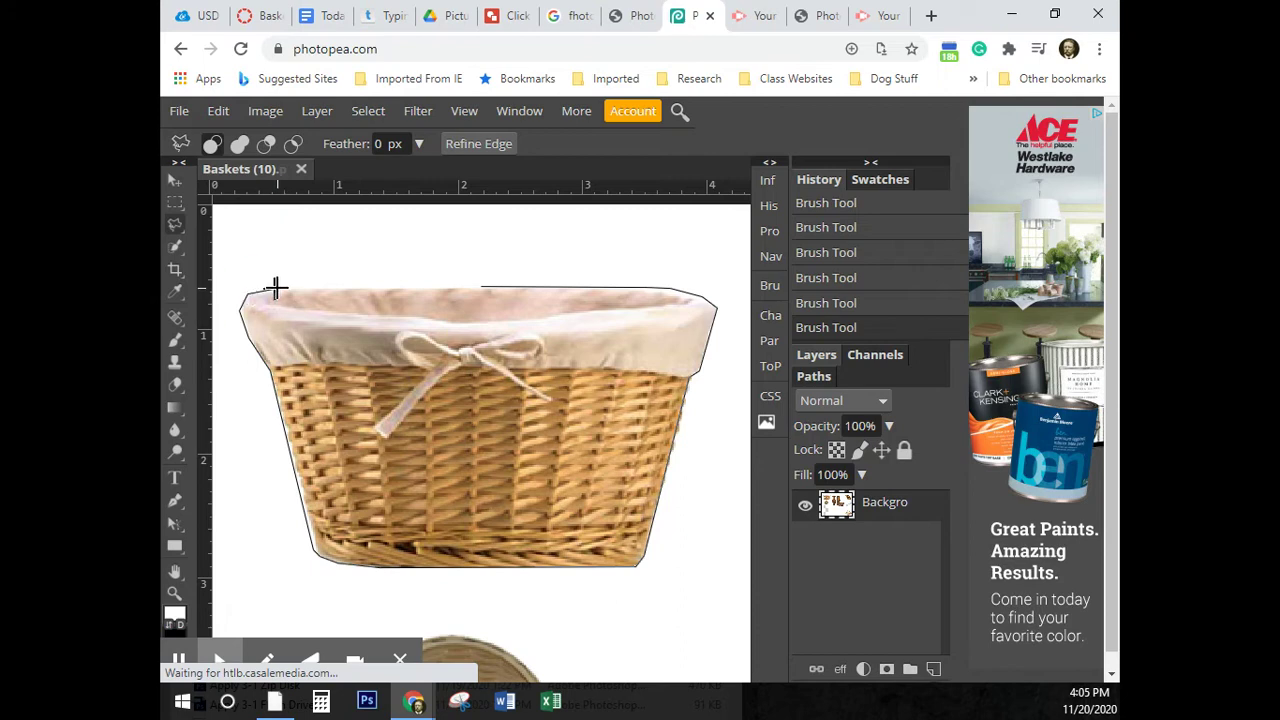
pyautogui.click(276, 288)
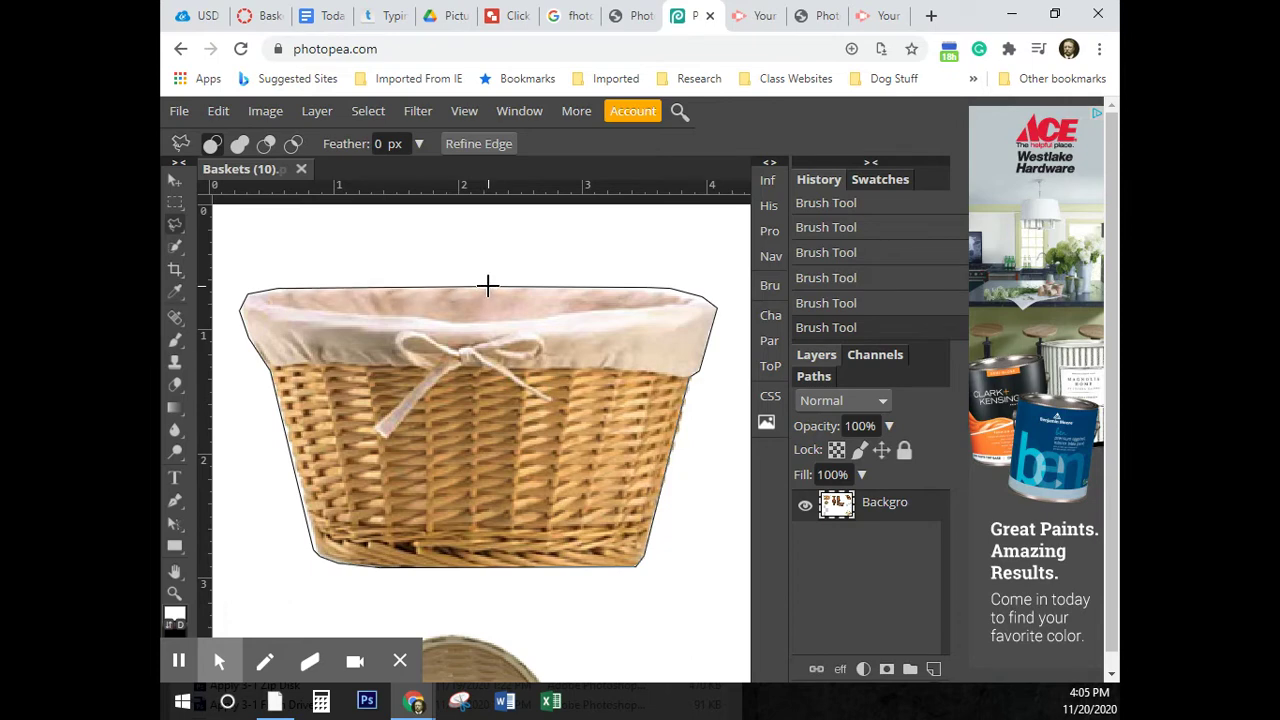
pyautogui.doubleClick(487, 287)
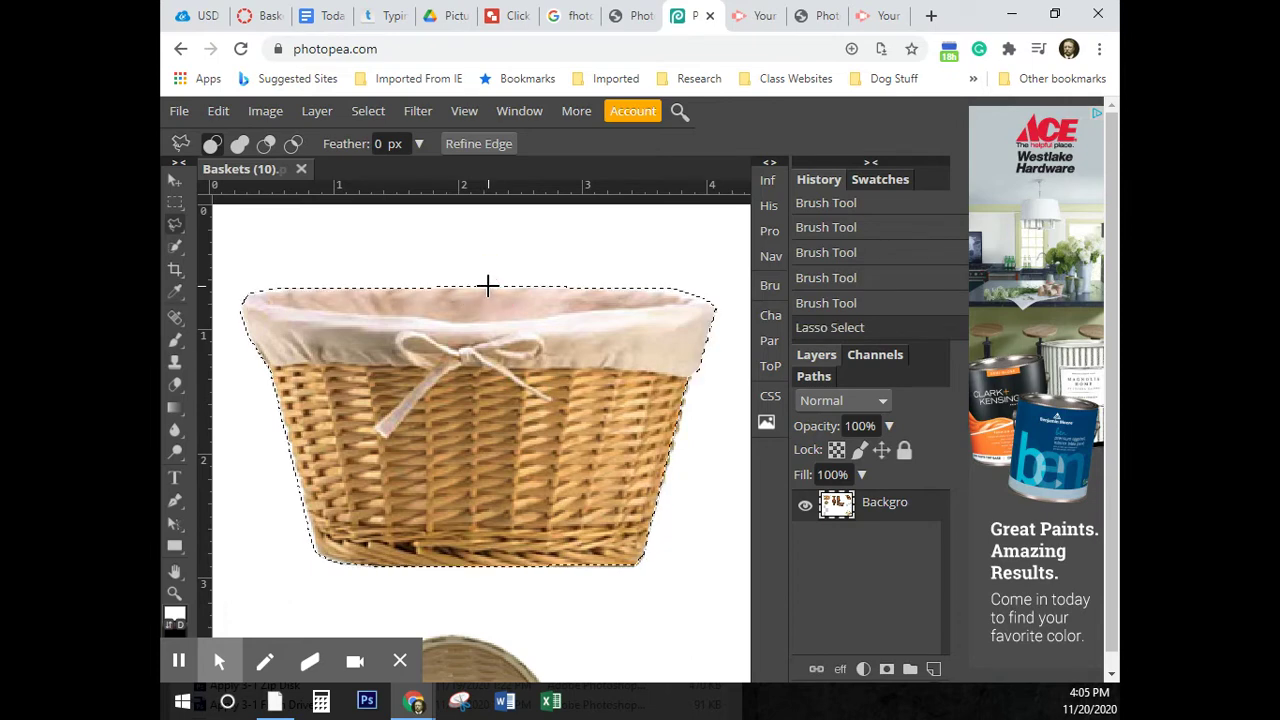
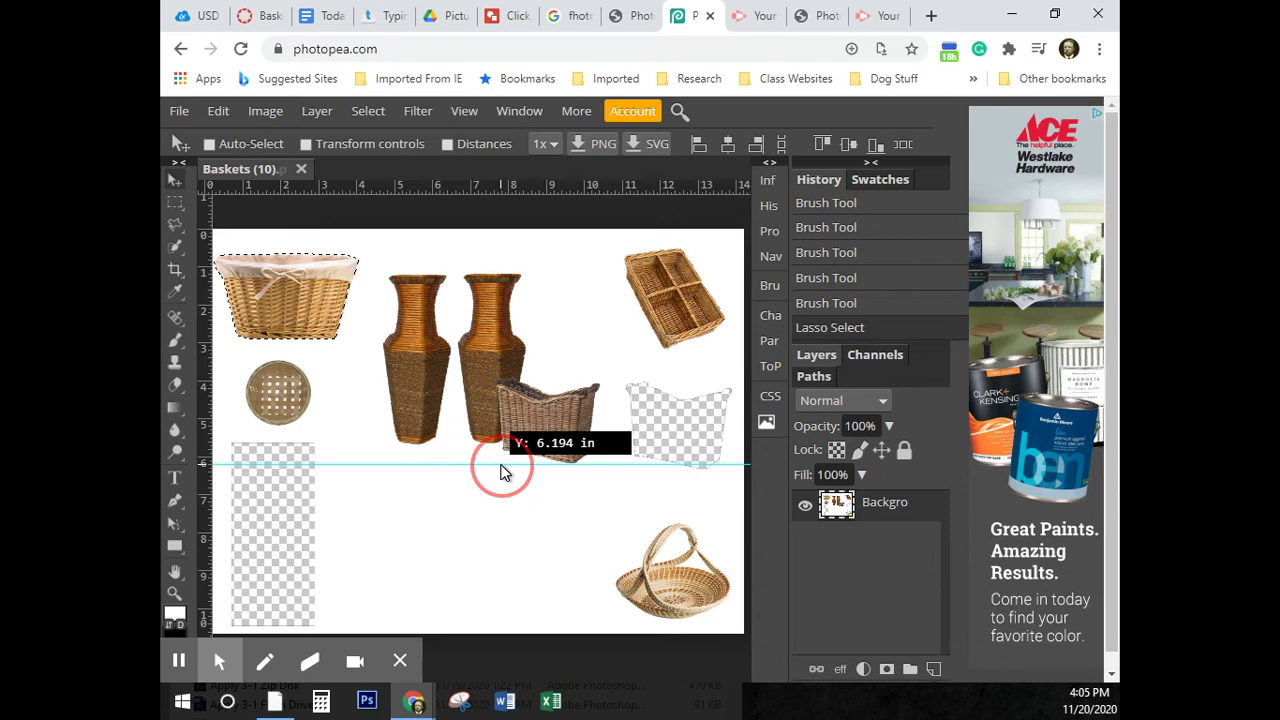
# Step: Add a horizontal guide at about 6.19 in below the rectangular basket and move the selected cloth-lined basket in front of the vases, its base on the guide
pyautogui.moveTo(503, 472); pyautogui.dragTo(503, 472)
pyautogui.press('ctrl')
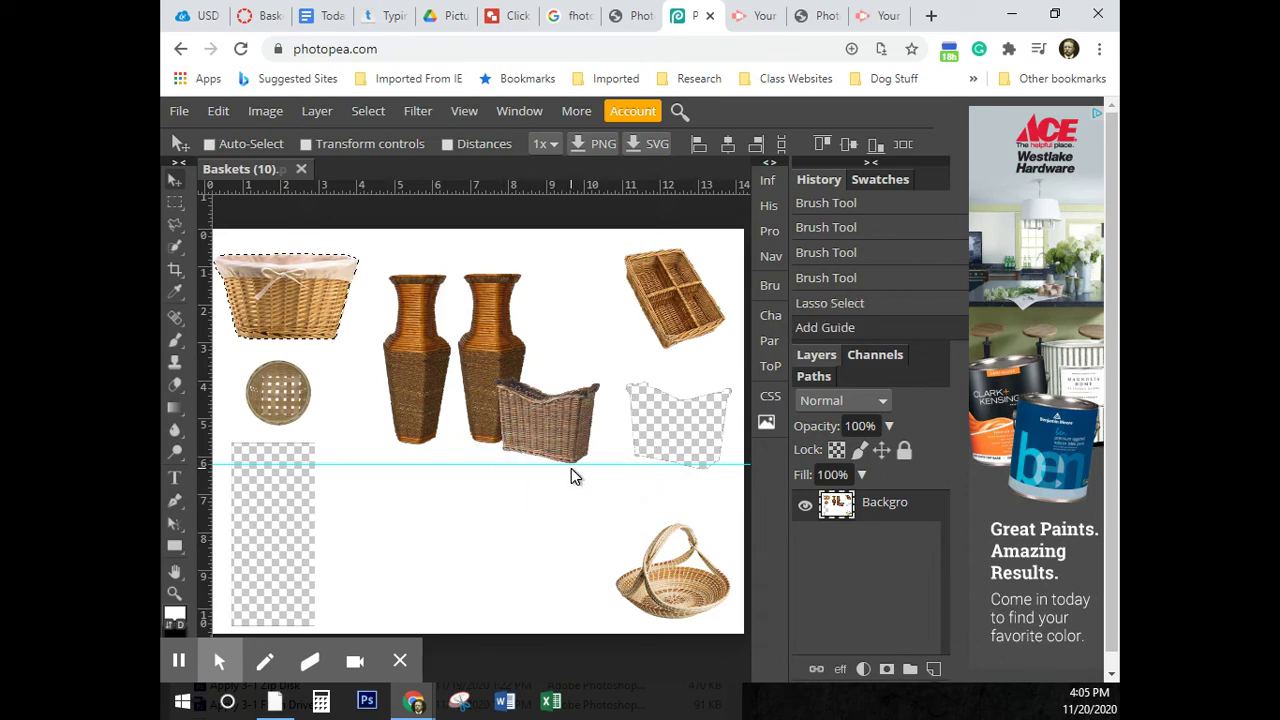
pyautogui.moveTo(289, 296); pyautogui.dragTo(466, 416)
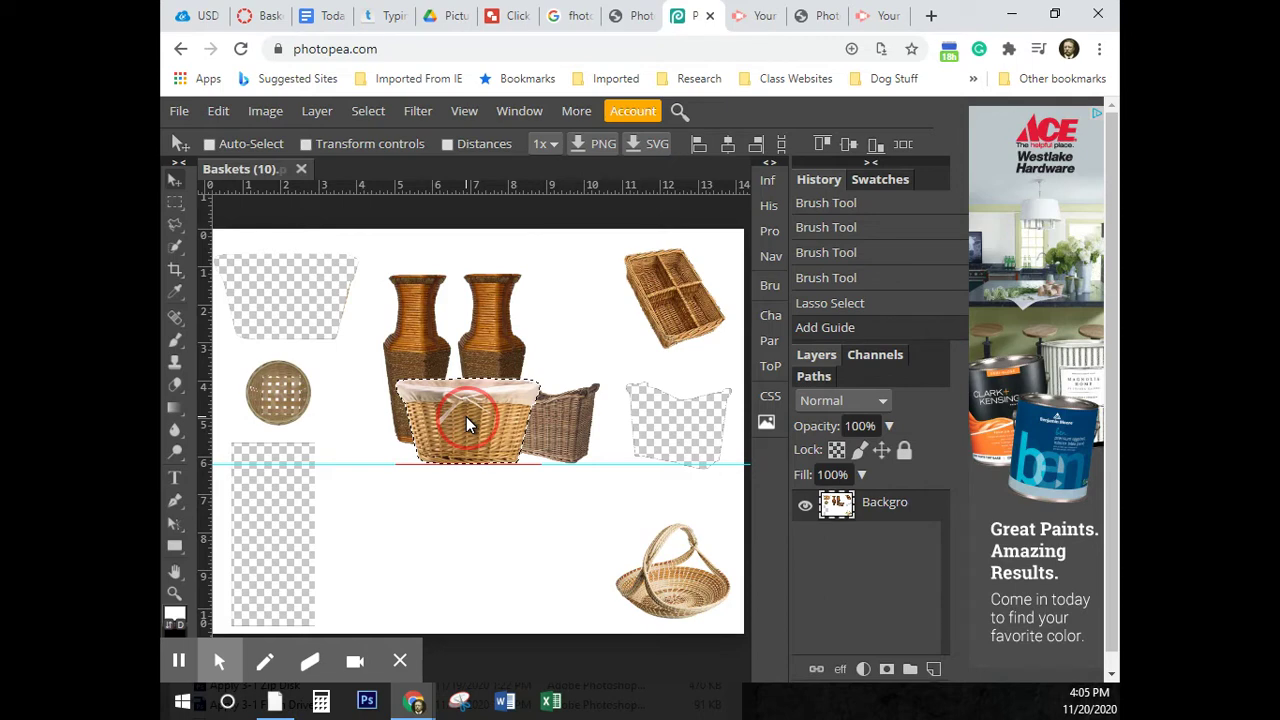
# Step: Shift the selected cloth-lined basket slightly right along the guide, overlapping more of the rectangular basket, and deselect it
pyautogui.moveTo(466, 416); pyautogui.dragTo(466, 416)
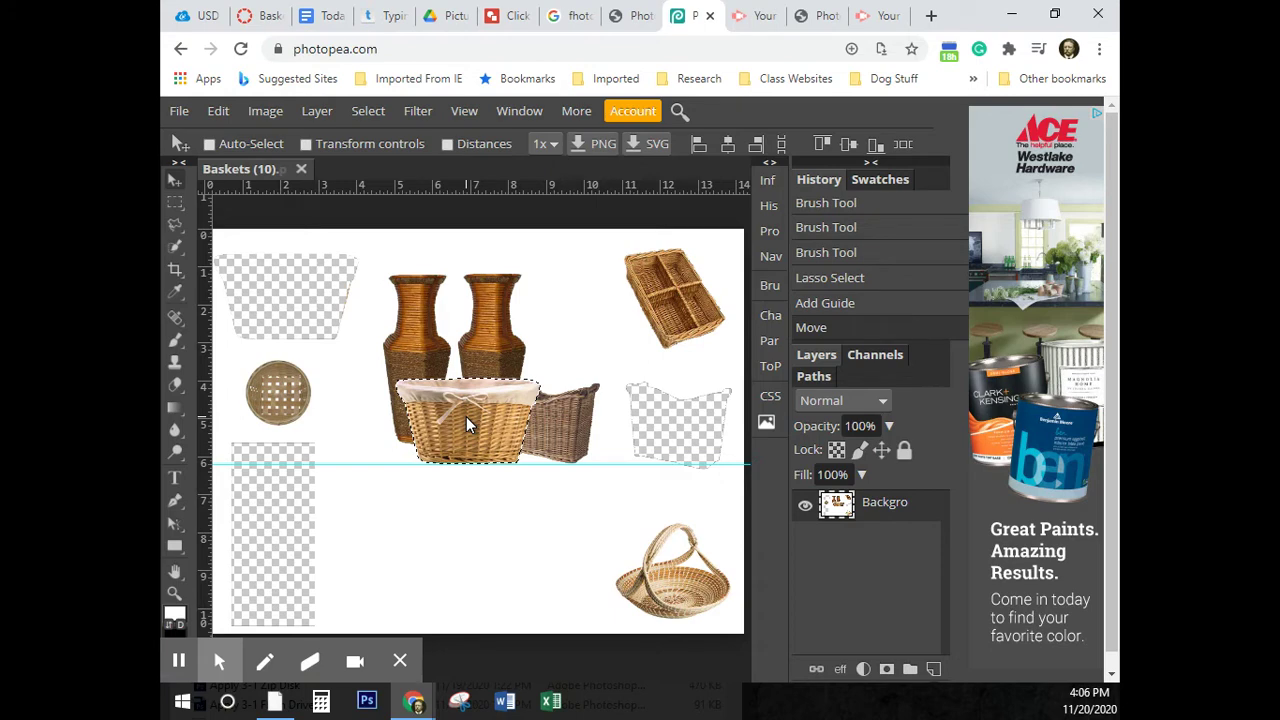
pyautogui.moveTo(455, 427); pyautogui.dragTo(471, 424)
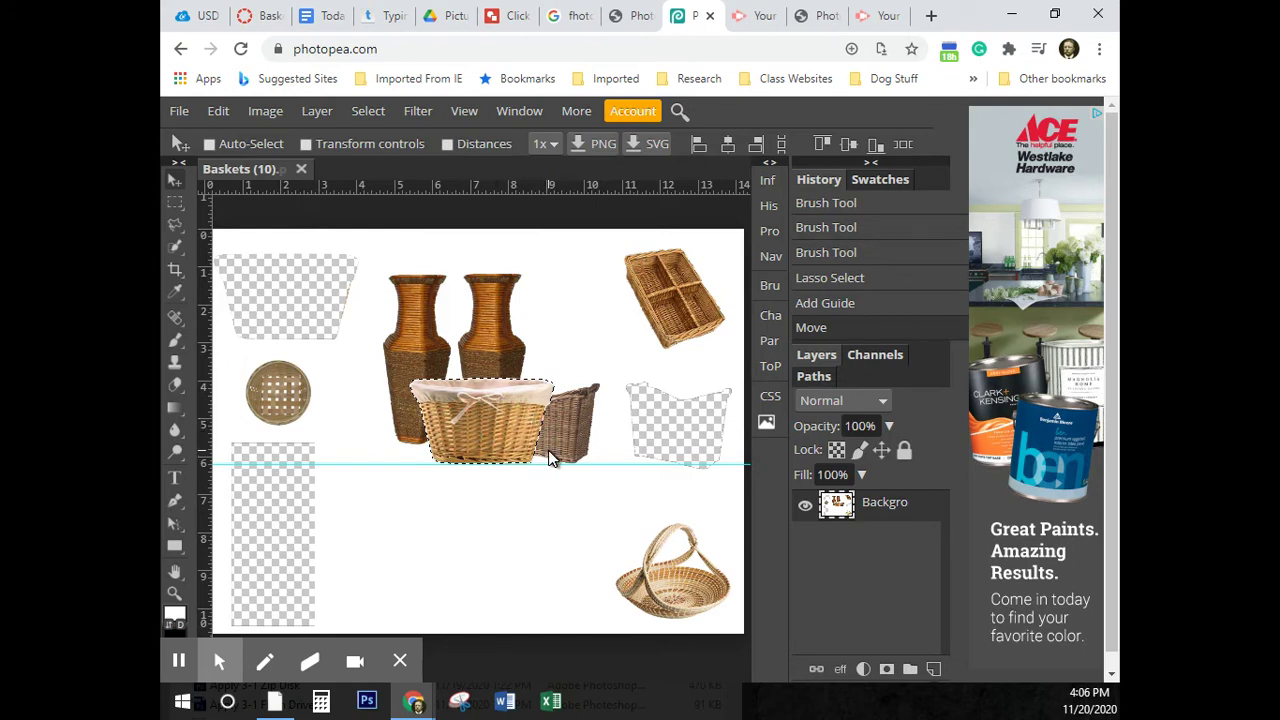
pyautogui.hotkey('ctrl', 'd')
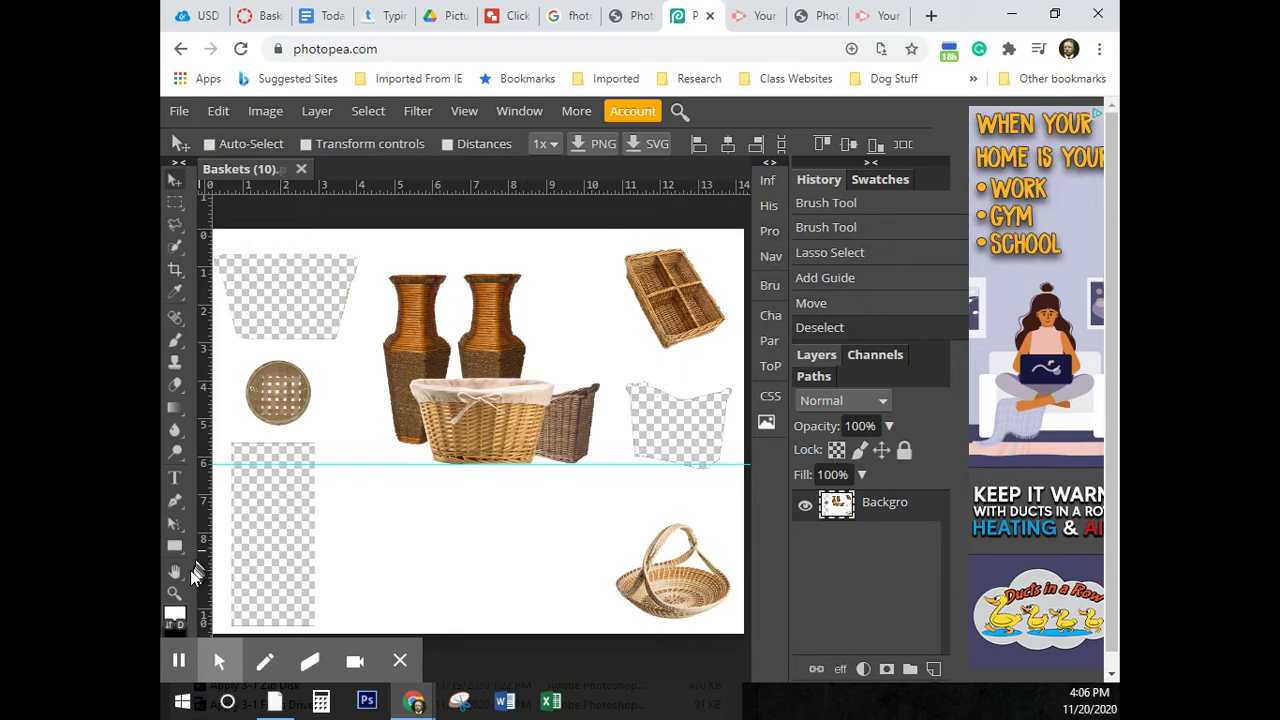
# Step: Trace the outline of the four-compartment basket with the Magnetic Lasso and close it into a selection
pyautogui.click(174, 593)
pyautogui.moveTo(655, 325); pyautogui.dragTo(670, 305)
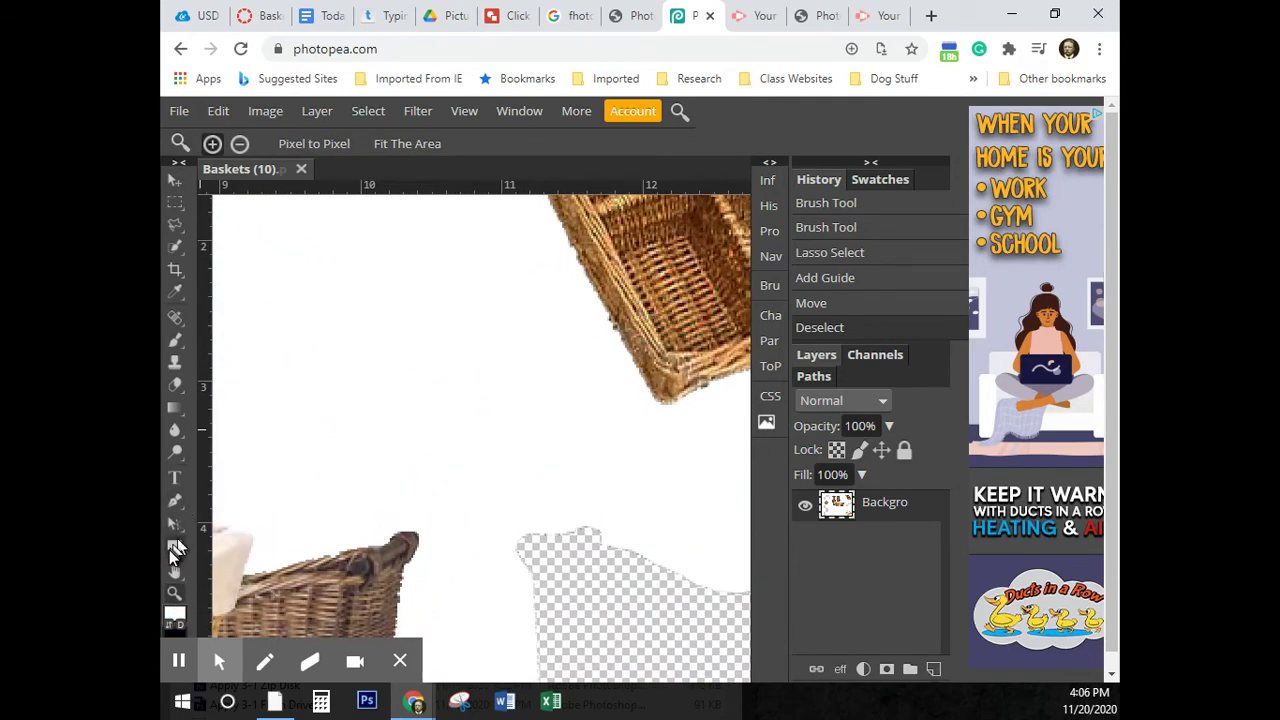
pyautogui.click(174, 571)
pyautogui.moveTo(640, 280); pyautogui.dragTo(456, 507)
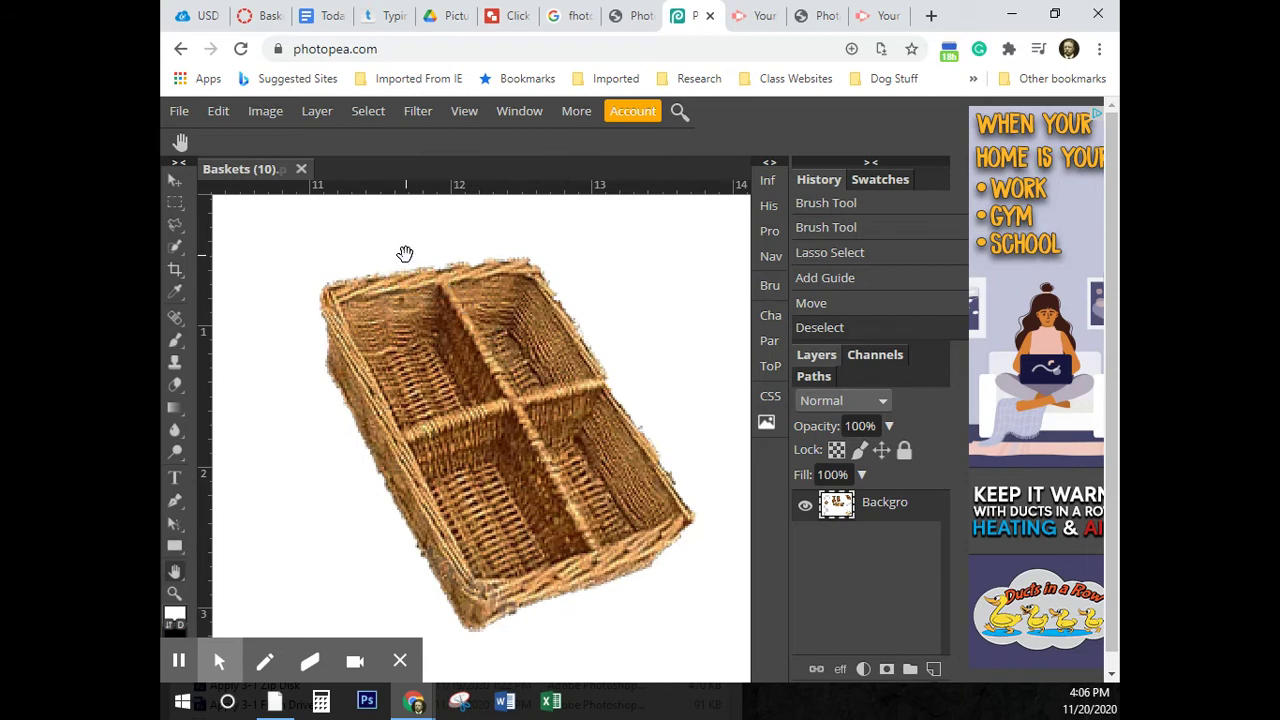
pyautogui.rightClick(176, 225)
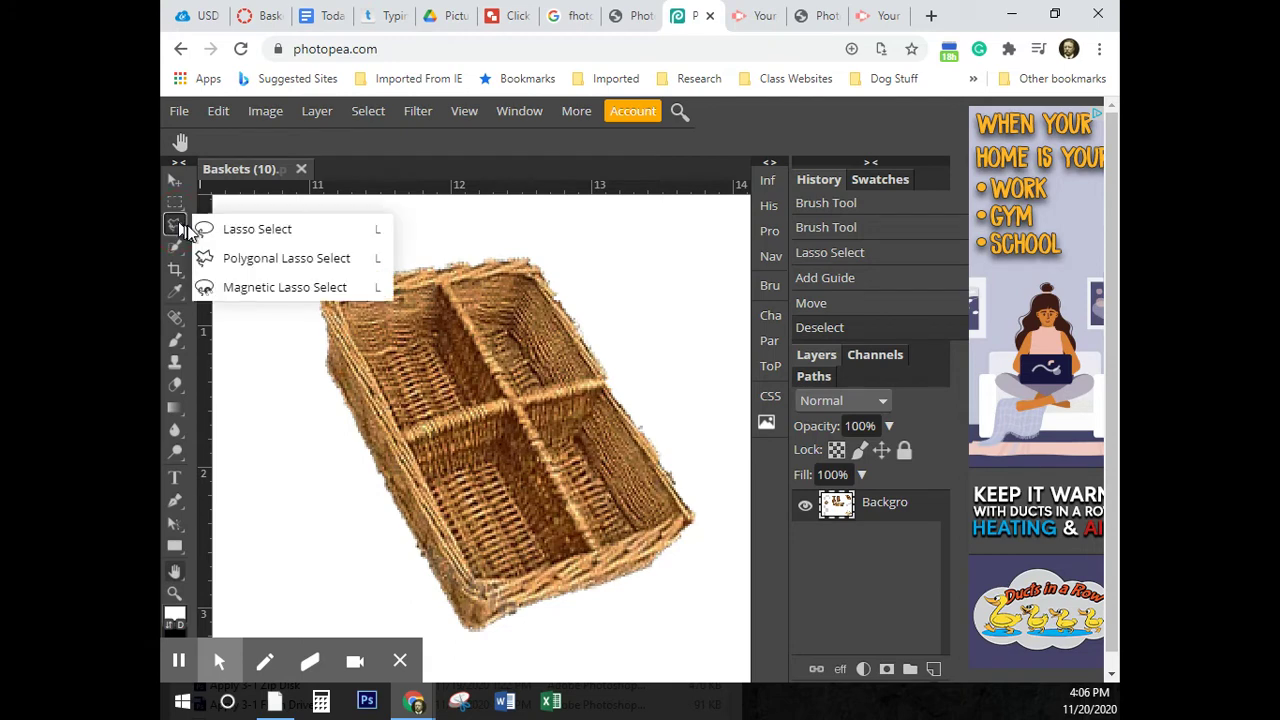
pyautogui.click(266, 287)
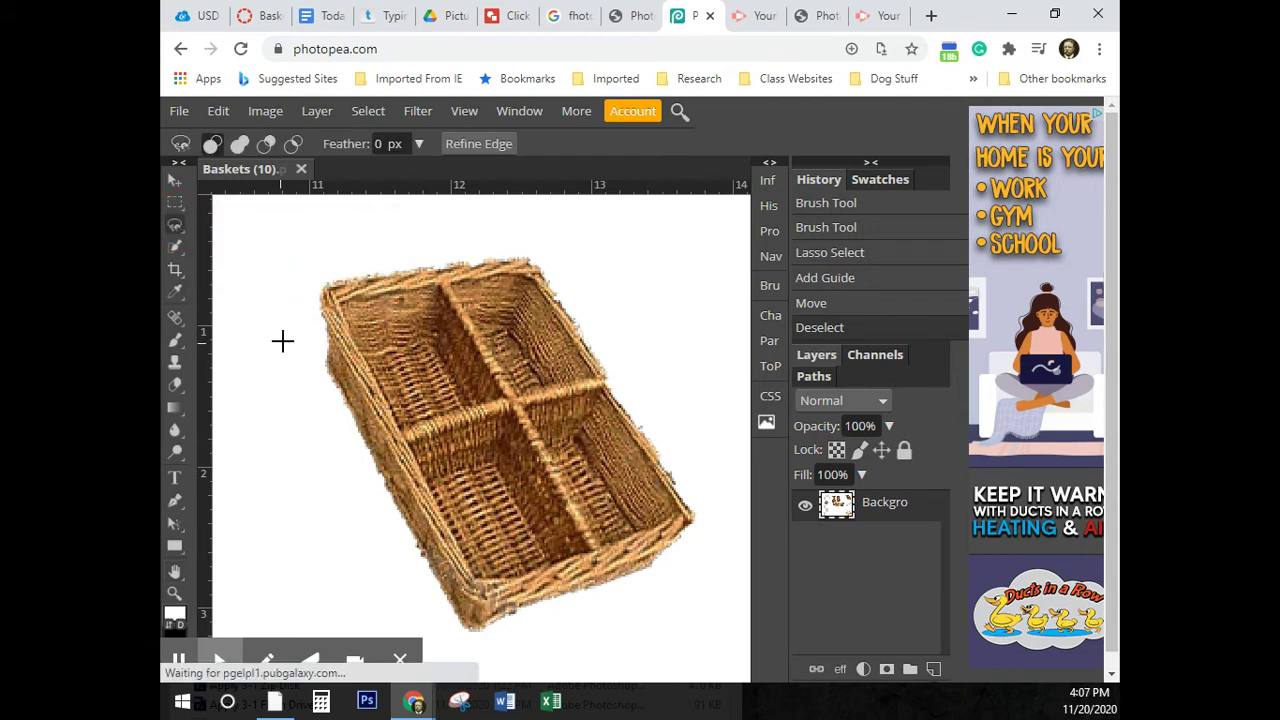
pyautogui.moveTo(441, 264)
pyautogui.mouseDown()
pyautogui.moveTo(533, 253)
pyautogui.moveTo(696, 522)
pyautogui.moveTo(654, 570)
pyautogui.moveTo(562, 590)
pyautogui.moveTo(486, 633)
pyautogui.moveTo(459, 629)
pyautogui.moveTo(429, 576)
pyautogui.moveTo(445, 601)
pyautogui.moveTo(426, 586)
pyautogui.moveTo(328, 355)
pyautogui.moveTo(322, 290)
pyautogui.moveTo(440, 260)
pyautogui.moveTo(391, 294)
pyautogui.moveTo(441, 262)
pyautogui.mouseUp()
pyautogui.doubleClick(443, 263)
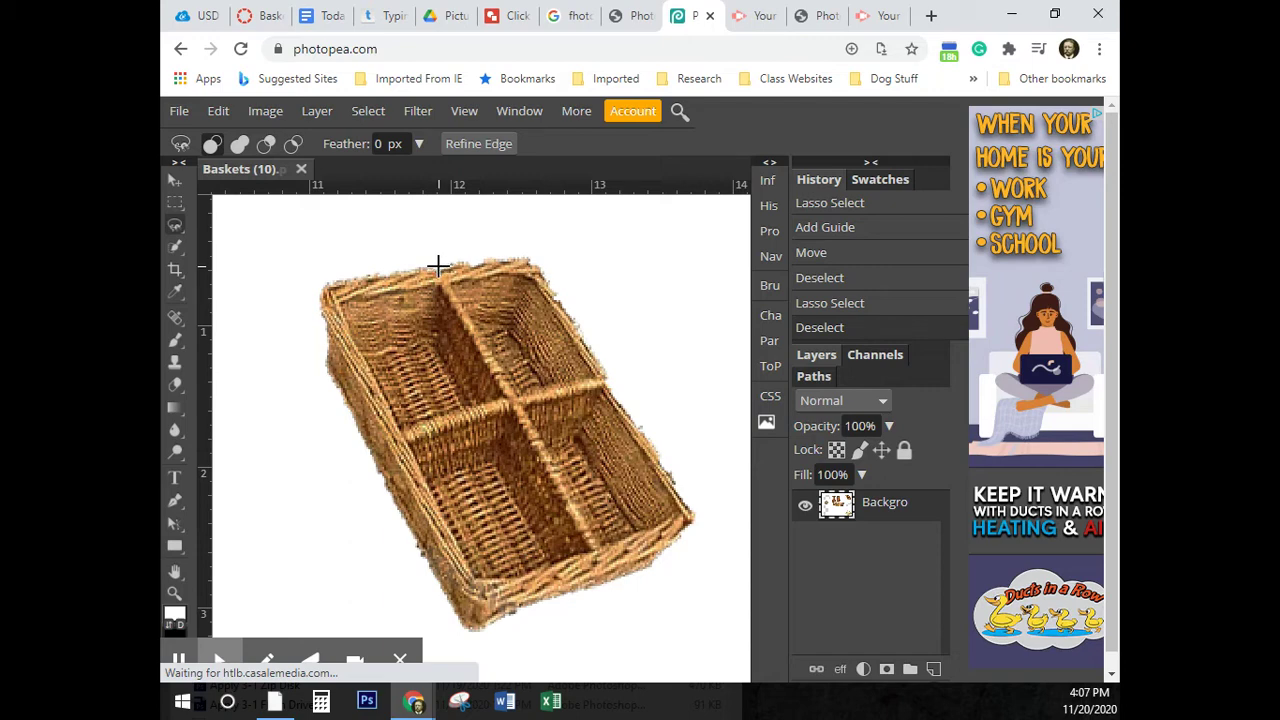
pyautogui.moveTo(440, 264)
pyautogui.mouseDown()
pyautogui.moveTo(526, 254)
pyautogui.moveTo(609, 371)
pyautogui.moveTo(694, 517)
pyautogui.moveTo(645, 567)
pyautogui.moveTo(474, 627)
pyautogui.moveTo(431, 591)
pyautogui.moveTo(320, 362)
pyautogui.moveTo(319, 314)
pyautogui.moveTo(326, 286)
pyautogui.moveTo(350, 270)
pyautogui.moveTo(437, 264)
pyautogui.mouseUp()
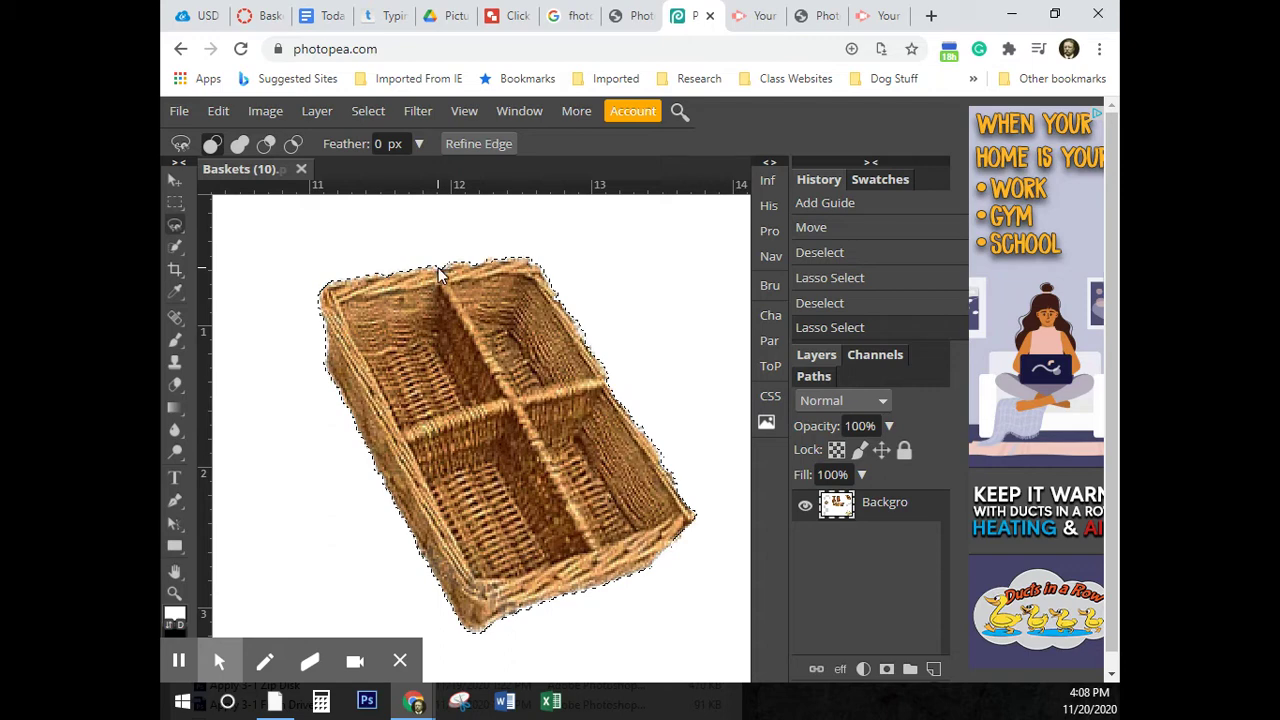
# Step: Move the selected four-compartment basket in front of the cloth-lined basket, its lower corner below the guide, and deselect it
pyautogui.hotkey('ctrl', '0')
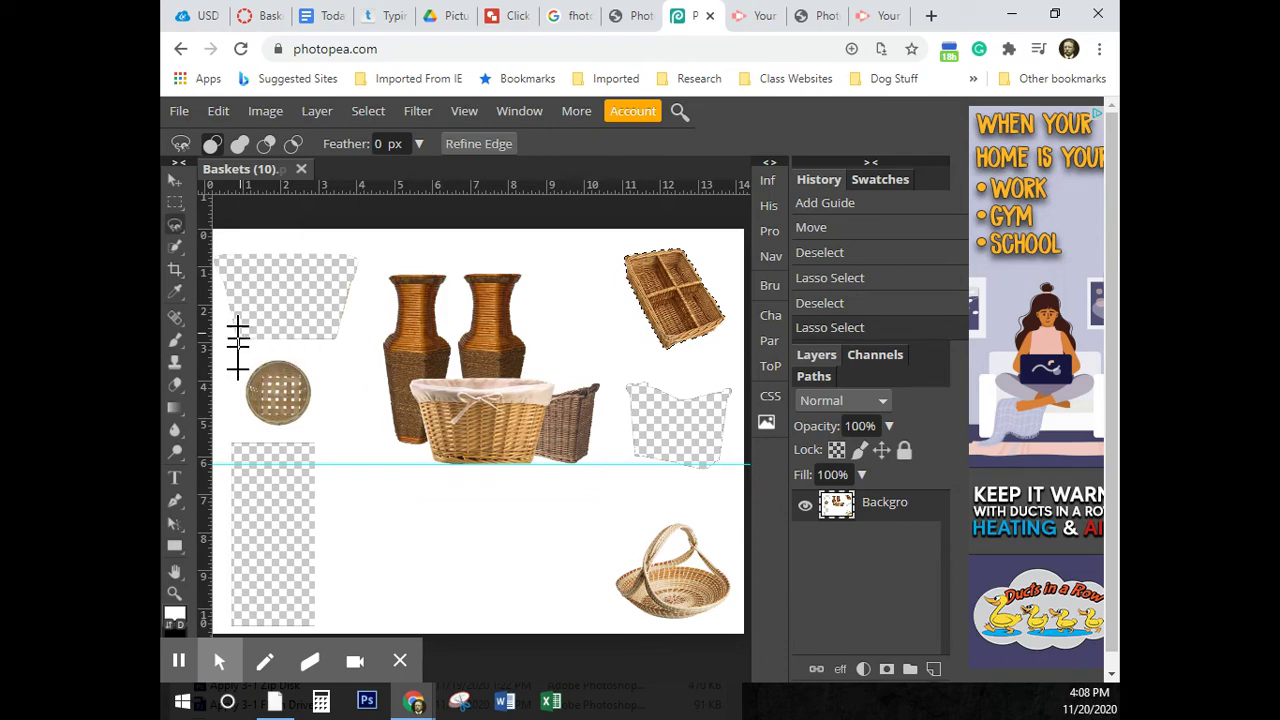
pyautogui.press('v')
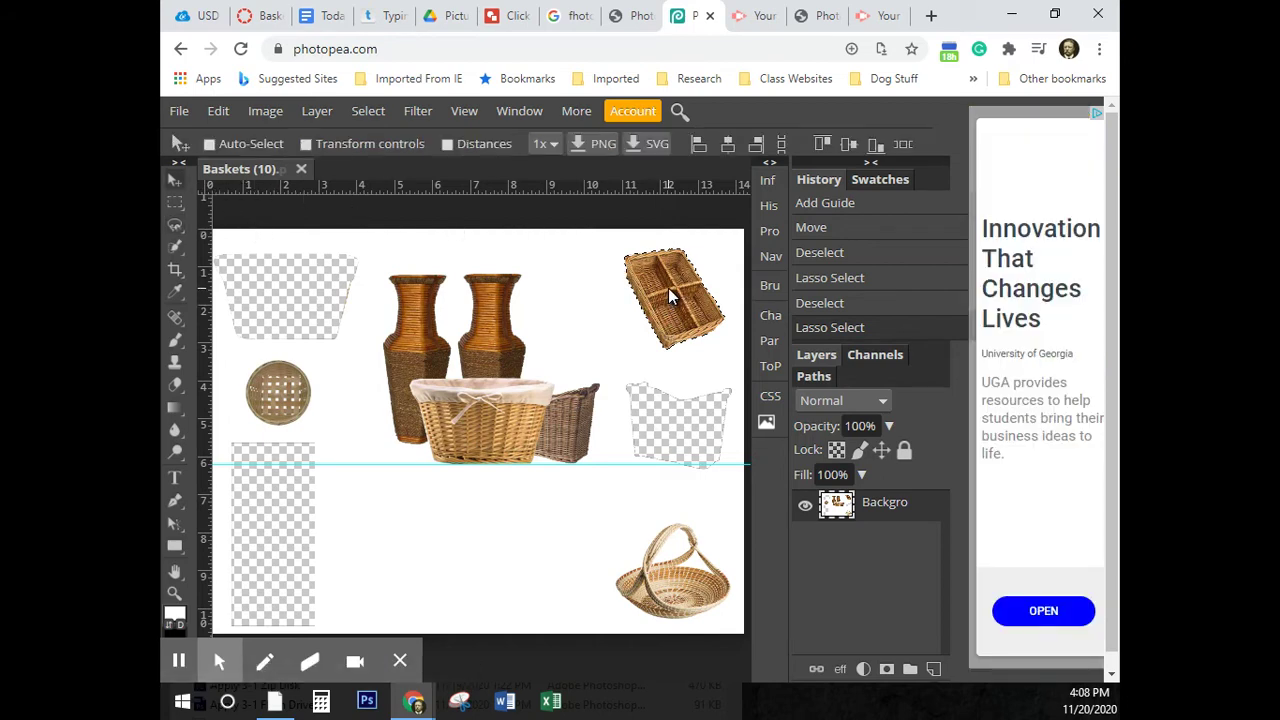
pyautogui.moveTo(668, 288); pyautogui.dragTo(501, 434)
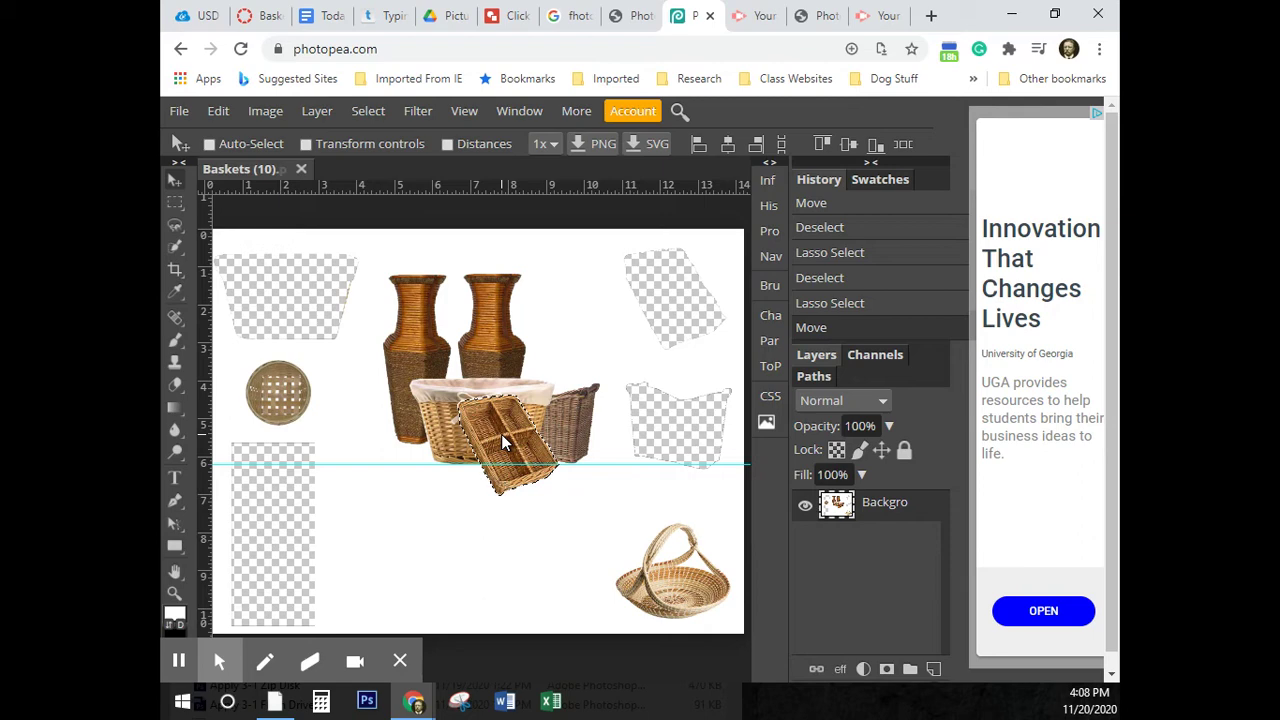
pyautogui.hotkey('ctrl', 'd')
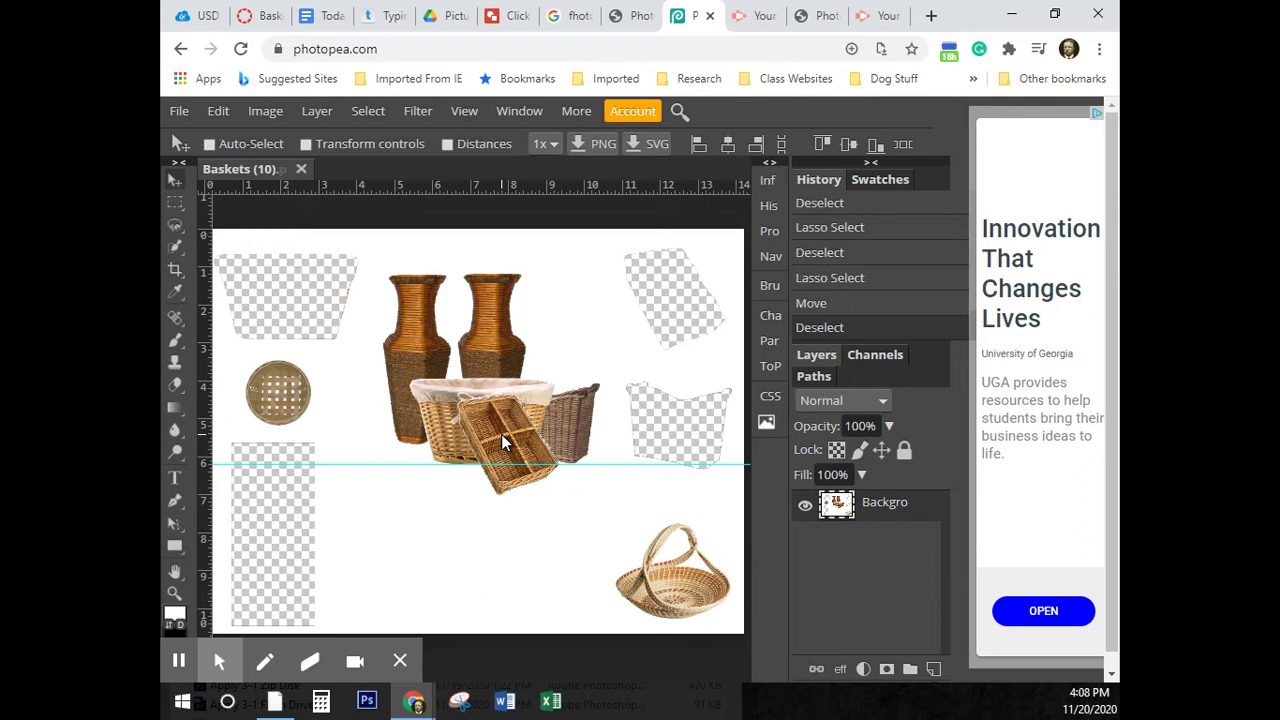
# Step: Draw a loose freehand Lasso selection around the whole handled basket, including some of the white background
pyautogui.click(174, 593)
pyautogui.click(686, 594)
pyautogui.click(723, 643)
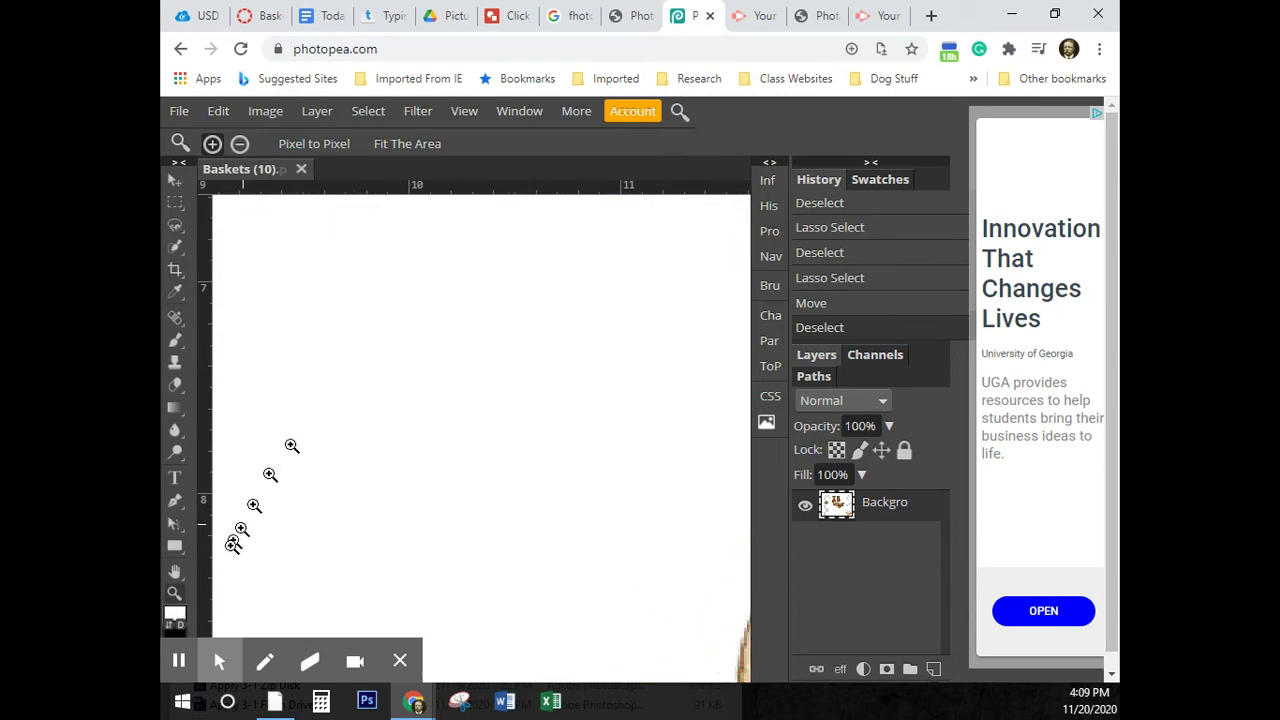
pyautogui.click(174, 571)
pyautogui.moveTo(587, 556); pyautogui.dragTo(229, 274)
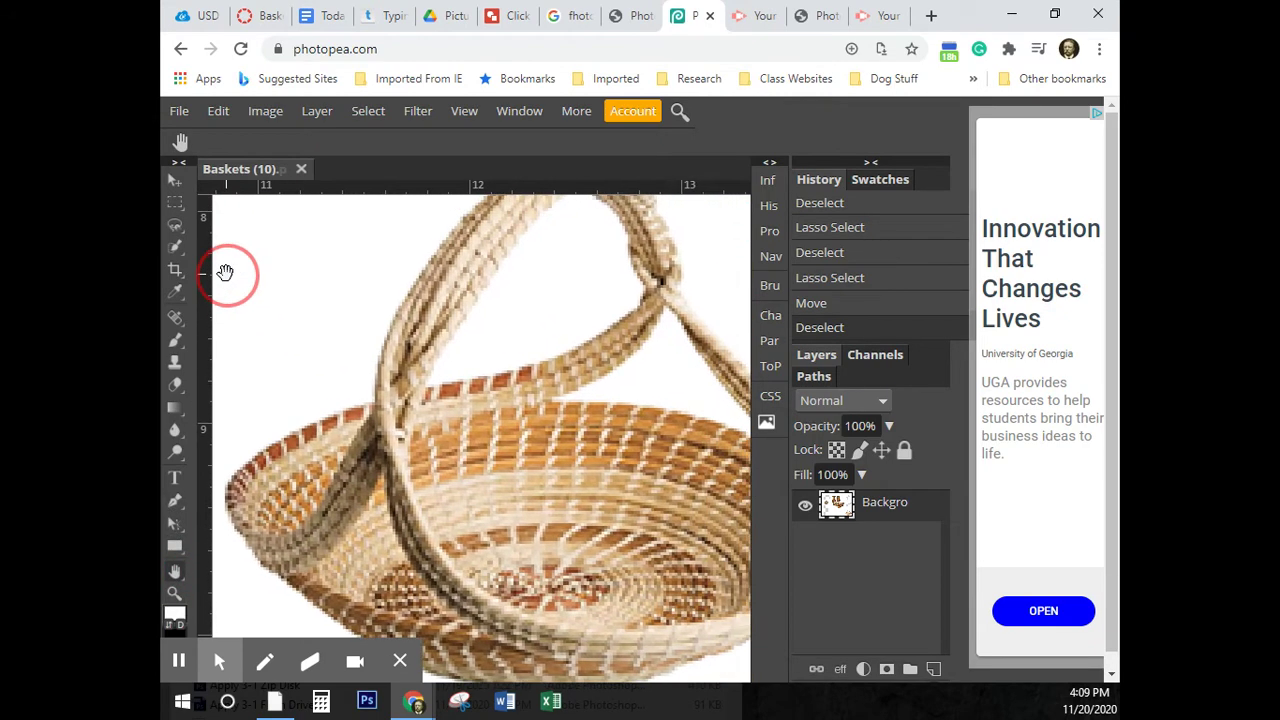
pyautogui.click(174, 592)
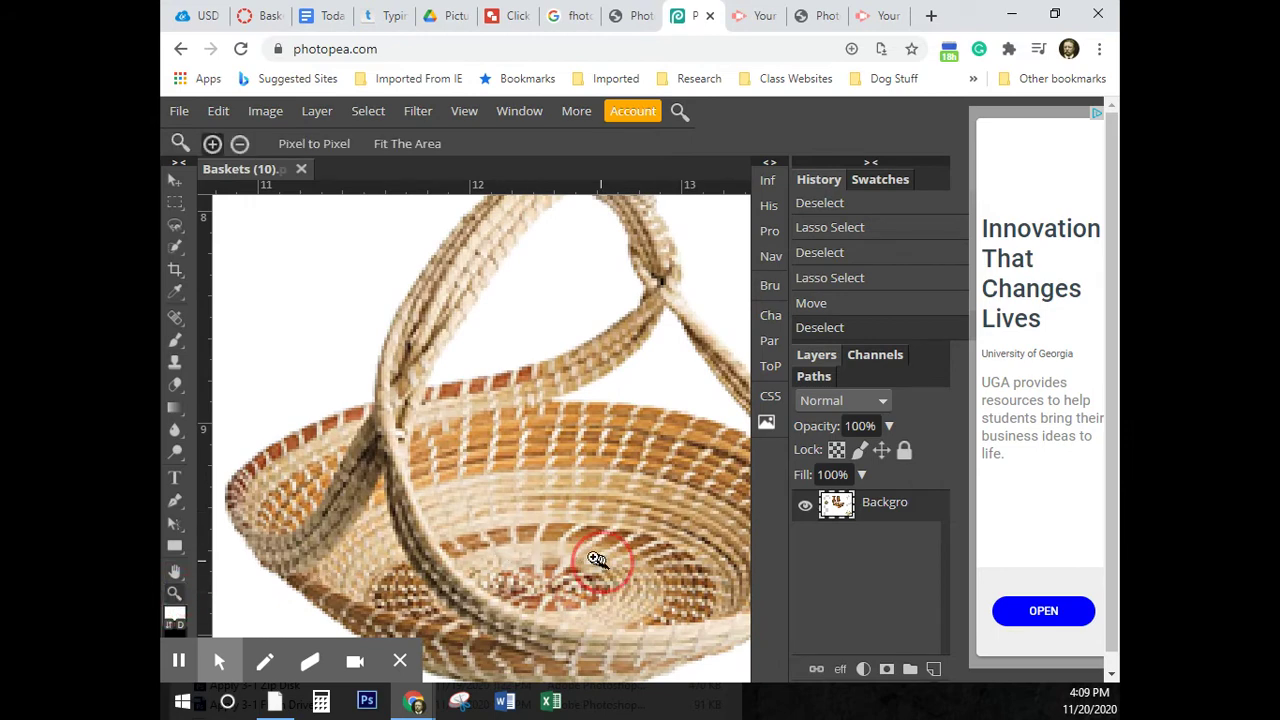
pyautogui.keyDown('alt'); pyautogui.click(566, 540); pyautogui.keyUp('alt')
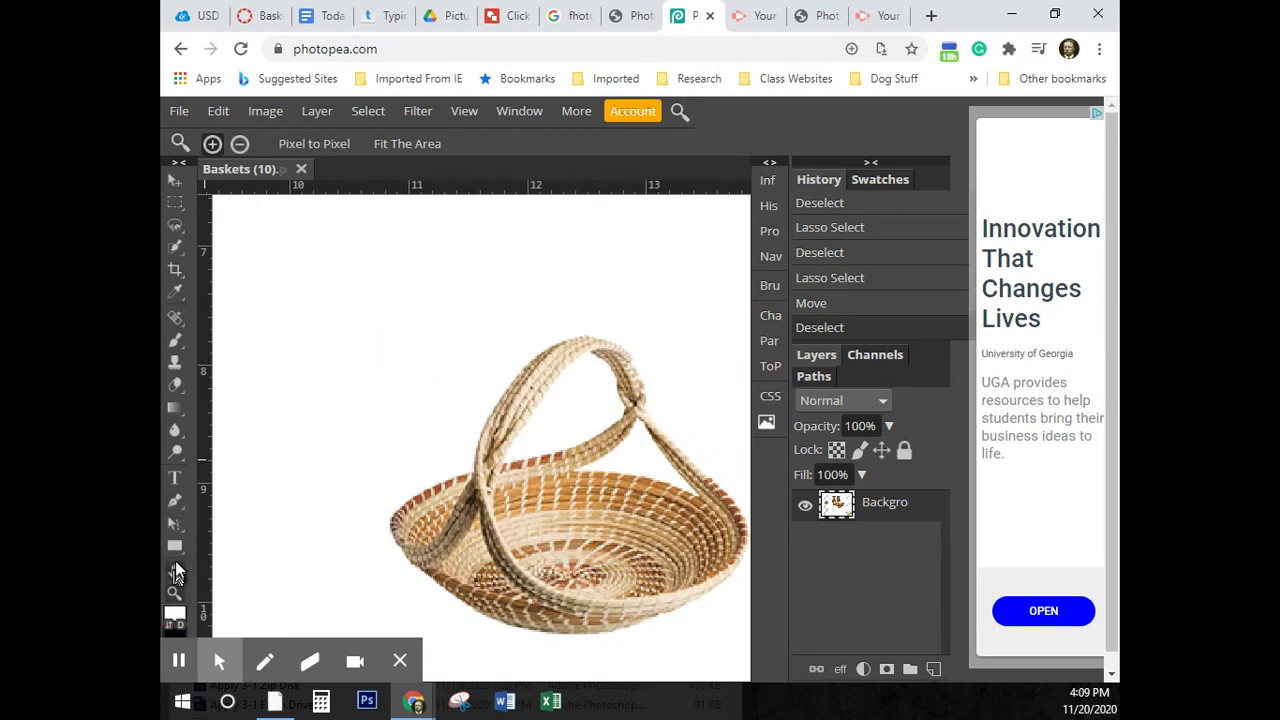
pyautogui.click(174, 570)
pyautogui.moveTo(583, 509); pyautogui.dragTo(523, 471)
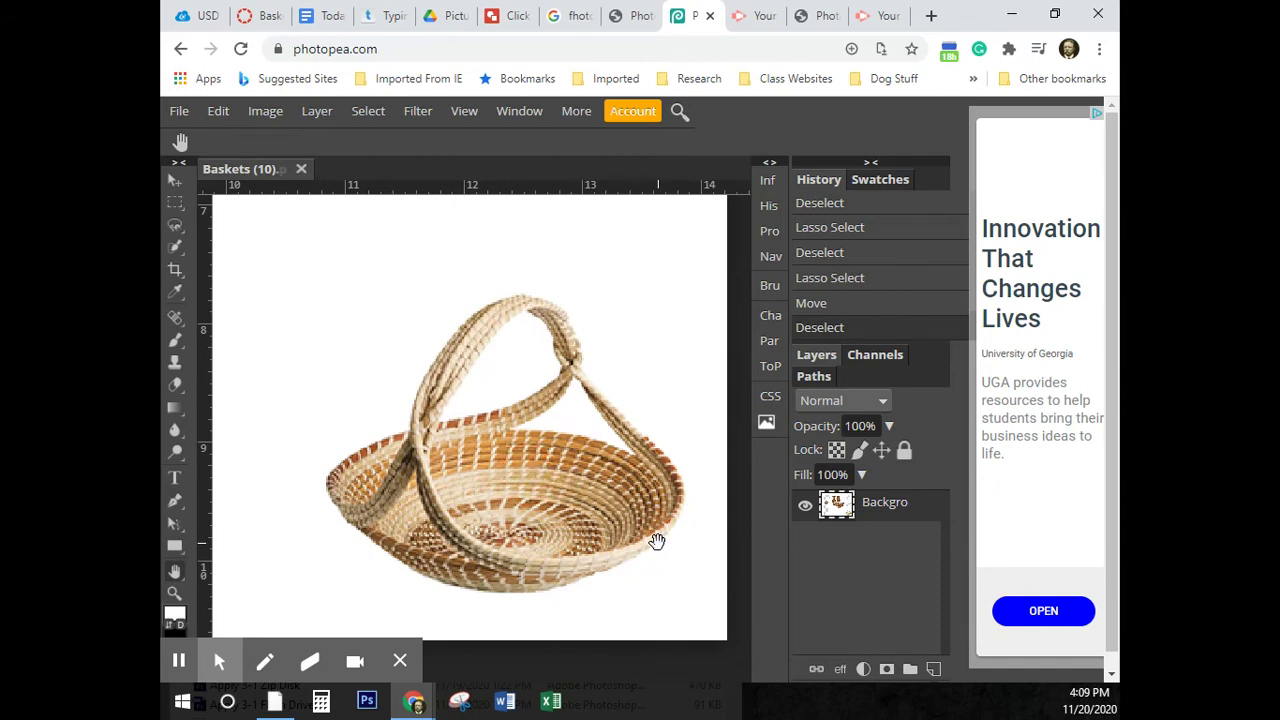
pyautogui.rightClick(172, 228)
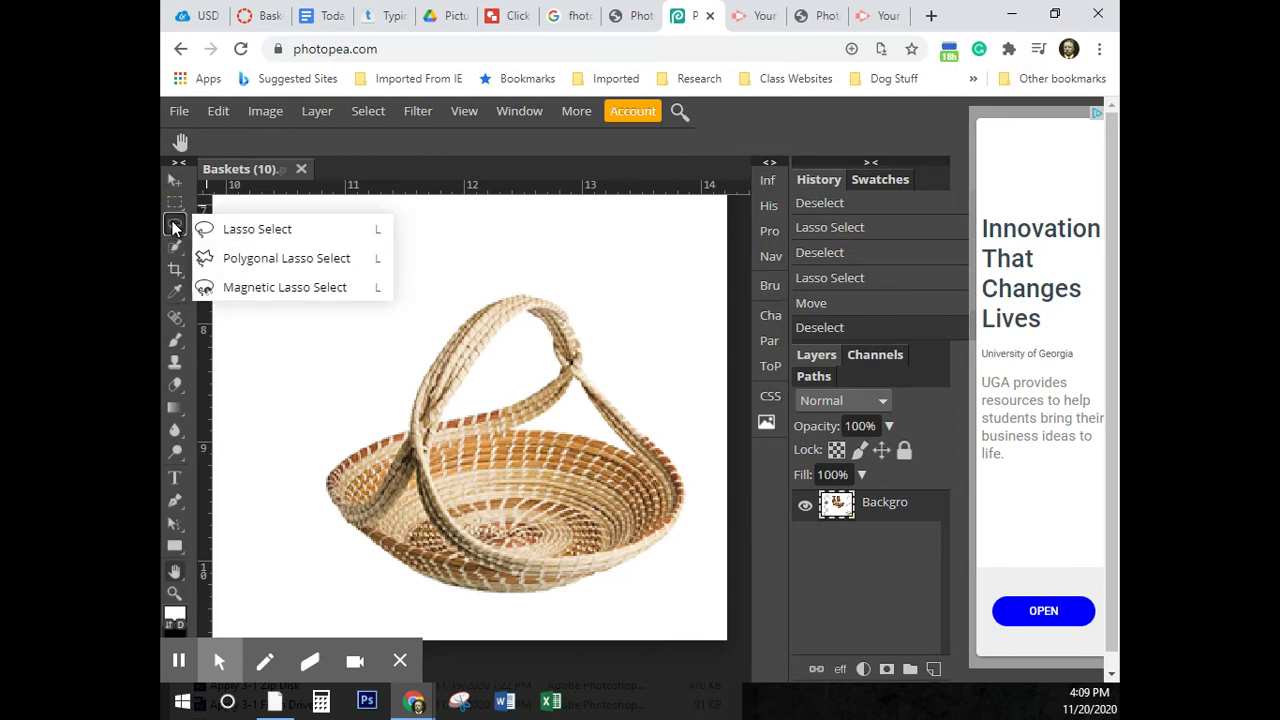
pyautogui.click(289, 228)
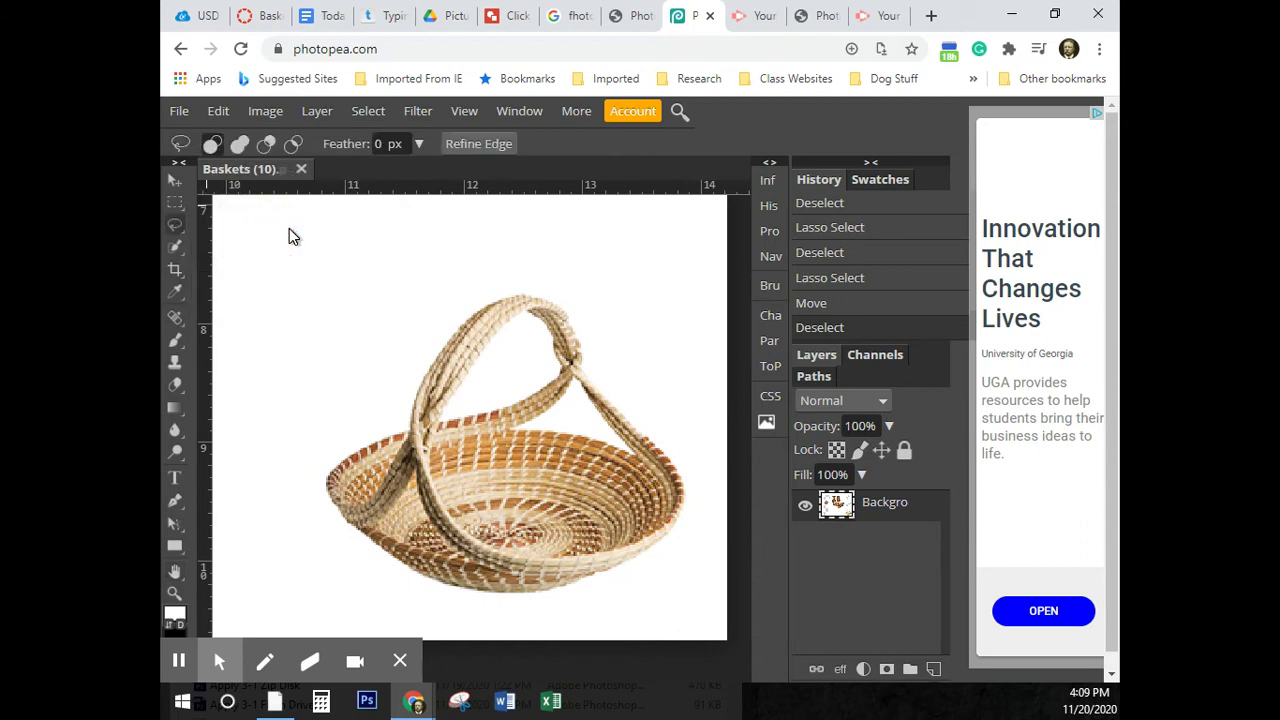
pyautogui.click(350, 313)
pyautogui.moveTo(350, 313)
pyautogui.mouseDown()
pyautogui.moveTo(474, 255)
pyautogui.moveTo(554, 257)
pyautogui.moveTo(611, 287)
pyautogui.moveTo(688, 365)
pyautogui.moveTo(704, 415)
pyautogui.moveTo(698, 535)
pyautogui.moveTo(678, 573)
pyautogui.moveTo(588, 603)
pyautogui.moveTo(438, 609)
pyautogui.moveTo(358, 602)
pyautogui.moveTo(301, 577)
pyautogui.moveTo(269, 480)
pyautogui.moveTo(275, 428)
pyautogui.moveTo(337, 358)
pyautogui.moveTo(354, 309)
pyautogui.mouseUp()
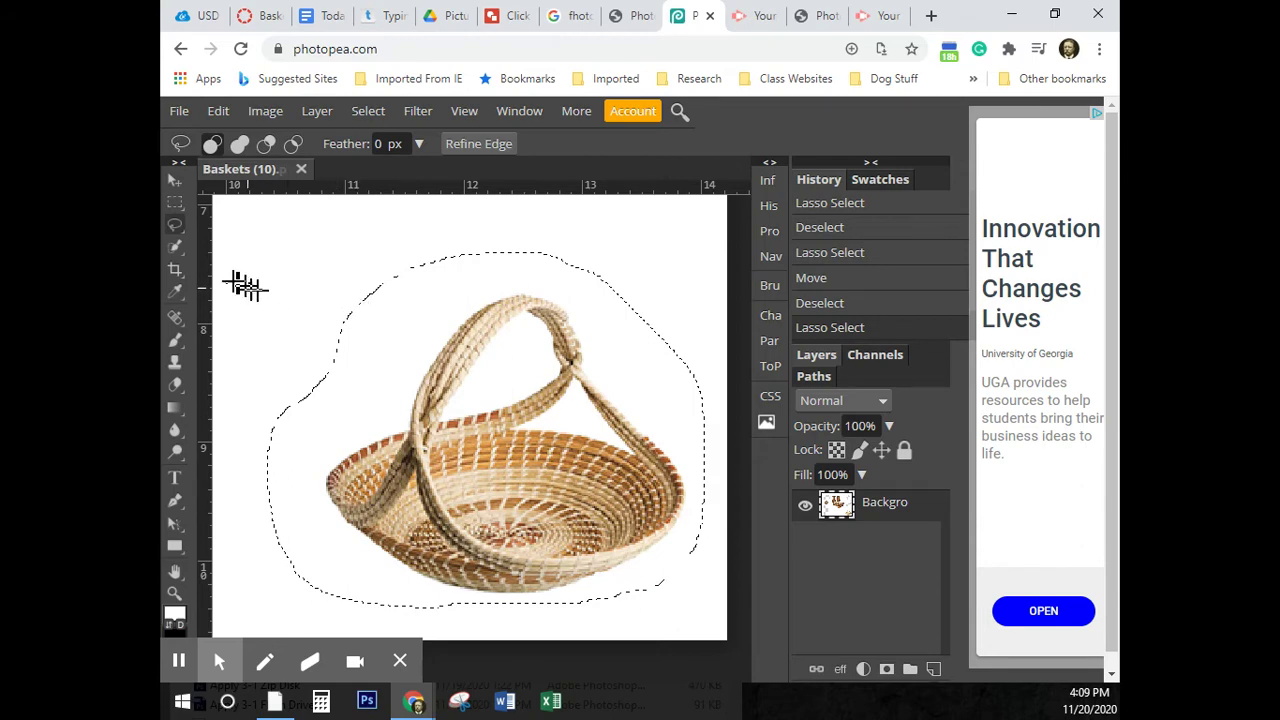
# Step: Set up the Magic Wand to subtract from the current selection with the Contiguous option turned on
pyautogui.rightClick(173, 252)
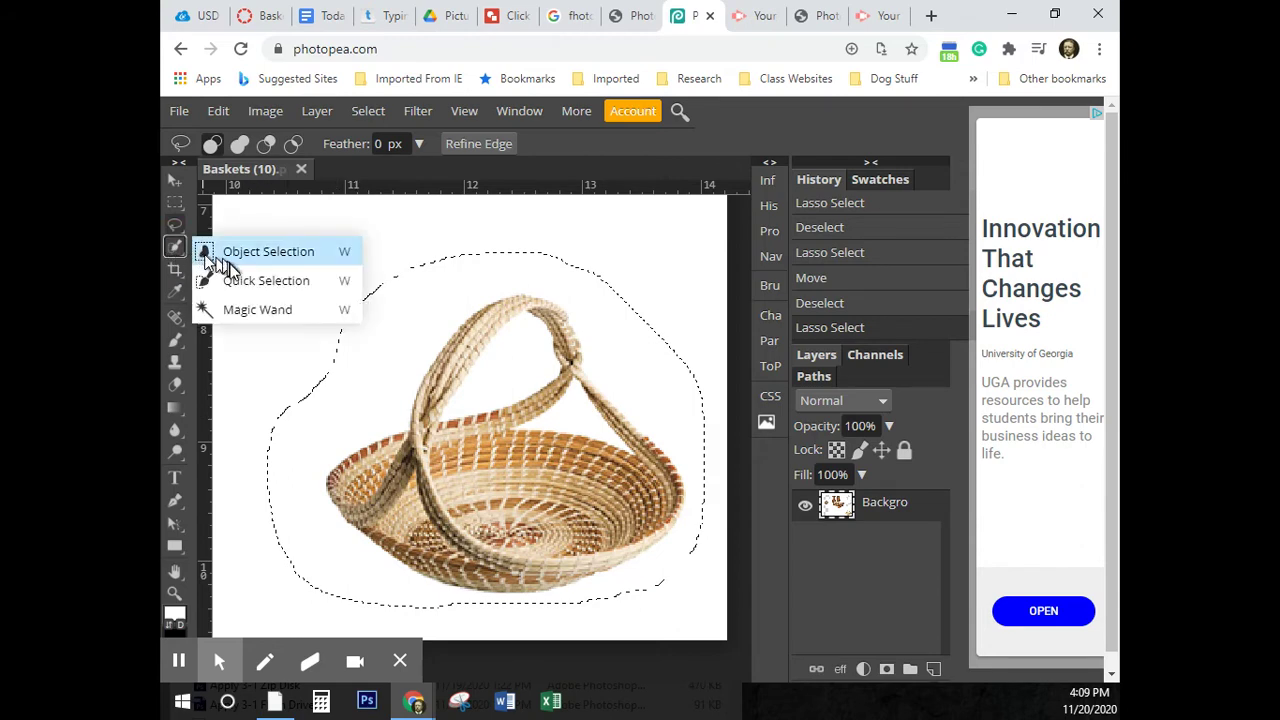
pyautogui.click(252, 309)
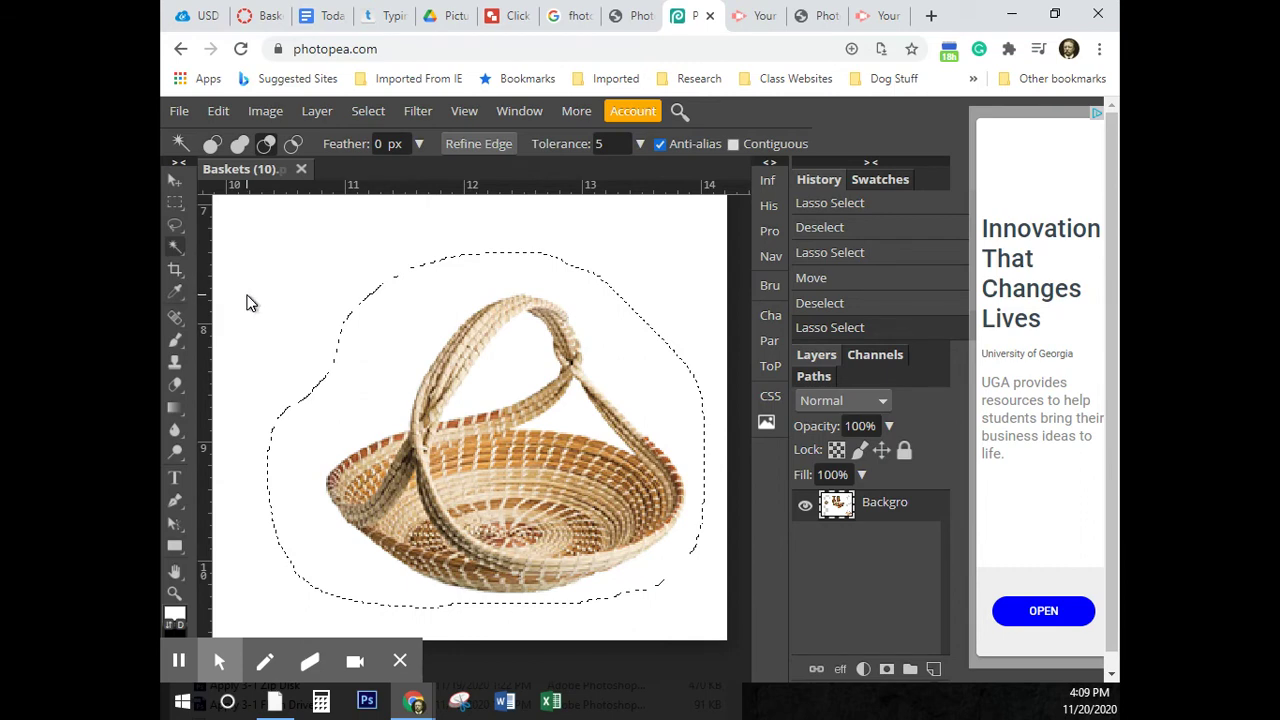
pyautogui.click(265, 147)
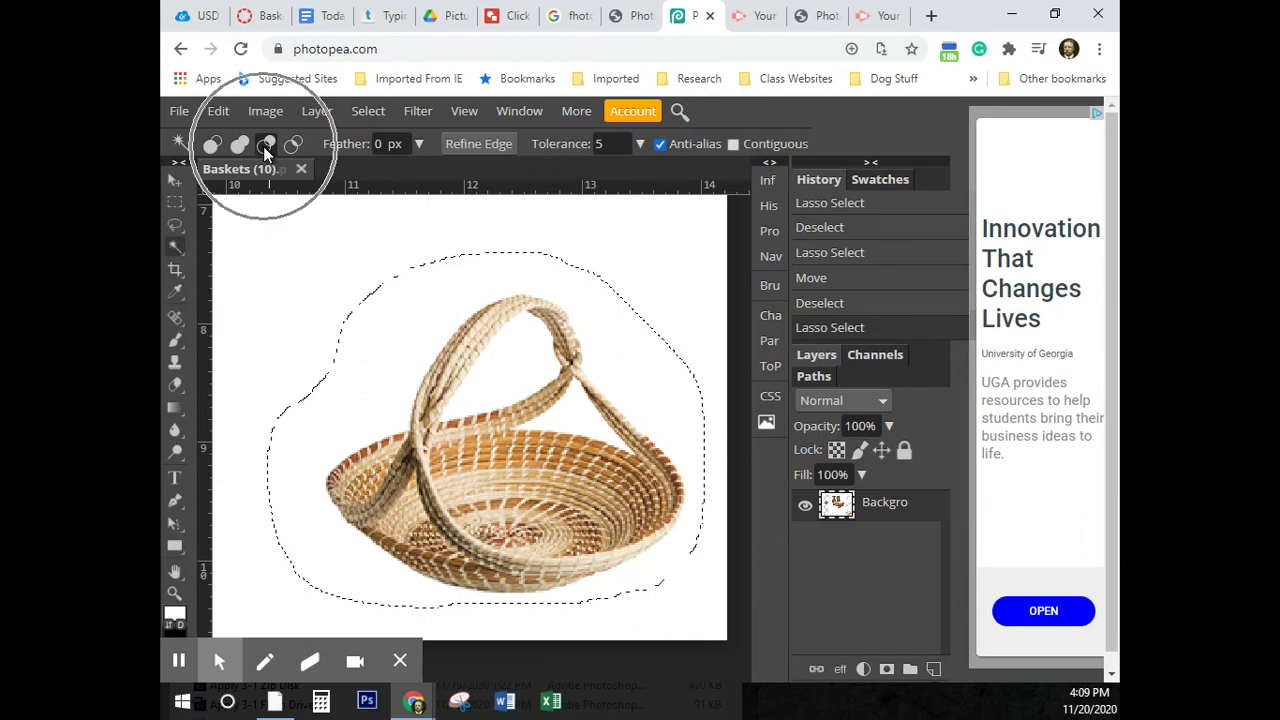
pyautogui.click(265, 147)
pyautogui.click(265, 147)
pyautogui.click(265, 147)
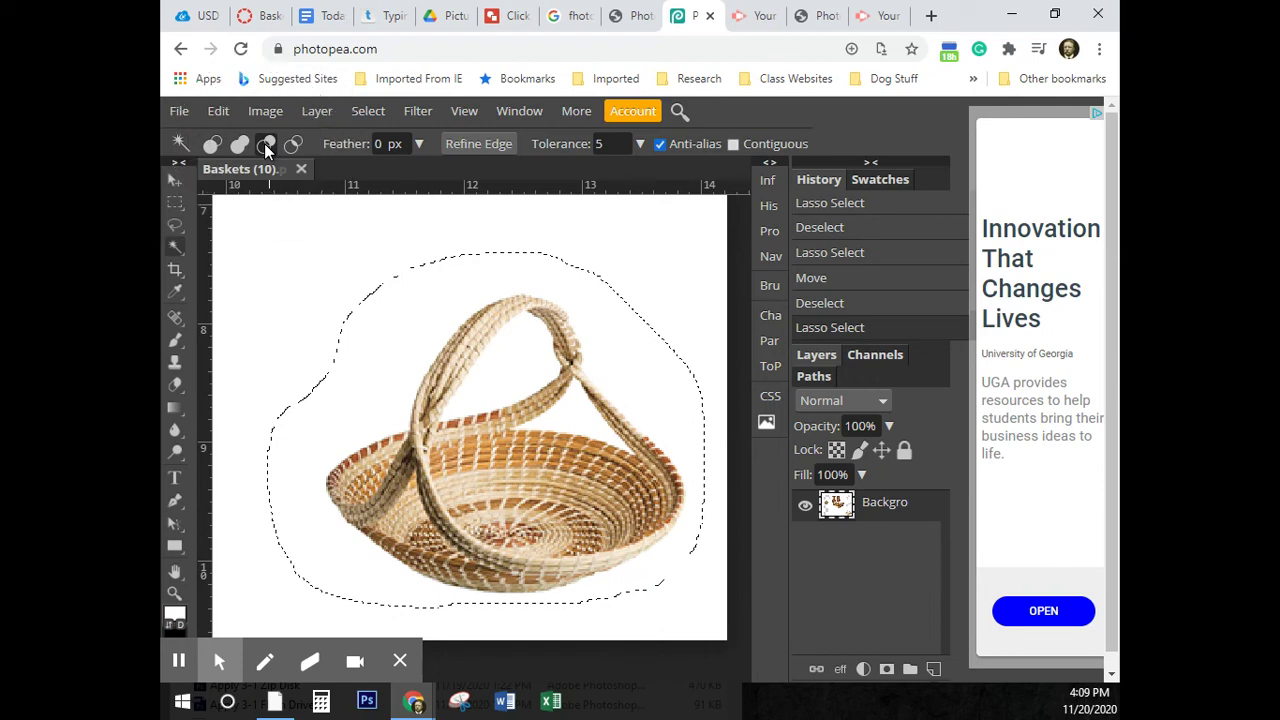
pyautogui.click(268, 148)
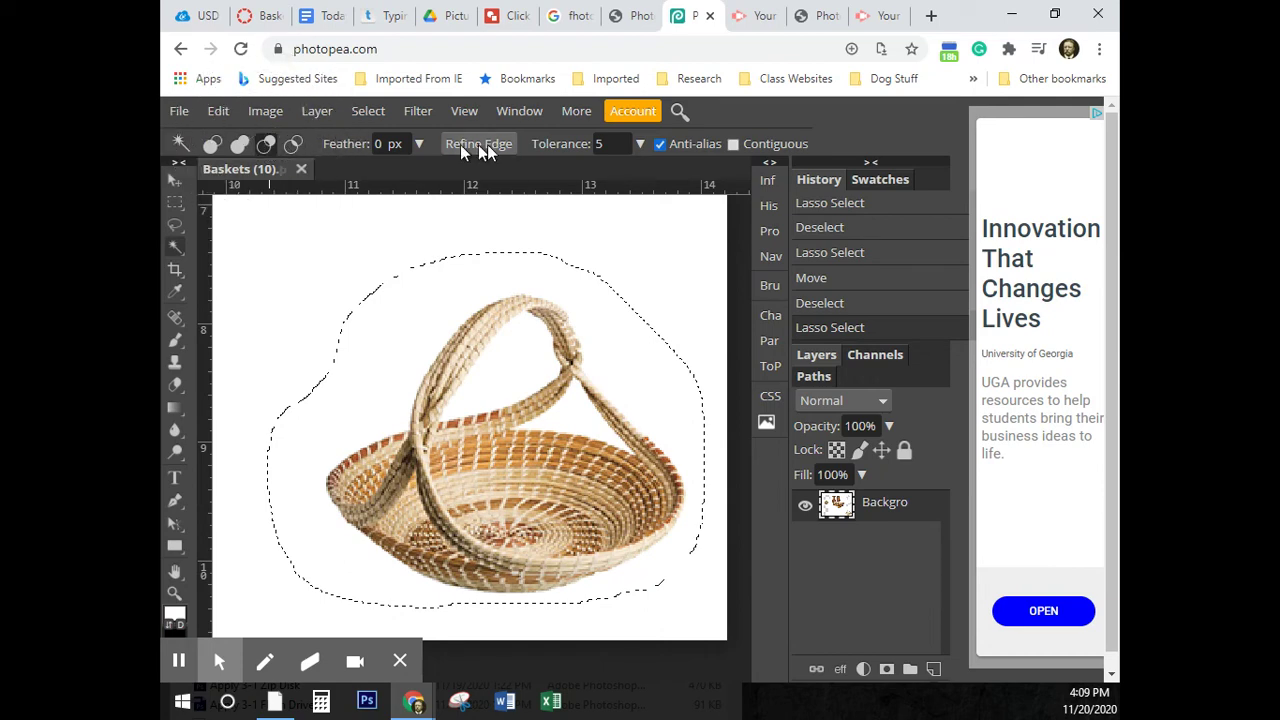
pyautogui.click(733, 144)
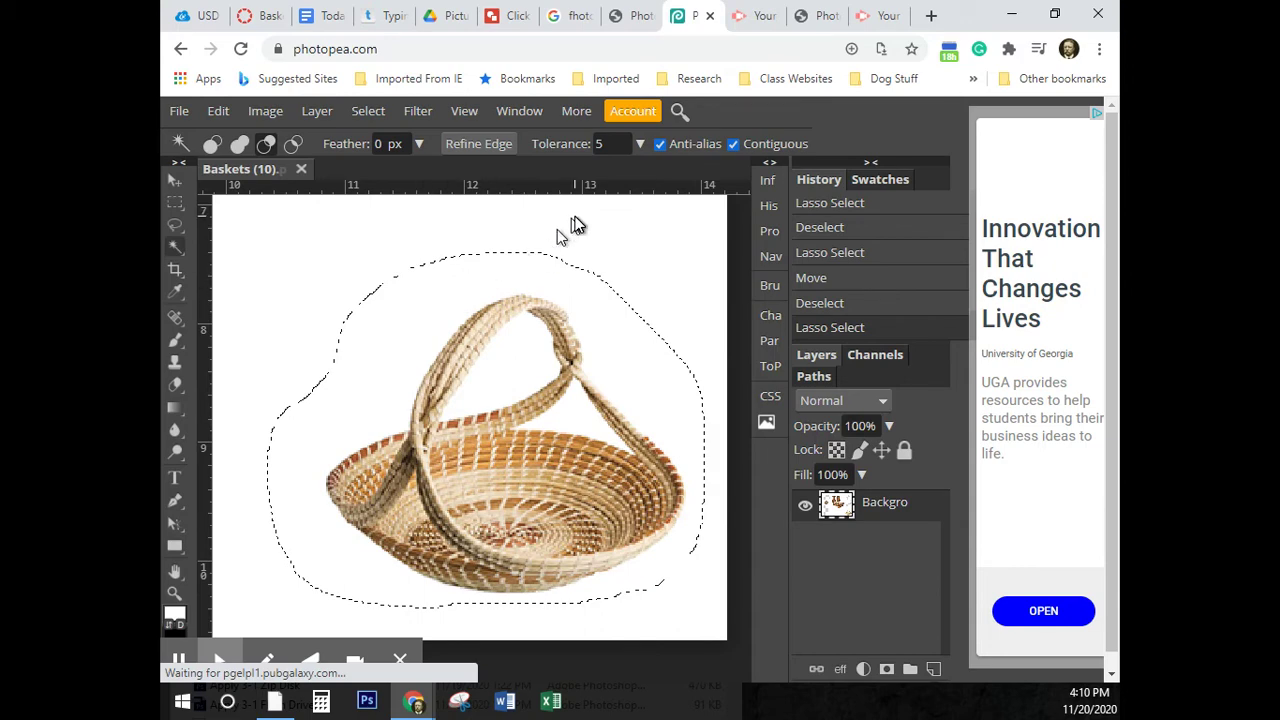
pyautogui.click(735, 150)
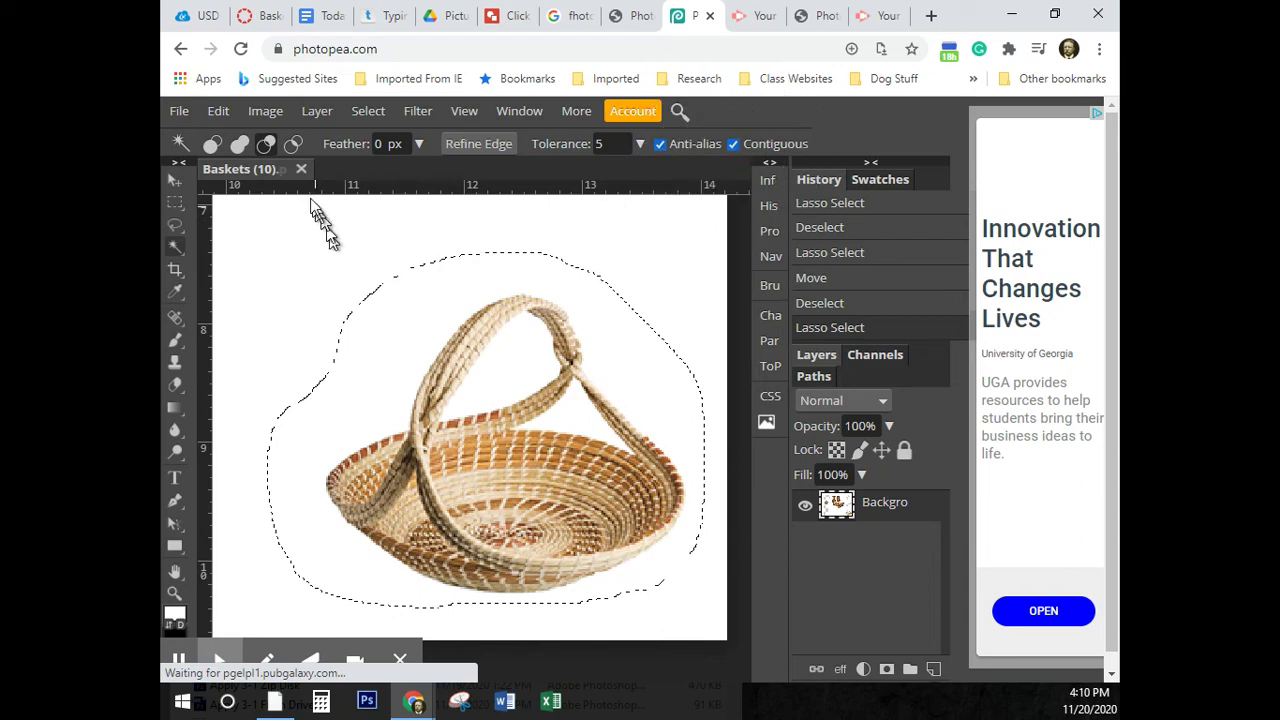
# Step: Subtract the white background around the handled basket and inside both handle openings from the selection
pyautogui.click(268, 146)
pyautogui.click(406, 306)
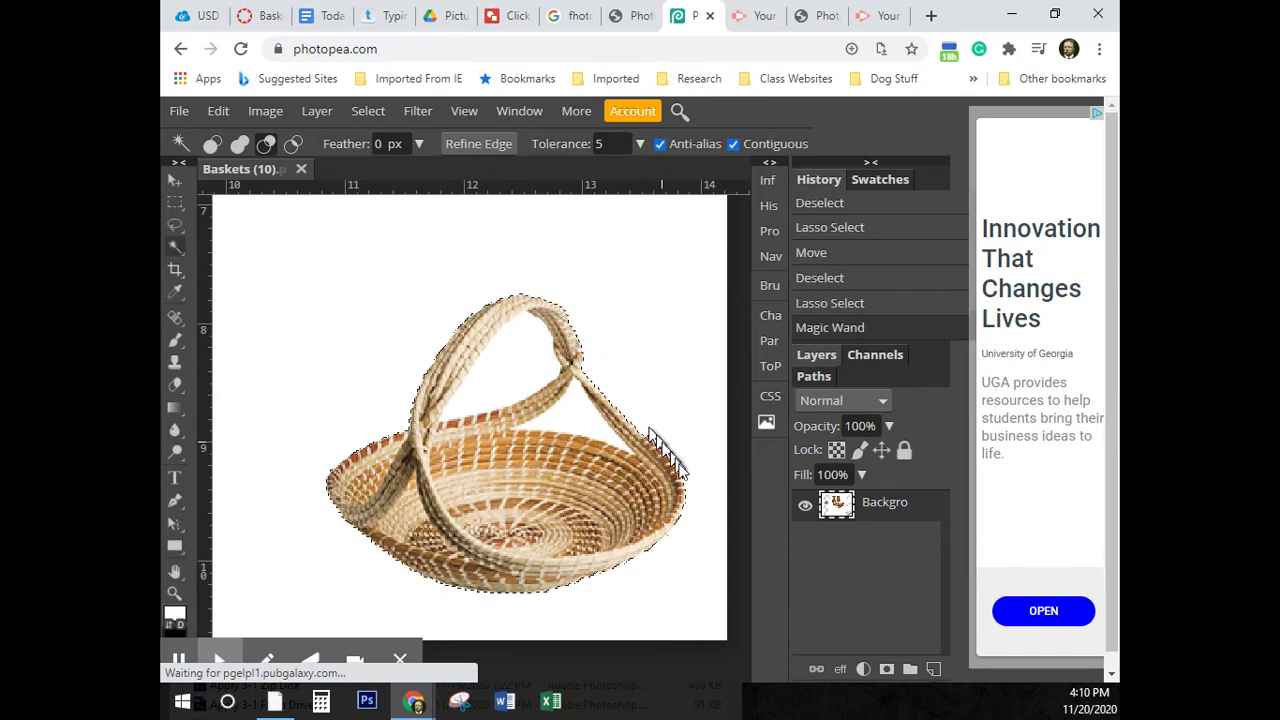
pyautogui.click(506, 364)
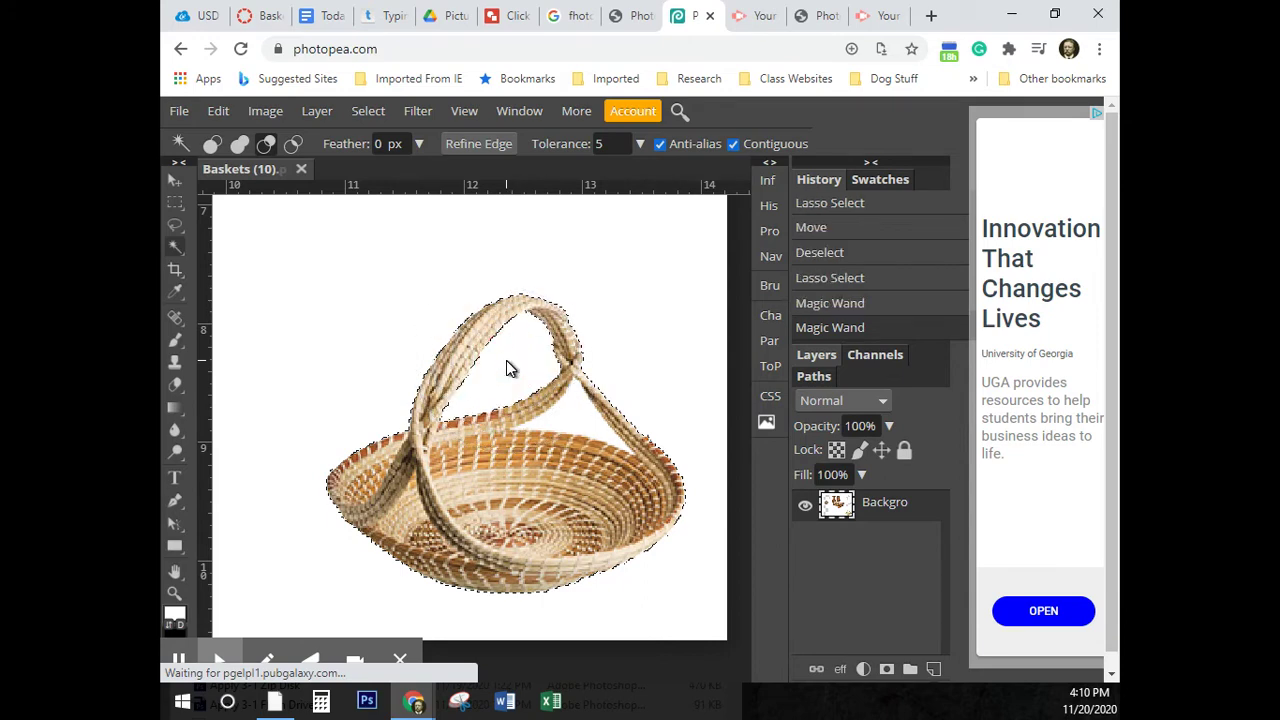
pyautogui.click(578, 404)
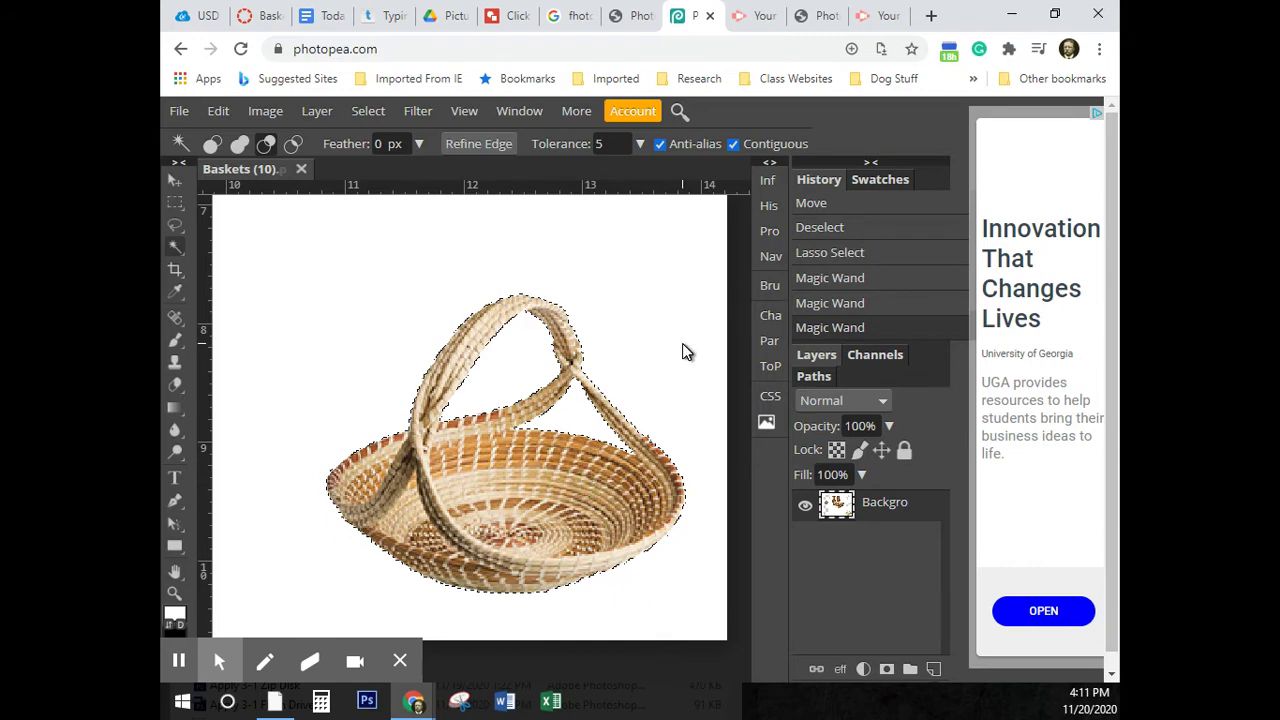
# Step: Move the selected handled basket in front of the rectangular basket, beside the four-compartment basket and extending below the guide
pyautogui.hotkey('ctrl', '0')
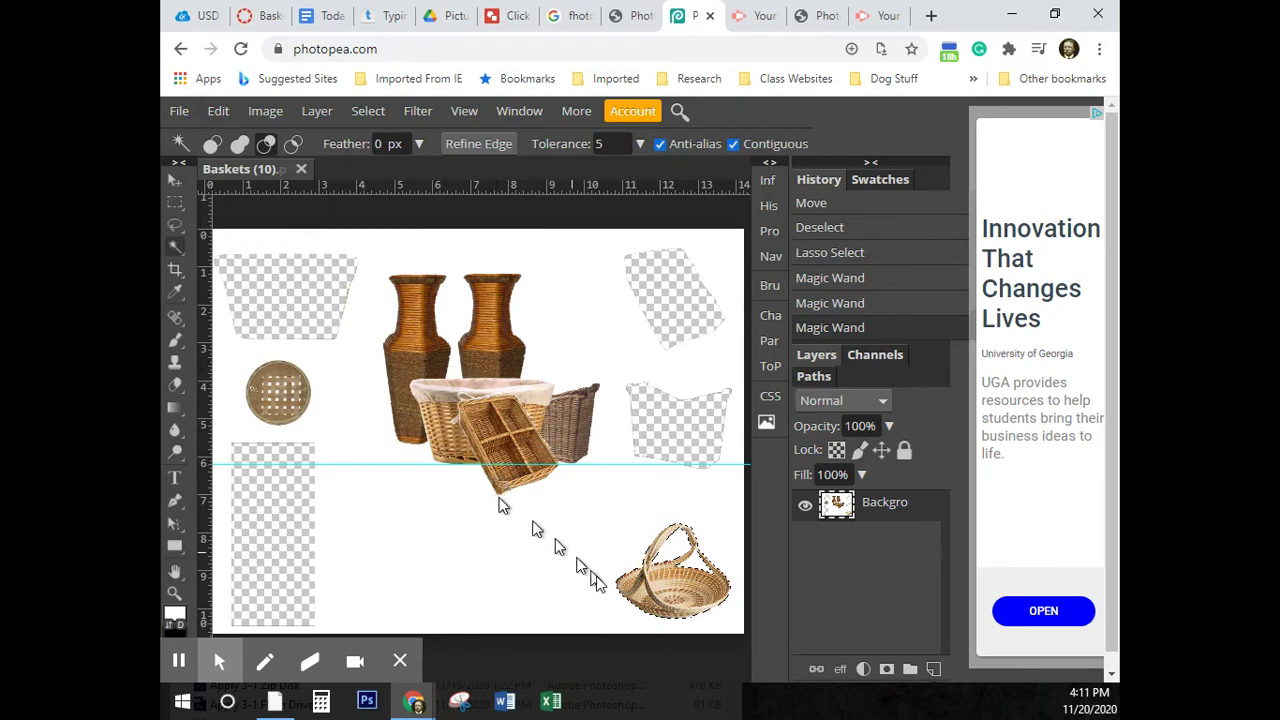
pyautogui.press('v')
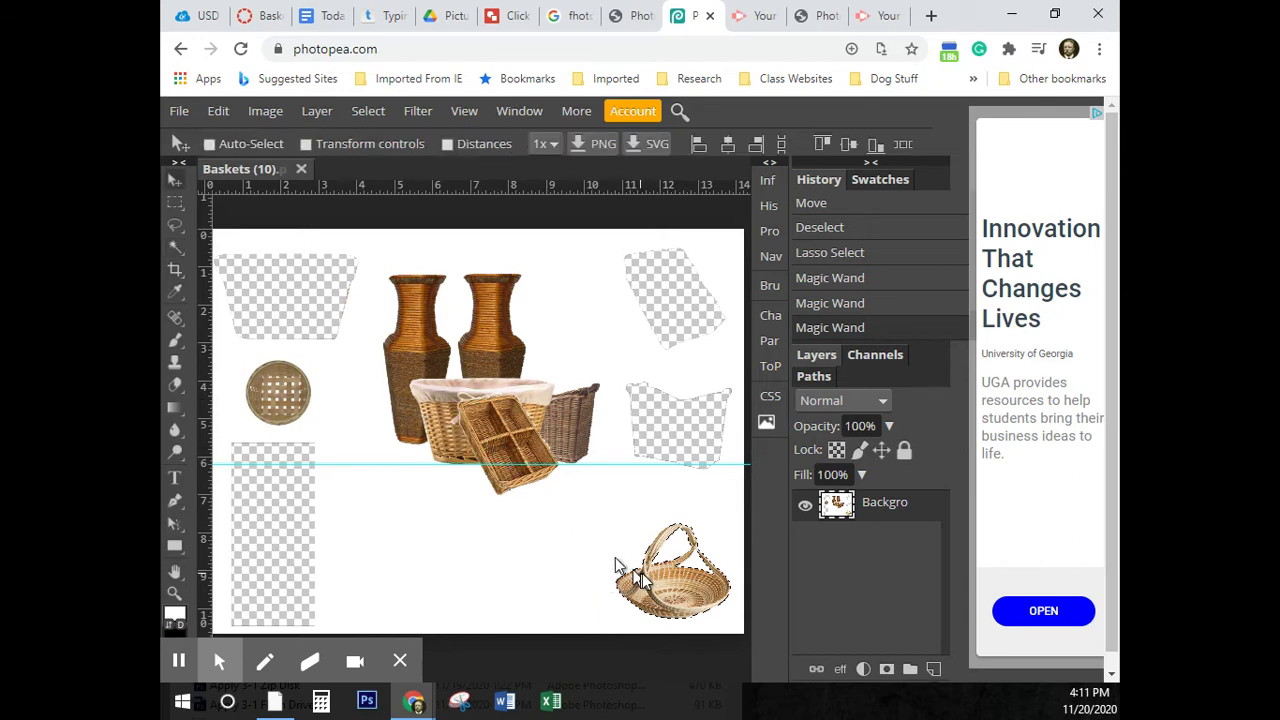
pyautogui.moveTo(674, 577); pyautogui.dragTo(582, 471)
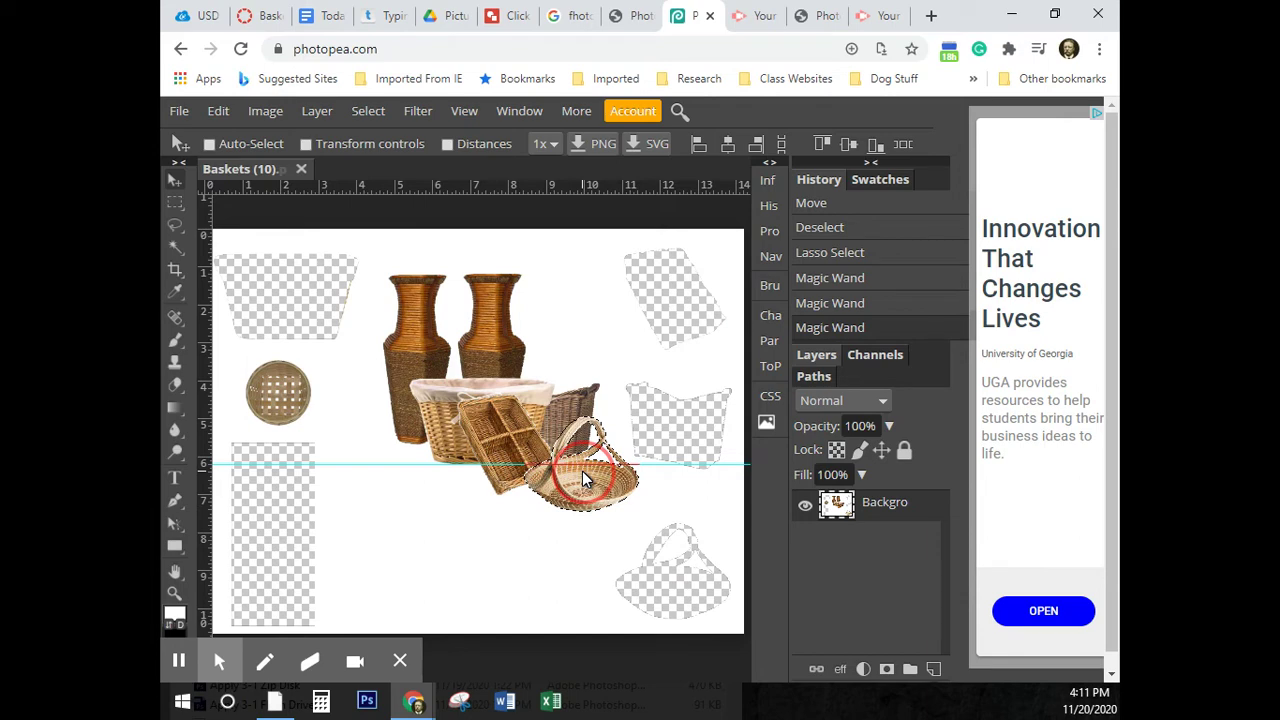
pyautogui.moveTo(582, 471); pyautogui.dragTo(582, 471)
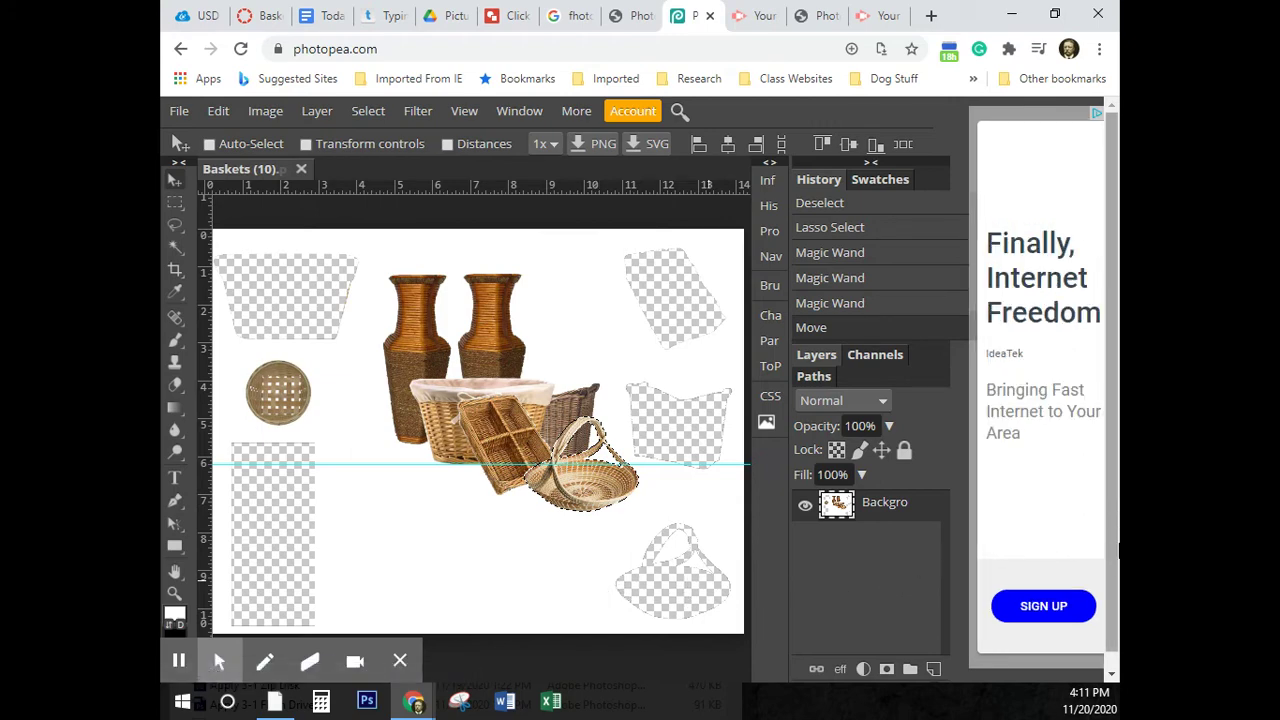
# Step: Deselect the handled basket and draw an elliptical selection about 2.9 by 3.2 in around the small round basket
pyautogui.hotkey('ctrl', 'd')
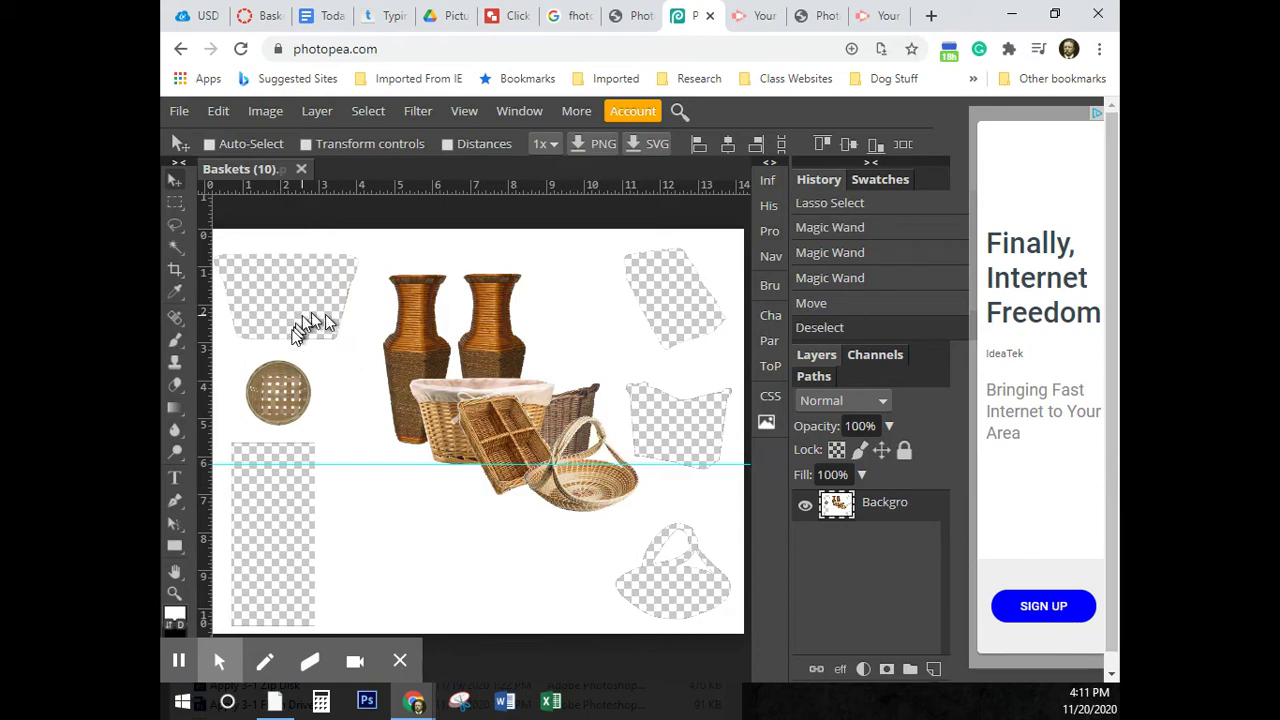
pyautogui.click(174, 201)
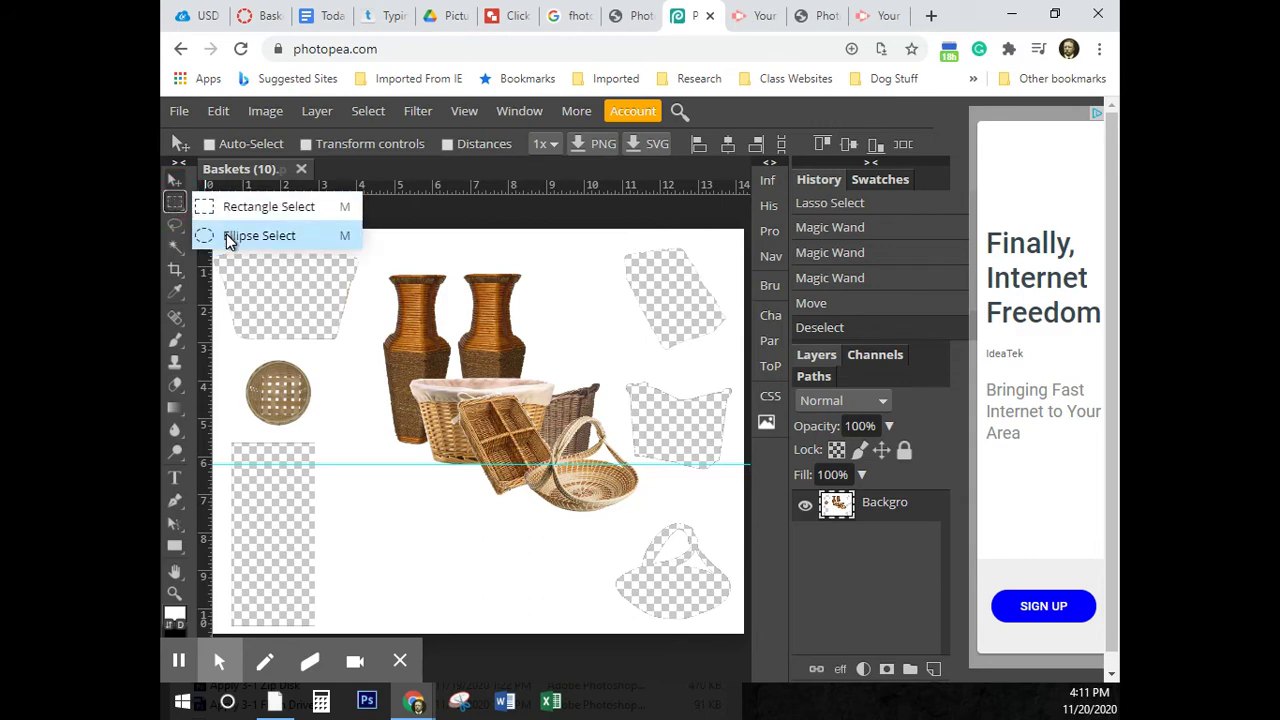
pyautogui.click(293, 240)
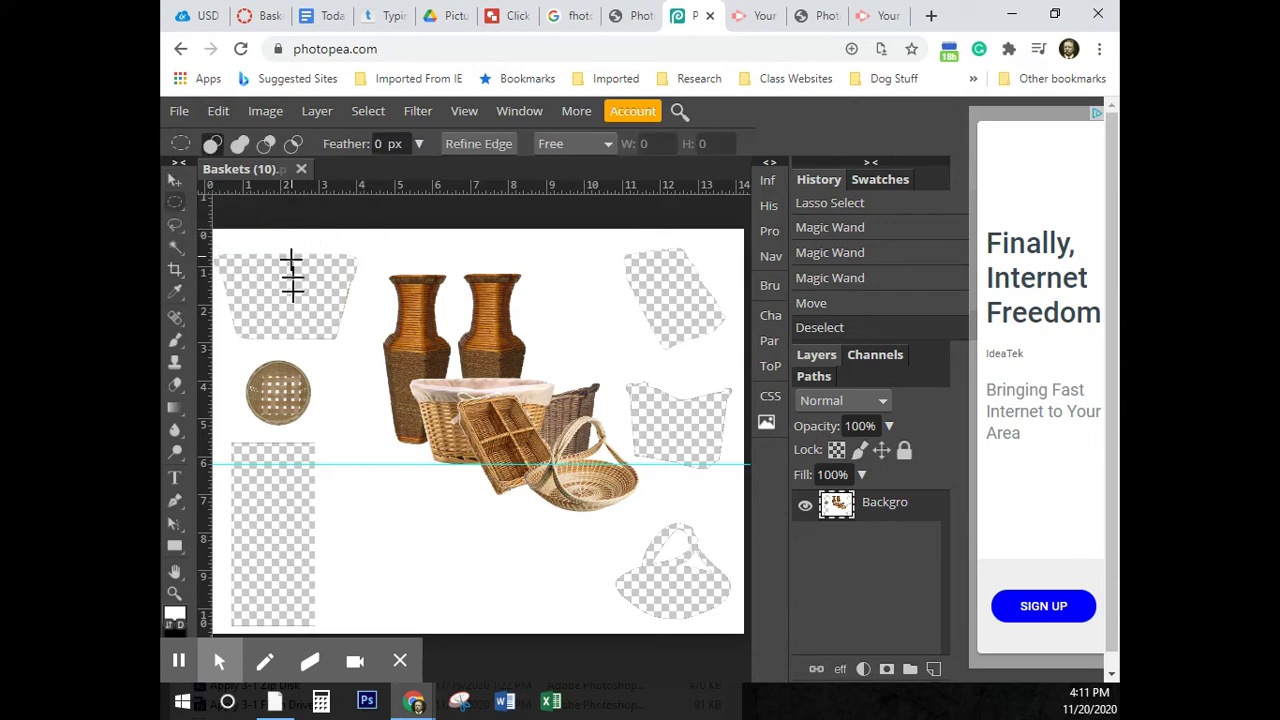
pyautogui.click(231, 351)
pyautogui.click(234, 345)
pyautogui.moveTo(234, 345); pyautogui.dragTo(345, 468)
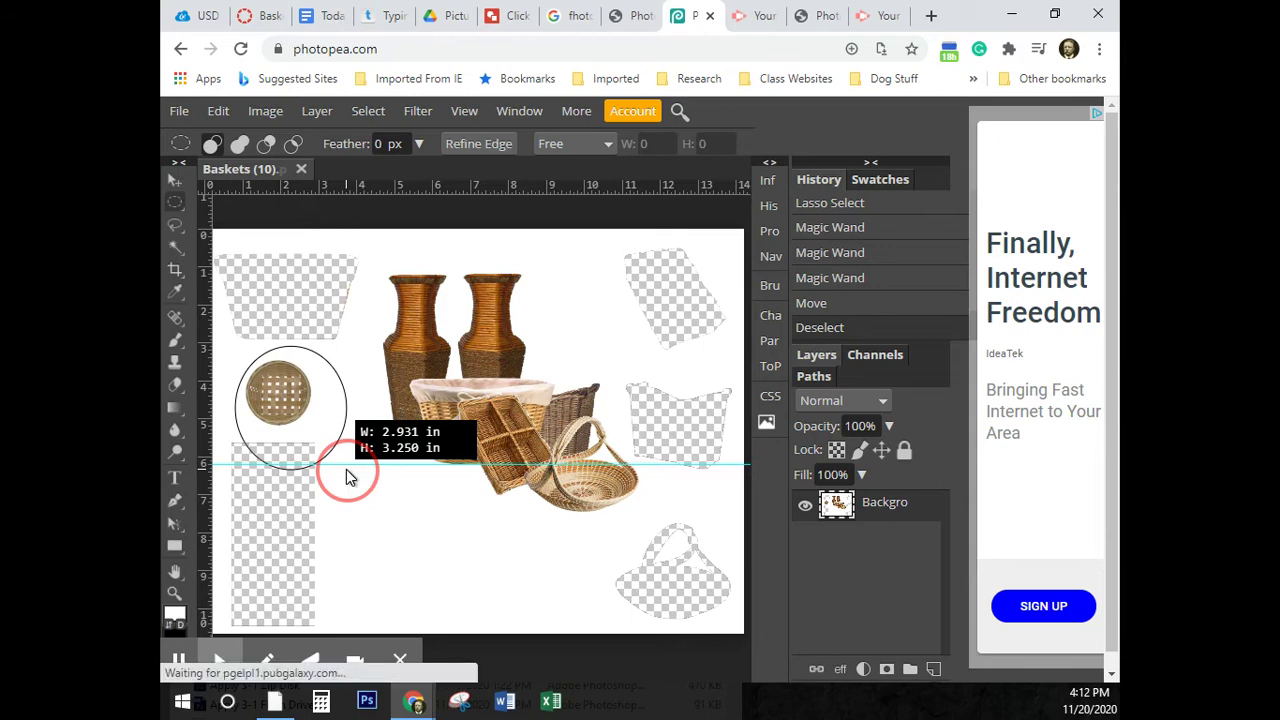
pyautogui.moveTo(348, 476); pyautogui.dragTo(336, 458)
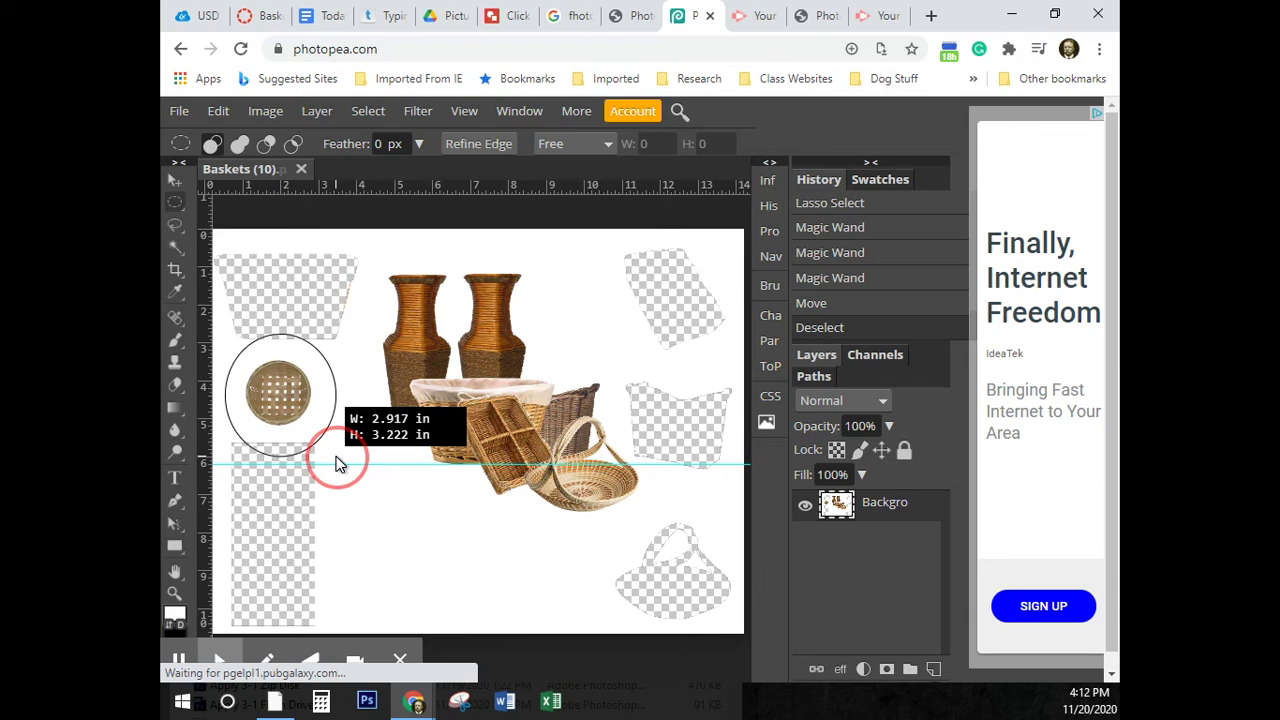
pyautogui.moveTo(336, 463); pyautogui.dragTo(335, 456)
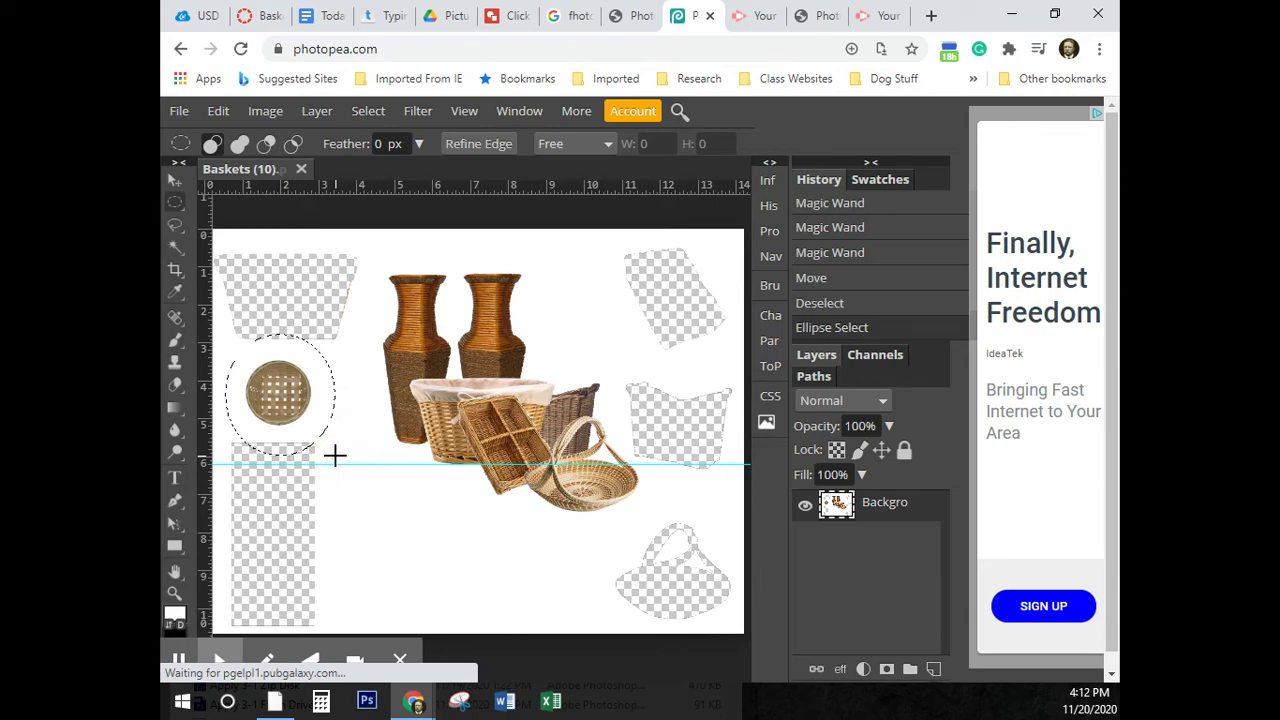
# Step: Subtract the white around and inside the round basket's weave openings from the selection, using the Magic Wand with Contiguous off
pyautogui.click(174, 252)
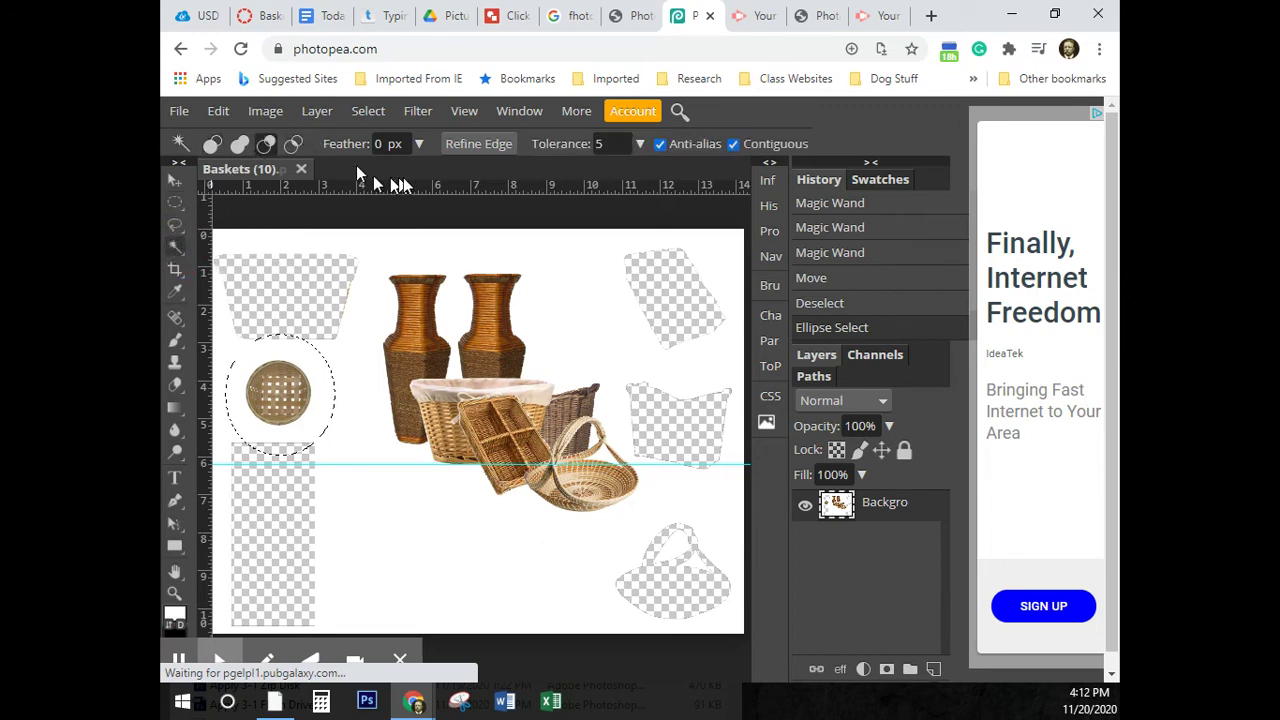
pyautogui.click(734, 145)
pyautogui.click(174, 593)
pyautogui.moveTo(423, 514); pyautogui.dragTo(572, 545)
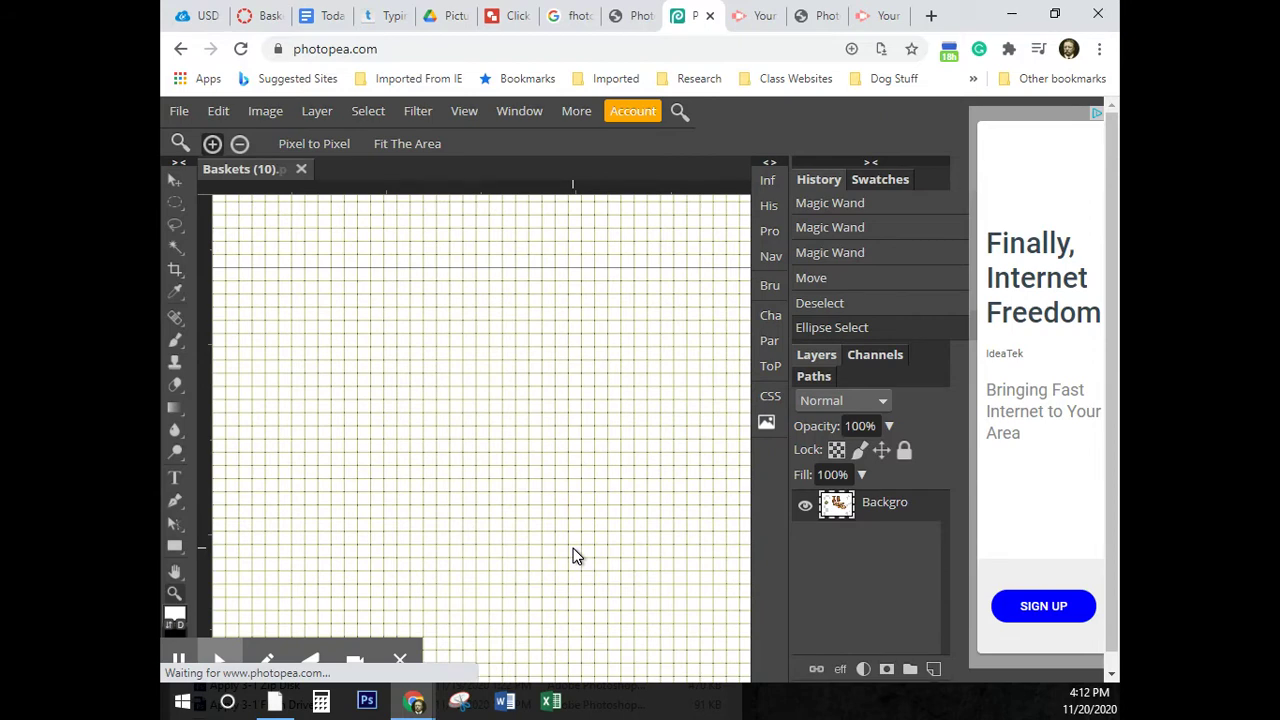
pyautogui.hotkey('ctrl', '0')
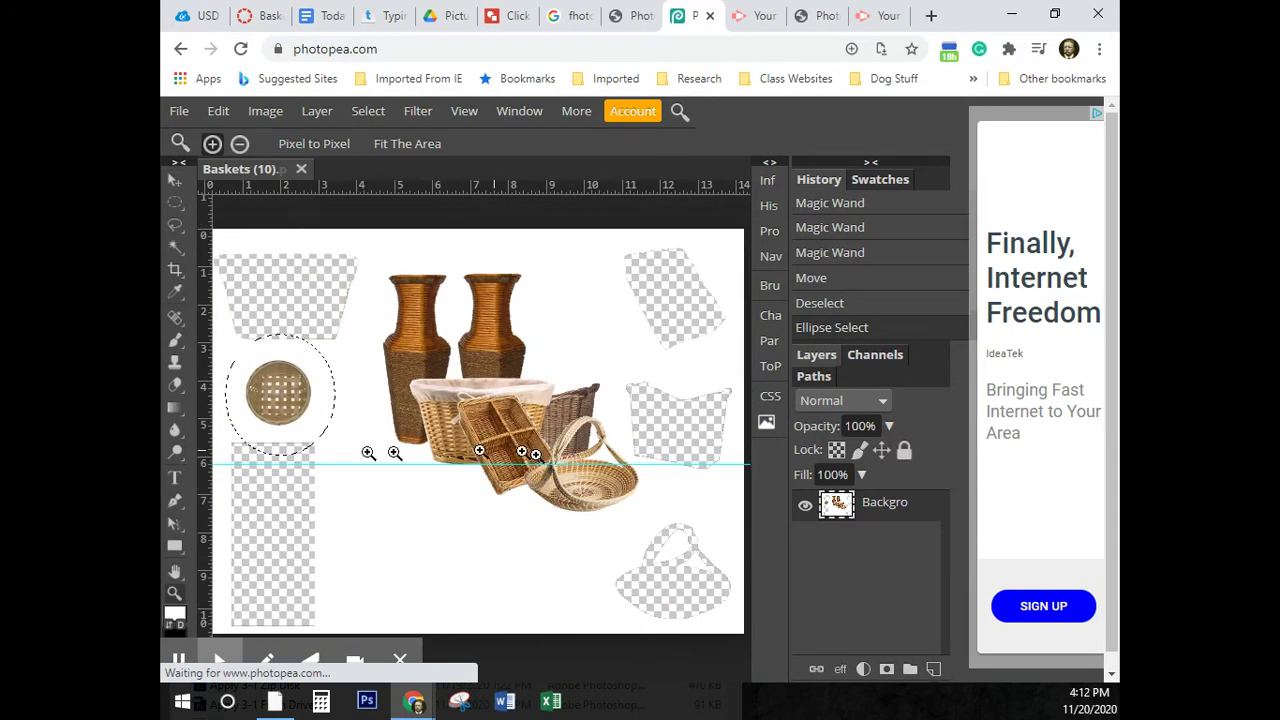
pyautogui.click(280, 400)
pyautogui.click(280, 400)
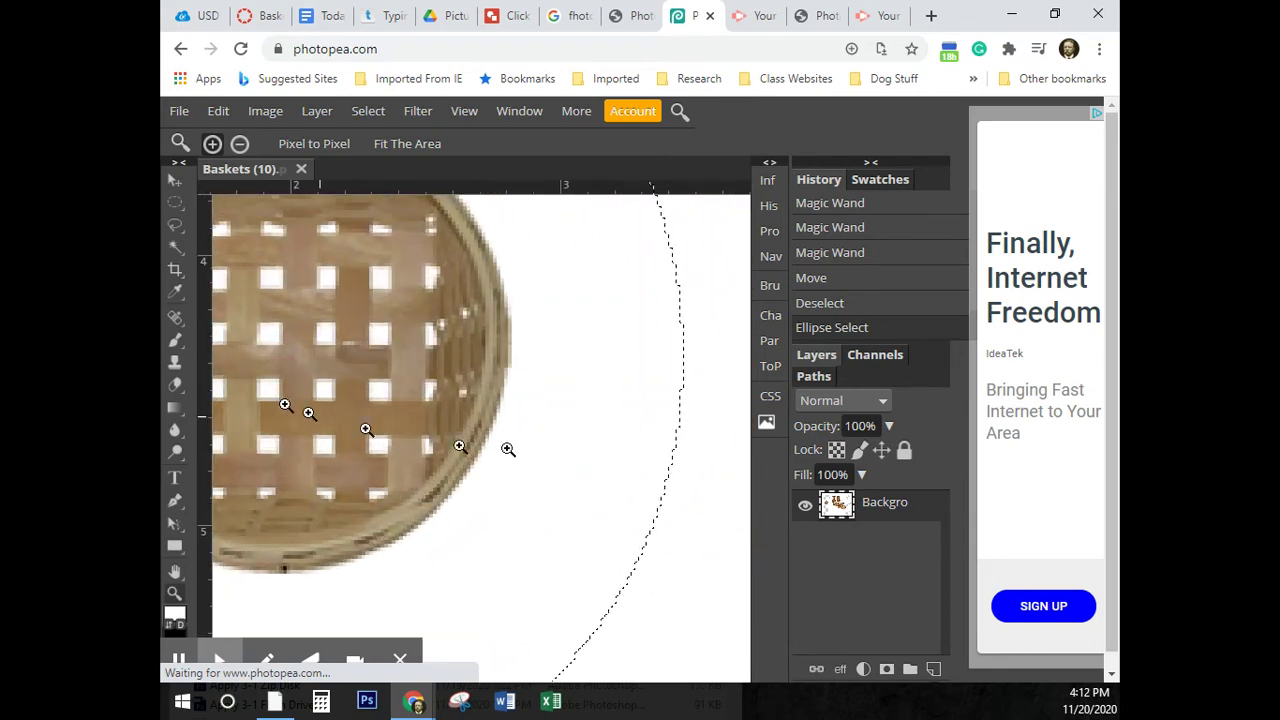
pyautogui.click(174, 570)
pyautogui.moveTo(500, 578); pyautogui.dragTo(736, 665)
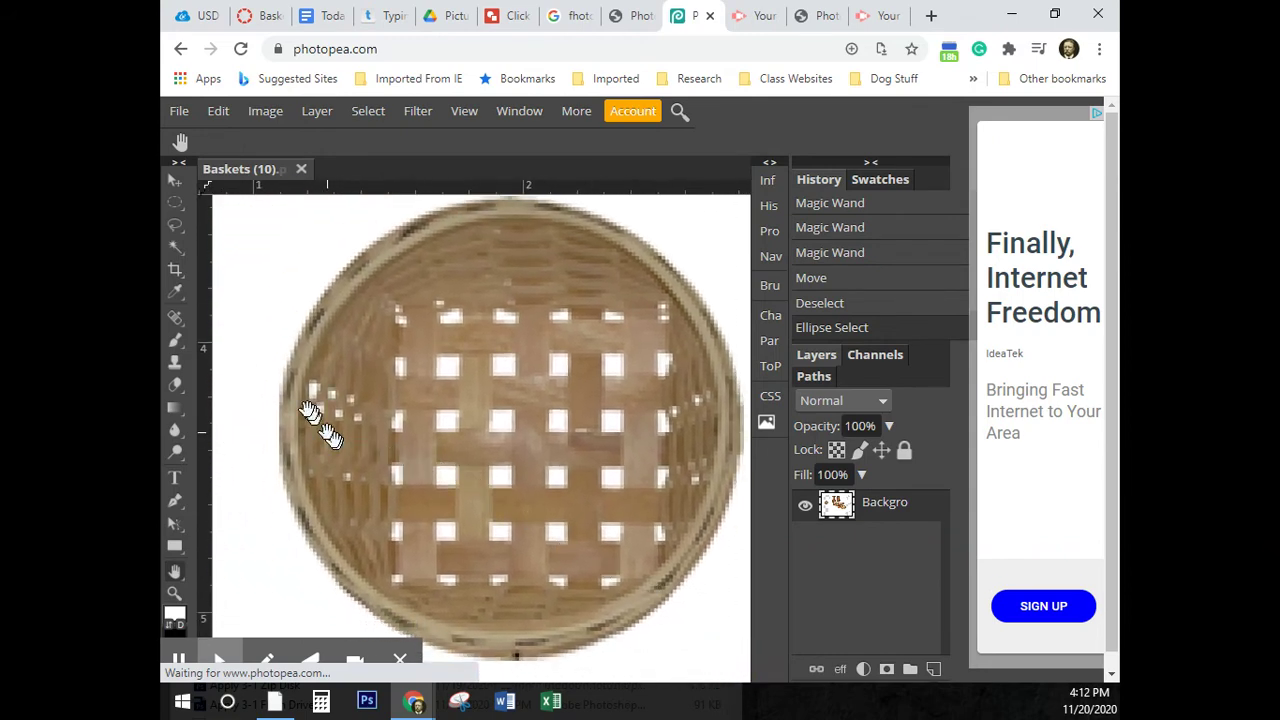
pyautogui.click(173, 249)
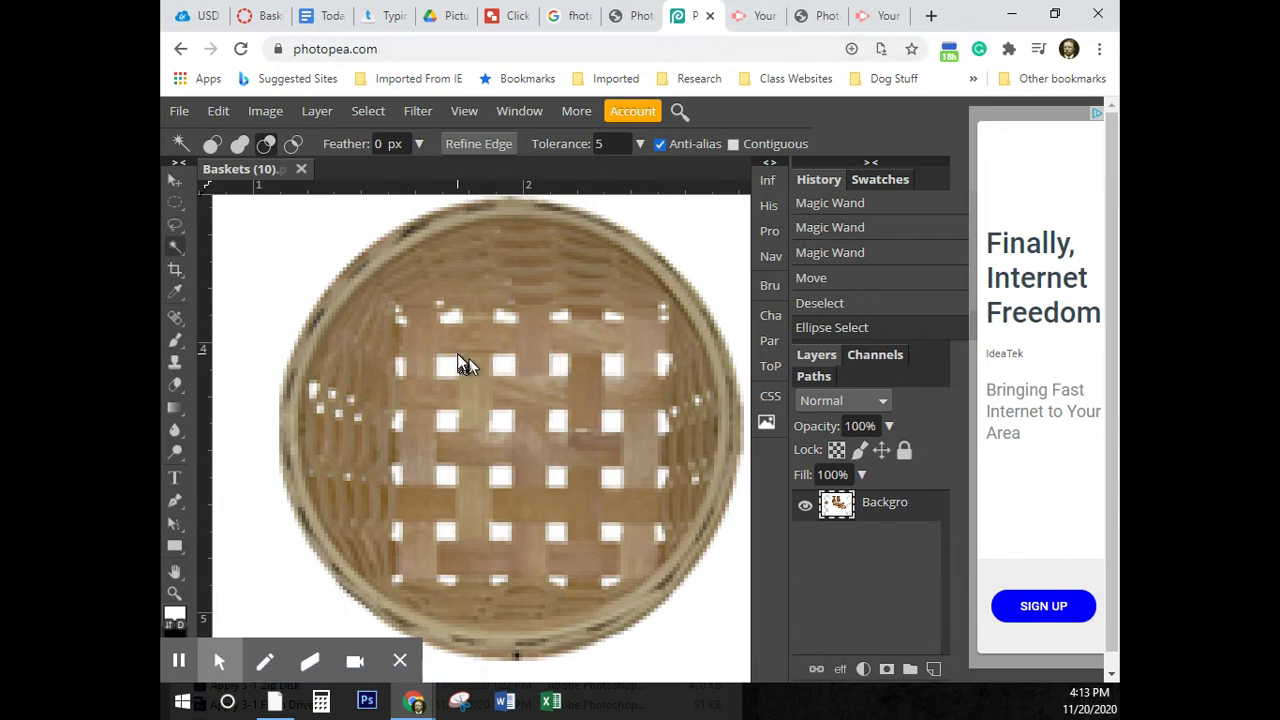
pyautogui.click(264, 268)
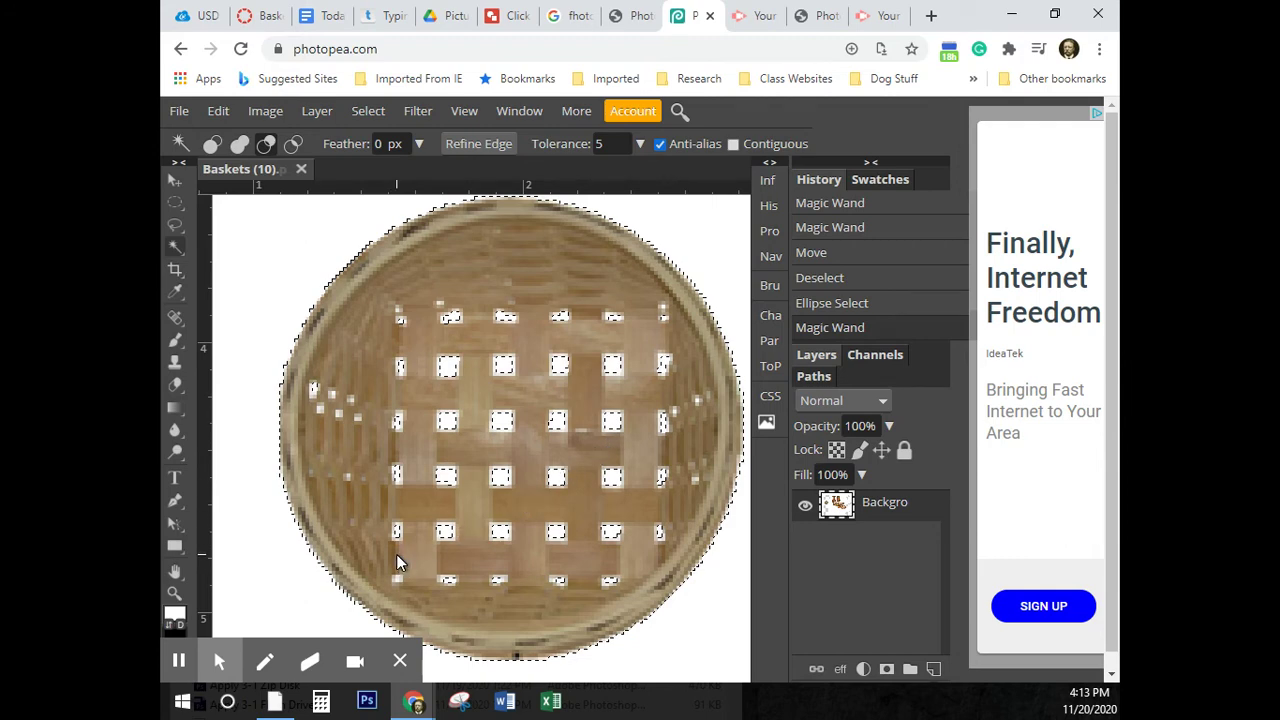
pyautogui.hotkey('ctrl', '0')
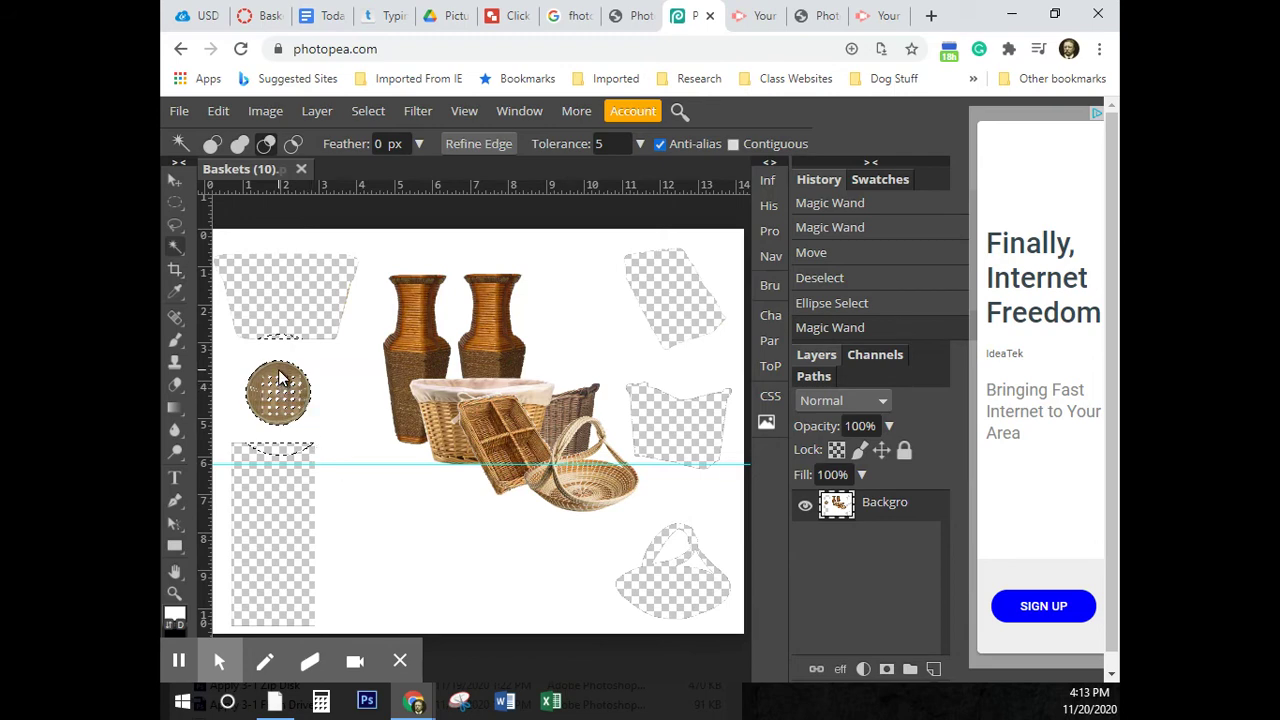
pyautogui.press('ctrl')
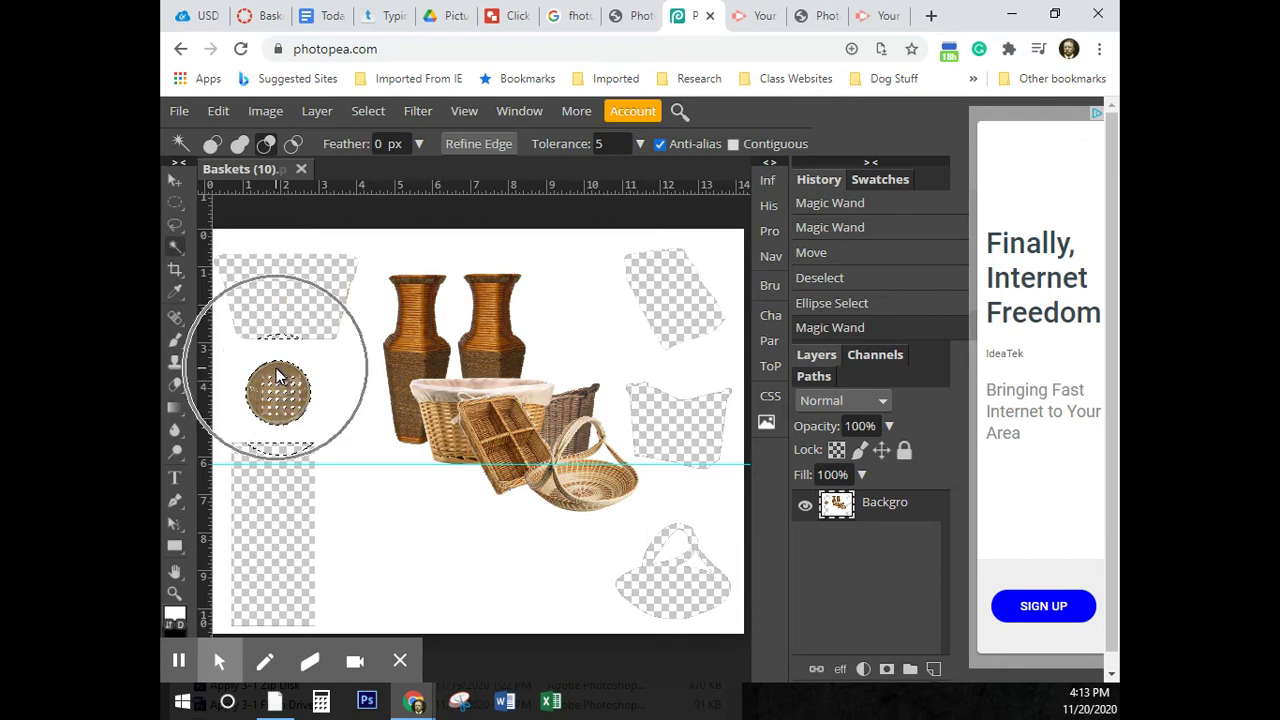
pyautogui.click(279, 375)
pyautogui.moveTo(279, 375); pyautogui.dragTo(368, 432)
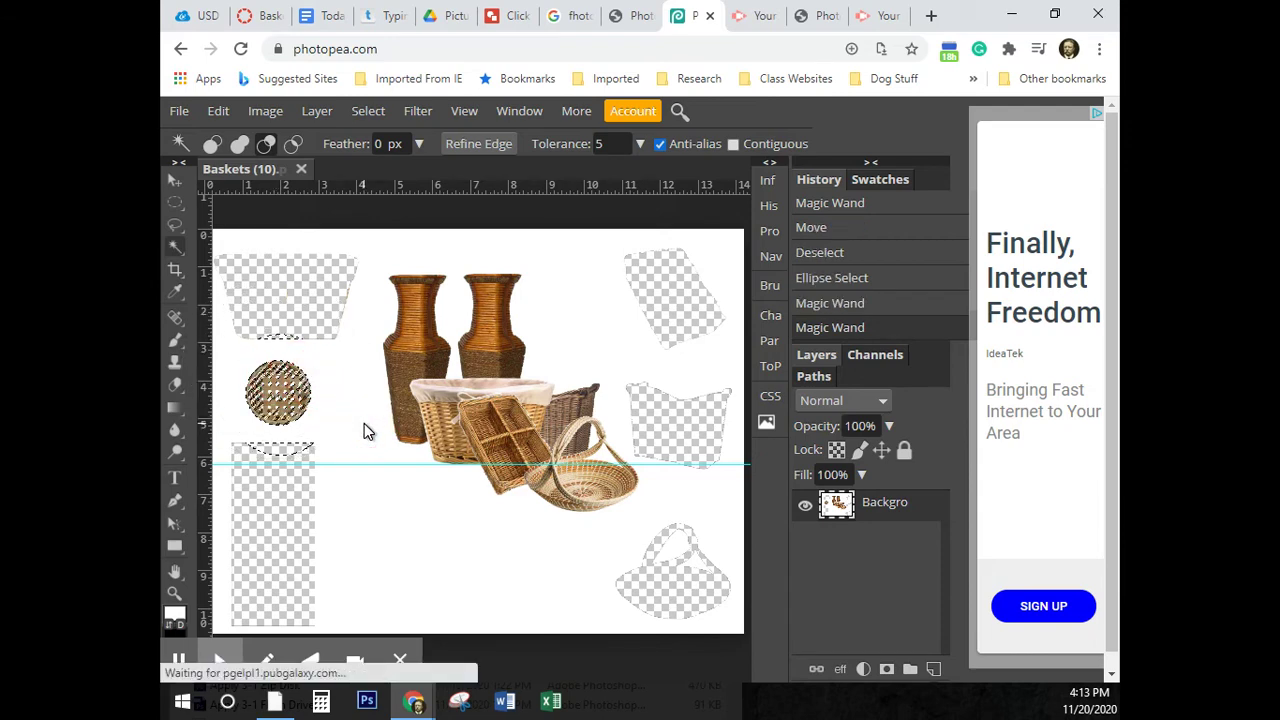
pyautogui.hotkey('ctrl', 'z')
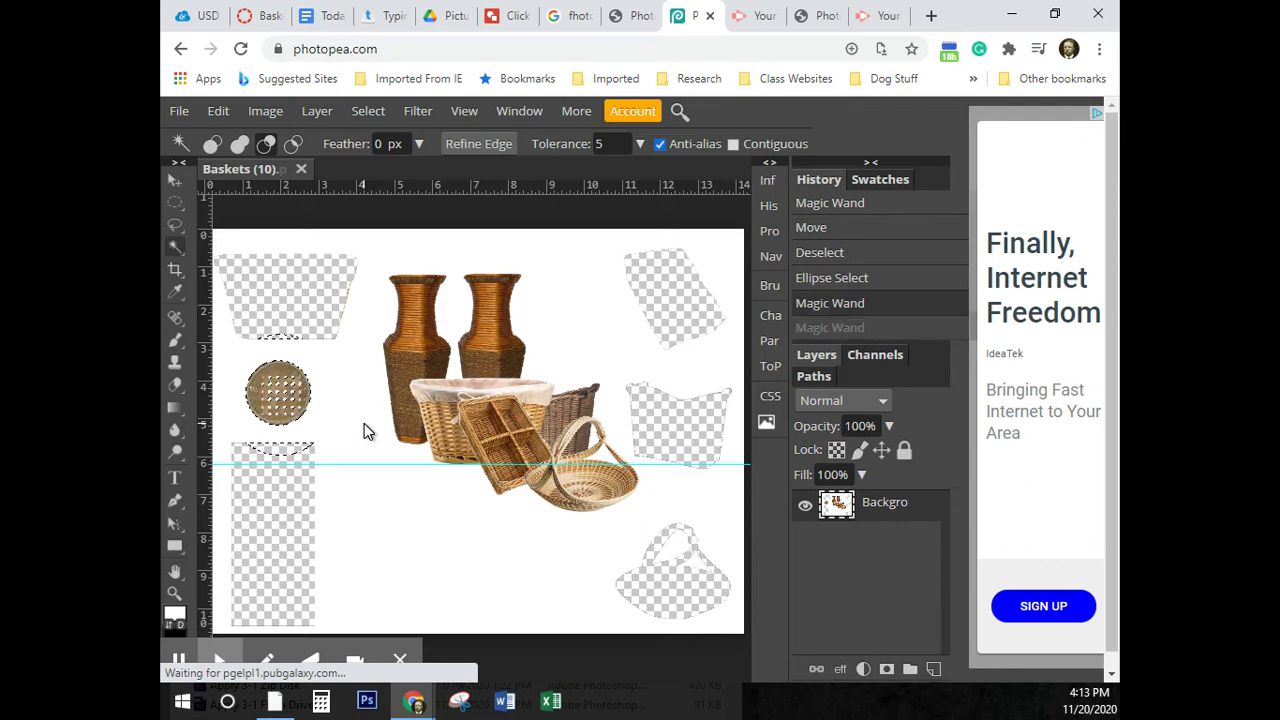
# Step: Move the selected round basket in front of the cloth-lined basket, beside the four-compartment basket and straddling the guide
pyautogui.press('v')
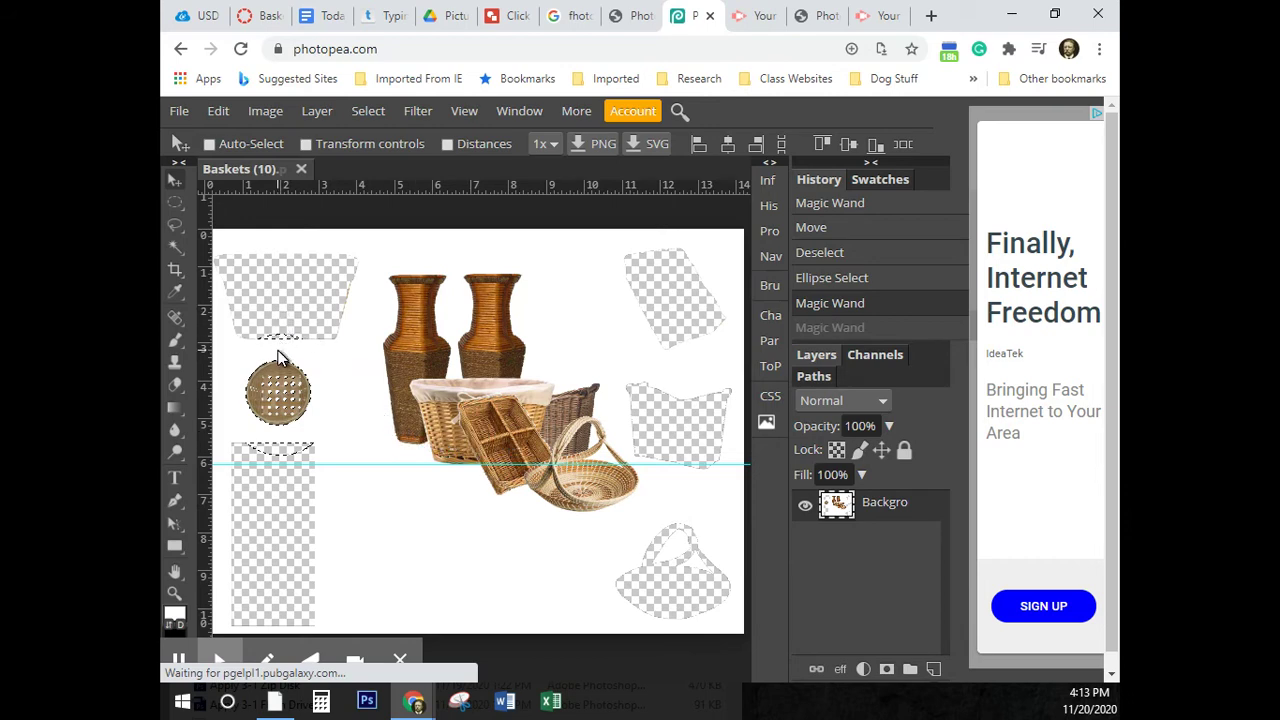
pyautogui.press('ctrl')
pyautogui.click(278, 370)
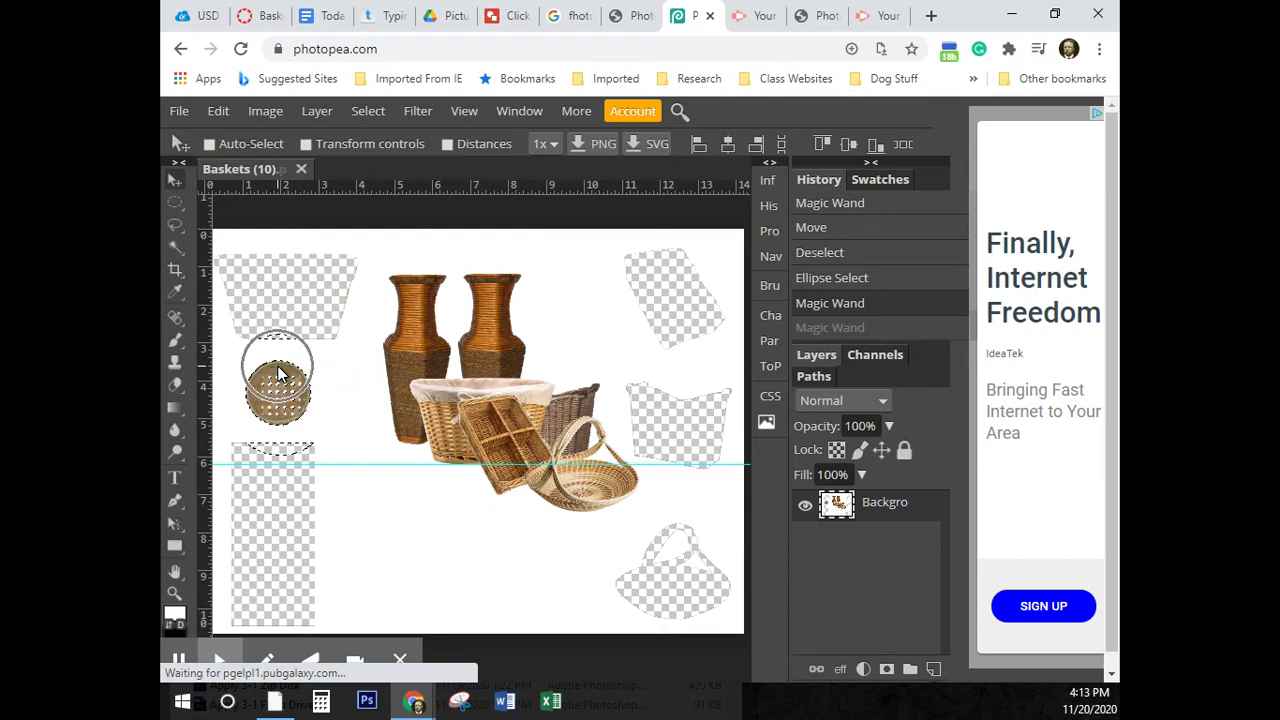
pyautogui.click(277, 370)
pyautogui.moveTo(280, 376); pyautogui.dragTo(437, 440)
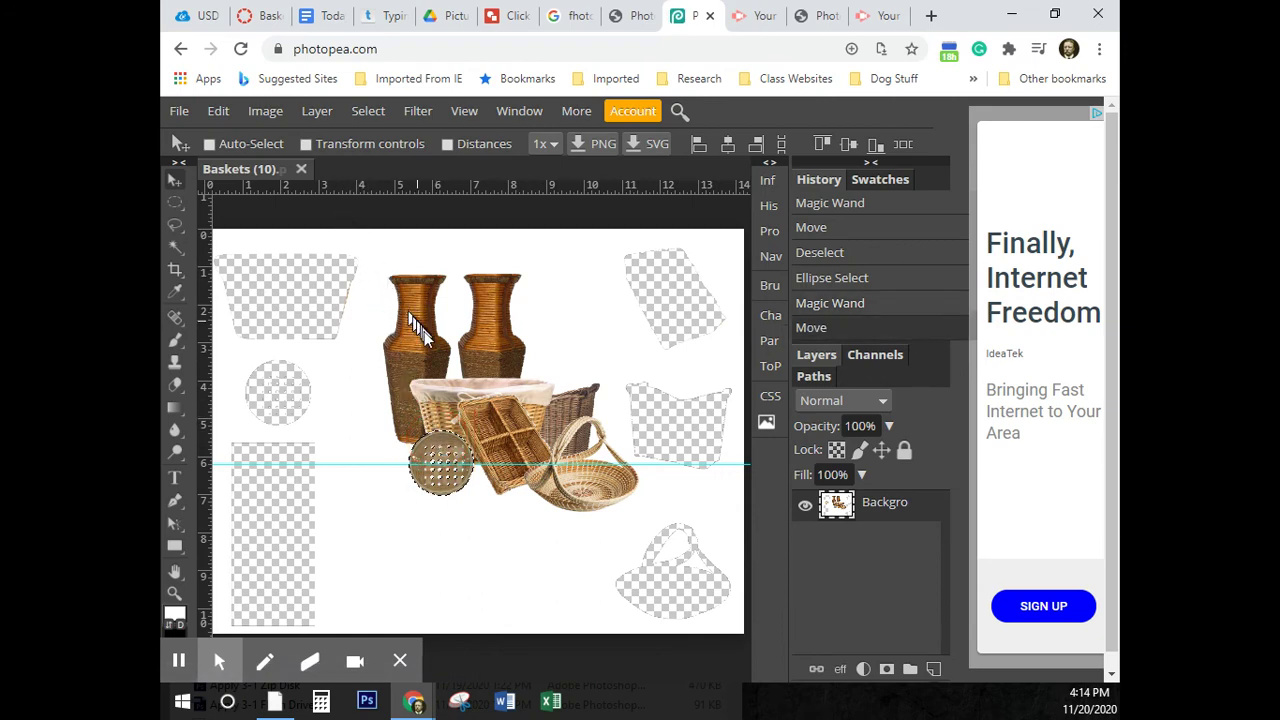
# Step: With transform controls on, duplicate the round basket so it overlaps the original slightly lower, and scale the copy to about 85%
pyautogui.click(306, 144)
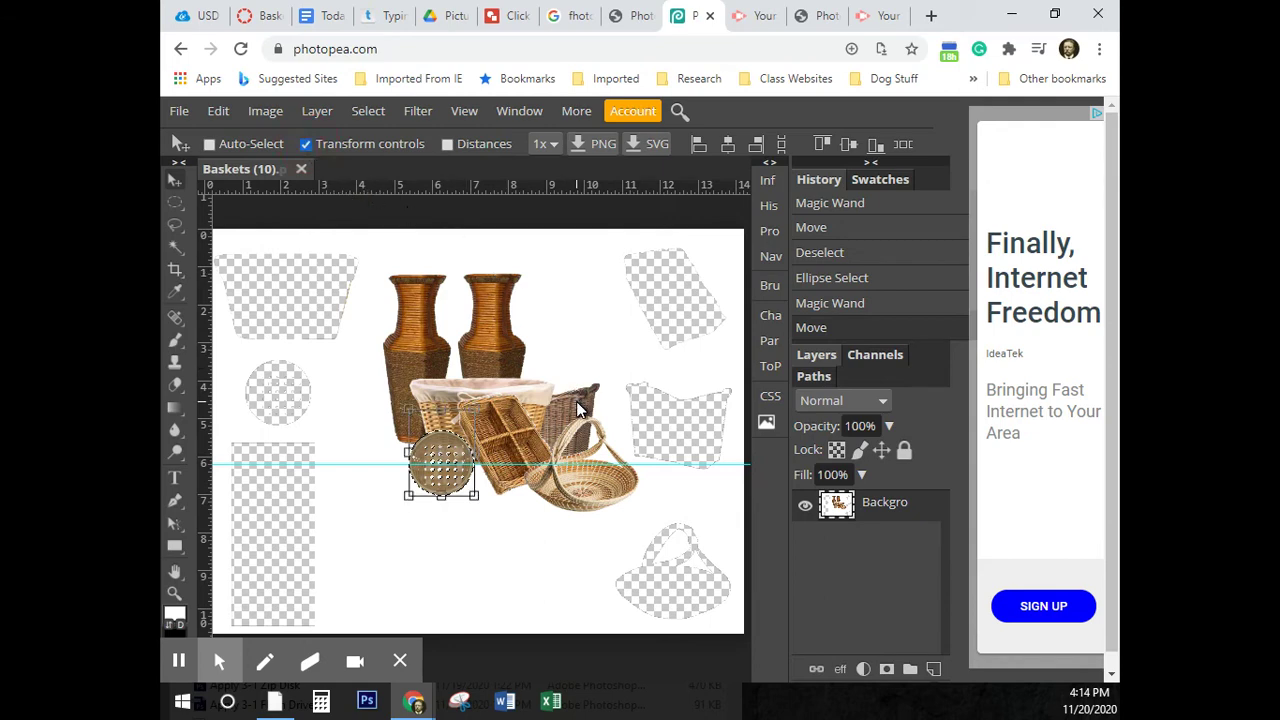
pyautogui.click(444, 445)
pyautogui.moveTo(444, 445); pyautogui.dragTo(476, 465)
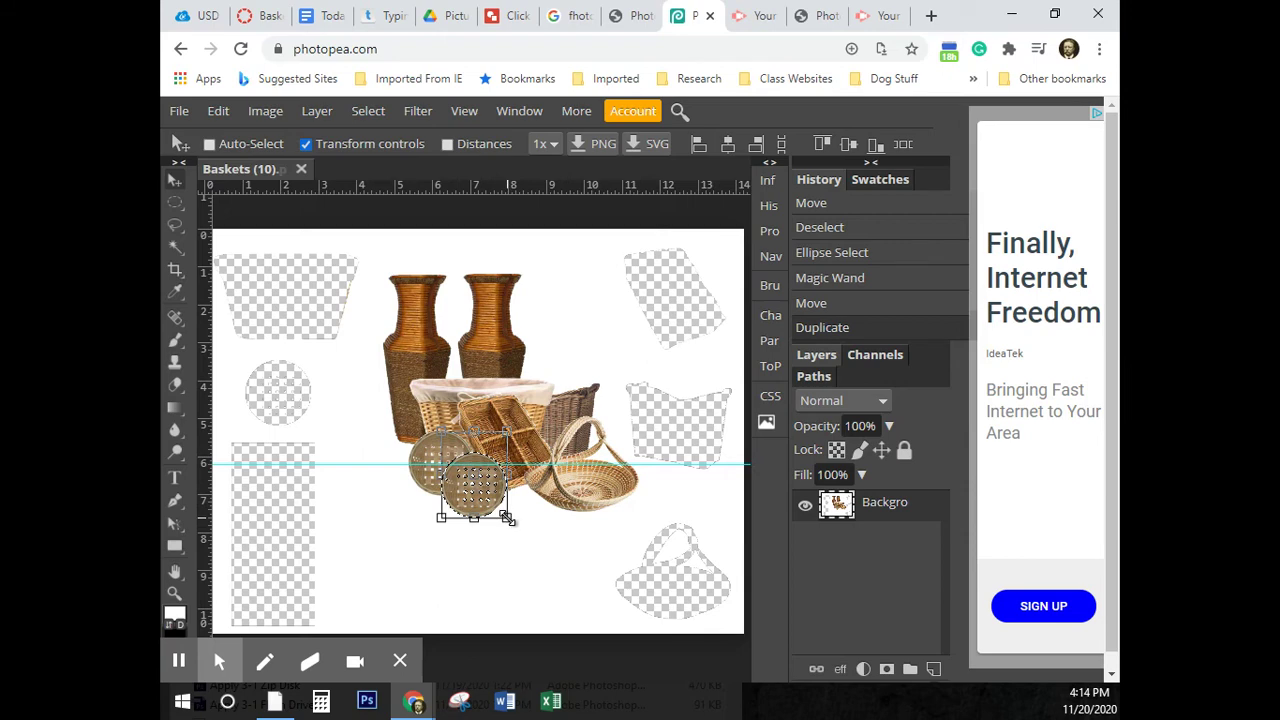
pyautogui.moveTo(507, 517)
pyautogui.mouseDown()
pyautogui.moveTo(510, 527)
pyautogui.moveTo(501, 511)
pyautogui.mouseUp()
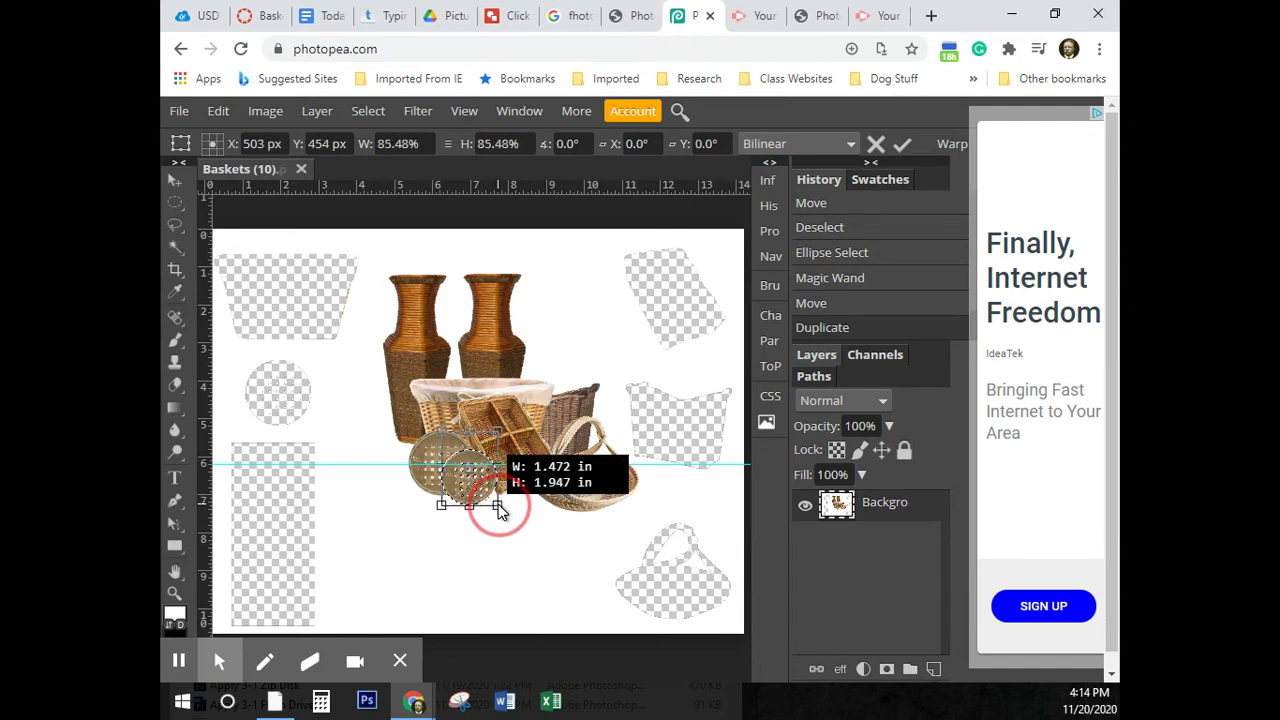
pyautogui.moveTo(500, 510); pyautogui.dragTo(500, 510)
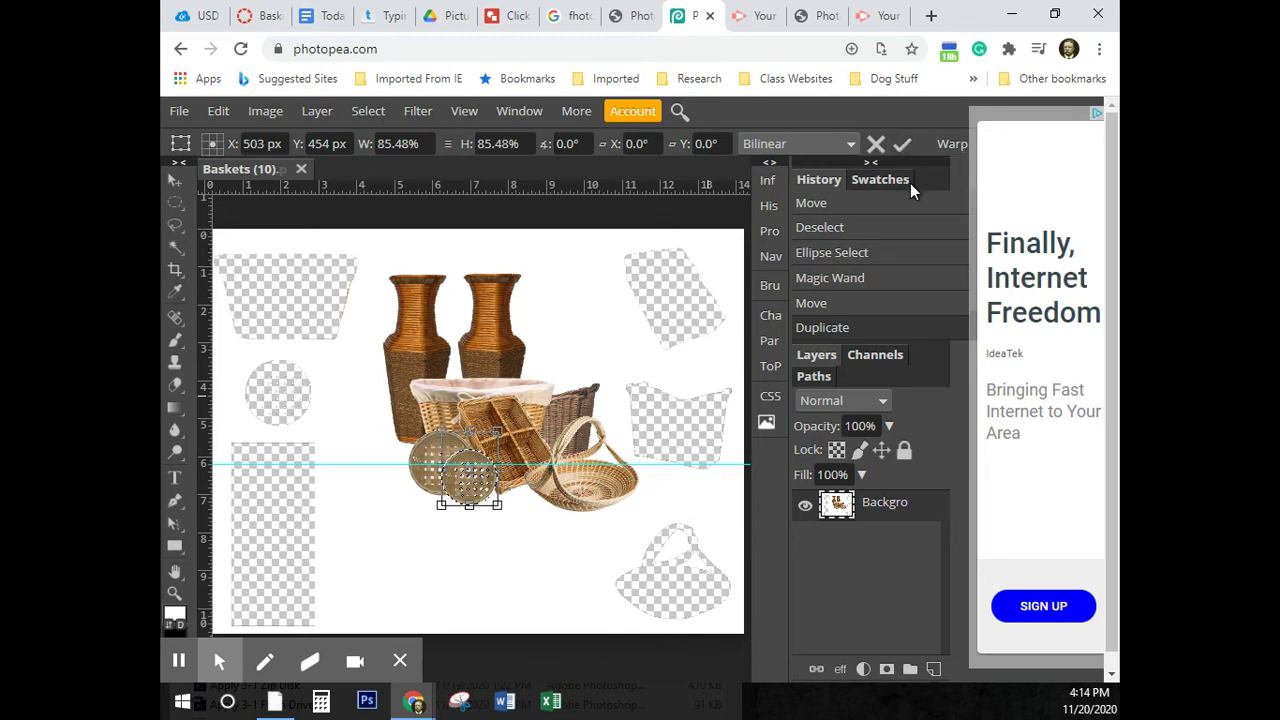
pyautogui.press('Return')
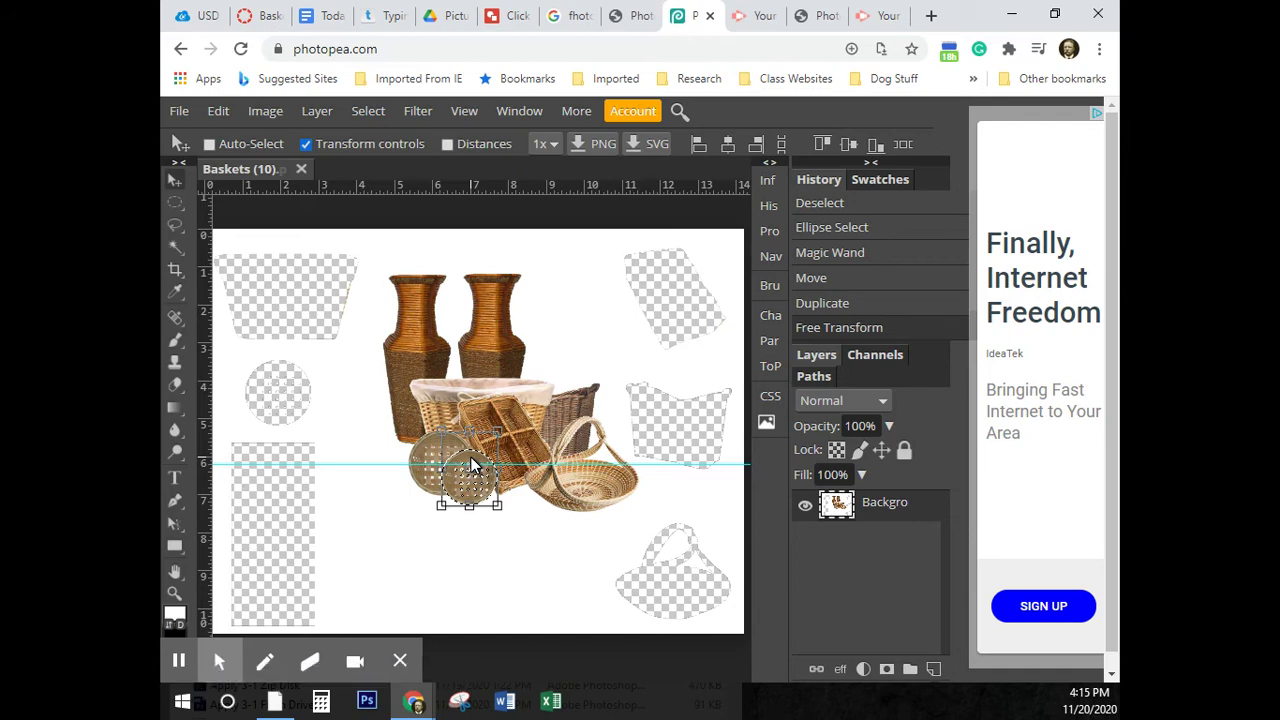
# Step: Duplicate the smaller round basket so it overlaps diagonally below, scale the new copy to about 81%, then hide the transform controls
pyautogui.moveTo(471, 457); pyautogui.dragTo(498, 483)
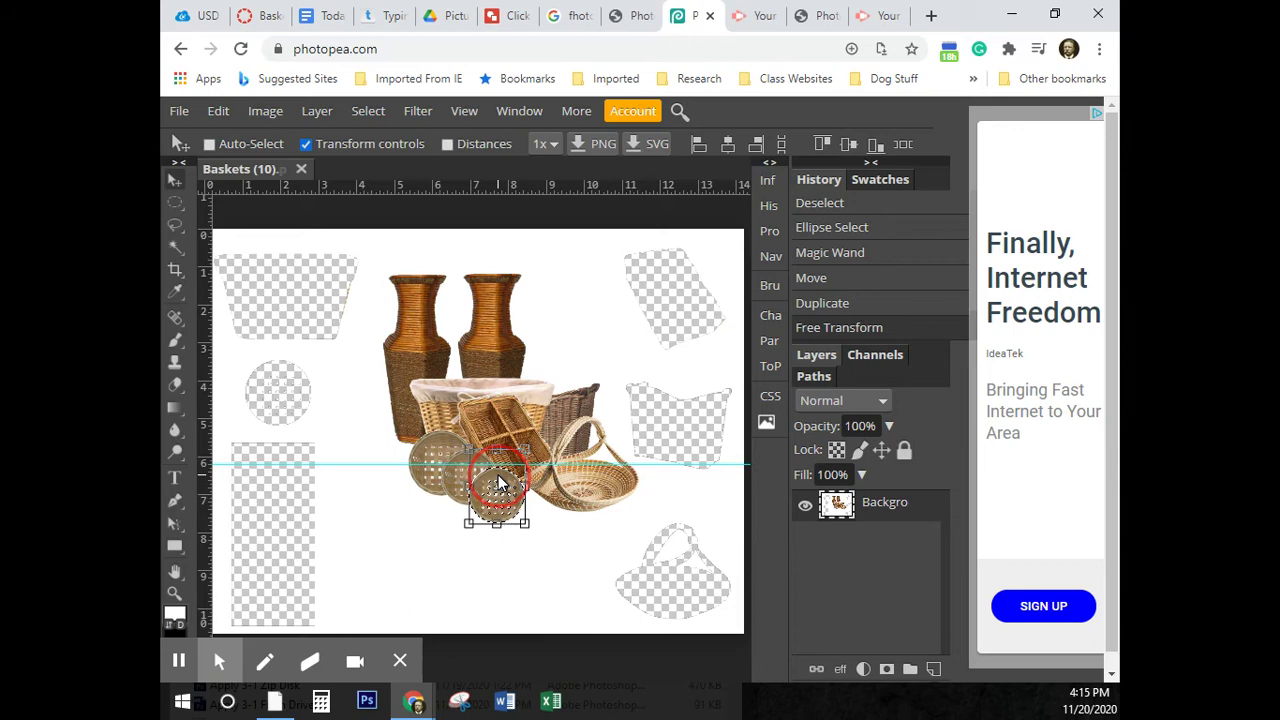
pyautogui.keyDown('alt'); pyautogui.click(500, 485); pyautogui.keyUp('alt')
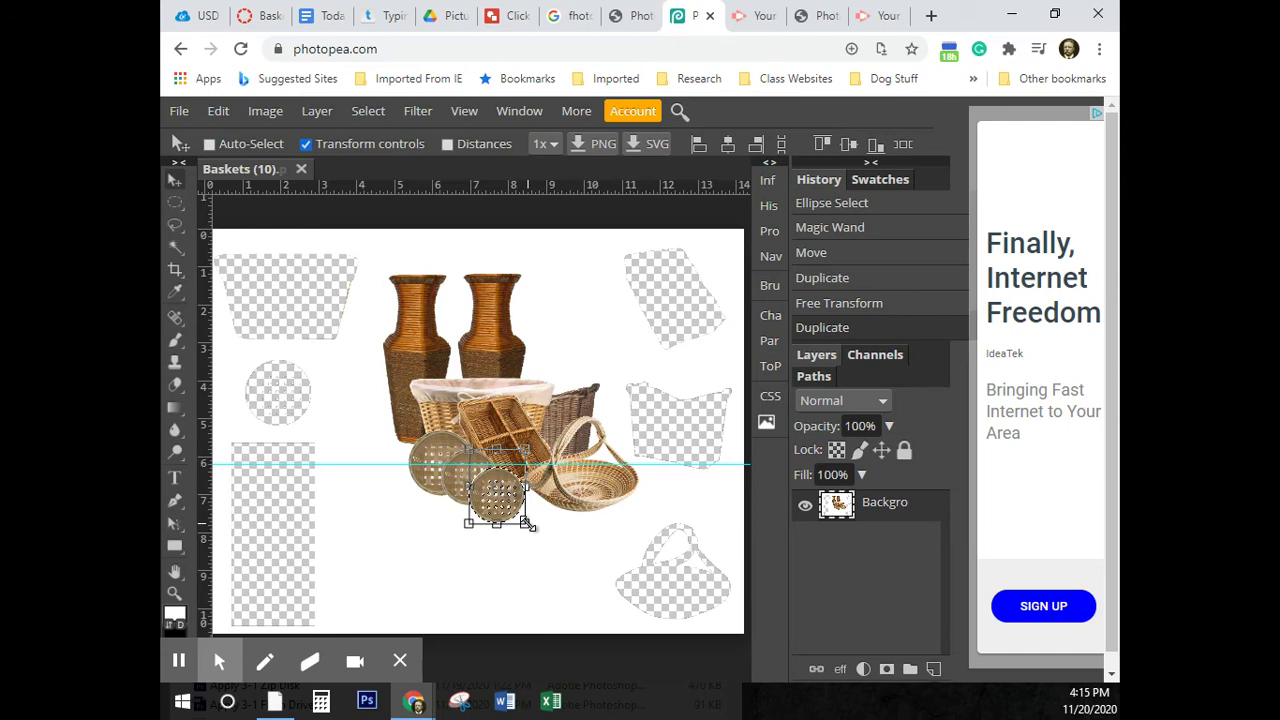
pyautogui.moveTo(527, 524)
pyautogui.mouseDown()
pyautogui.moveTo(534, 535)
pyautogui.moveTo(517, 515)
pyautogui.mouseUp()
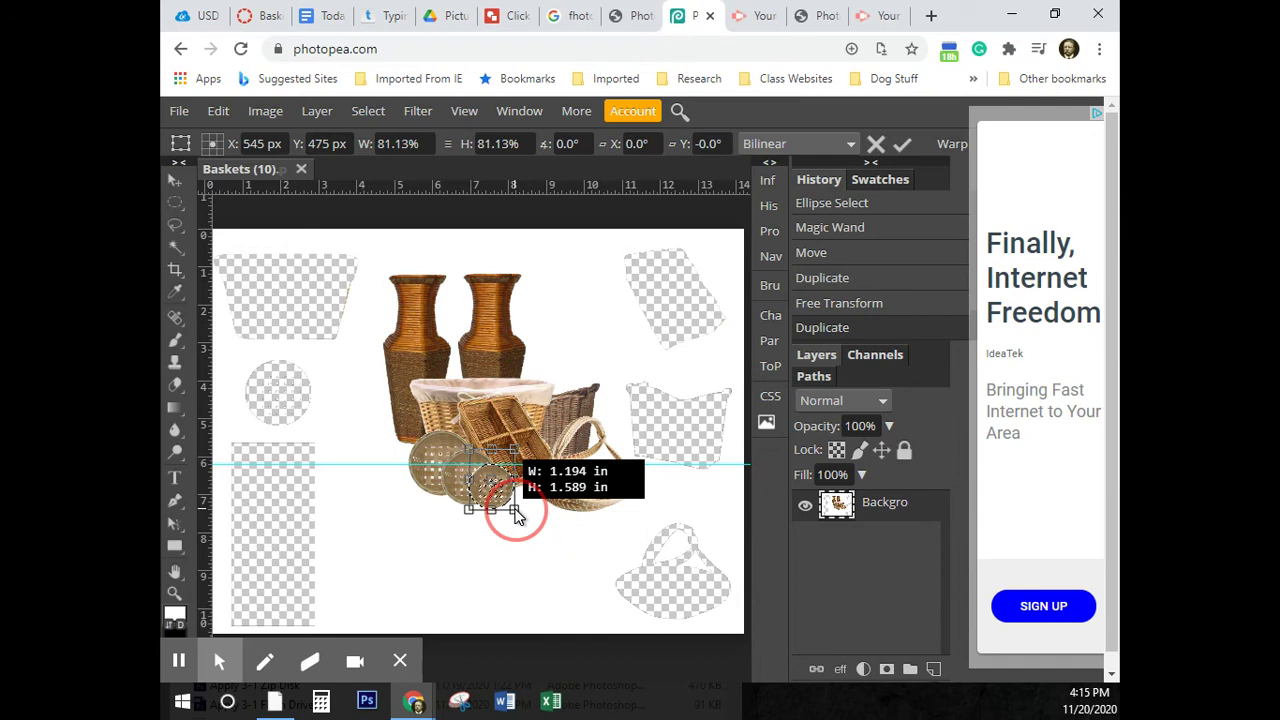
pyautogui.moveTo(517, 515); pyautogui.dragTo(518, 516)
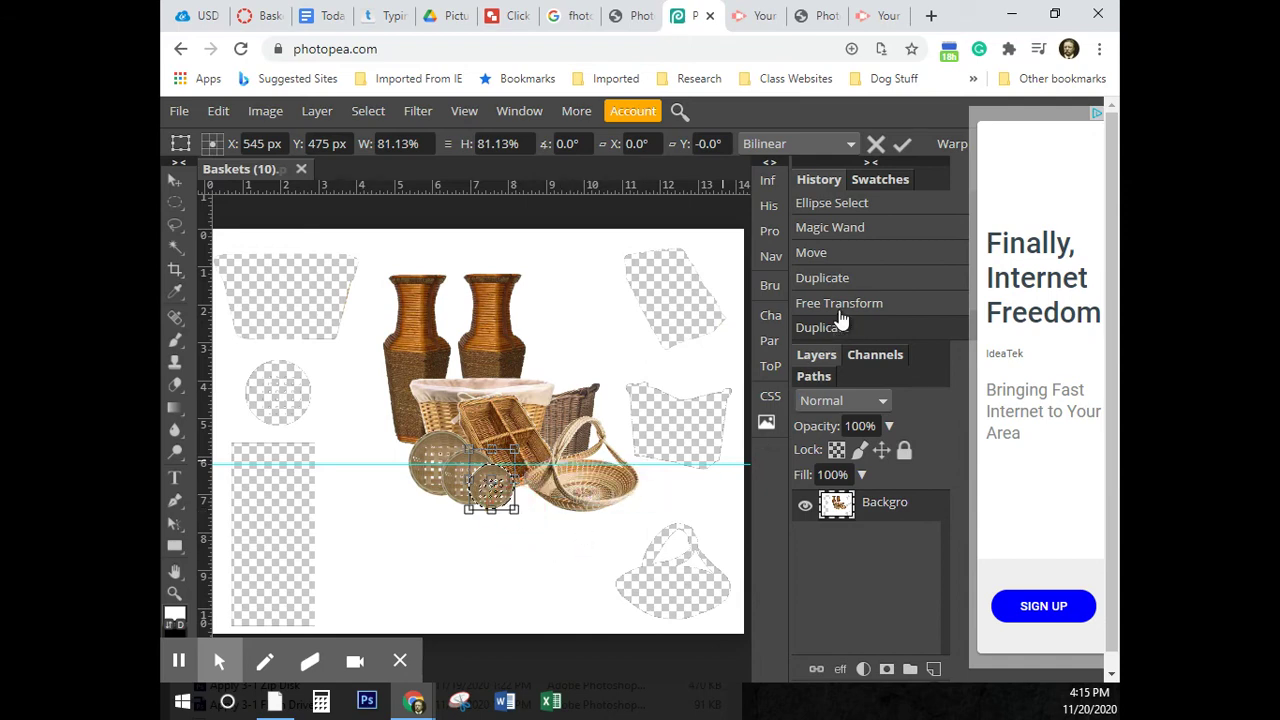
pyautogui.press('Return')
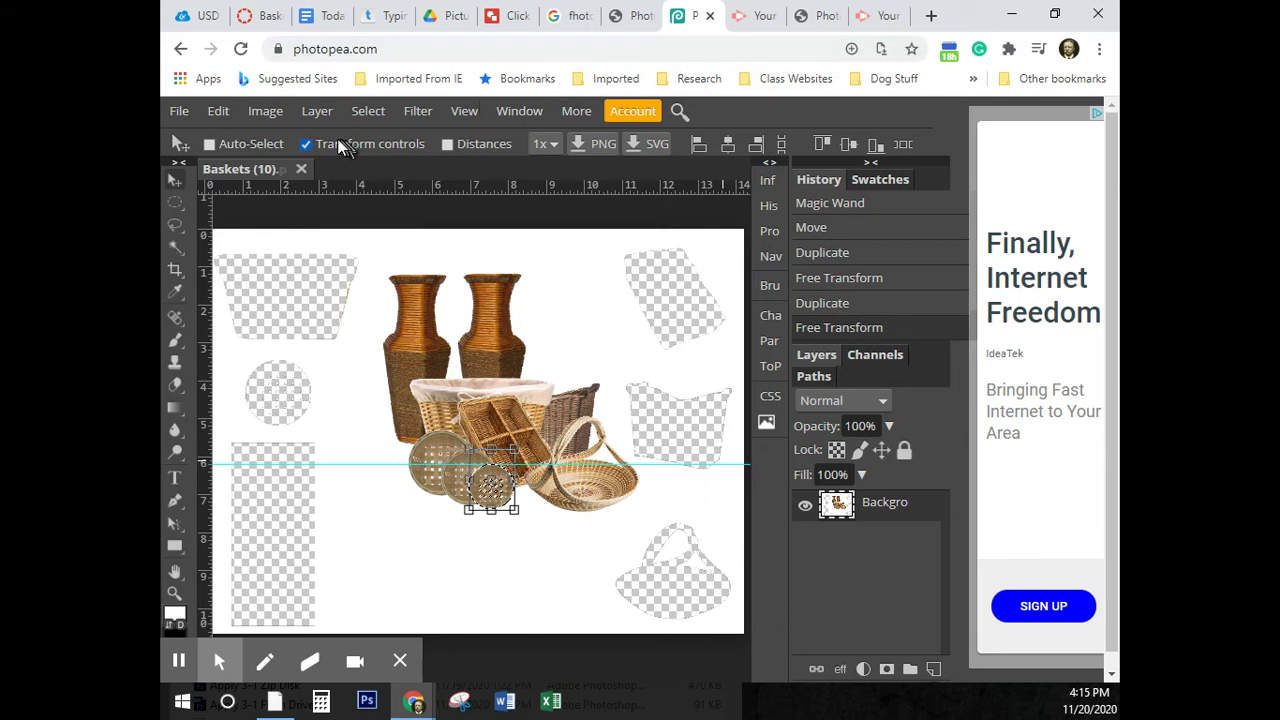
pyautogui.click(304, 145)
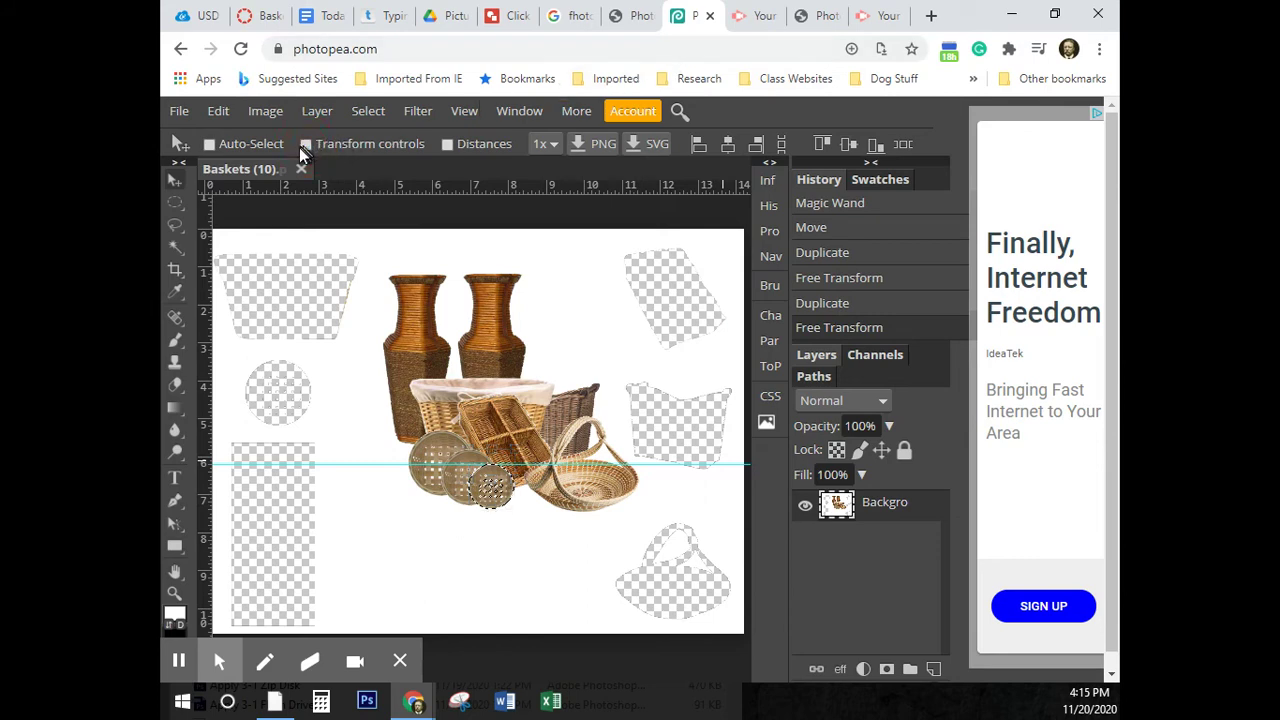
pyautogui.click(493, 481)
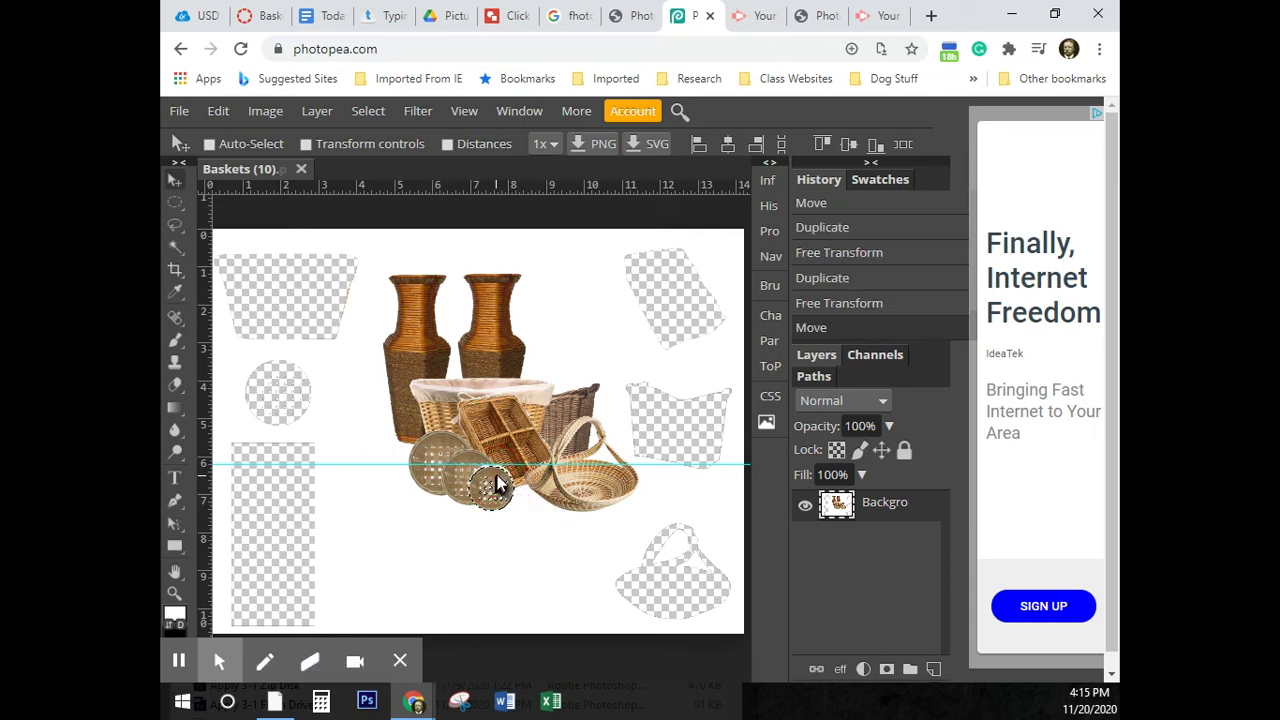
pyautogui.moveTo(497, 483); pyautogui.dragTo(504, 495)
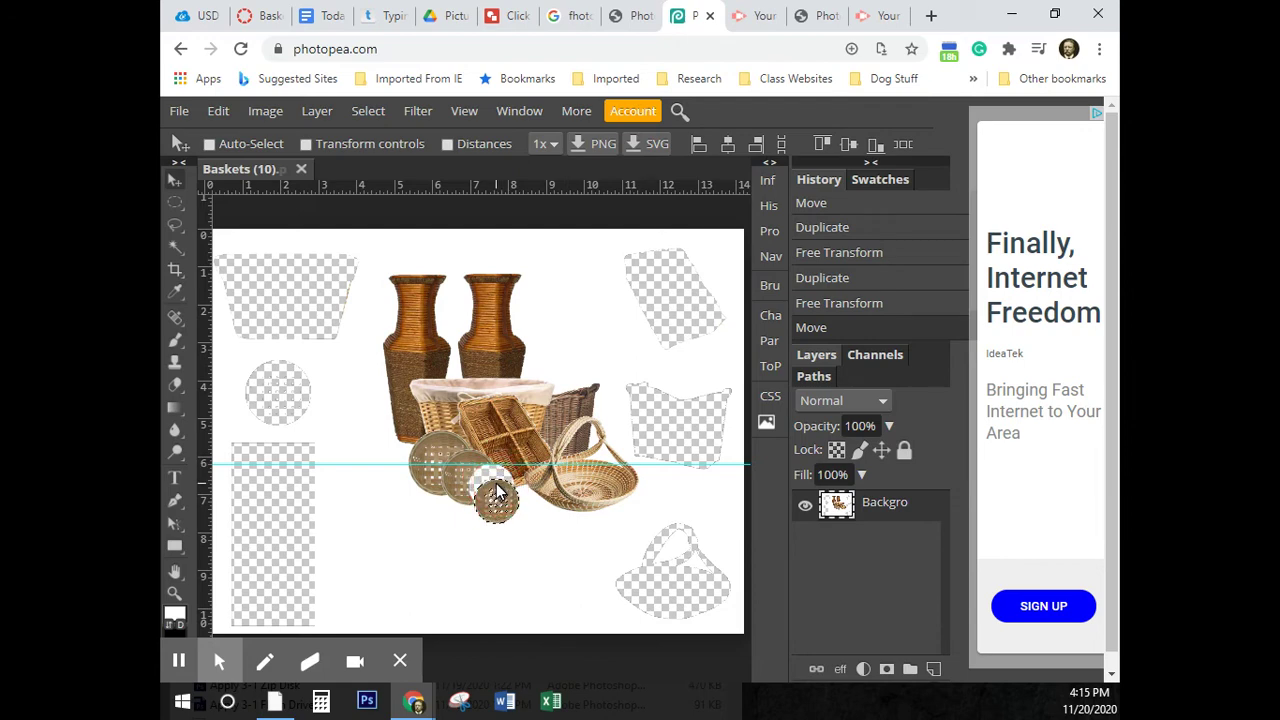
pyautogui.click(852, 304)
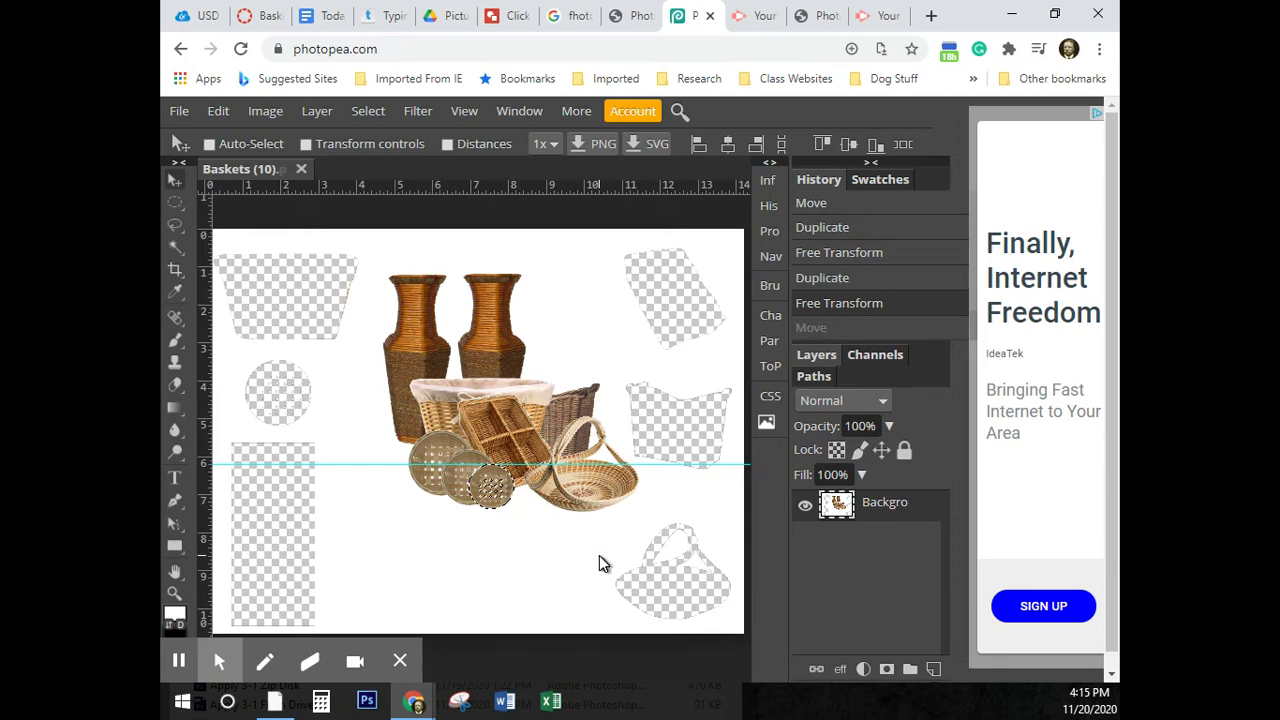
# Step: Deselect the smallest round basket
pyautogui.hotkey('ctrl', 'd')
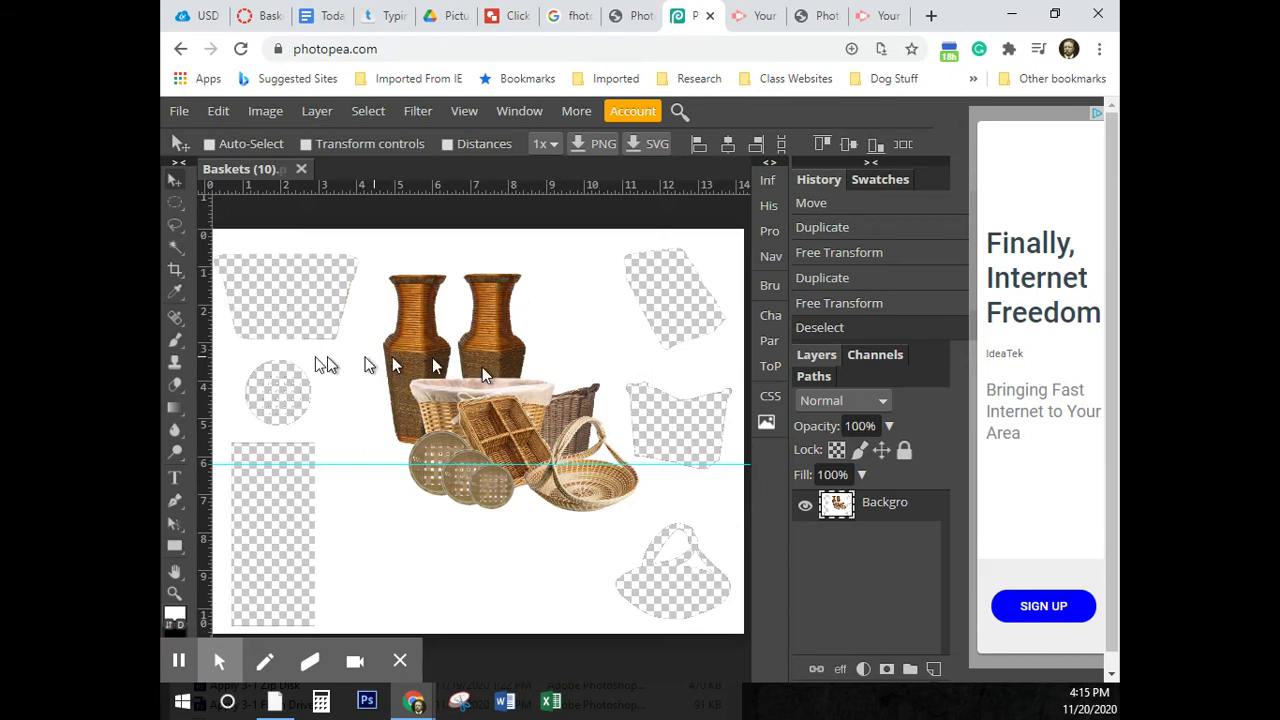
# Step: Crop the canvas around the vase-and-basket arrangement, from the image's upper edge to just below the handled basket
pyautogui.click(175, 269)
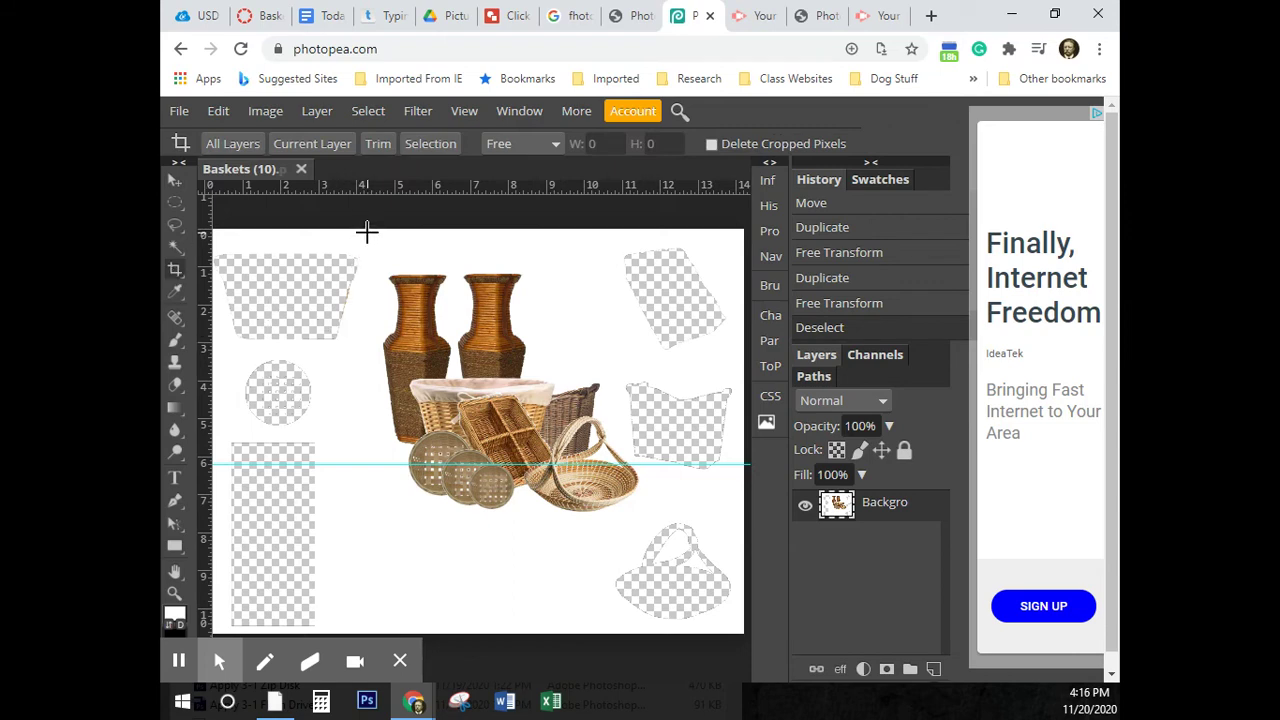
pyautogui.moveTo(367, 230); pyautogui.dragTo(645, 524)
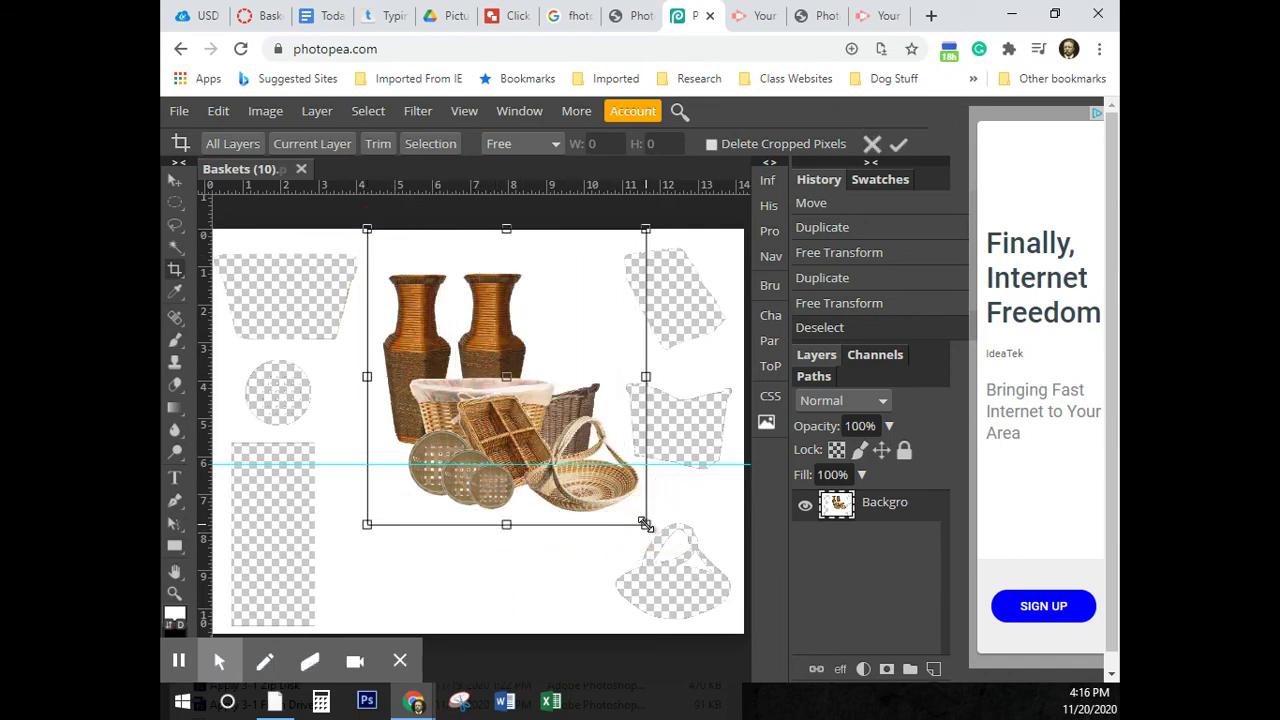
pyautogui.press('Return')
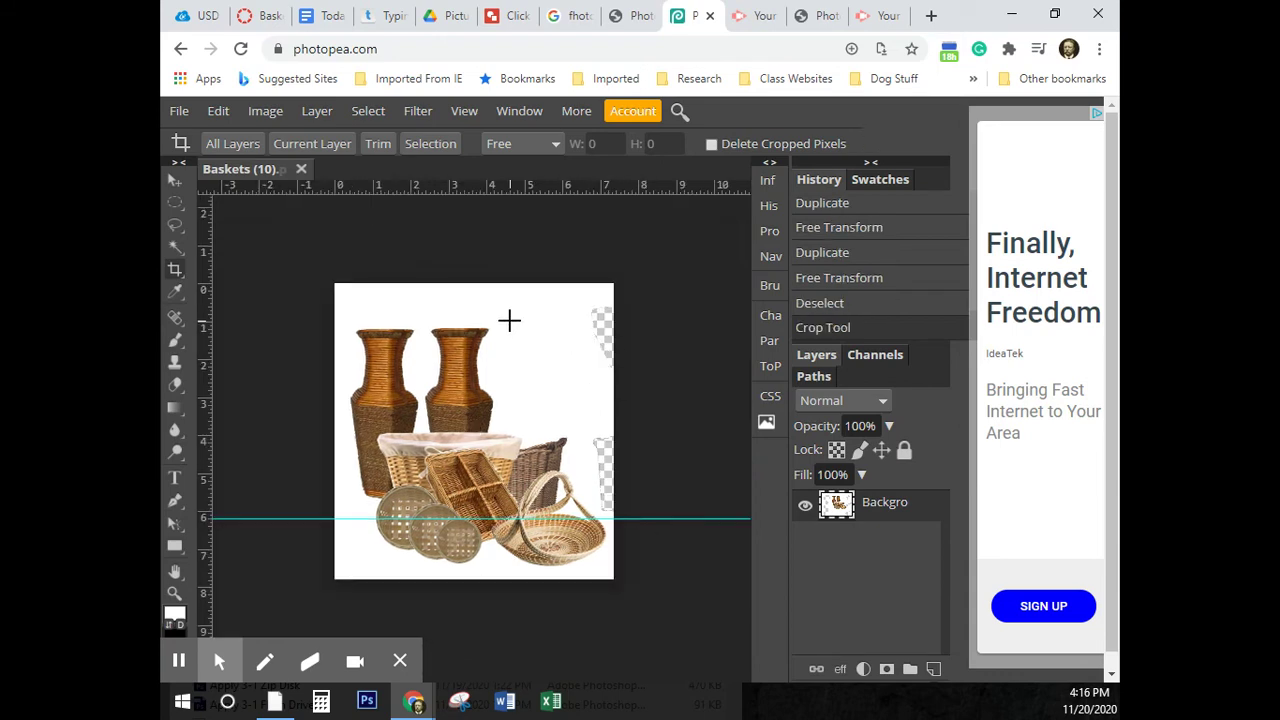
# Step: Paint over the two leftover transparent cutouts along the cropped image's right edge with a white brush enlarged to 50 px
pyautogui.hotkey('ctrl', '+')
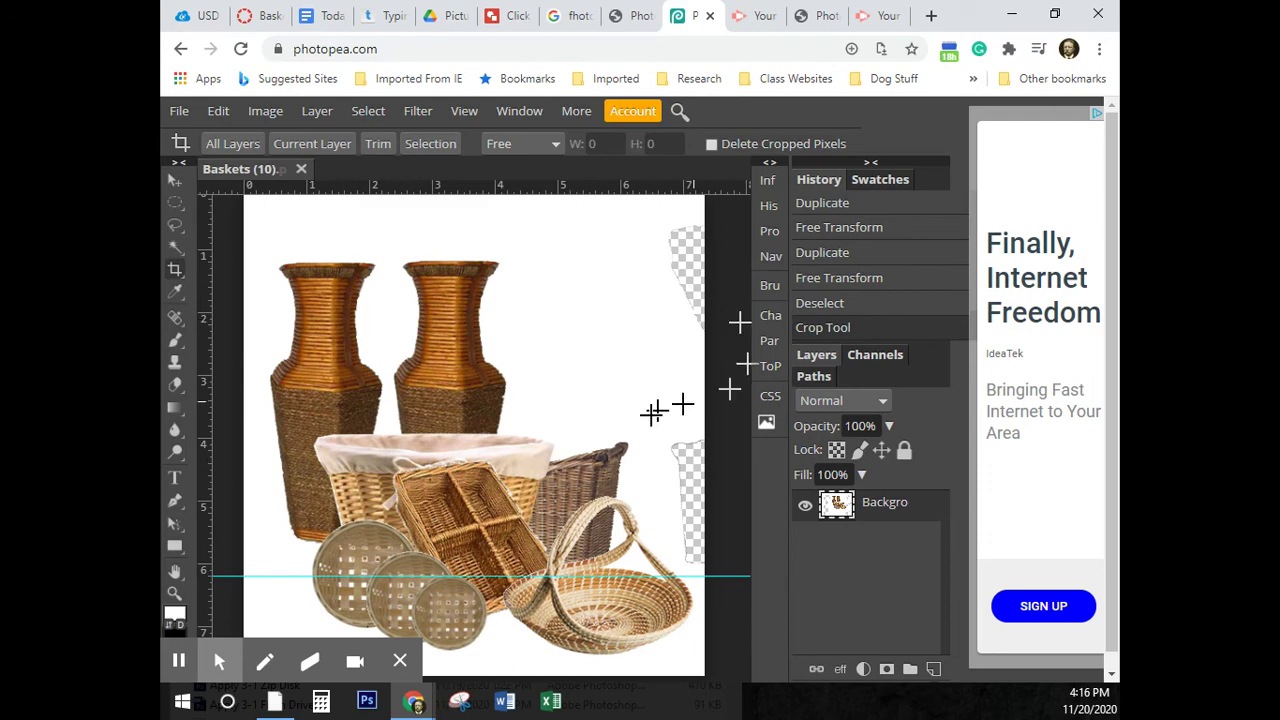
pyautogui.click(174, 340)
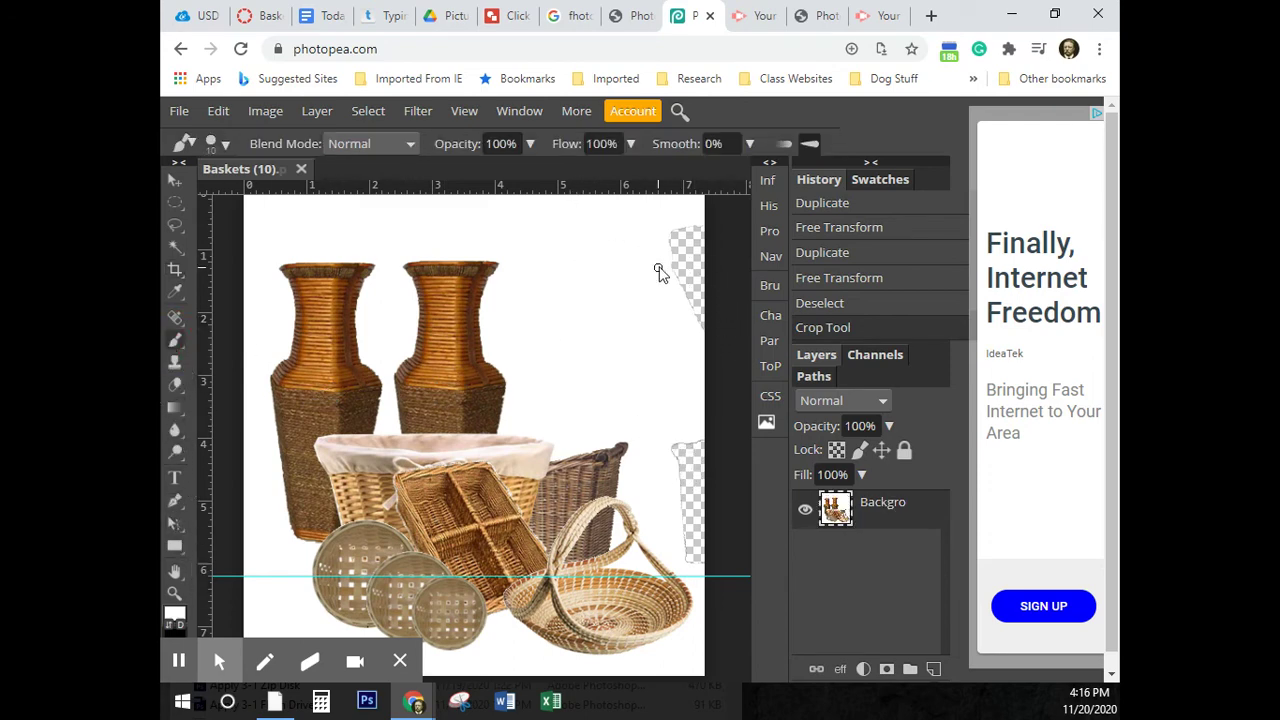
pyautogui.press(']')
pyautogui.press(']')
pyautogui.press(']')
pyautogui.press(']')
pyautogui.press(']')
pyautogui.moveTo(677, 229)
pyautogui.mouseDown()
pyautogui.moveTo(697, 262)
pyautogui.moveTo(680, 286)
pyautogui.moveTo(700, 323)
pyautogui.moveTo(697, 257)
pyautogui.moveTo(700, 420)
pyautogui.moveTo(686, 466)
pyautogui.moveTo(700, 548)
pyautogui.moveTo(694, 491)
pyautogui.moveTo(710, 418)
pyautogui.mouseUp()
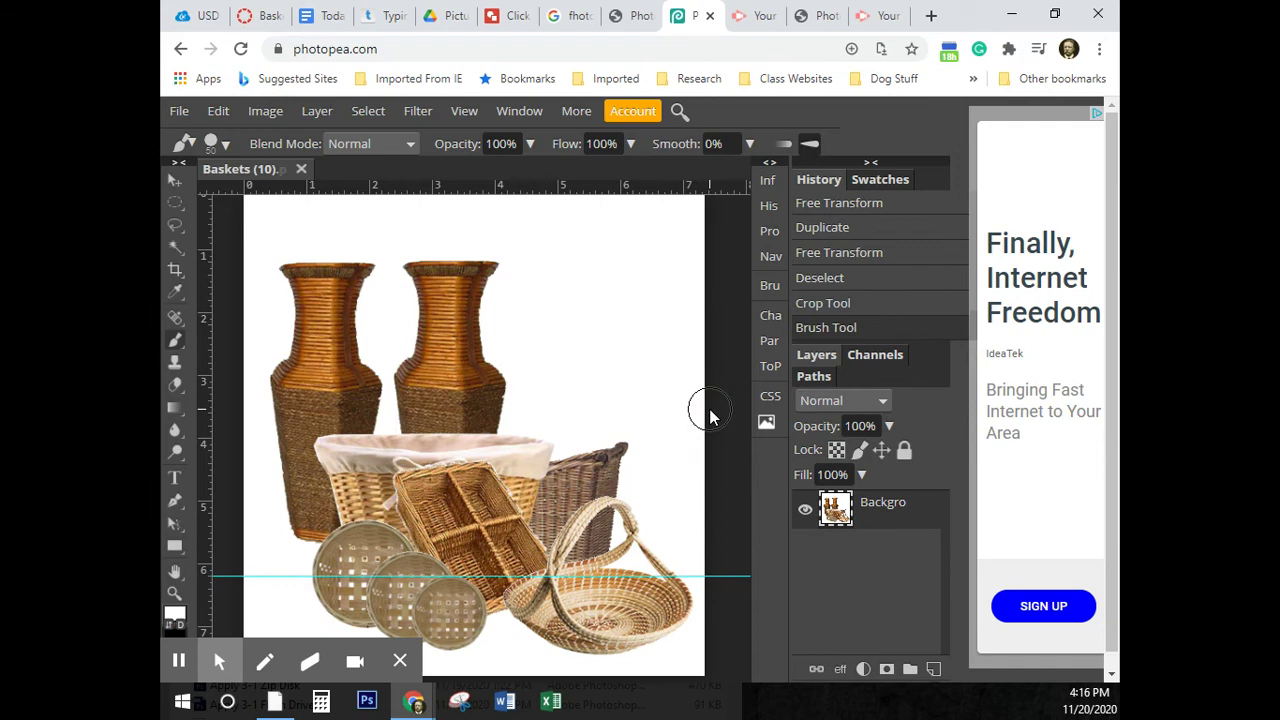
pyautogui.click(171, 184)
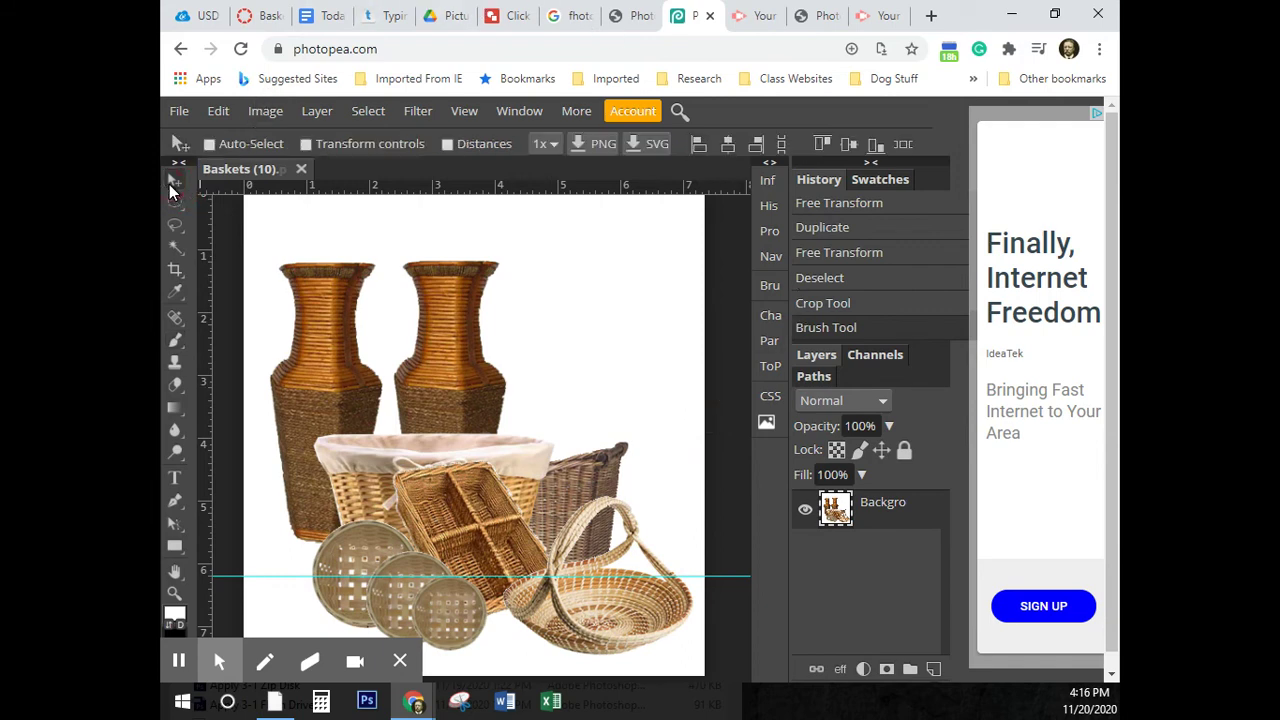
# Step: Browse the fonts for the Type tool and choose Allura
pyautogui.click(175, 480)
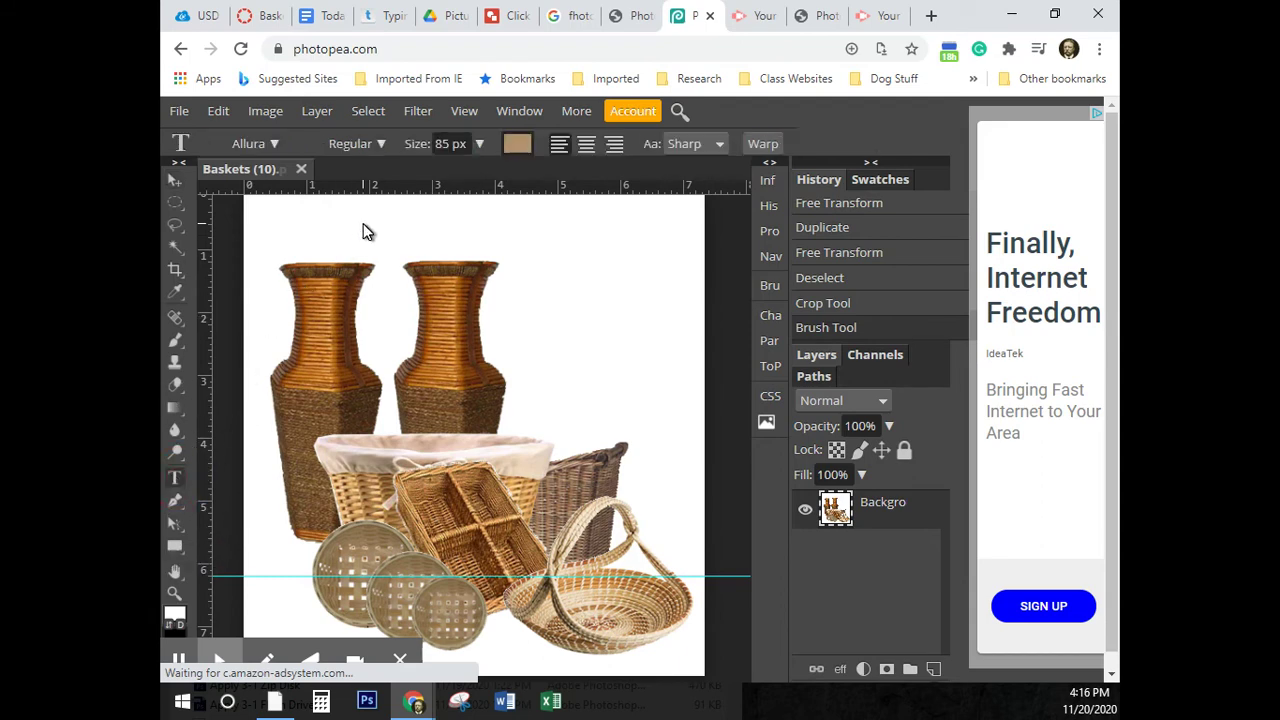
pyautogui.click(275, 143)
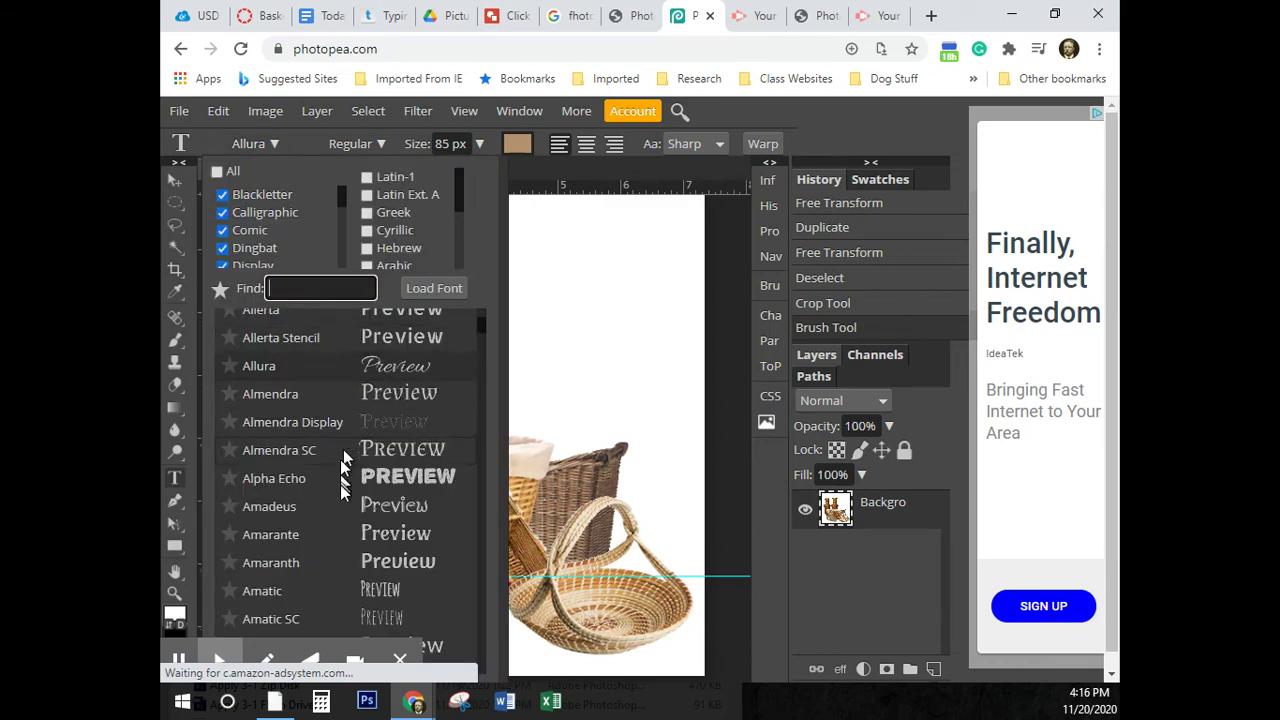
pyautogui.scroll(-2, 350, 485)
pyautogui.scroll(1, 354, 496)
pyautogui.scroll(-1, 357, 498)
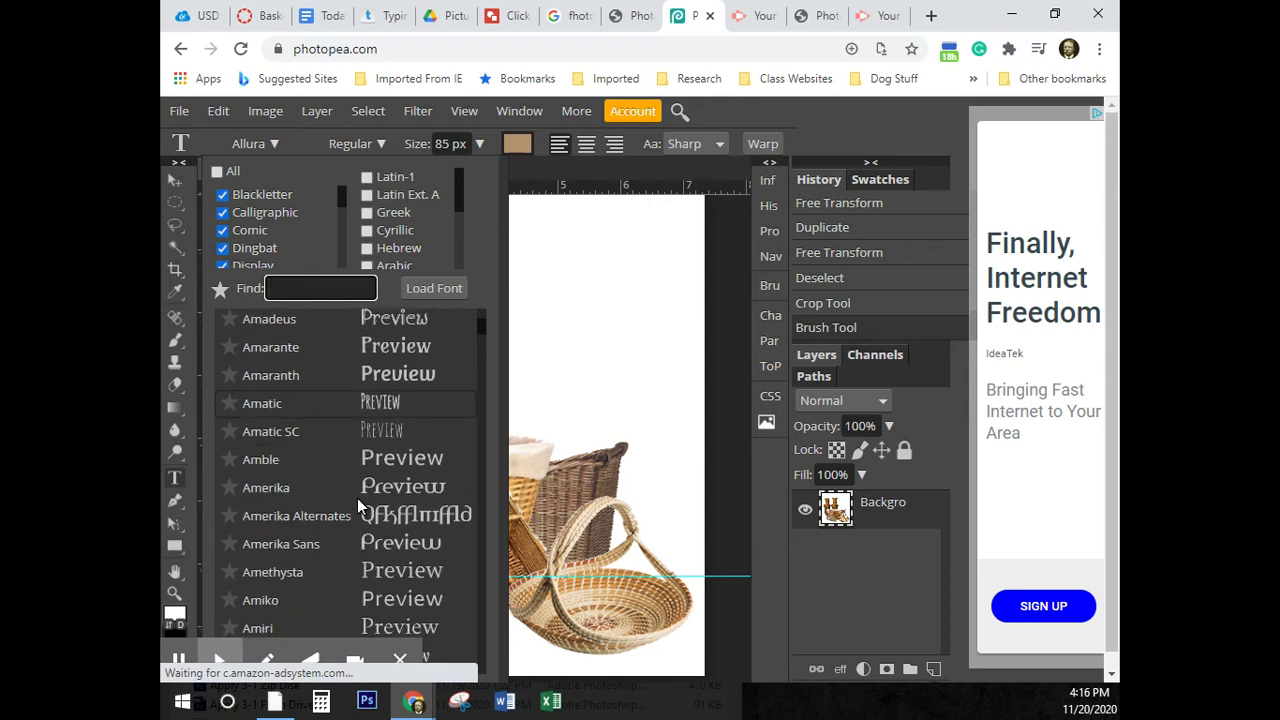
pyautogui.scroll(-3, 370, 485)
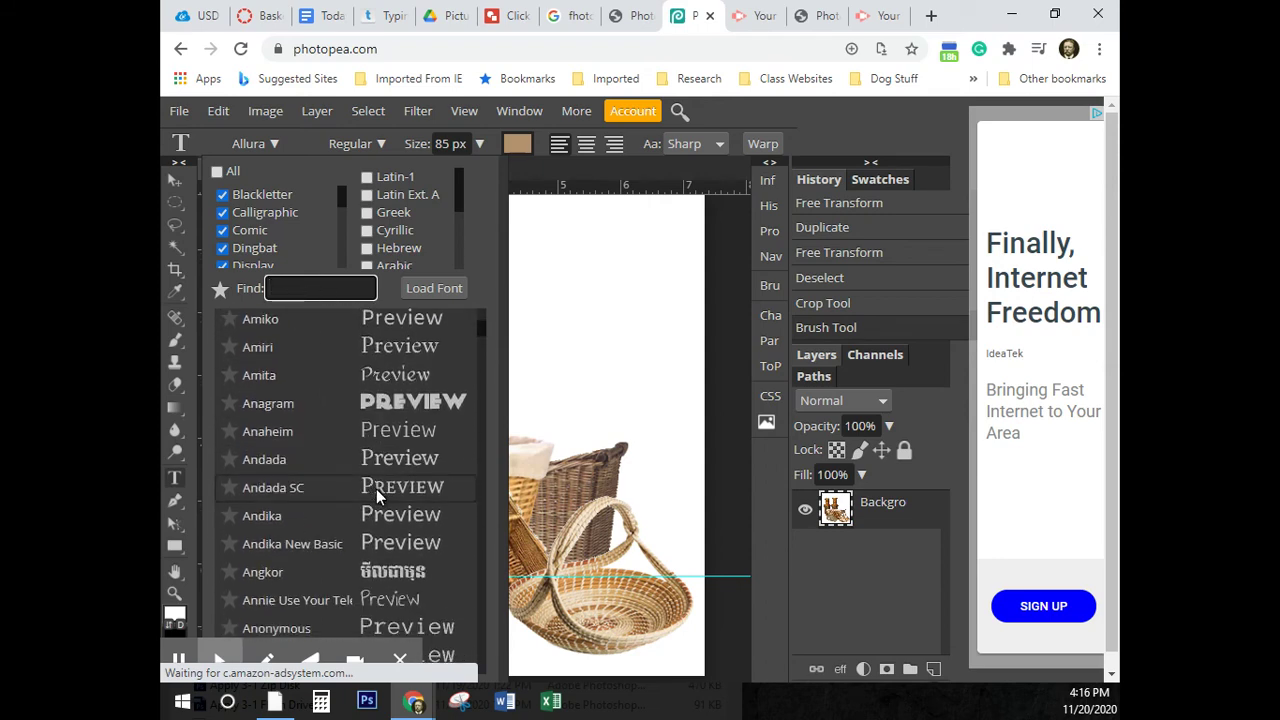
pyautogui.scroll(3, 376, 489)
pyautogui.scroll(1, 385, 504)
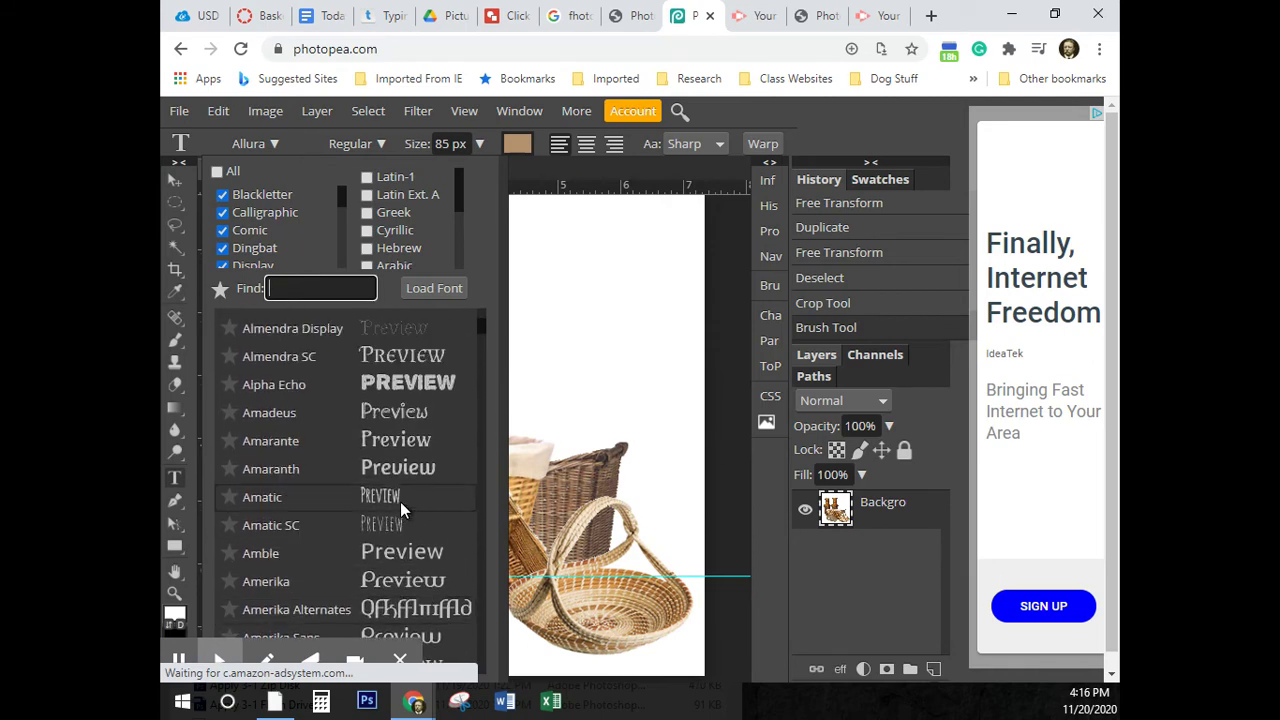
pyautogui.scroll(1, 400, 543)
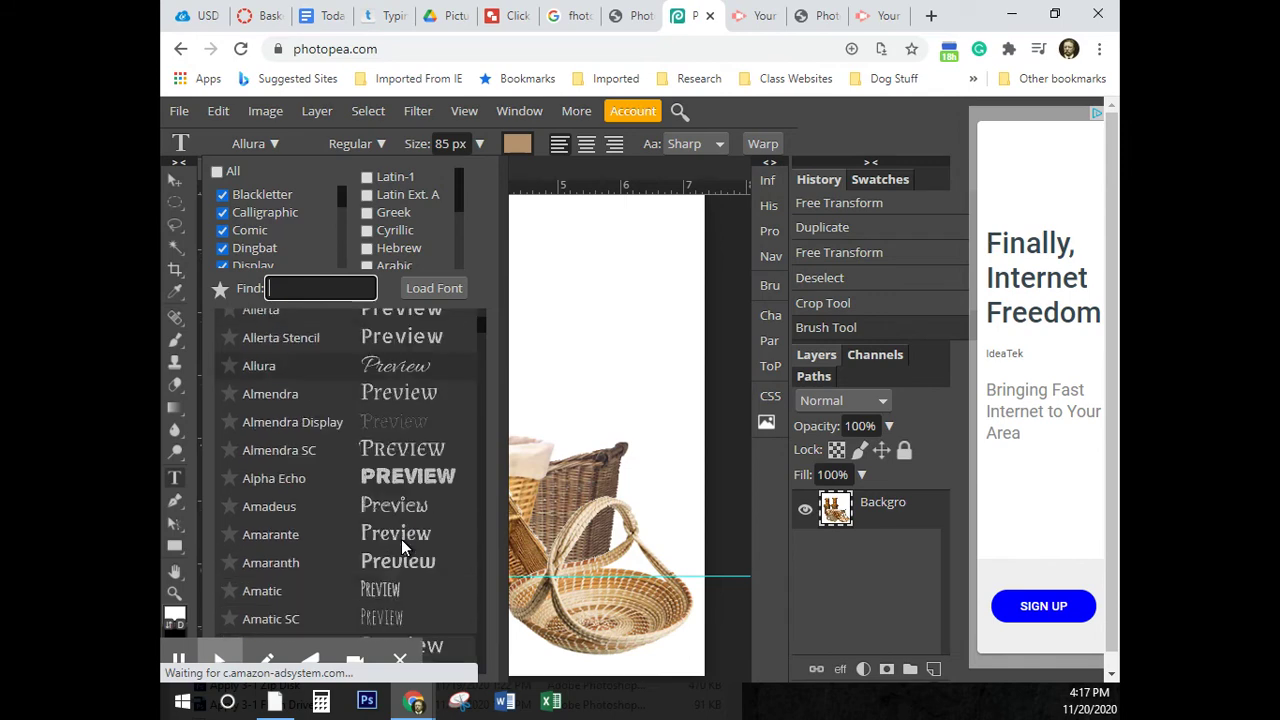
pyautogui.click(401, 368)
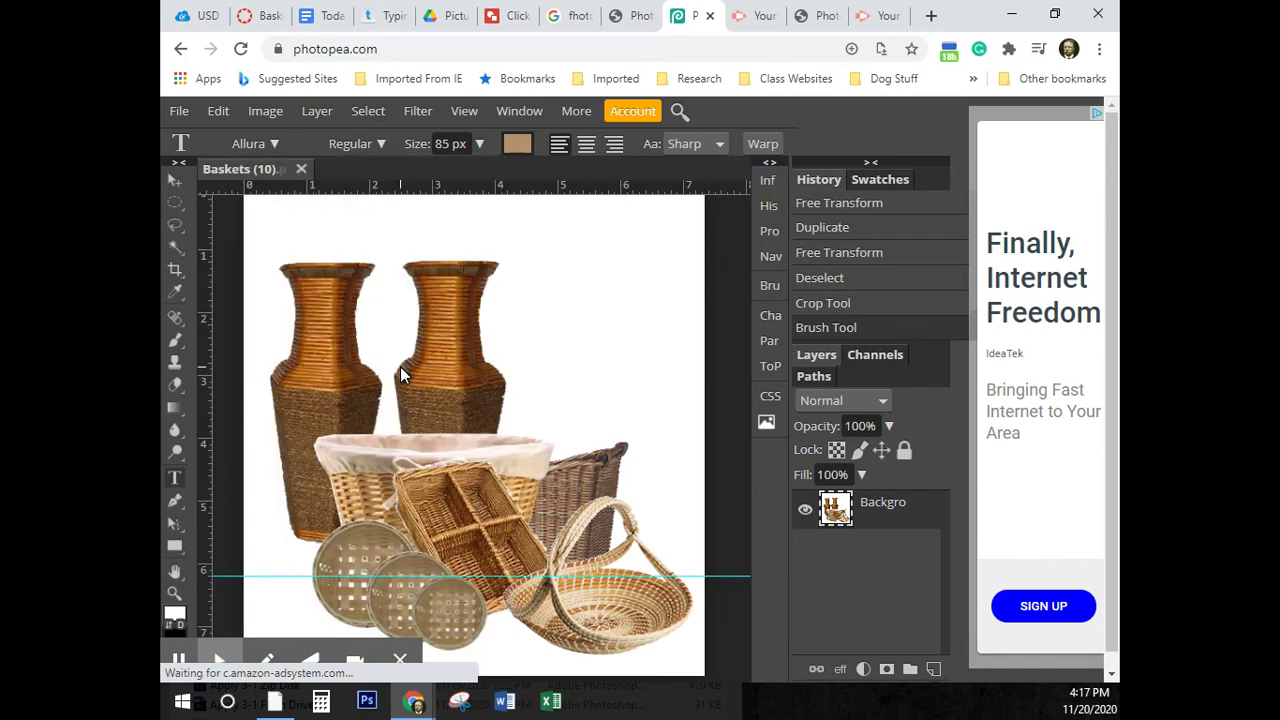
# Step: Set the text size to 150 px
pyautogui.click(481, 146)
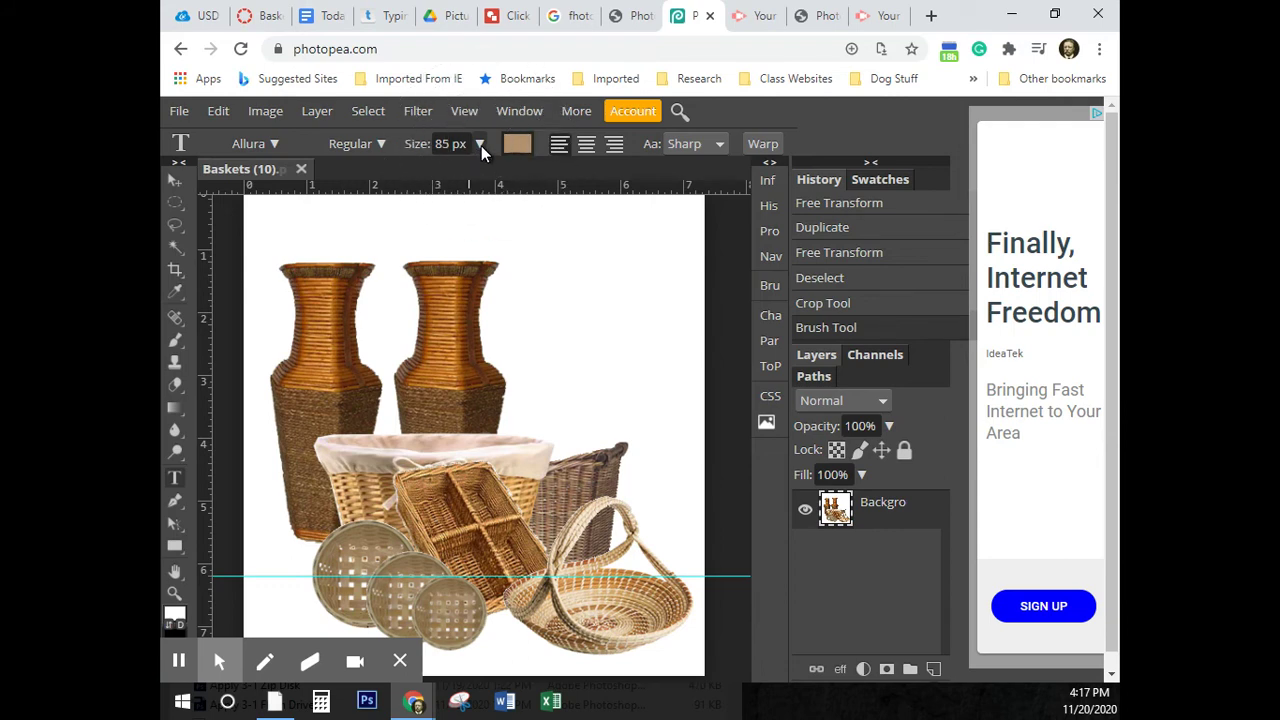
pyautogui.click(481, 145)
pyautogui.click(481, 145)
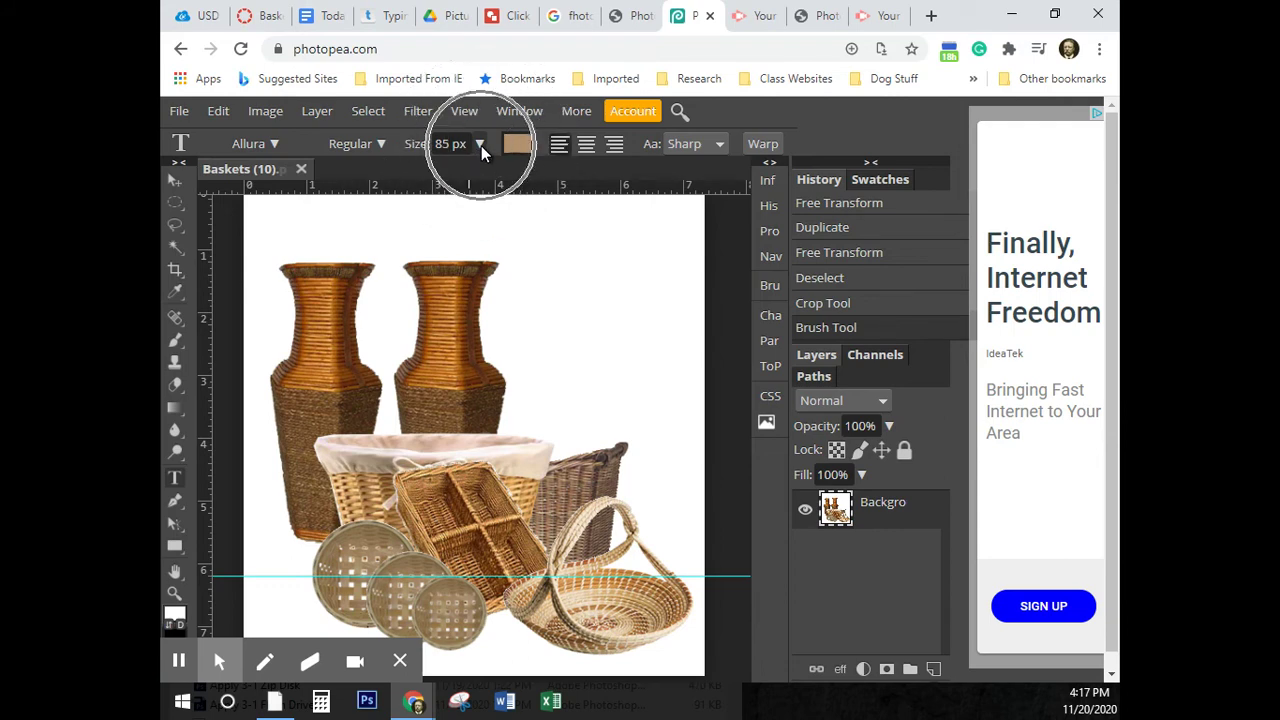
pyautogui.click(481, 145)
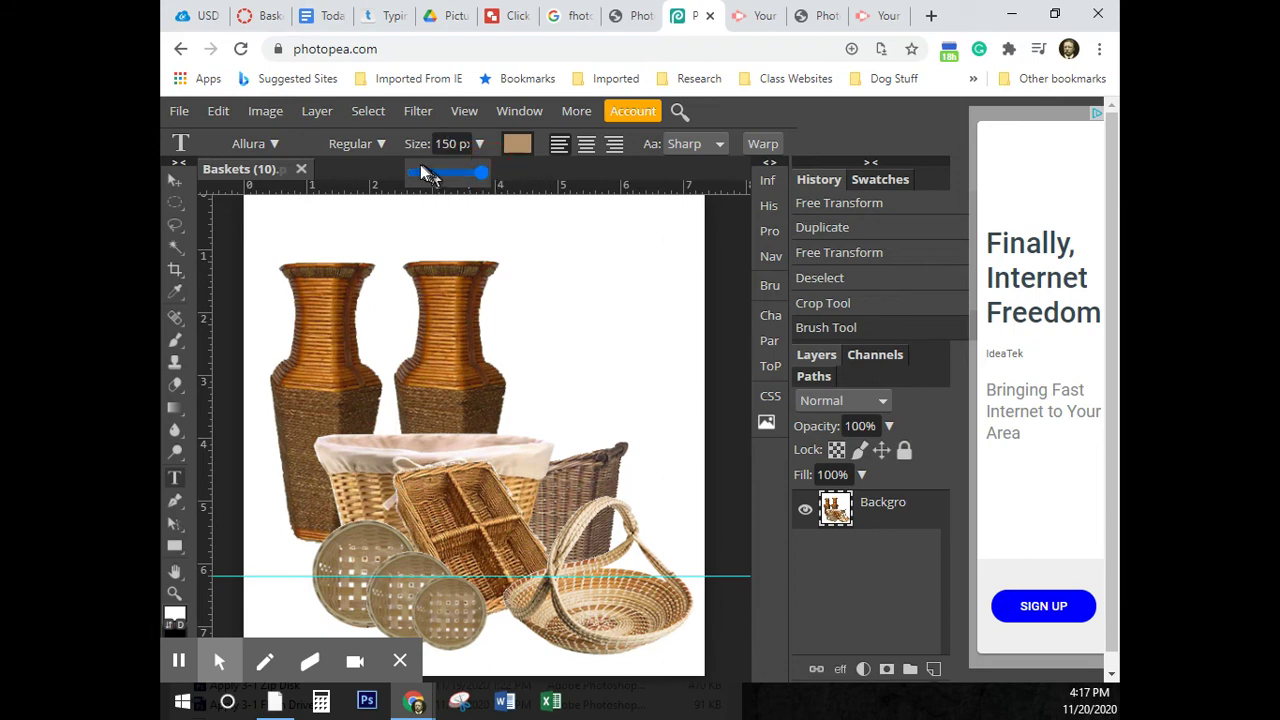
# Step: Set the text colour to the near-black shade 080400
pyautogui.click(521, 151)
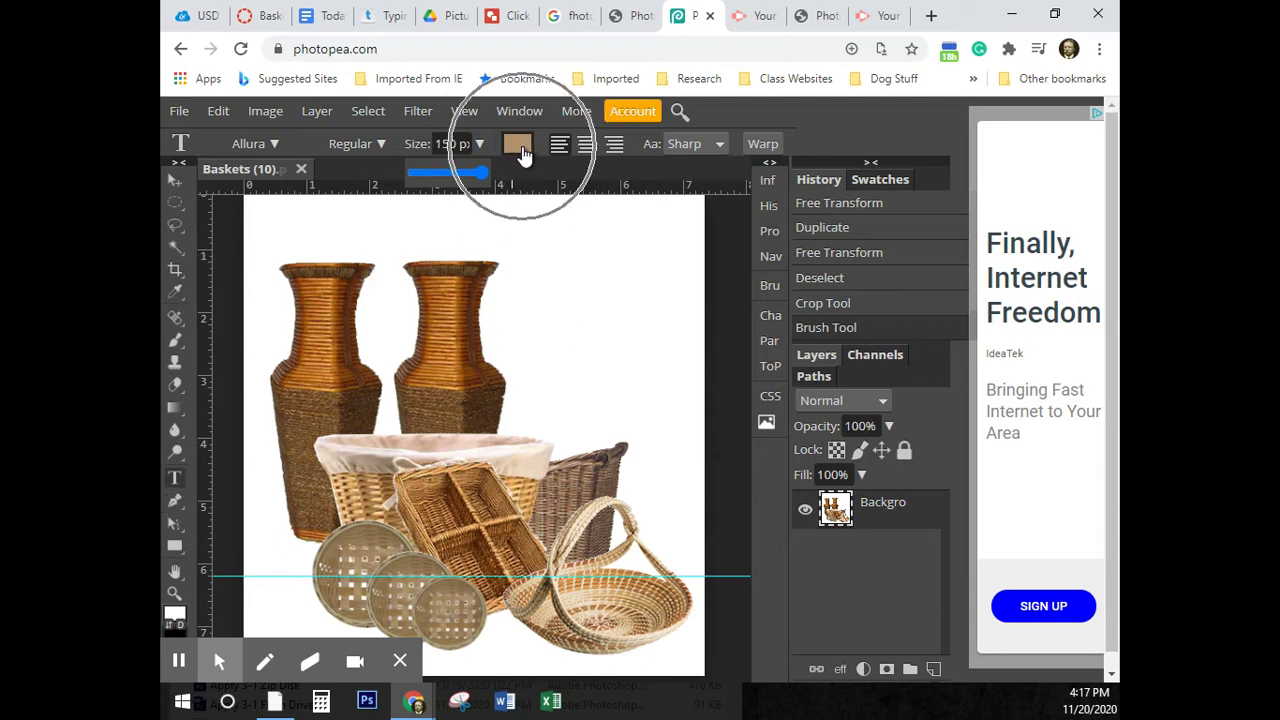
pyautogui.click(527, 155)
pyautogui.click(526, 153)
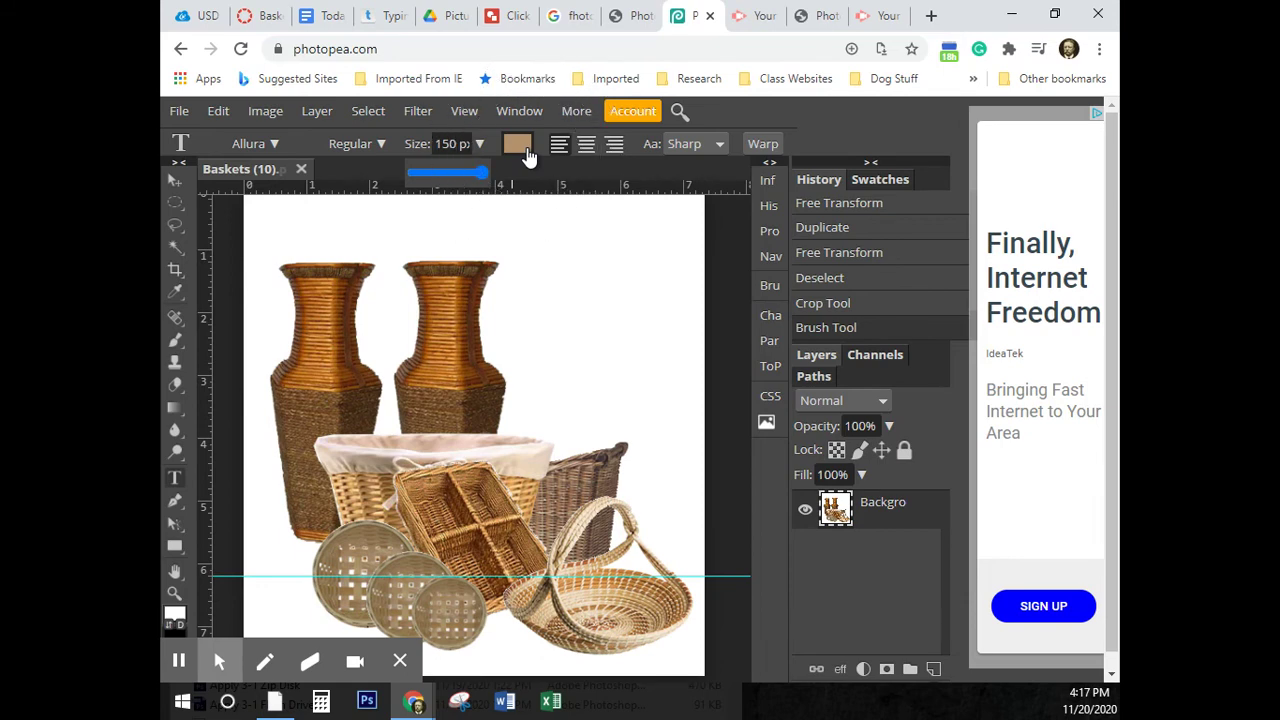
pyautogui.click(525, 152)
pyautogui.click(522, 151)
pyautogui.click(522, 149)
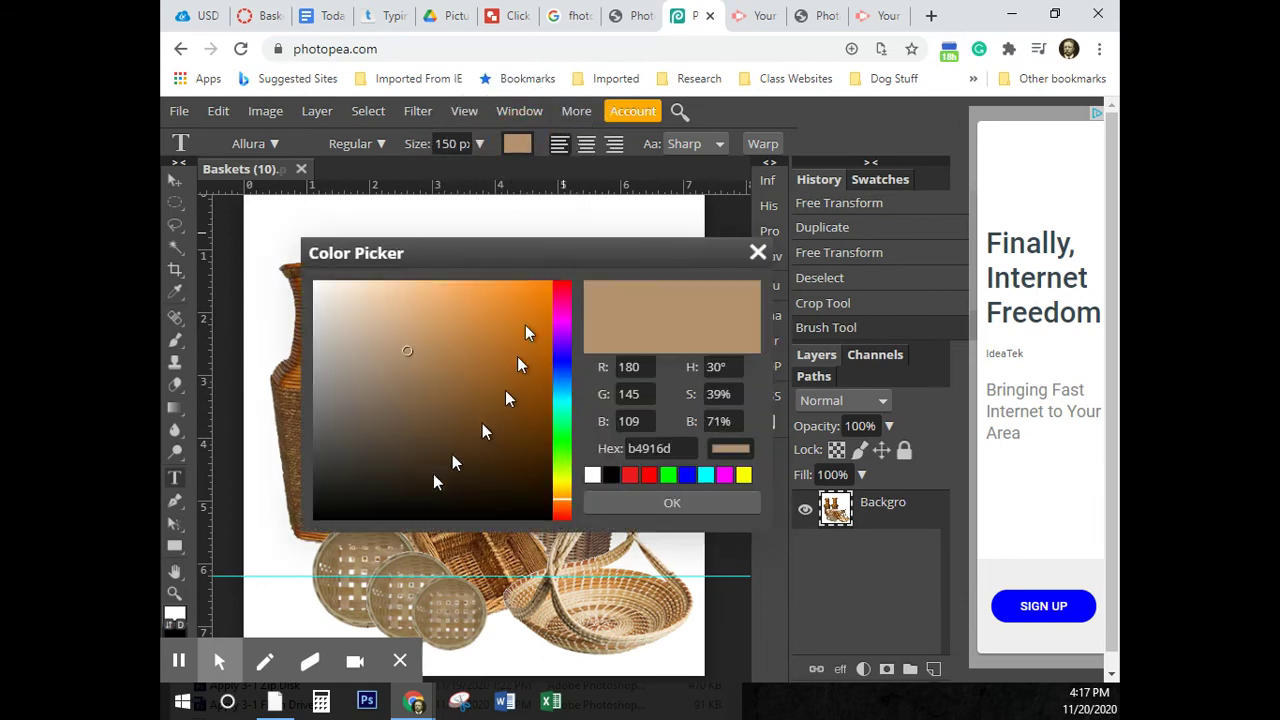
pyautogui.click(543, 511)
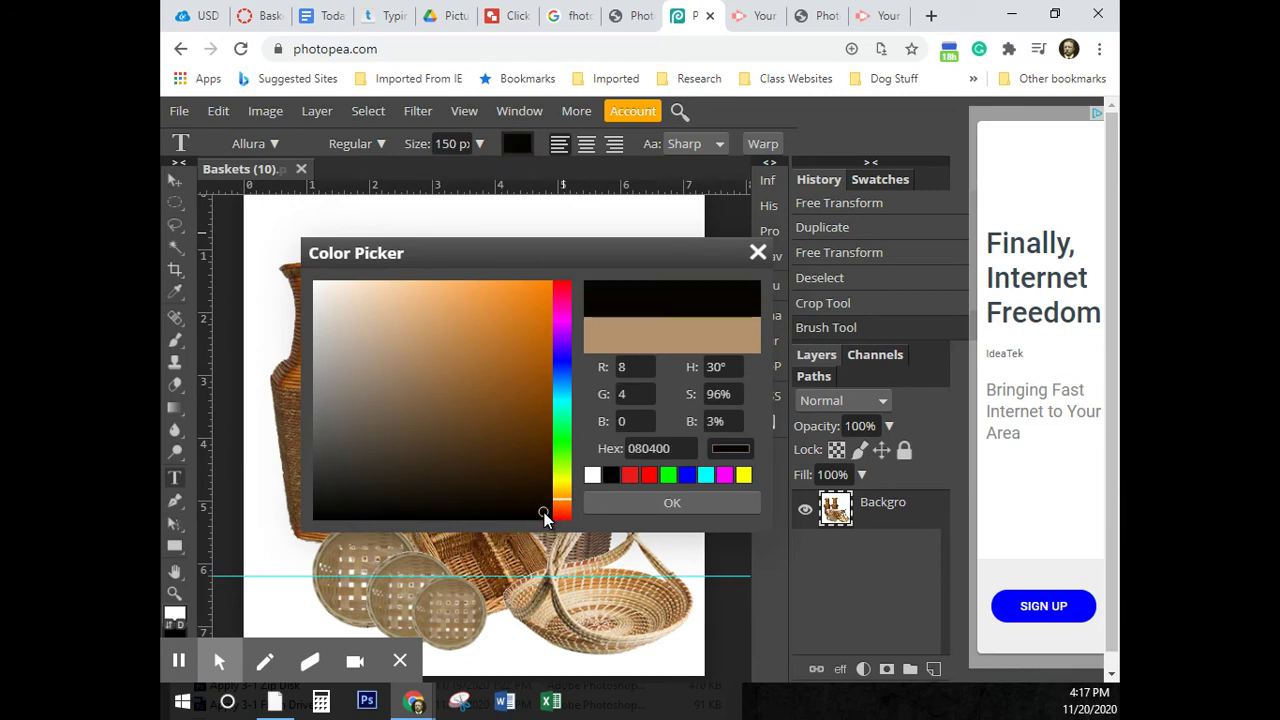
pyautogui.click(672, 503)
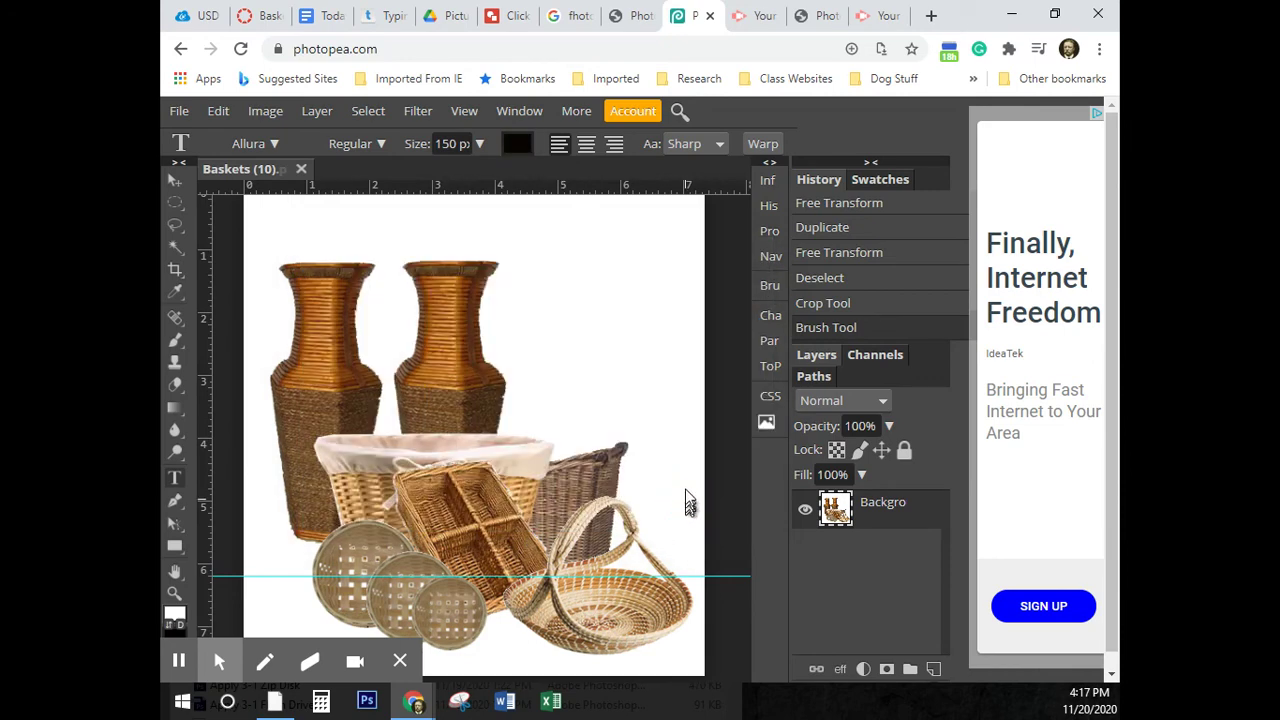
# Step: Change the text colour to light tan ebc898 by sampling it from the handled basket in the image
pyautogui.click(516, 147)
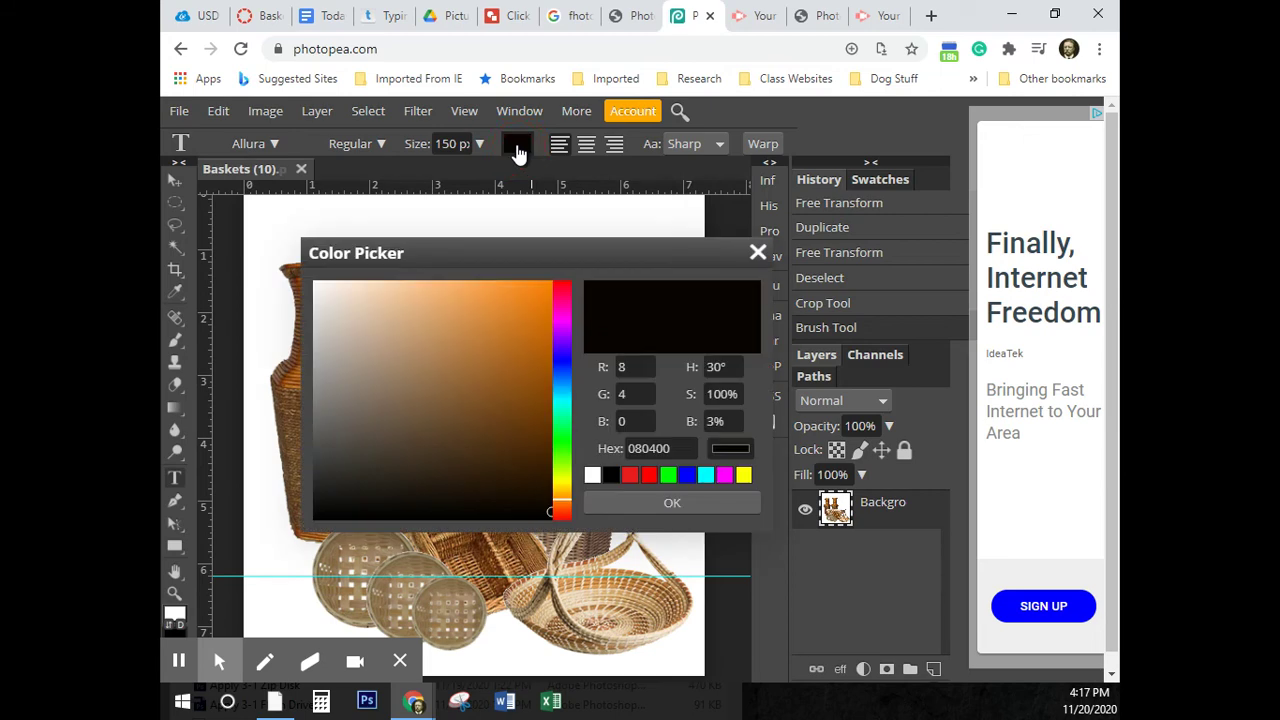
pyautogui.click(511, 256)
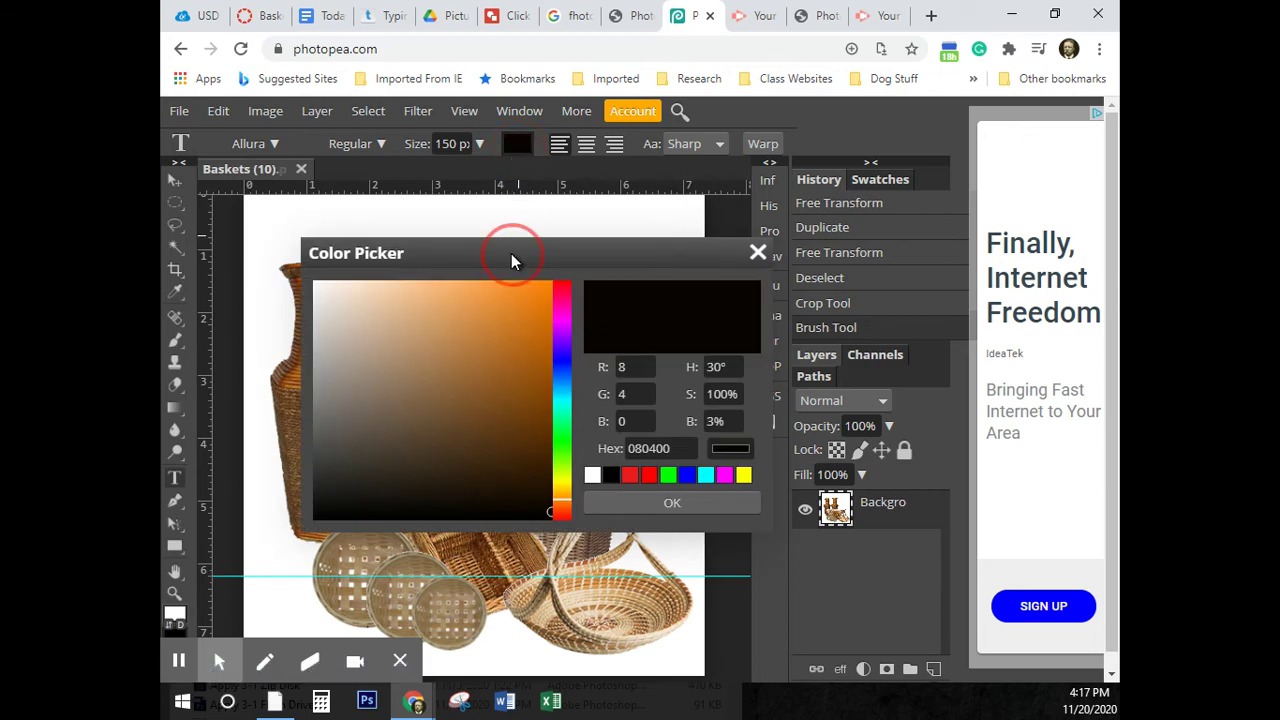
pyautogui.moveTo(511, 260); pyautogui.dragTo(553, 262)
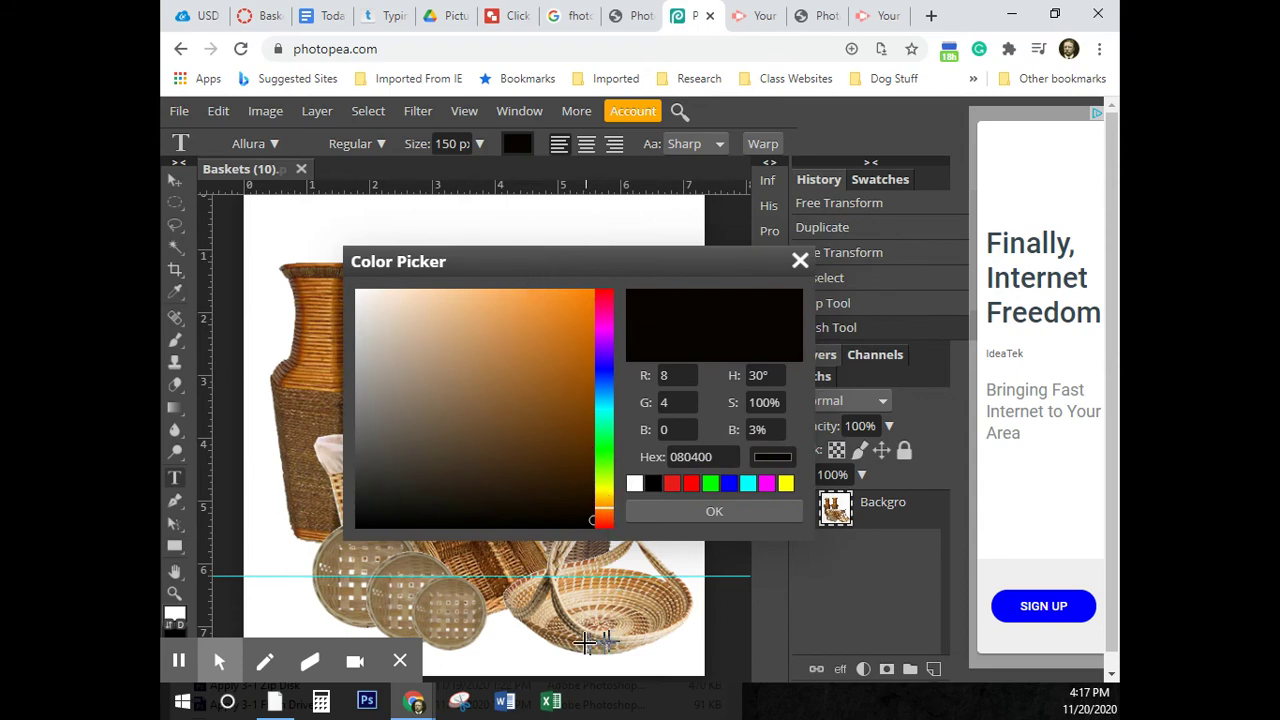
pyautogui.click(529, 263)
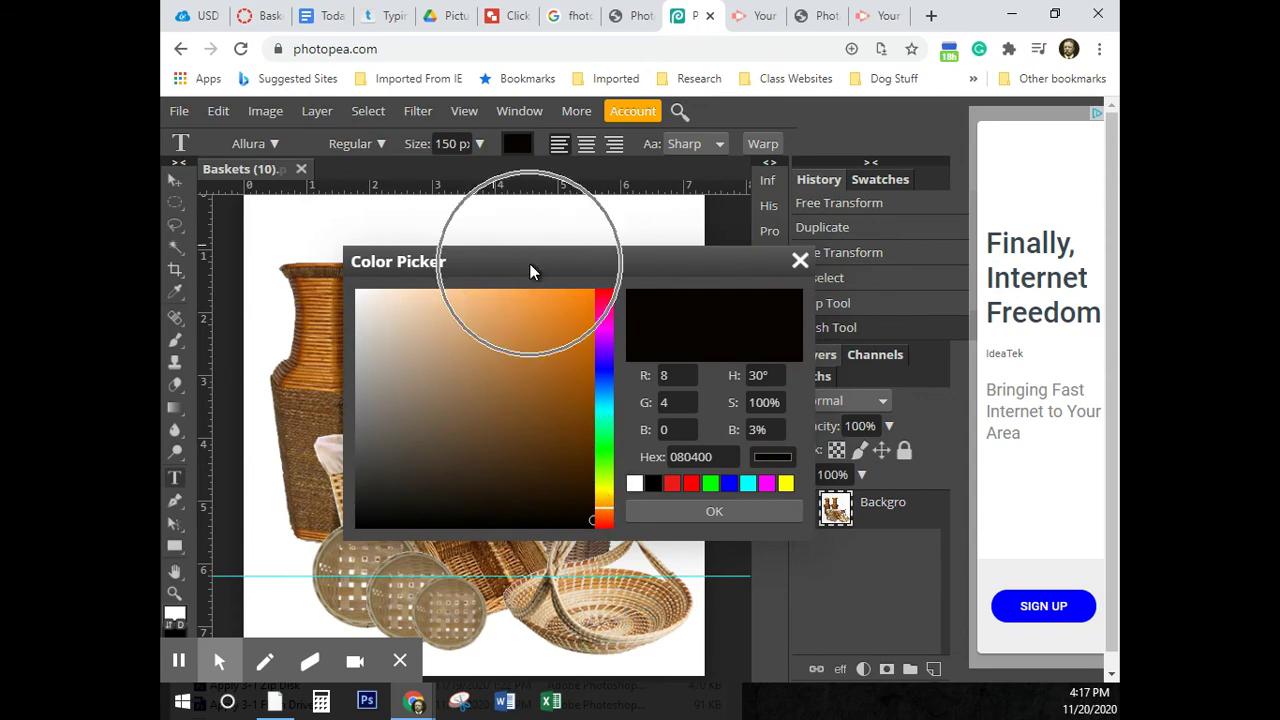
pyautogui.moveTo(515, 261)
pyautogui.mouseDown()
pyautogui.moveTo(502, 225)
pyautogui.moveTo(511, 251)
pyautogui.mouseUp()
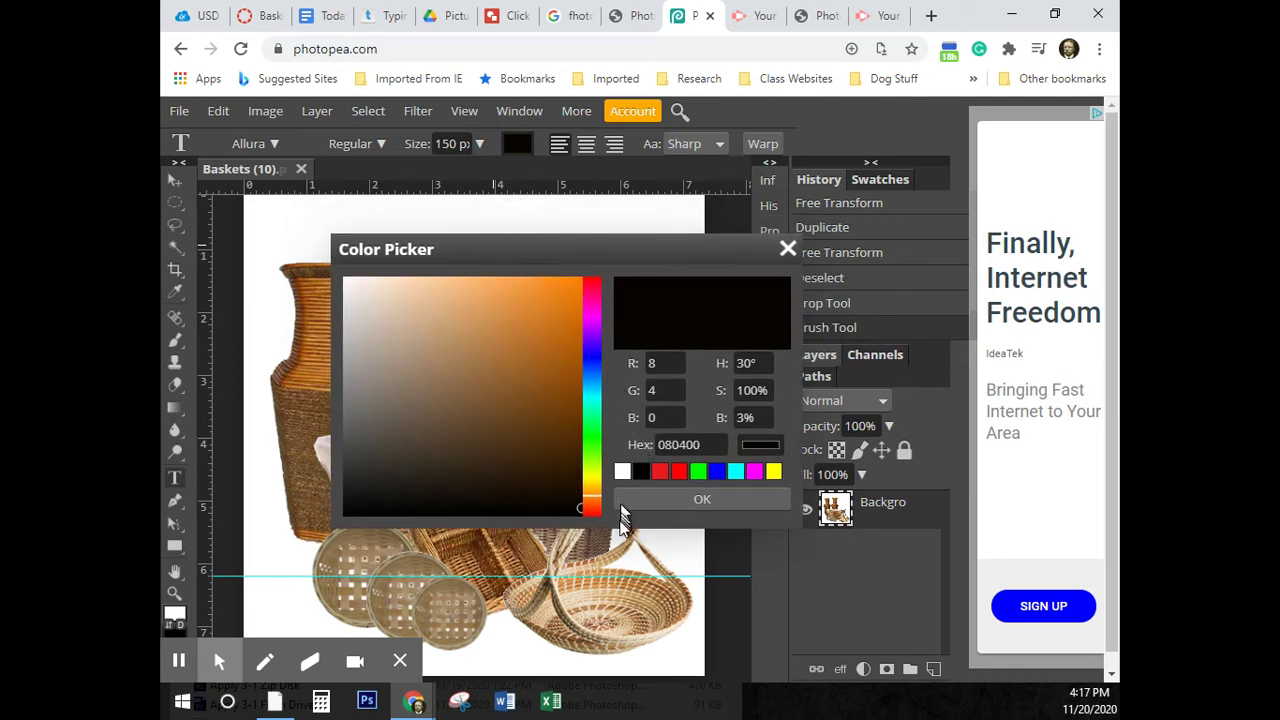
pyautogui.click(611, 596)
pyautogui.click(624, 597)
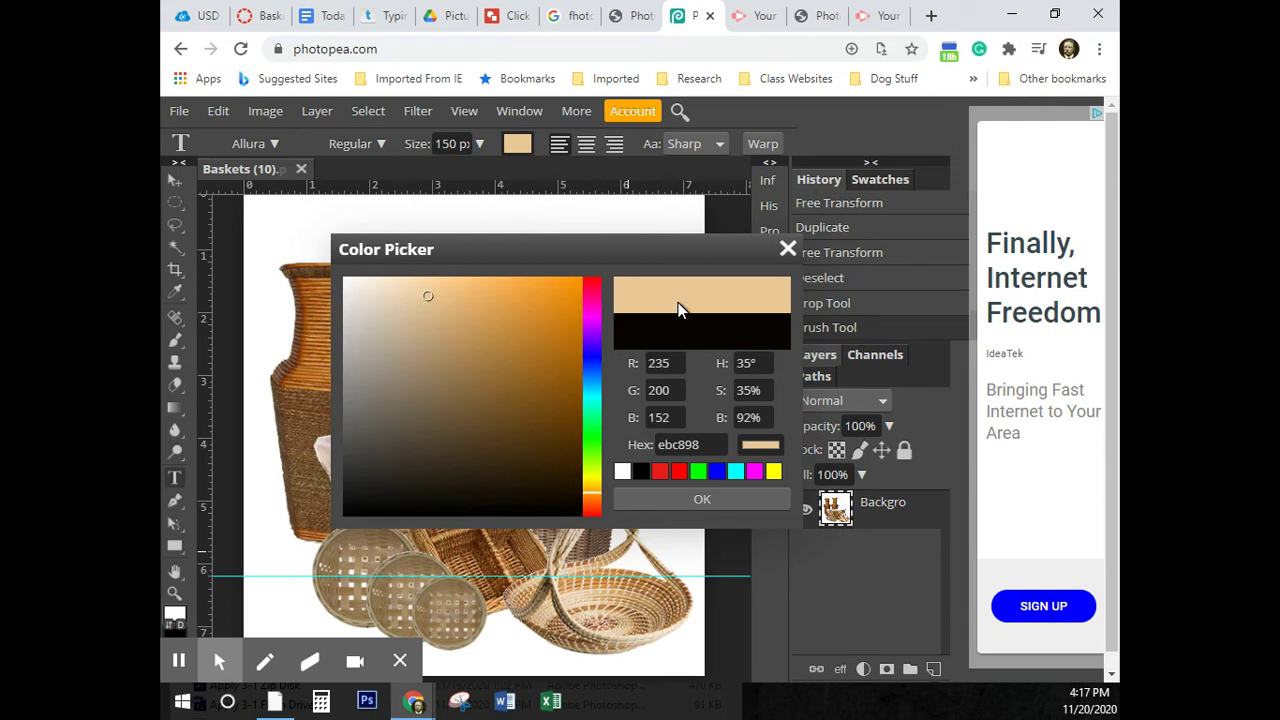
pyautogui.click(704, 498)
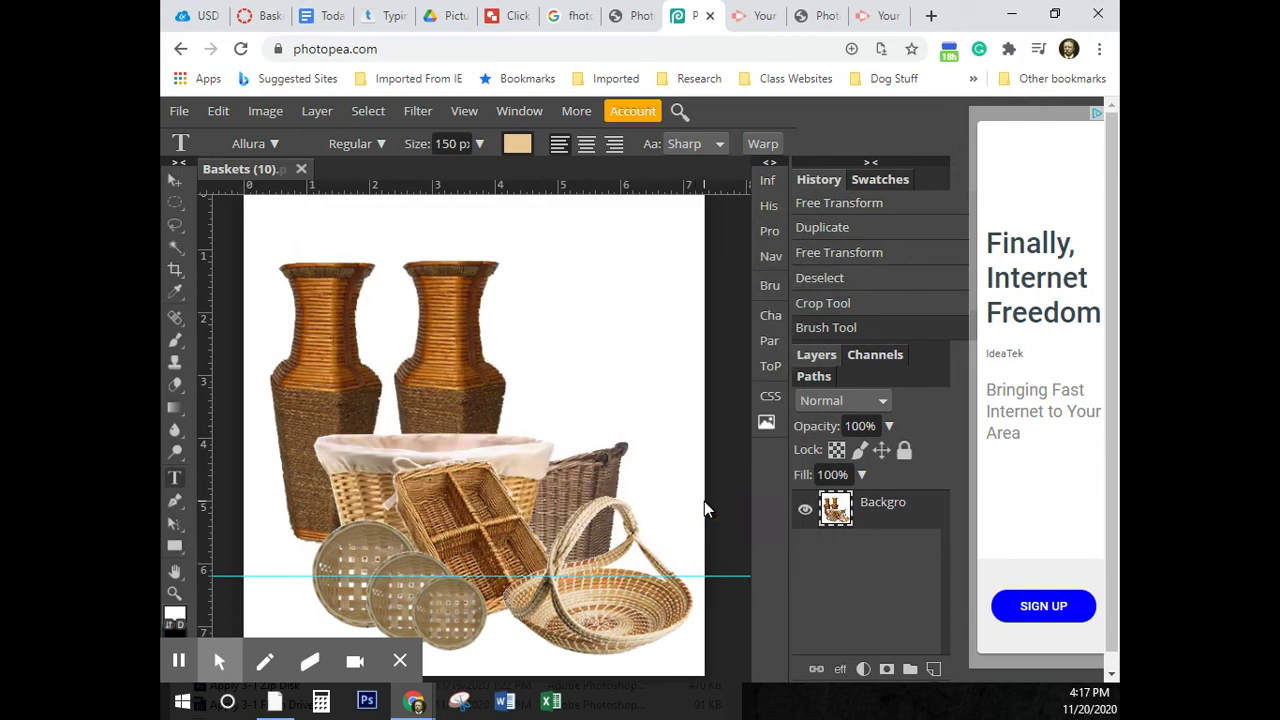
# Step: Draw a wide text box across the blank area above the two vases, spanning nearly the full image width
pyautogui.click(261, 203)
pyautogui.click(260, 201)
pyautogui.moveTo(264, 214); pyautogui.dragTo(688, 264)
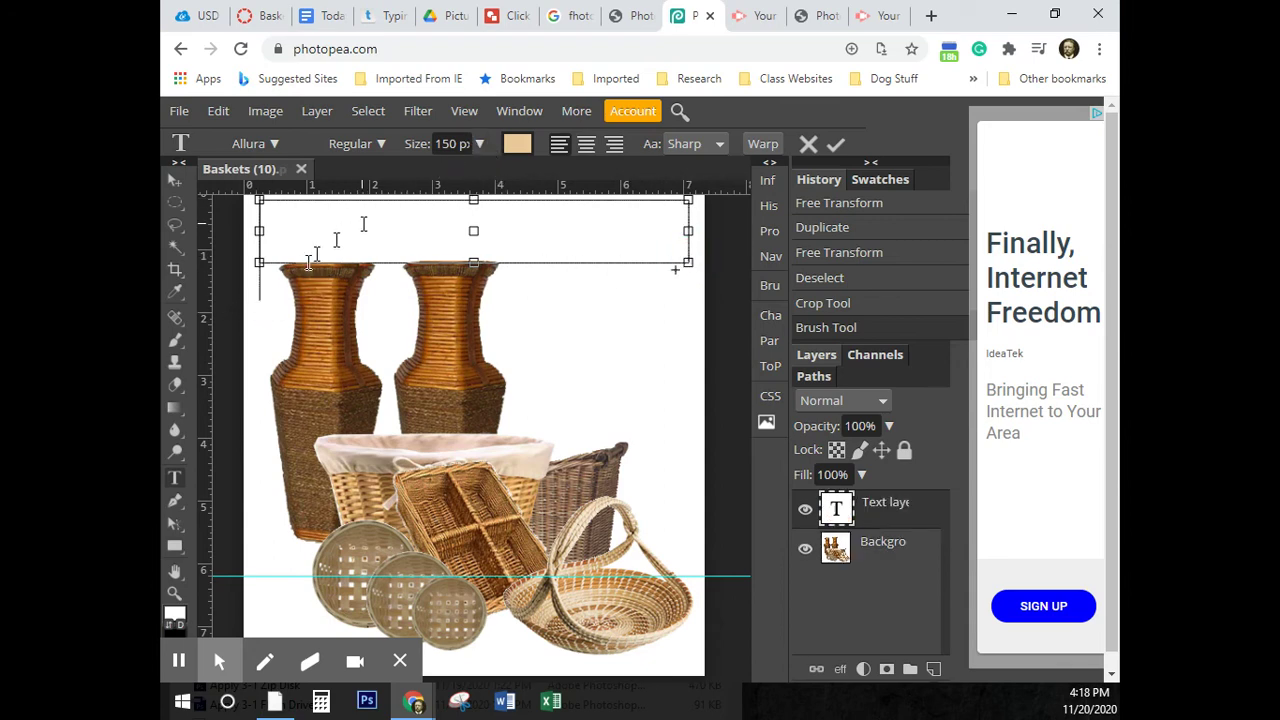
pyautogui.click(259, 310)
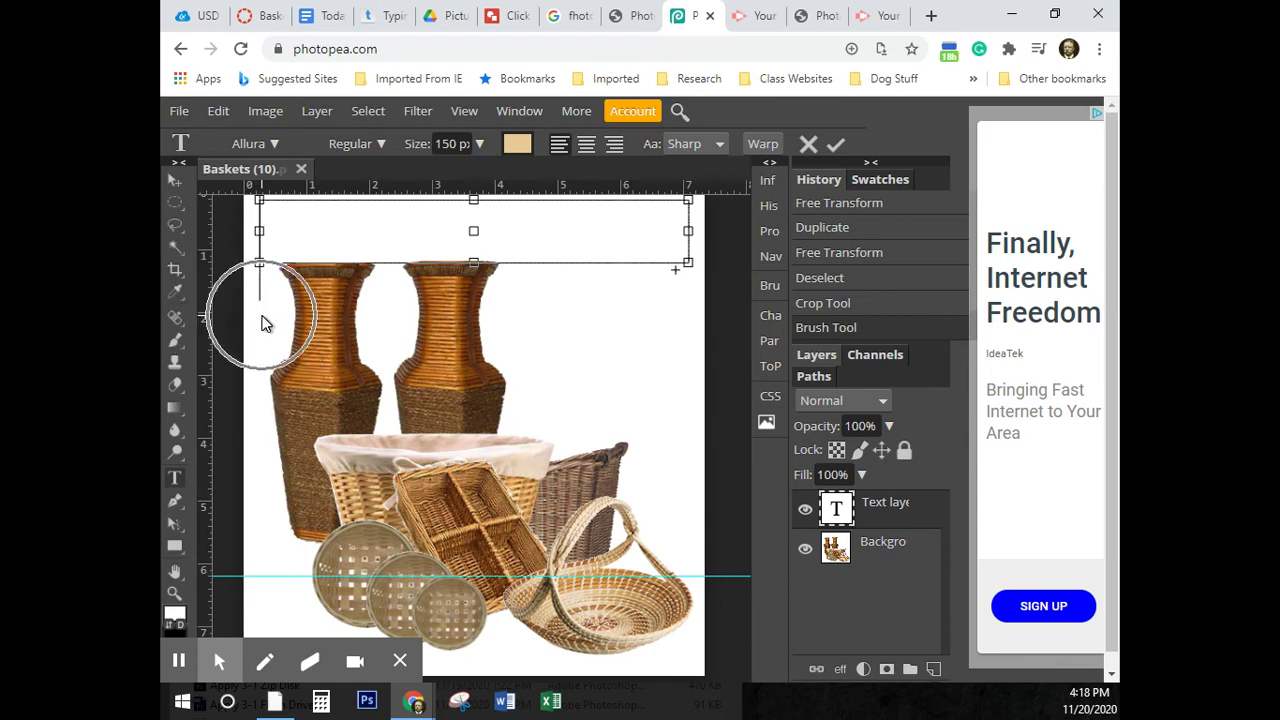
pyautogui.click(262, 305)
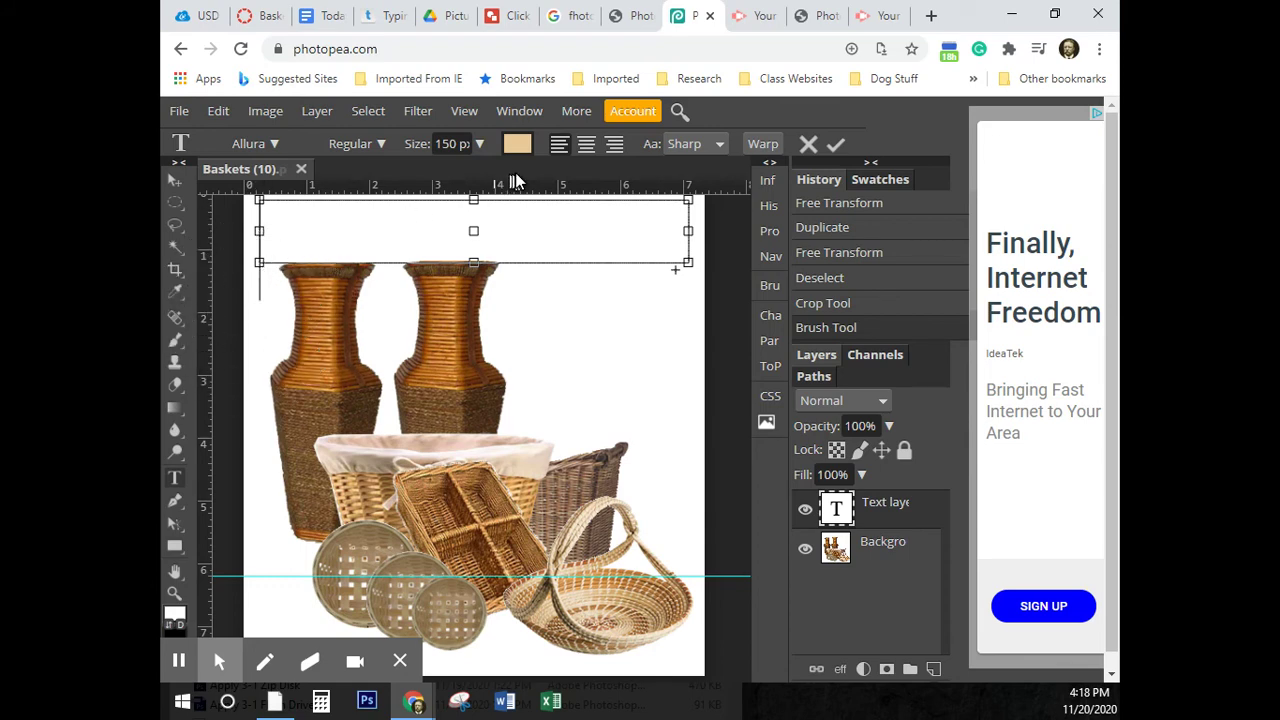
# Step: Set the text size to 85 px for the new text box above the vases
pyautogui.click(481, 143)
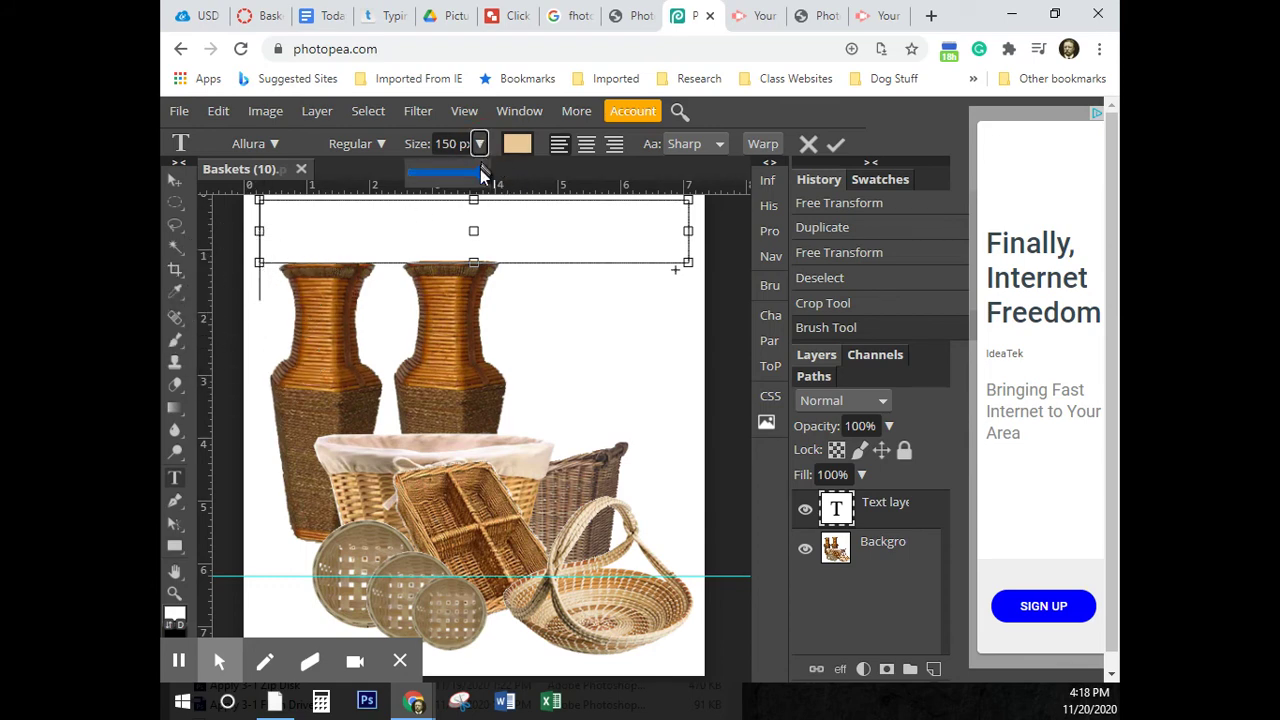
pyautogui.moveTo(480, 172); pyautogui.dragTo(470, 176)
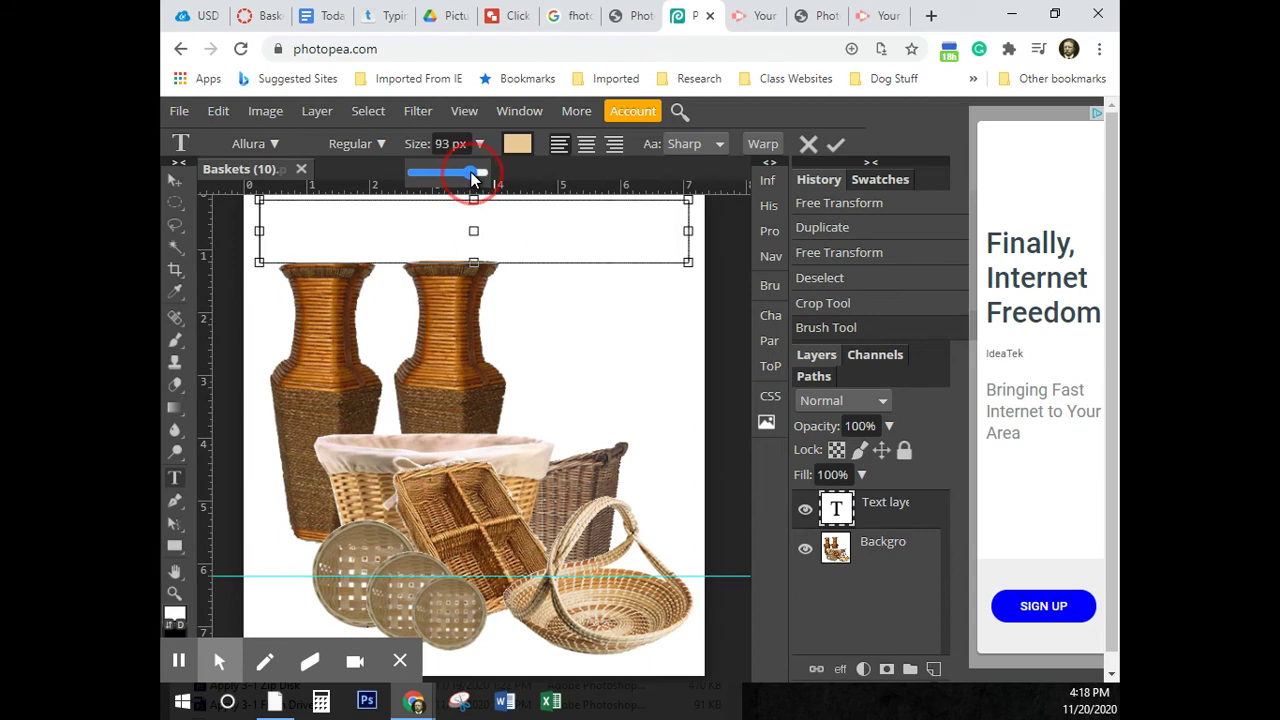
pyautogui.moveTo(473, 178); pyautogui.dragTo(467, 180)
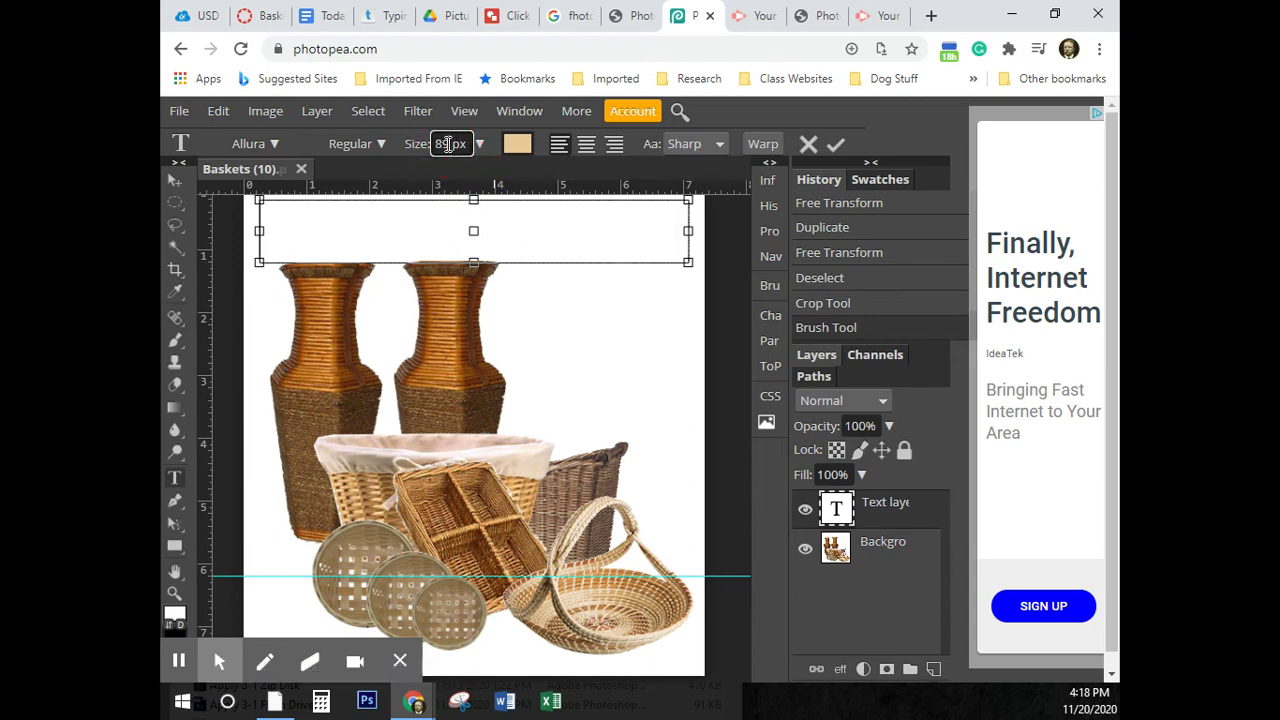
pyautogui.doubleClick(452, 144)
pyautogui.write('85')
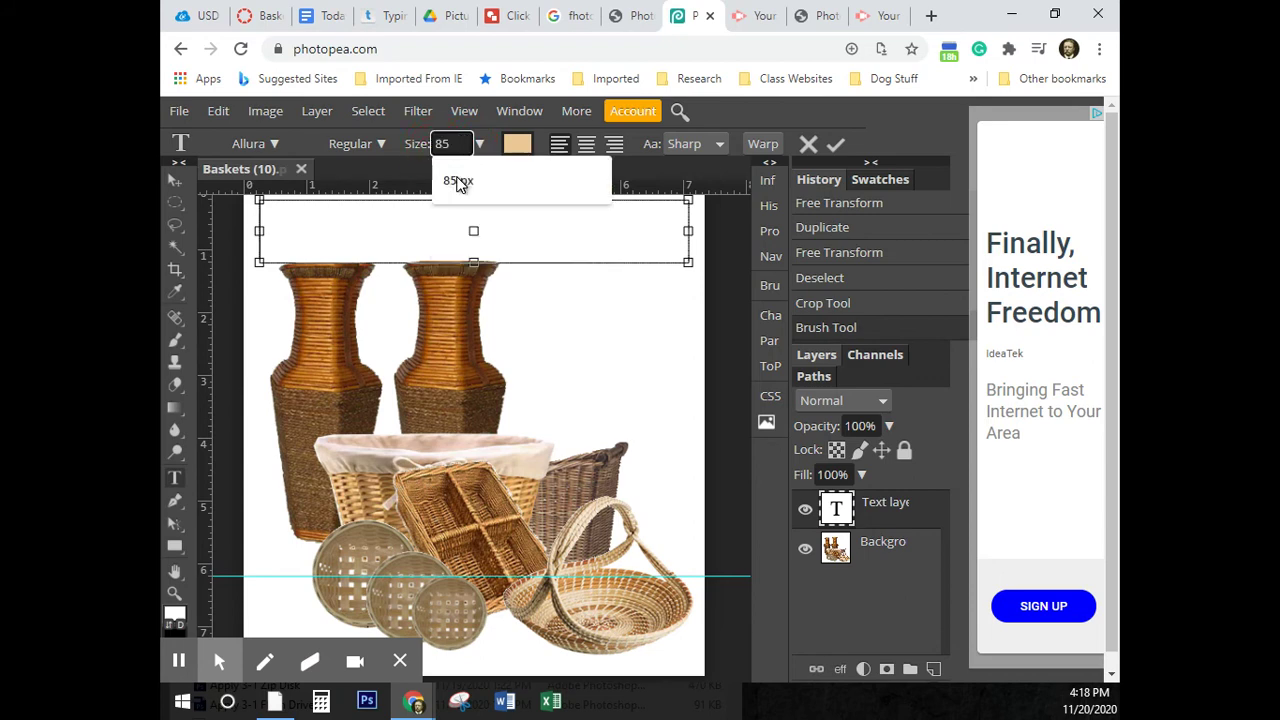
pyautogui.write(' pxMr')
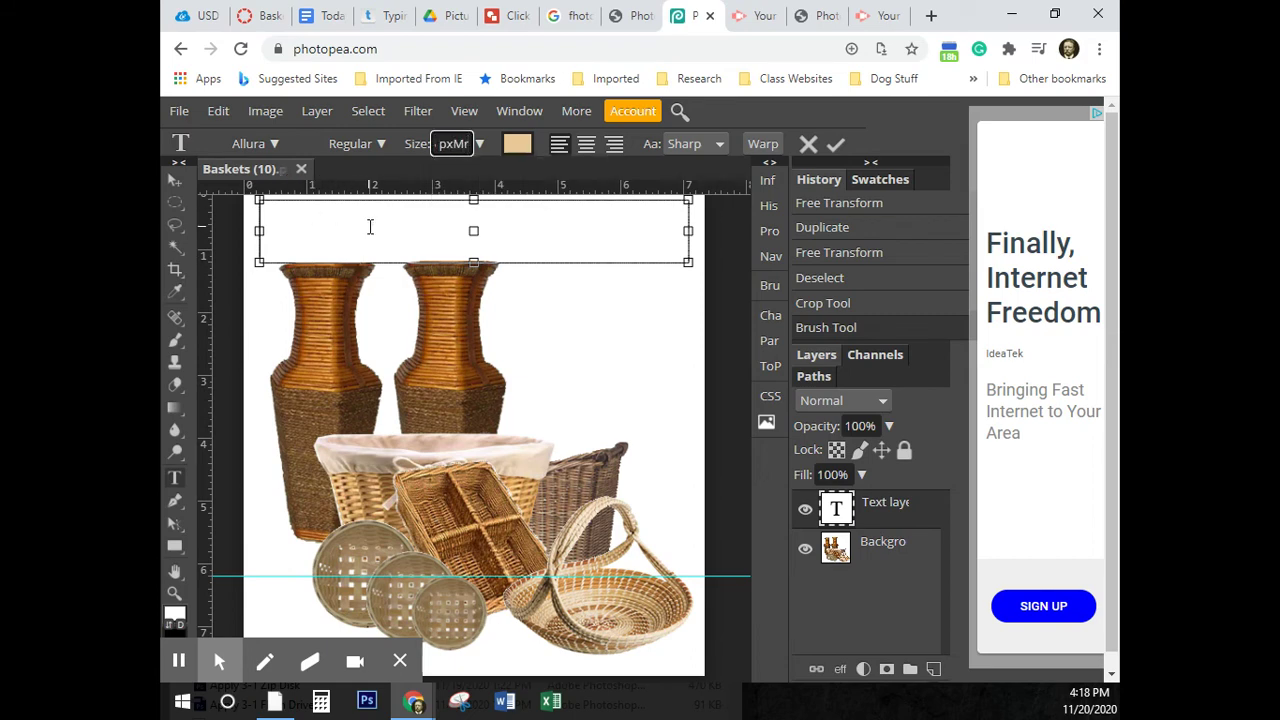
pyautogui.press('BackSpace')
pyautogui.press('BackSpace')
pyautogui.click(289, 237)
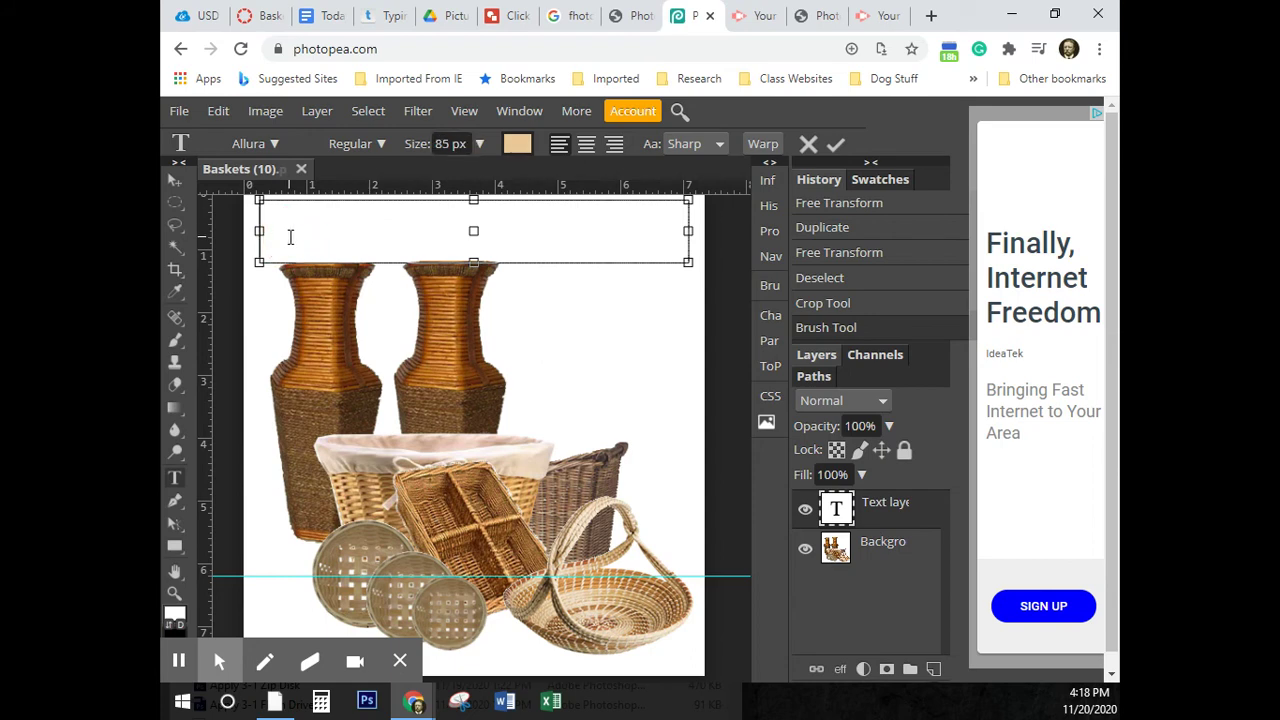
# Step: Enter the person's title and surname as the heading text above the vases and commit the text layer
pyautogui.click(463, 143)
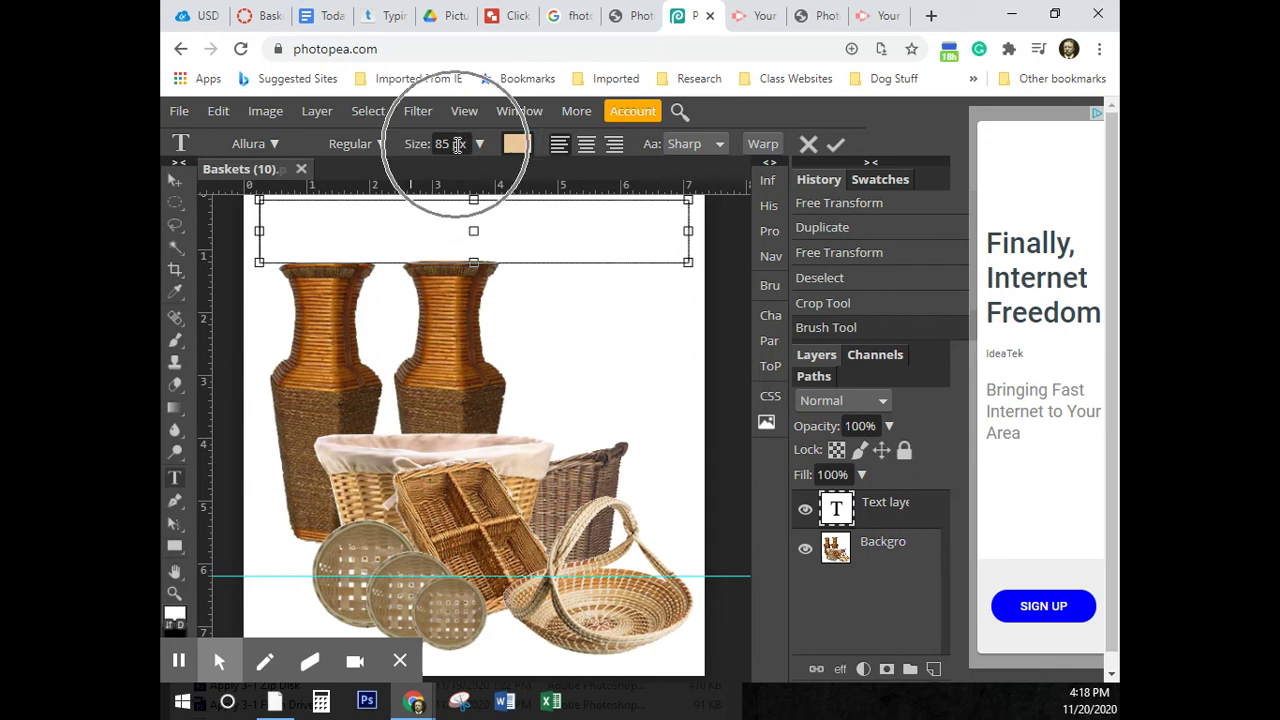
pyautogui.click(285, 243)
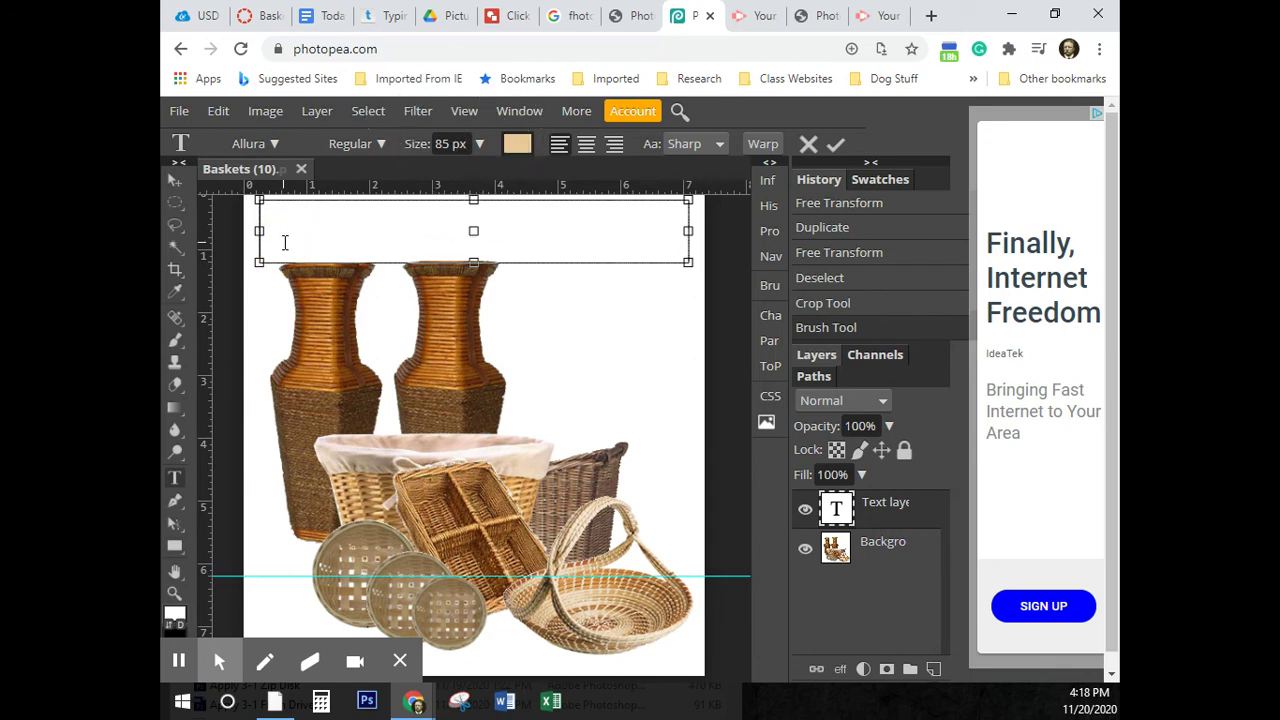
pyautogui.write('Mr')
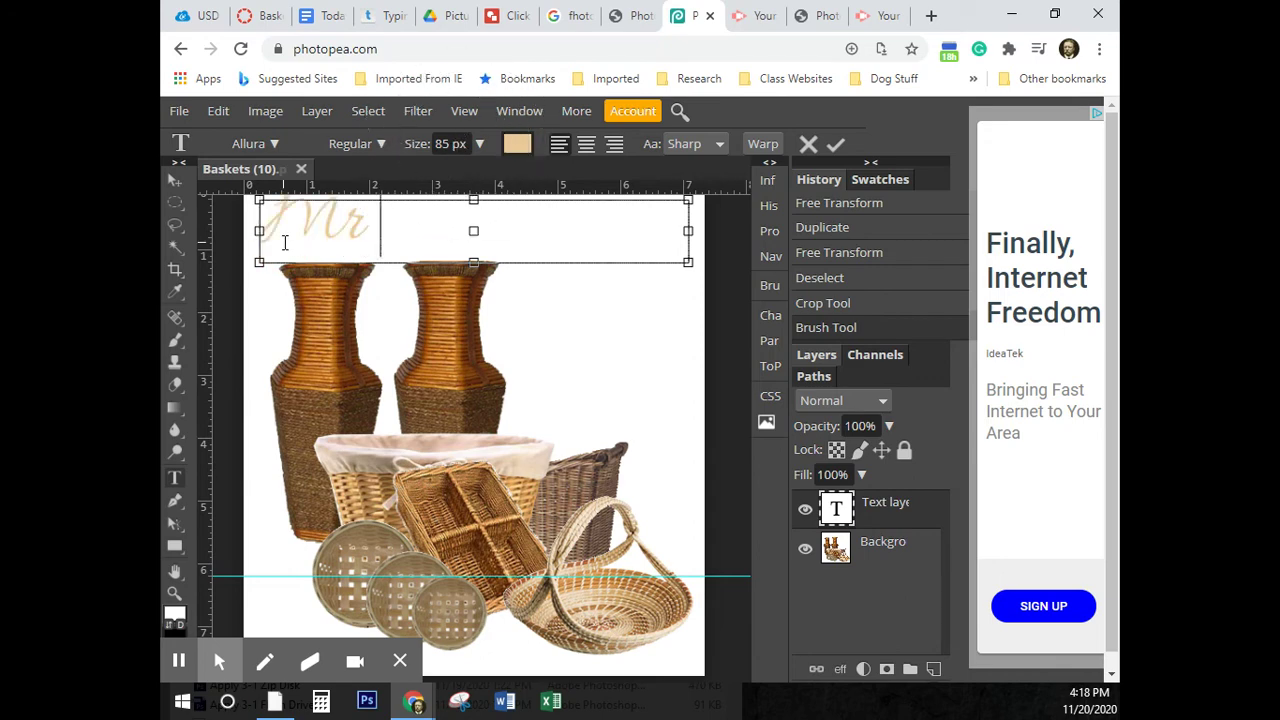
pyautogui.write(' Crawford')
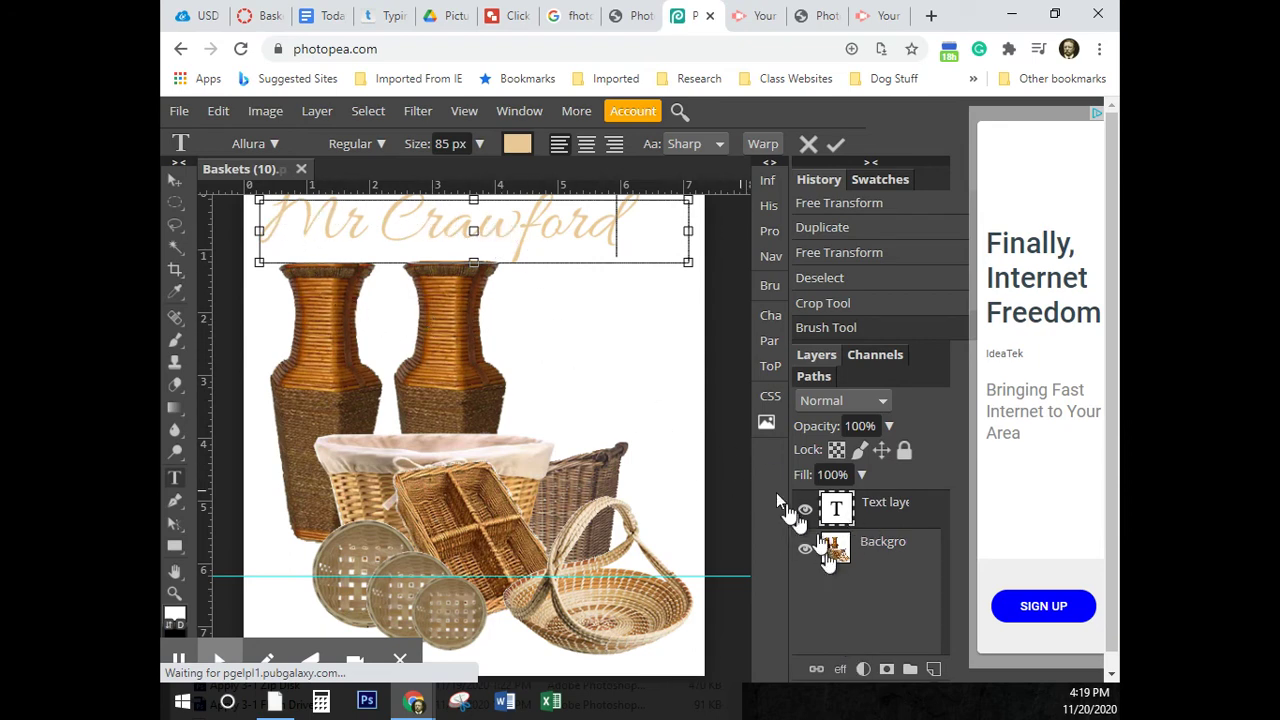
pyautogui.click(884, 512)
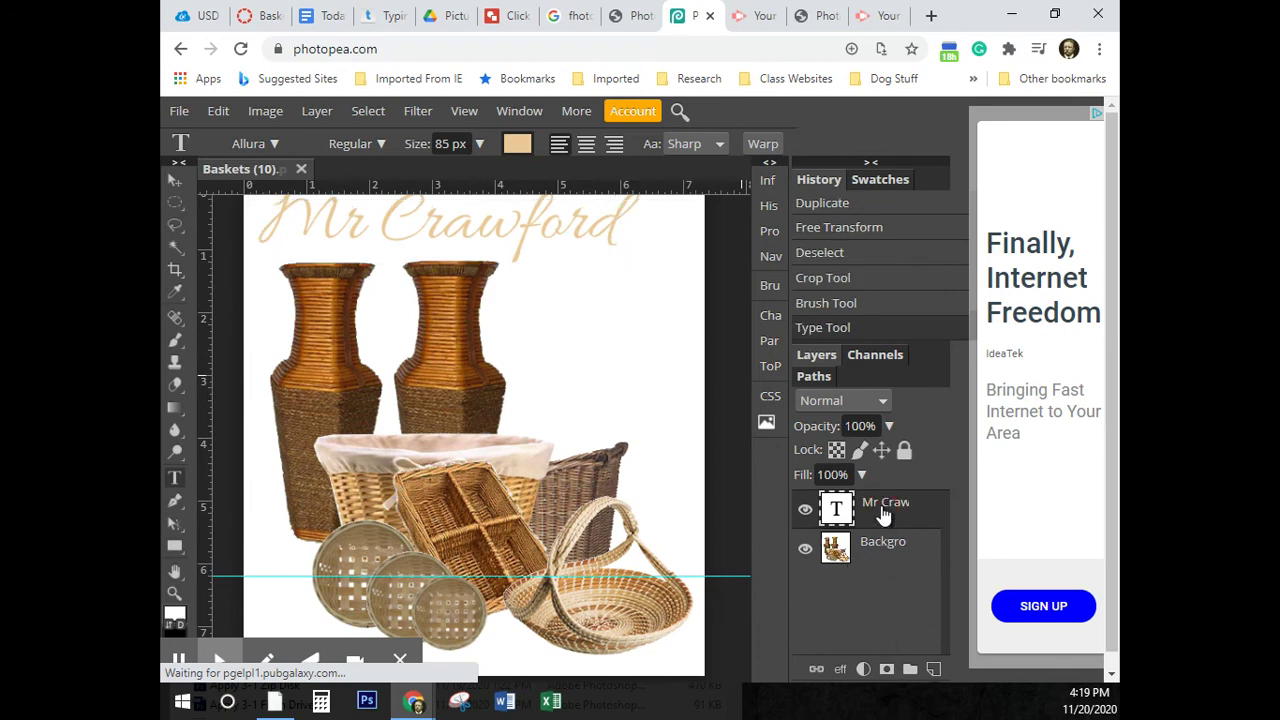
pyautogui.doubleClick(884, 505)
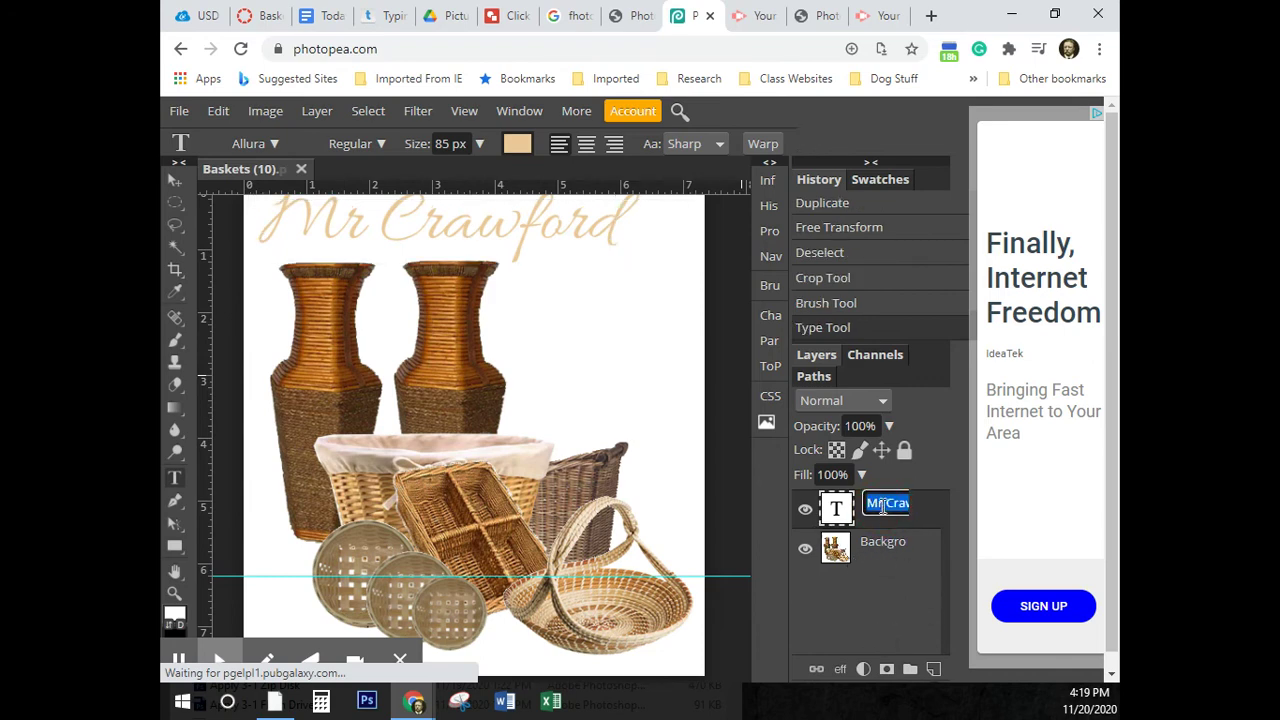
pyautogui.click(927, 514)
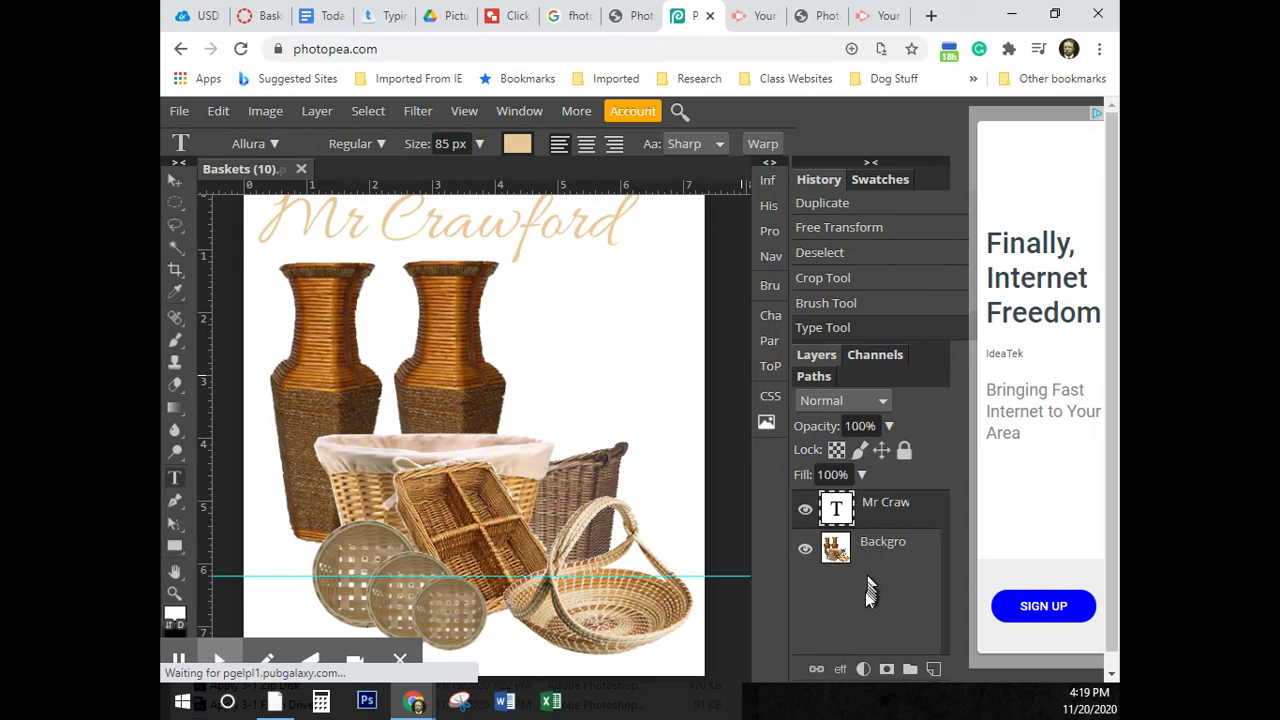
# Step: Add a Stroke layer style to the heading text layer
pyautogui.click(841, 672)
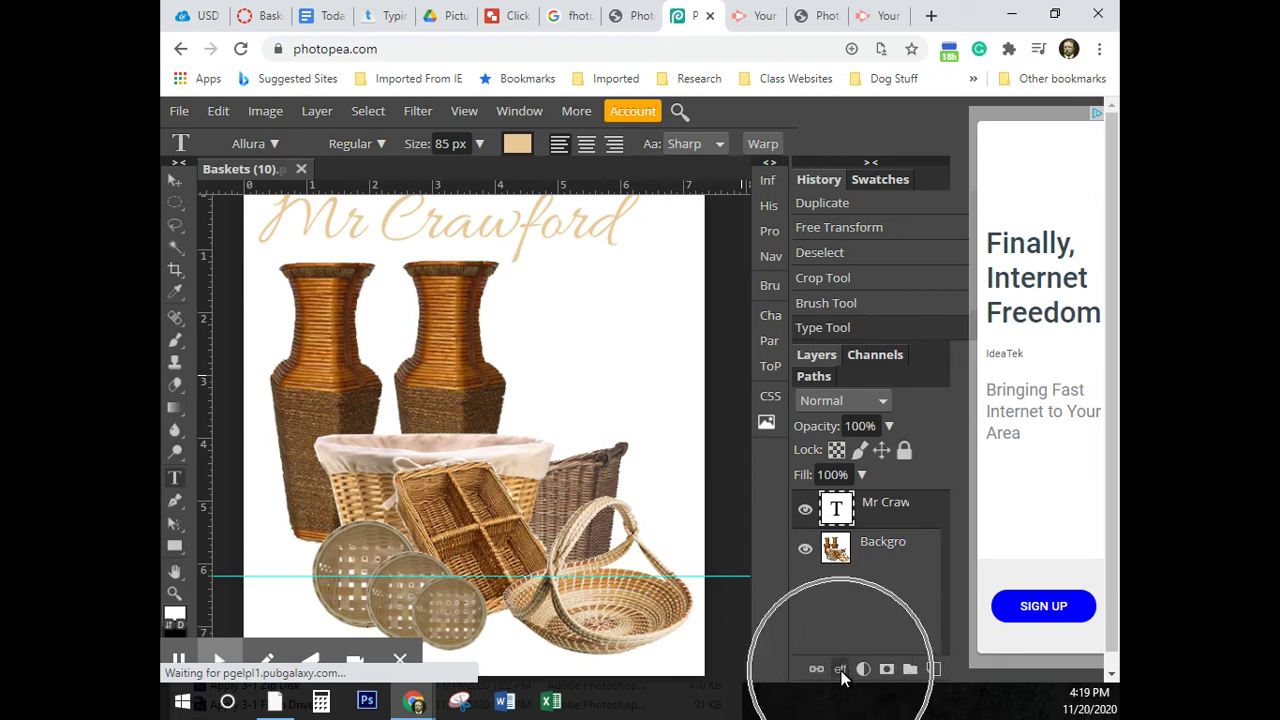
pyautogui.click(842, 672)
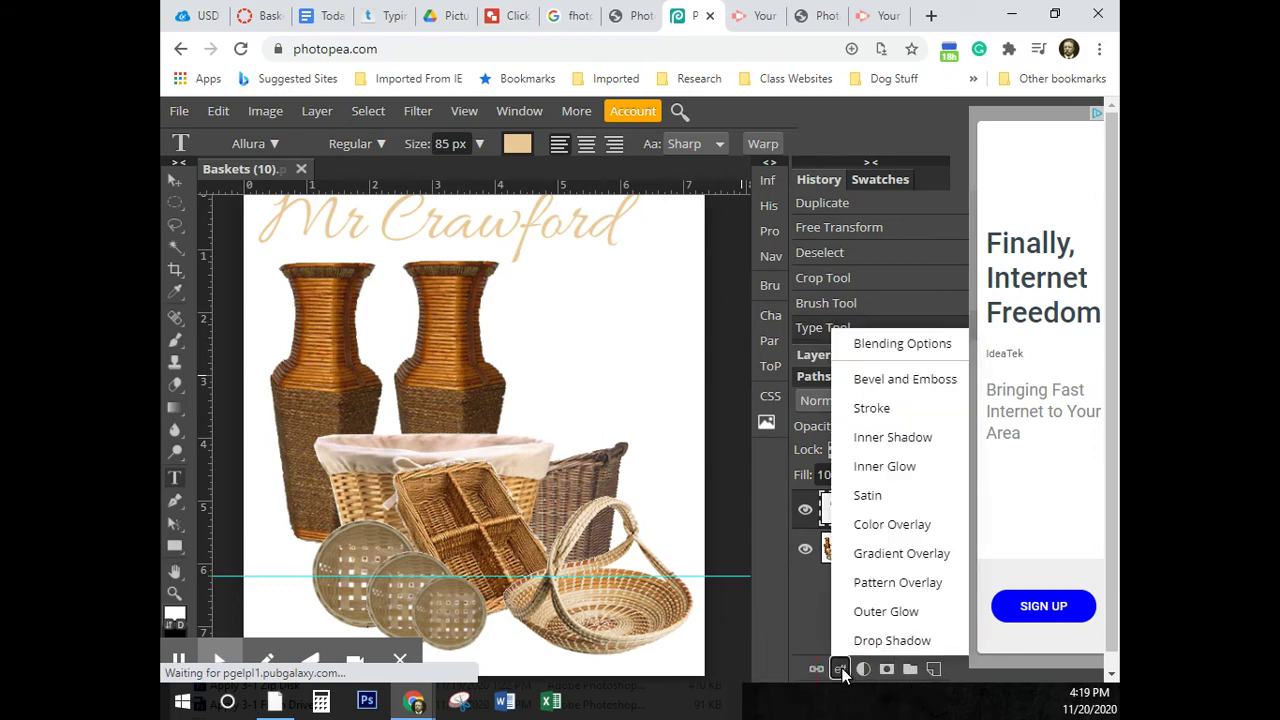
pyautogui.click(884, 407)
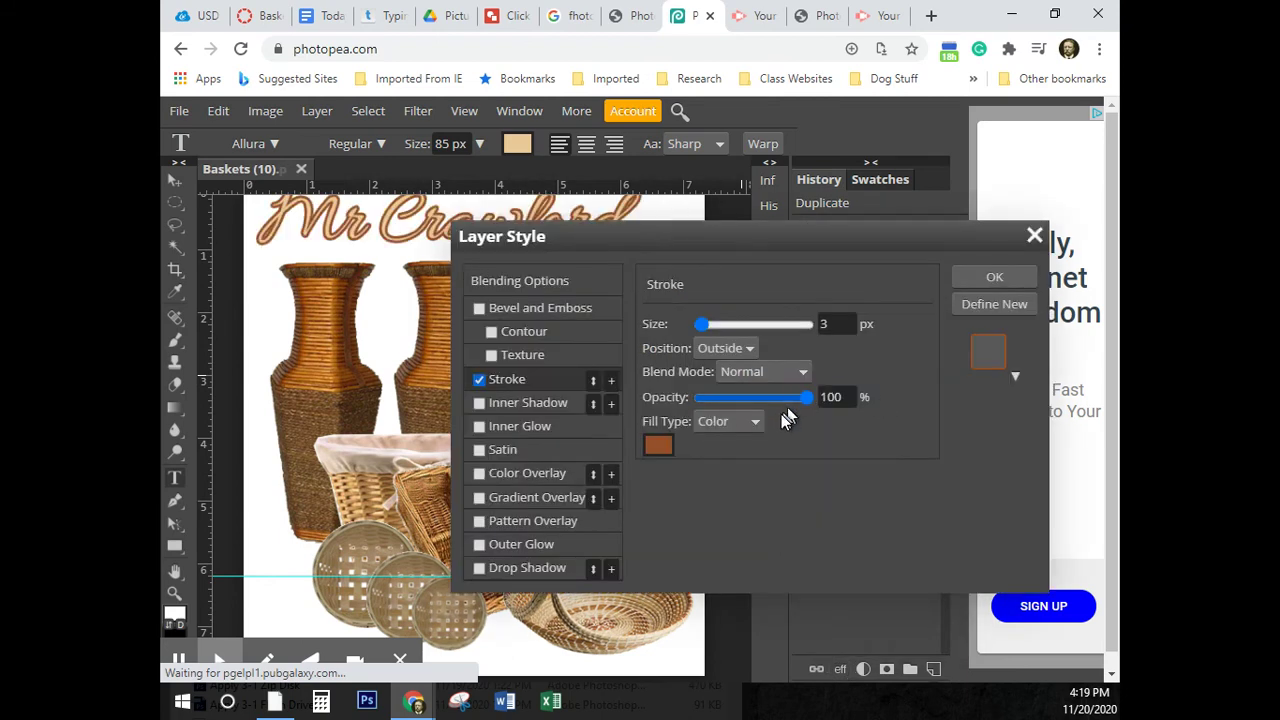
# Step: Change the stroke colour to brown 85470e by sampling the neck of the left vase, and apply the layer style
pyautogui.click(660, 447)
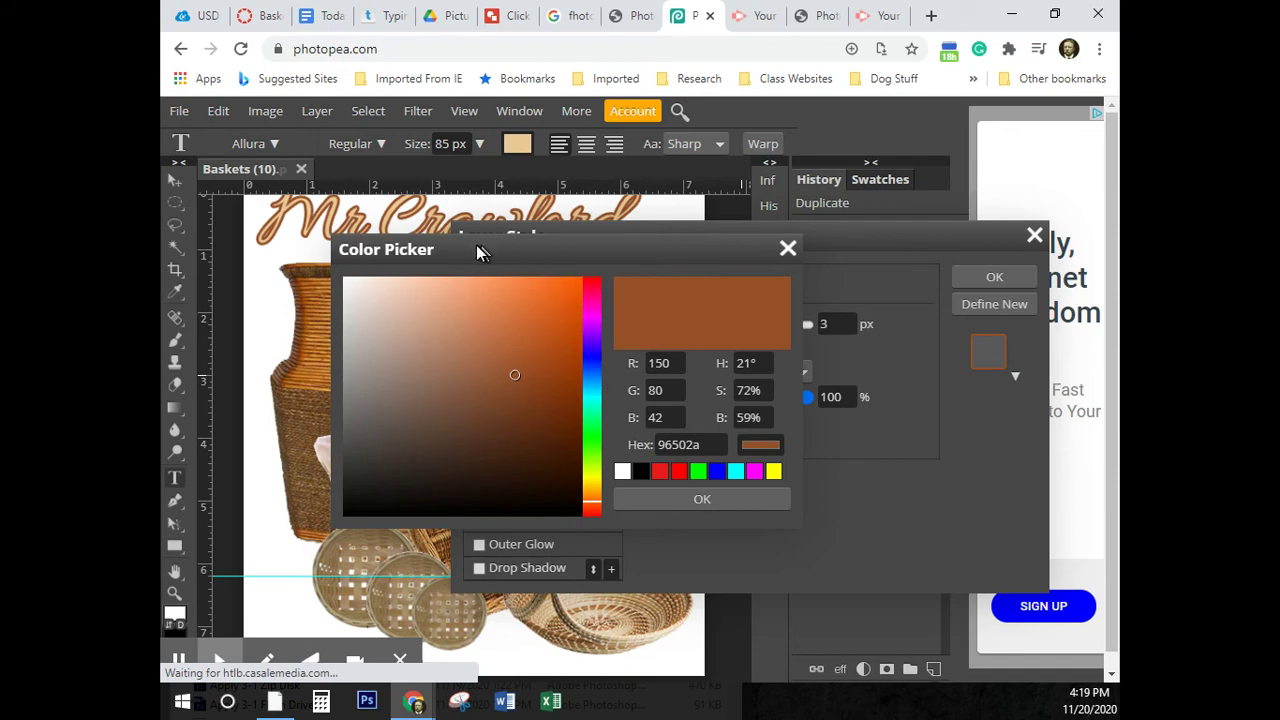
pyautogui.moveTo(466, 252); pyautogui.dragTo(578, 266)
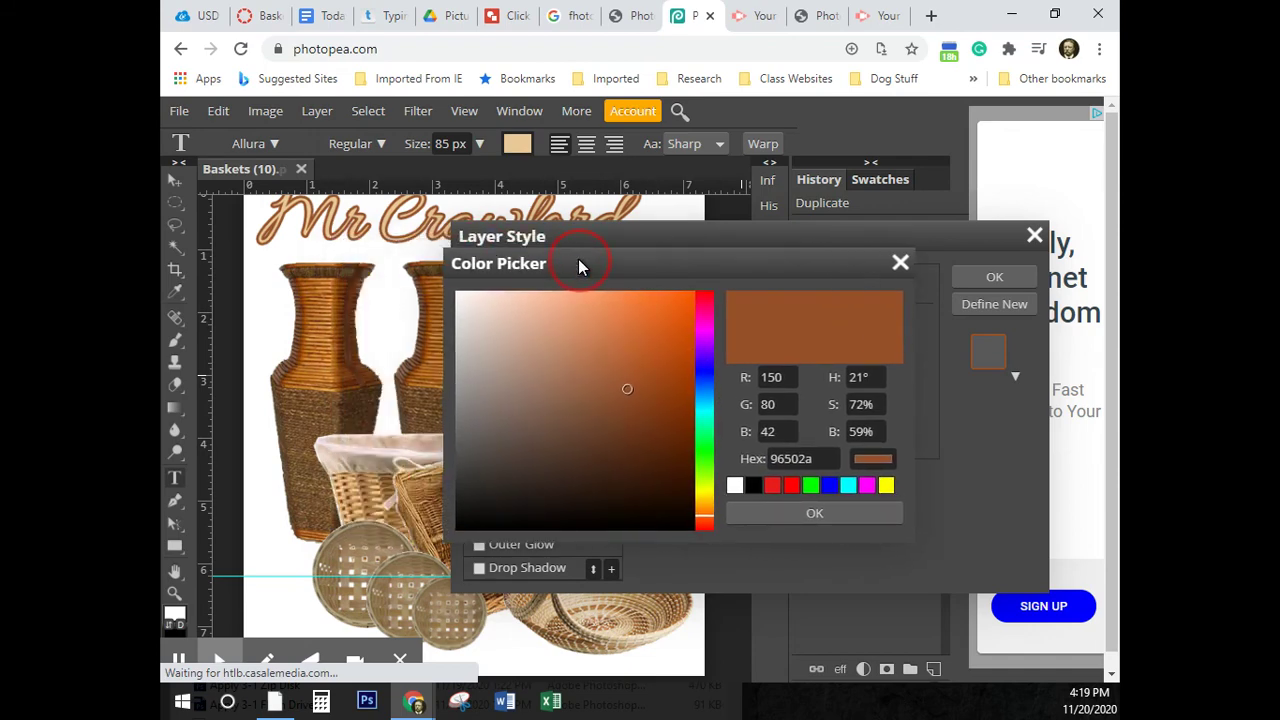
pyautogui.click(332, 352)
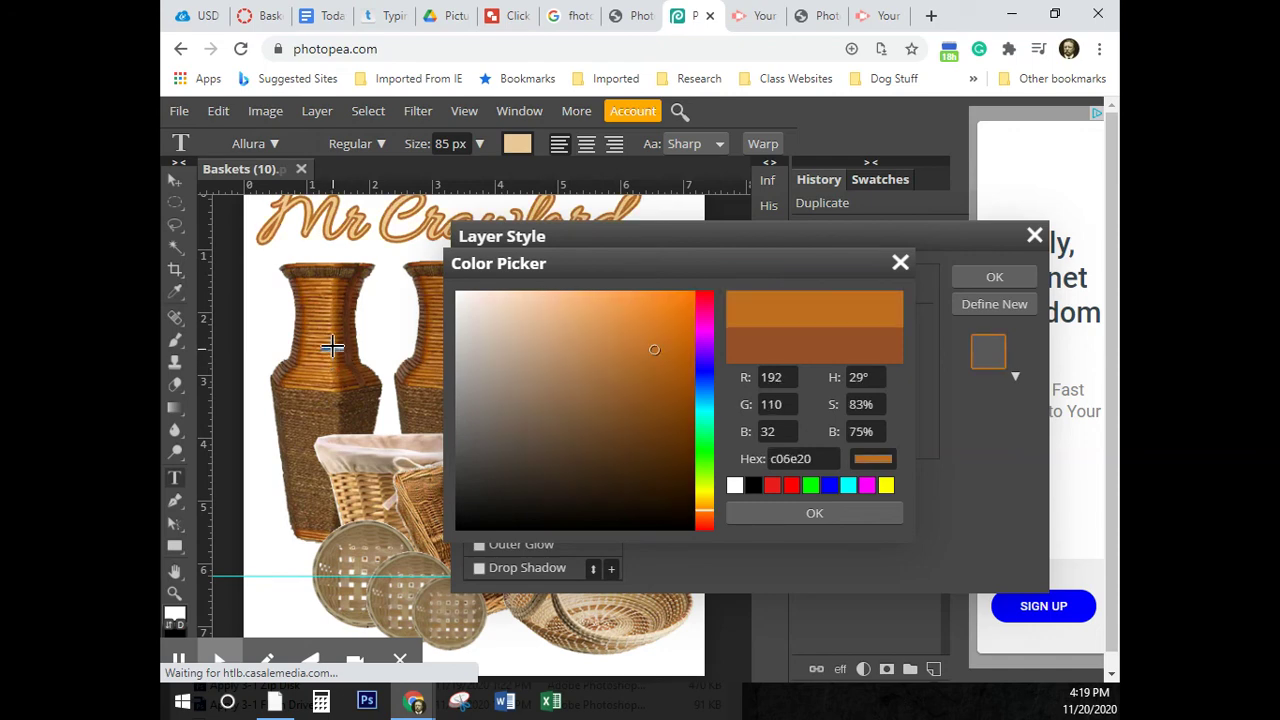
pyautogui.click(337, 333)
pyautogui.click(332, 342)
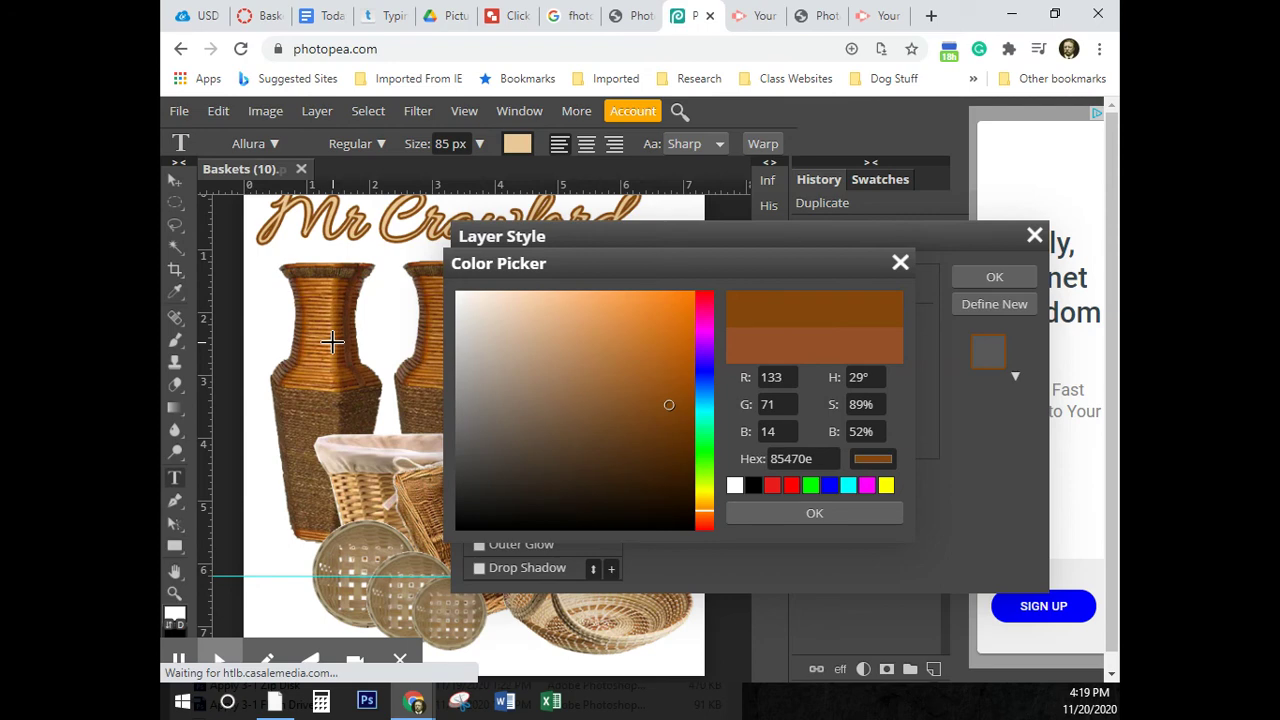
pyautogui.click(808, 514)
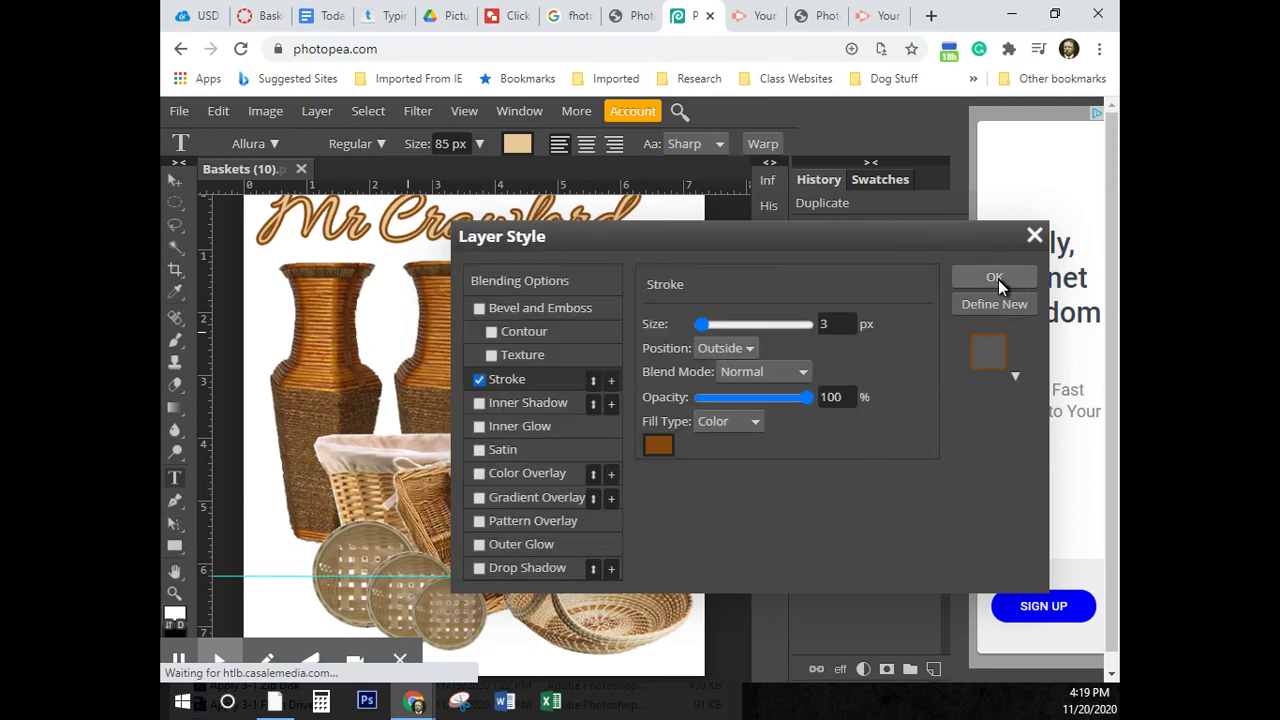
pyautogui.click(998, 279)
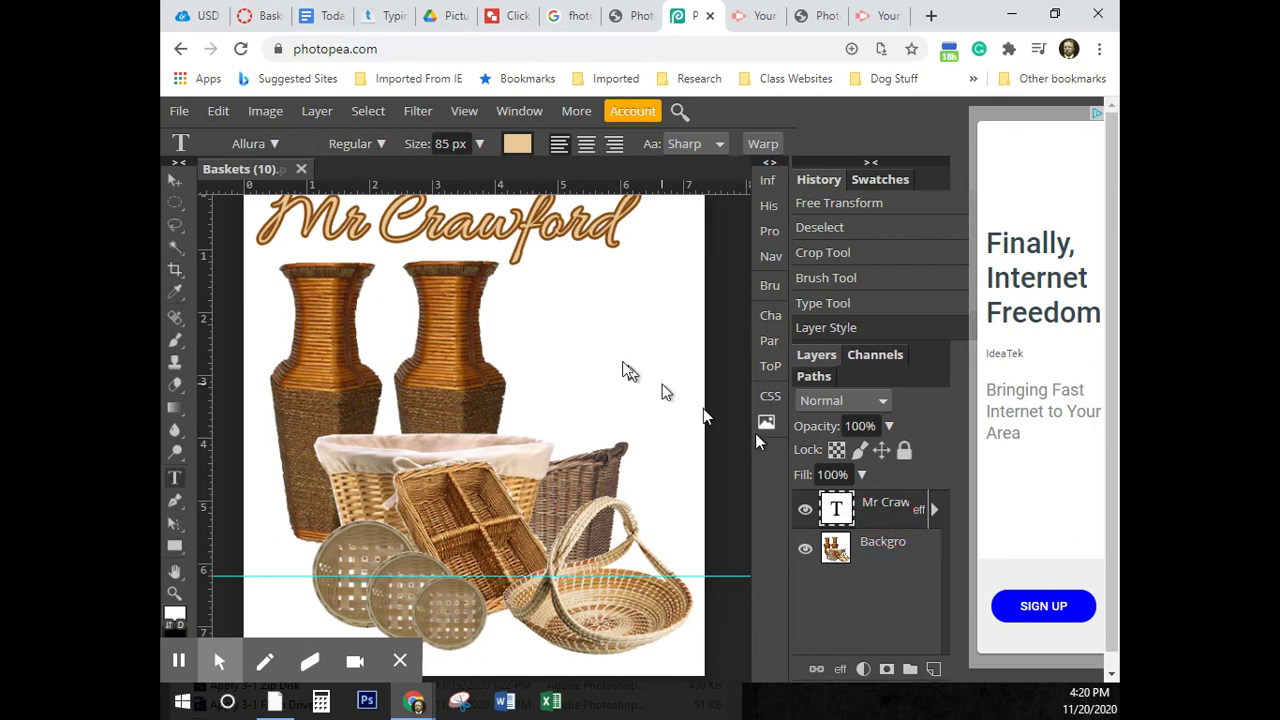
# Step: Move the heading text slightly down and to the right so that it sits fully inside the canvas above the vases
pyautogui.click(172, 183)
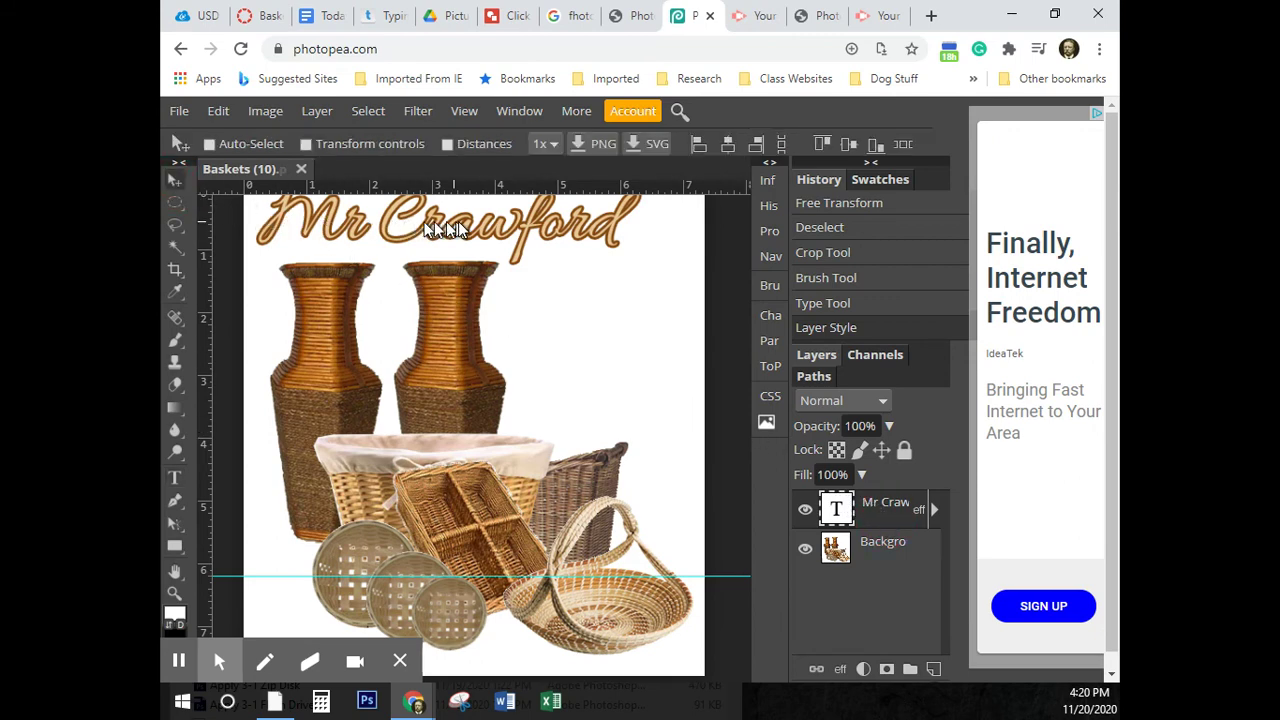
pyautogui.click(500, 235)
pyautogui.moveTo(502, 240); pyautogui.dragTo(505, 235)
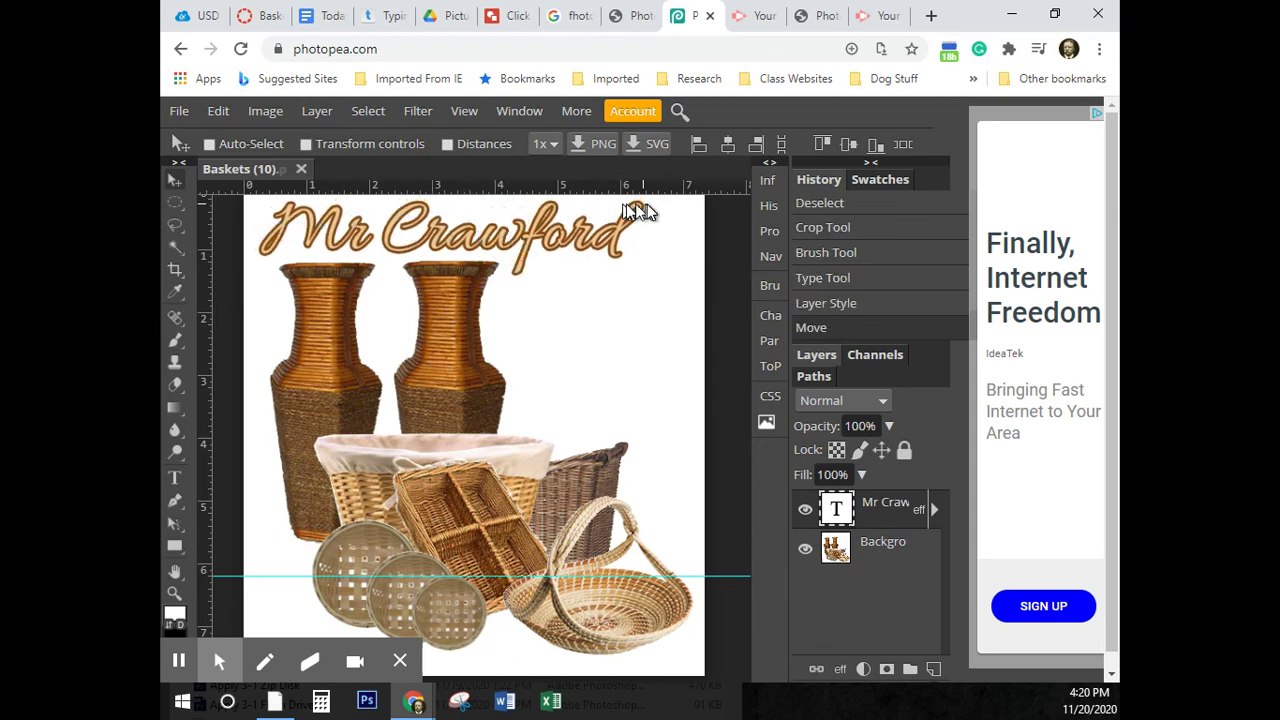
pyautogui.click(493, 246)
pyautogui.moveTo(493, 246)
pyautogui.mouseDown()
pyautogui.moveTo(495, 231)
pyautogui.moveTo(500, 251)
pyautogui.mouseUp()
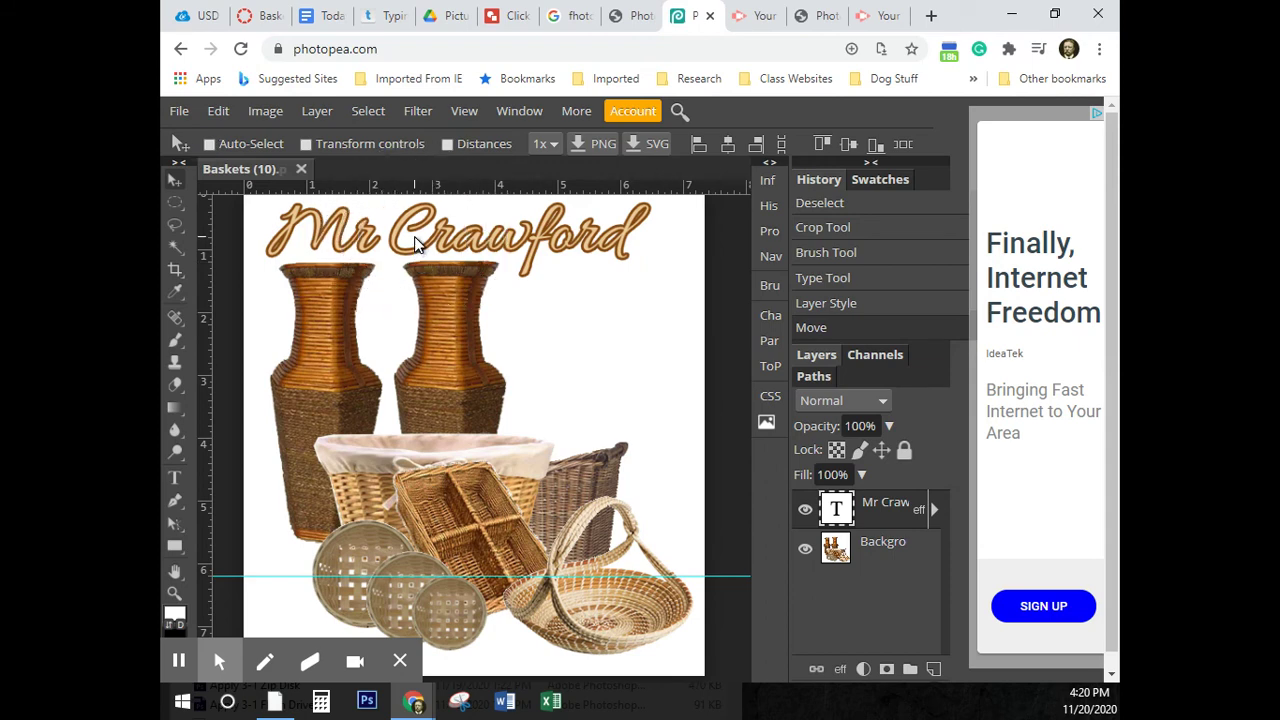
pyautogui.press('ctrl')
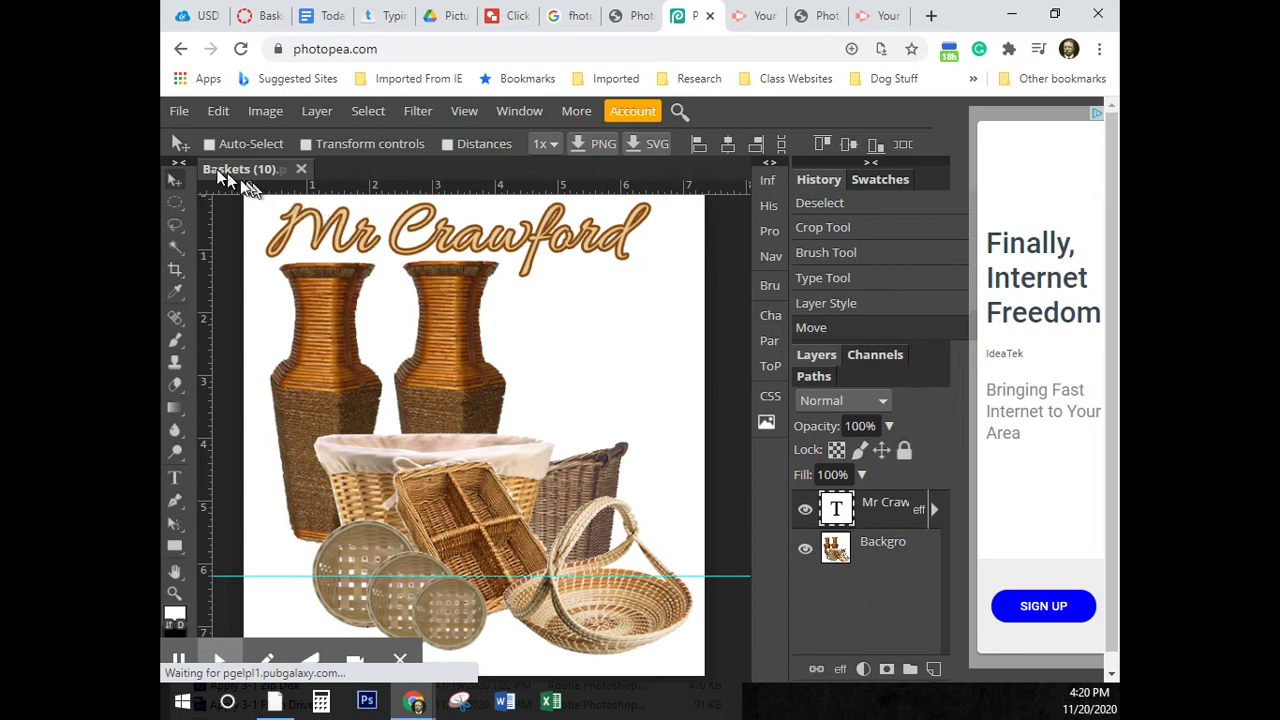
# Step: Open the export settings for a JPG copy of the image and set the quality to 100%
pyautogui.click(179, 113)
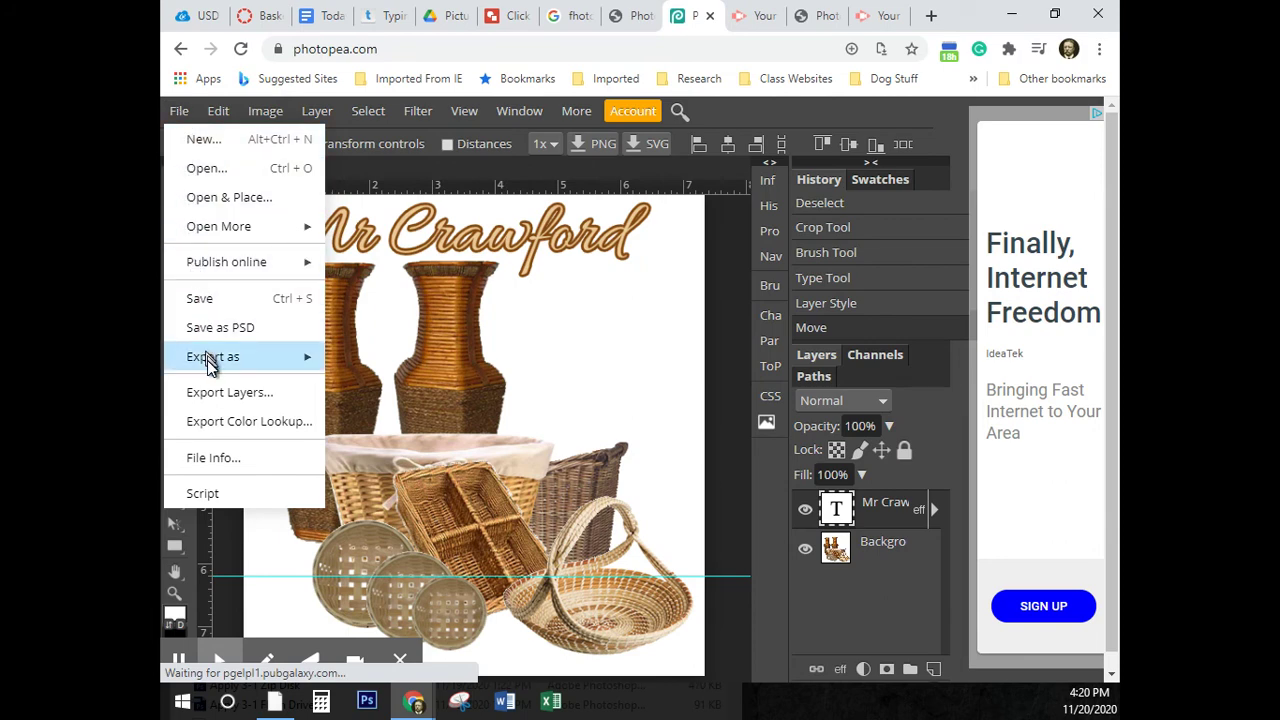
pyautogui.moveTo(209, 365)
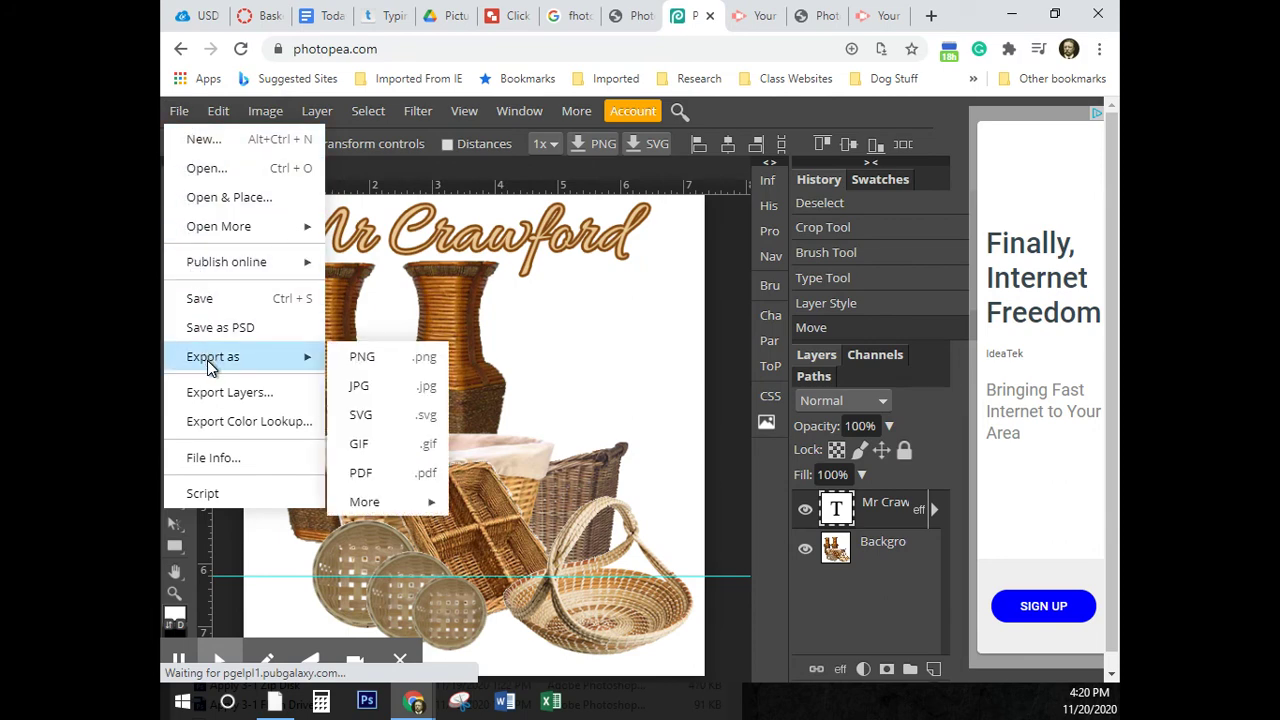
pyautogui.click(362, 388)
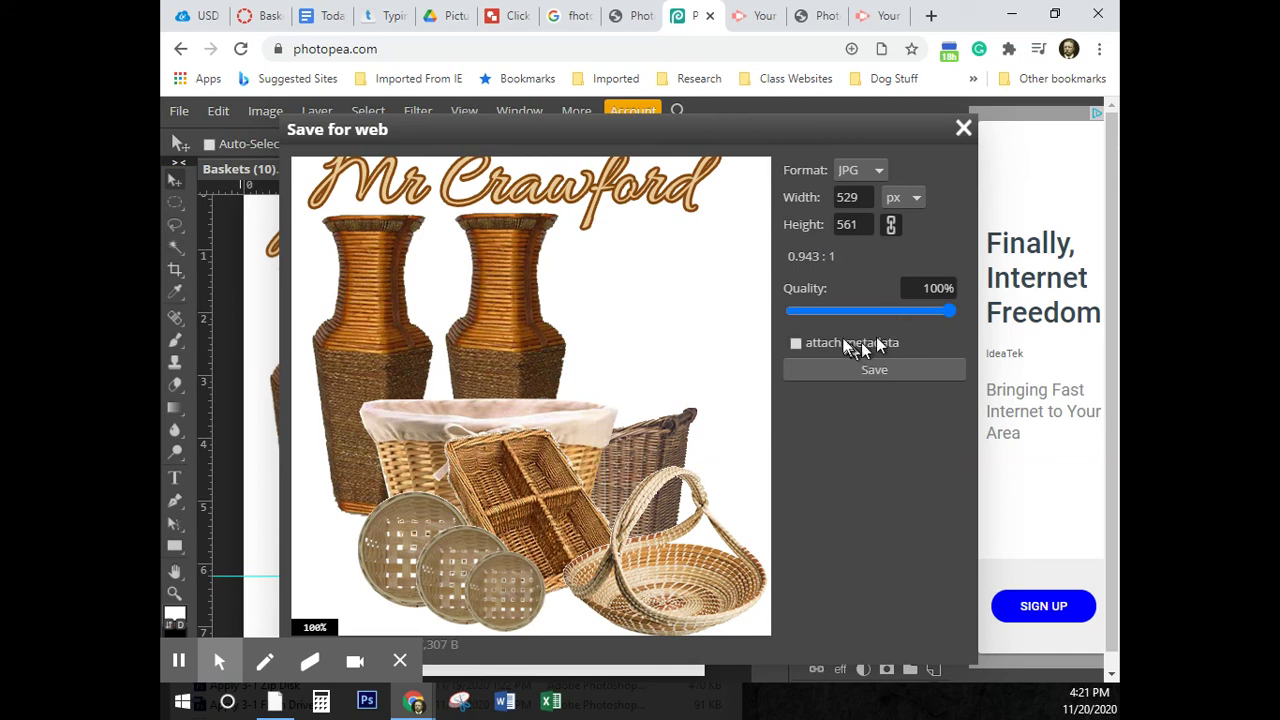
pyautogui.moveTo(949, 313)
pyautogui.mouseDown()
pyautogui.moveTo(829, 318)
pyautogui.moveTo(973, 318)
pyautogui.mouseUp()
pyautogui.click(859, 210)
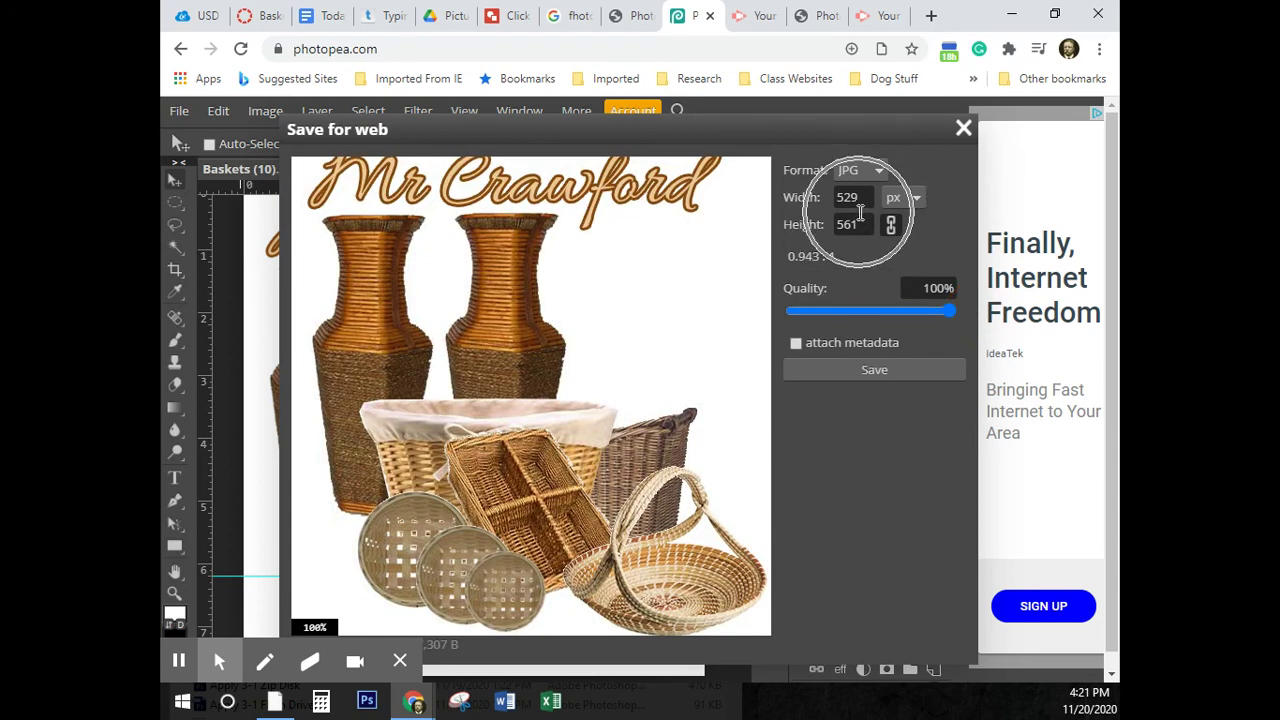
pyautogui.click(860, 212)
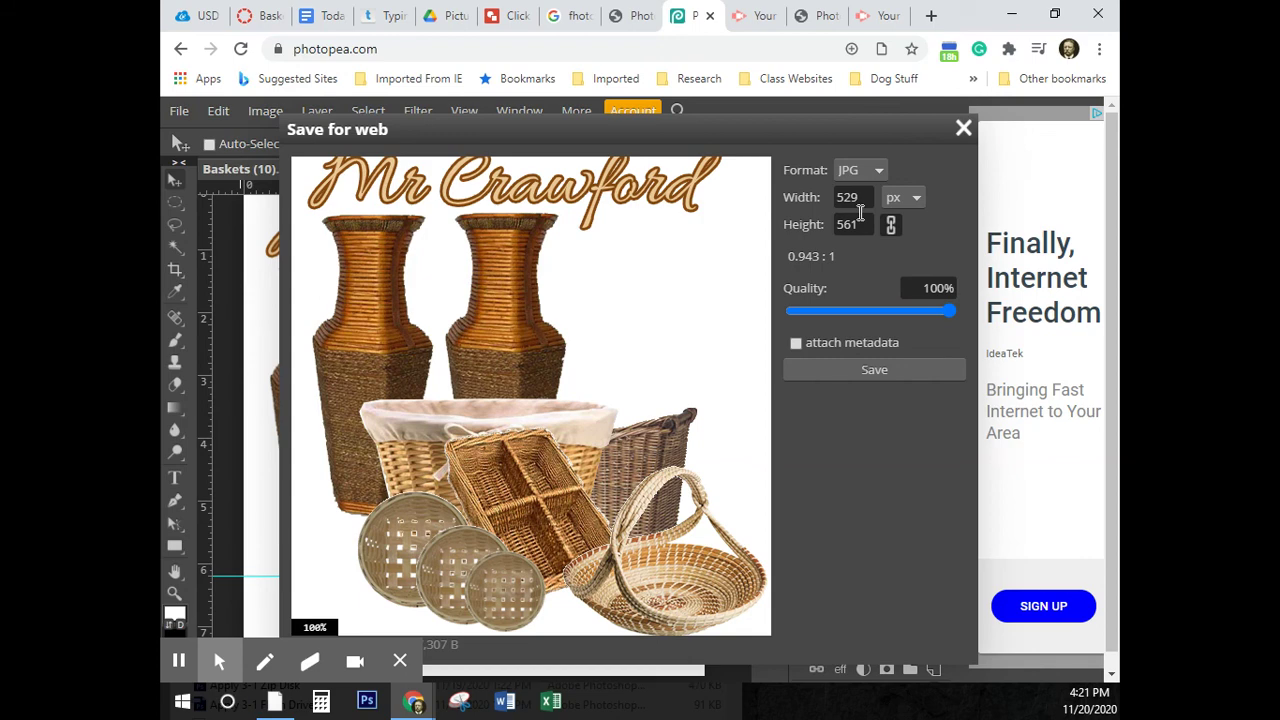
pyautogui.click(862, 202)
pyautogui.click(857, 199)
pyautogui.click(857, 197)
pyautogui.click(857, 198)
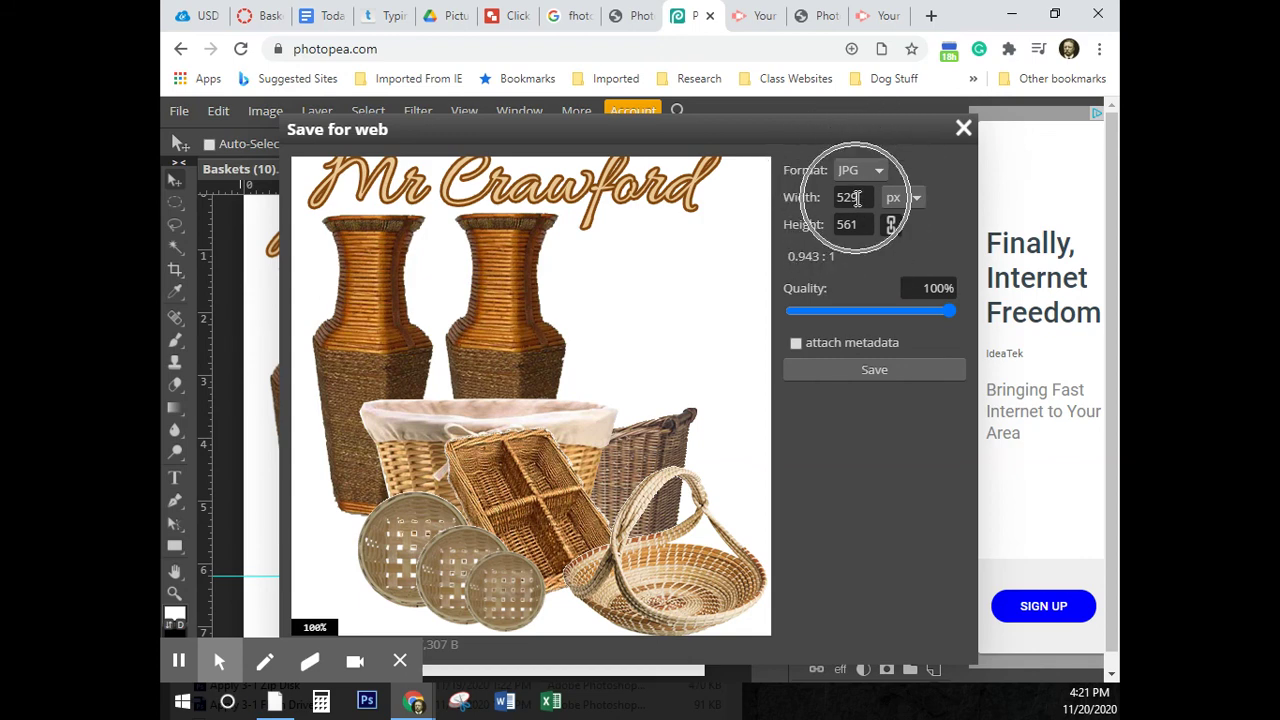
pyautogui.click(860, 224)
pyautogui.click(860, 224)
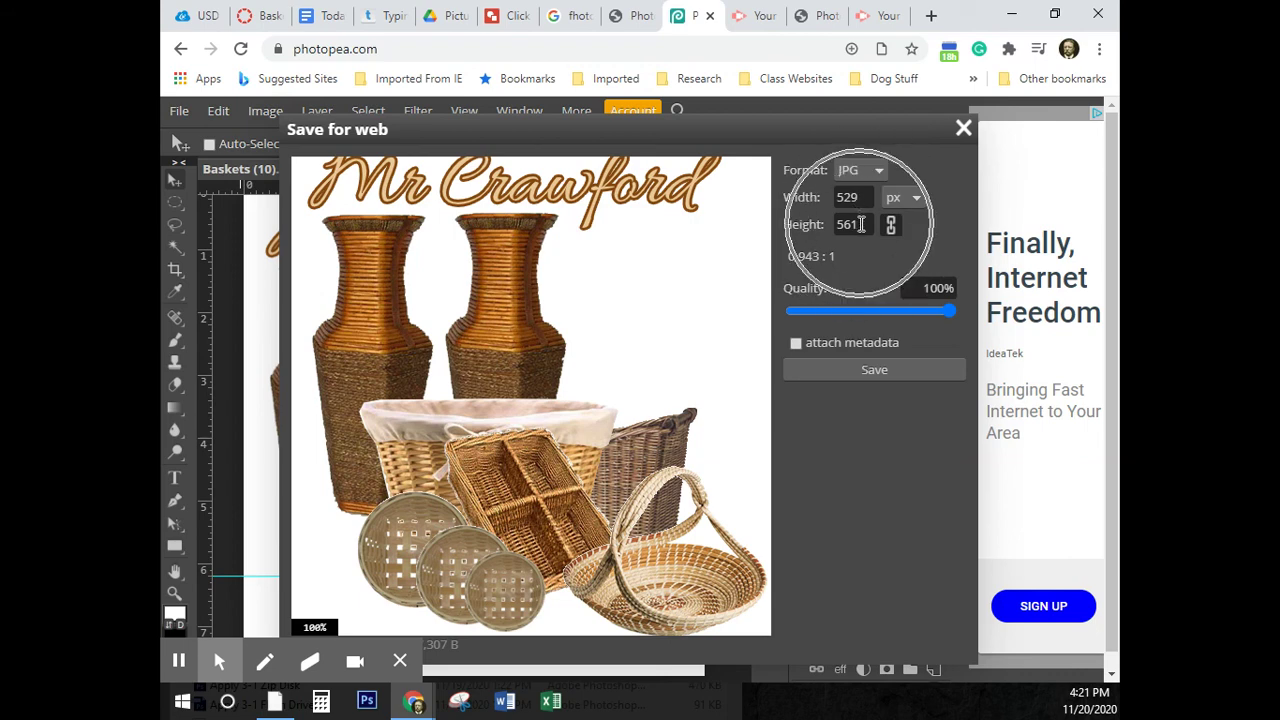
pyautogui.click(862, 202)
pyautogui.click(863, 205)
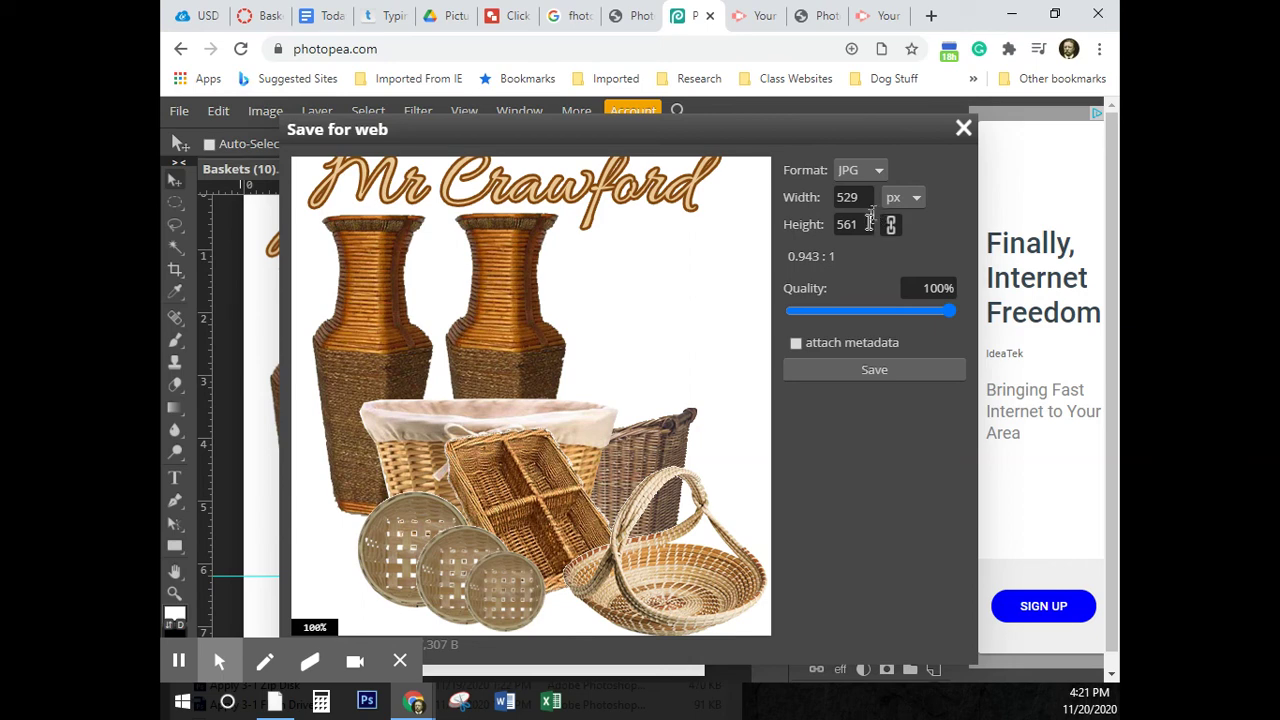
pyautogui.click(853, 200)
pyautogui.click(939, 281)
pyautogui.click(939, 281)
# Step: Keep JPG as the export format and save the composition at 100% quality
pyautogui.click(873, 172)
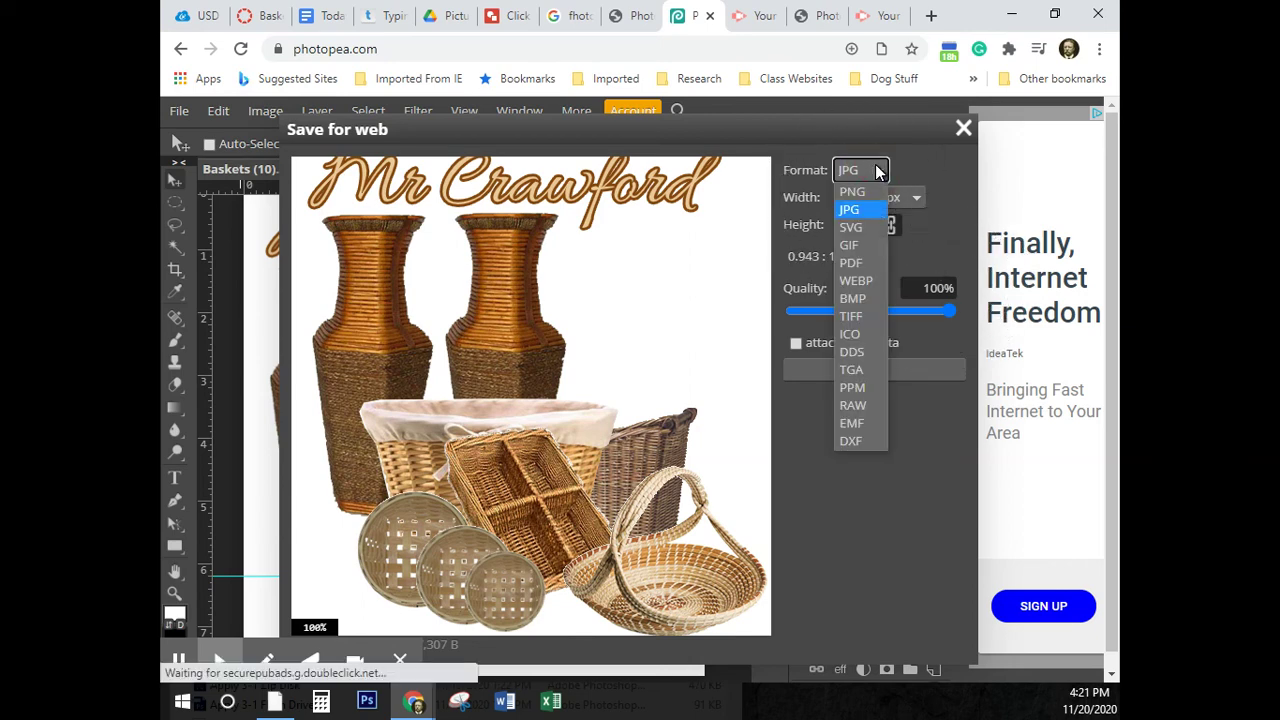
pyautogui.click(855, 218)
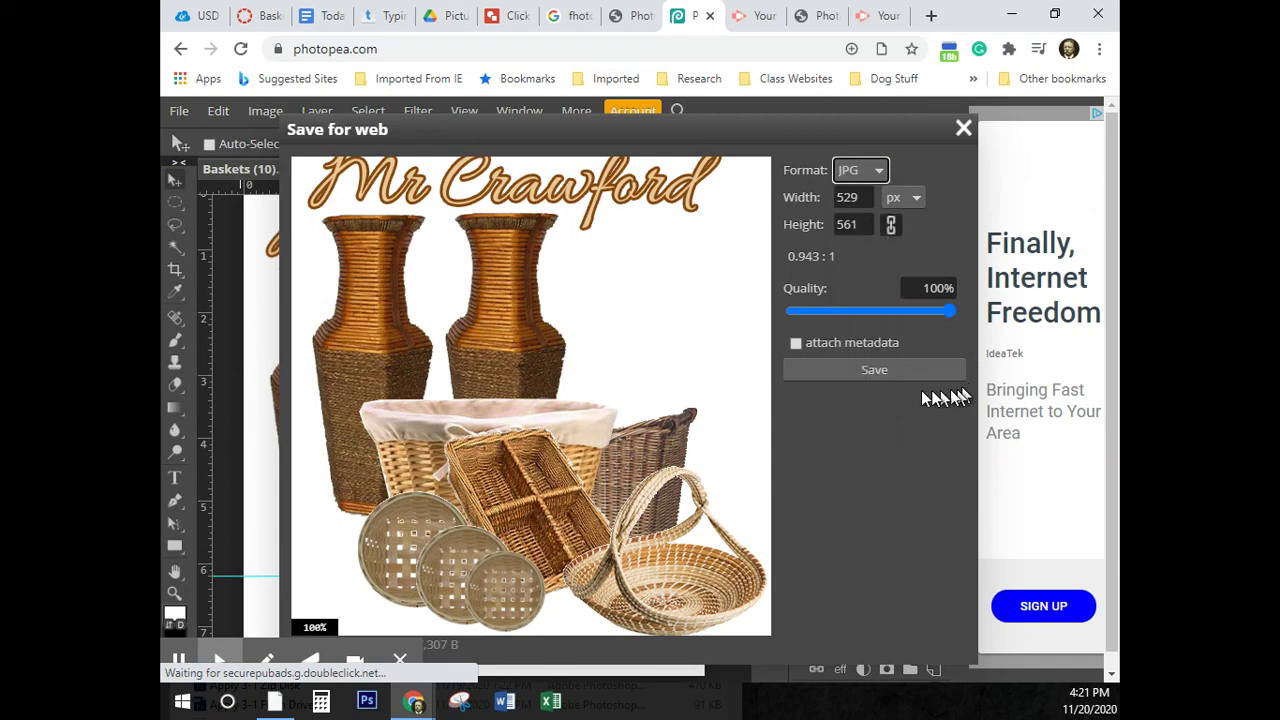
pyautogui.click(868, 370)
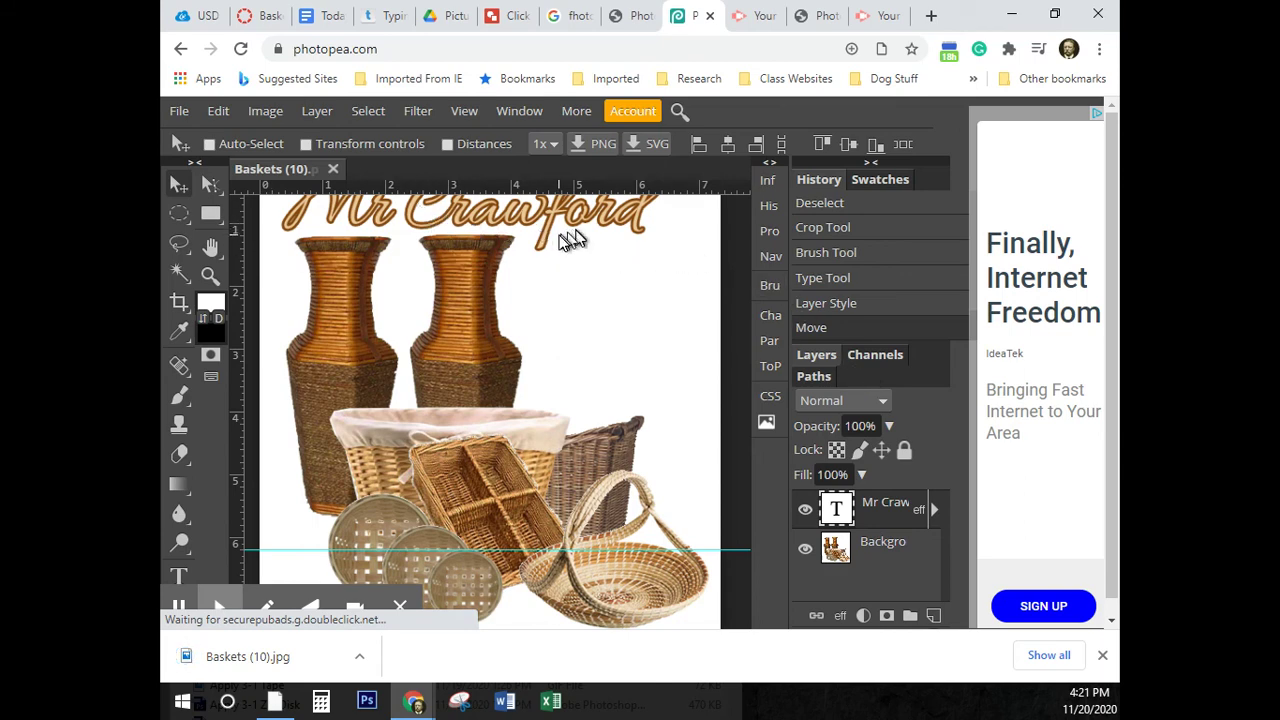
# Step: Show the exported Baskets (10) JPG in the Downloads folder and open it for viewing
pyautogui.click(361, 660)
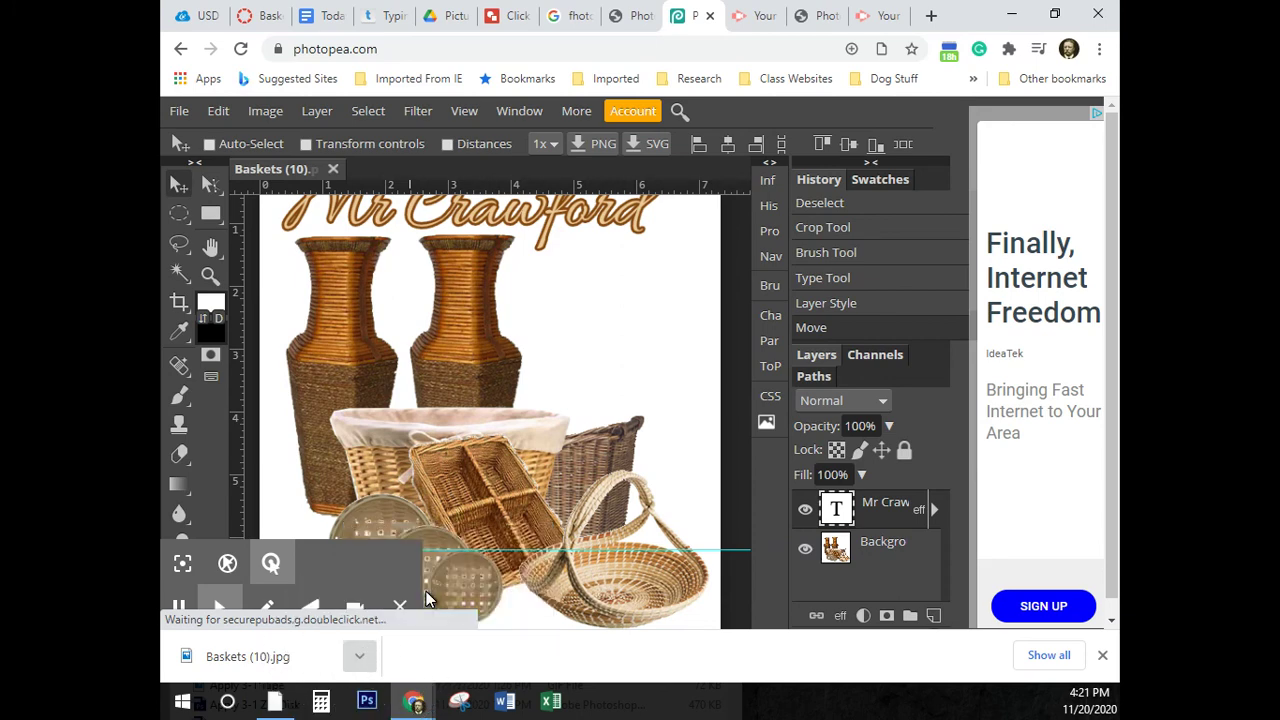
pyautogui.click(428, 595)
pyautogui.moveTo(451, 333); pyautogui.dragTo(723, 126)
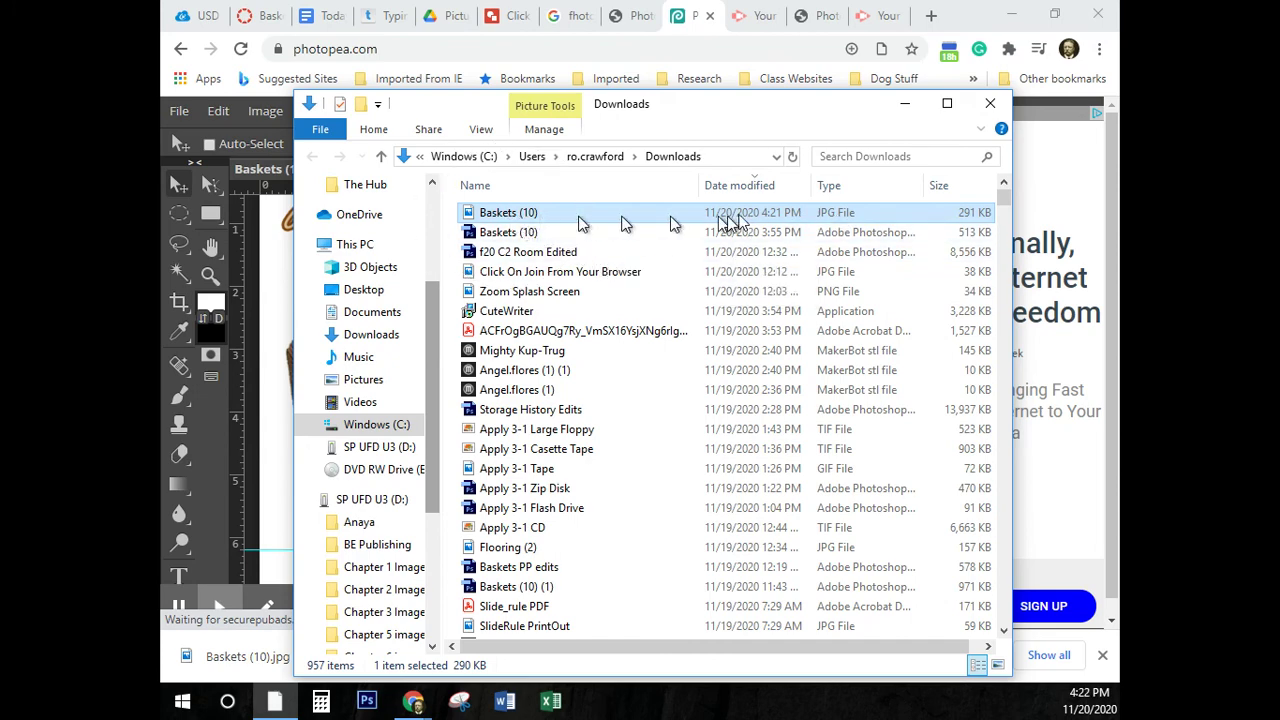
pyautogui.click(850, 214)
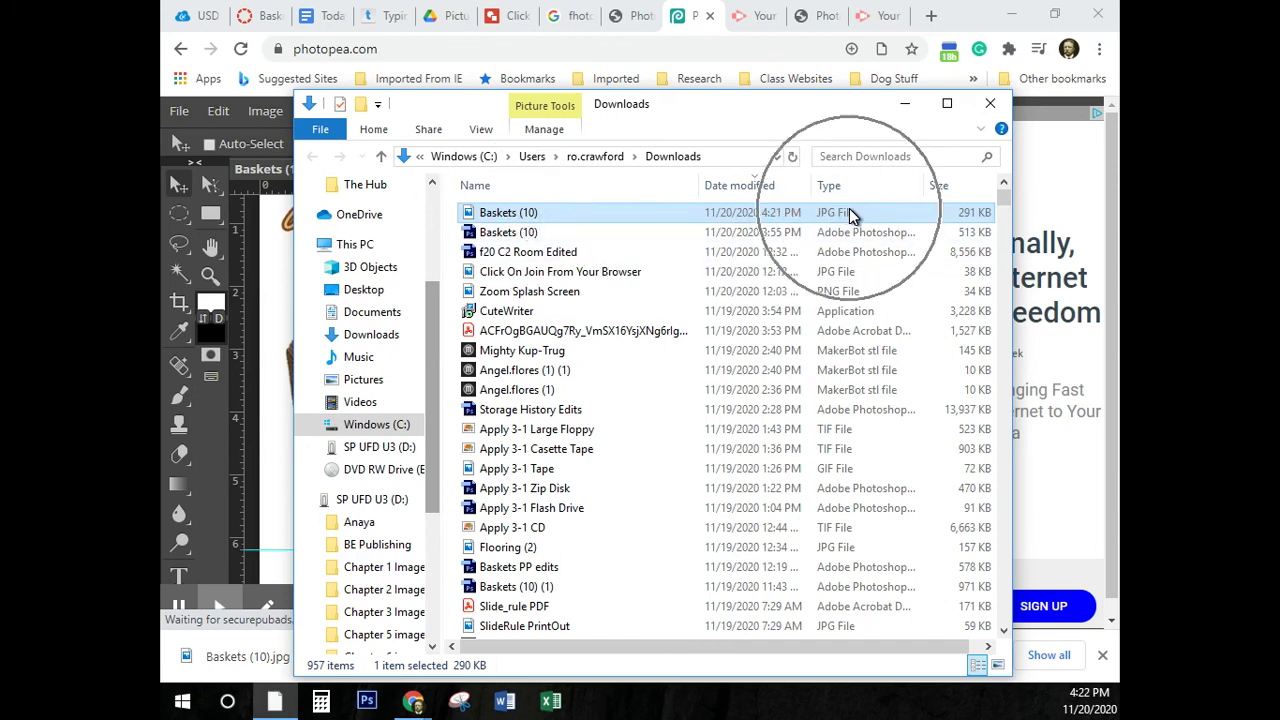
pyautogui.doubleClick(502, 219)
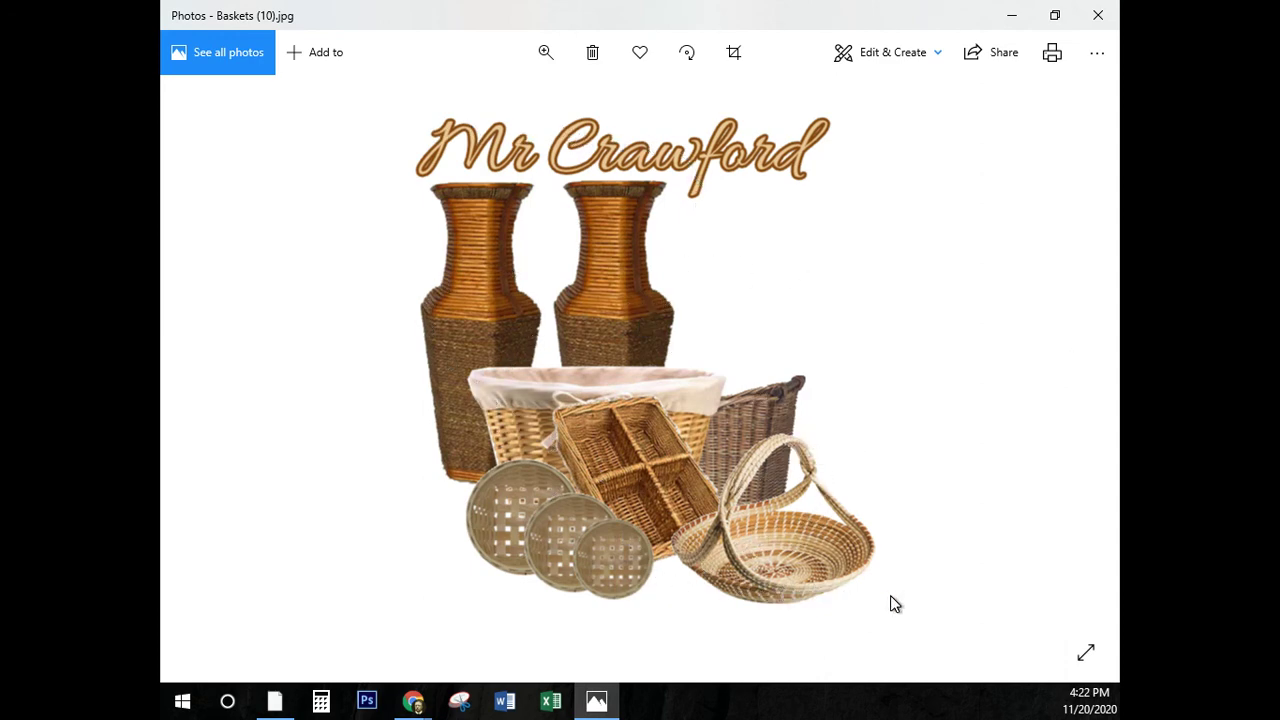
# Step: Inspect the vases and the round baskets in the exported image, and close the image viewer
pyautogui.click(494, 238)
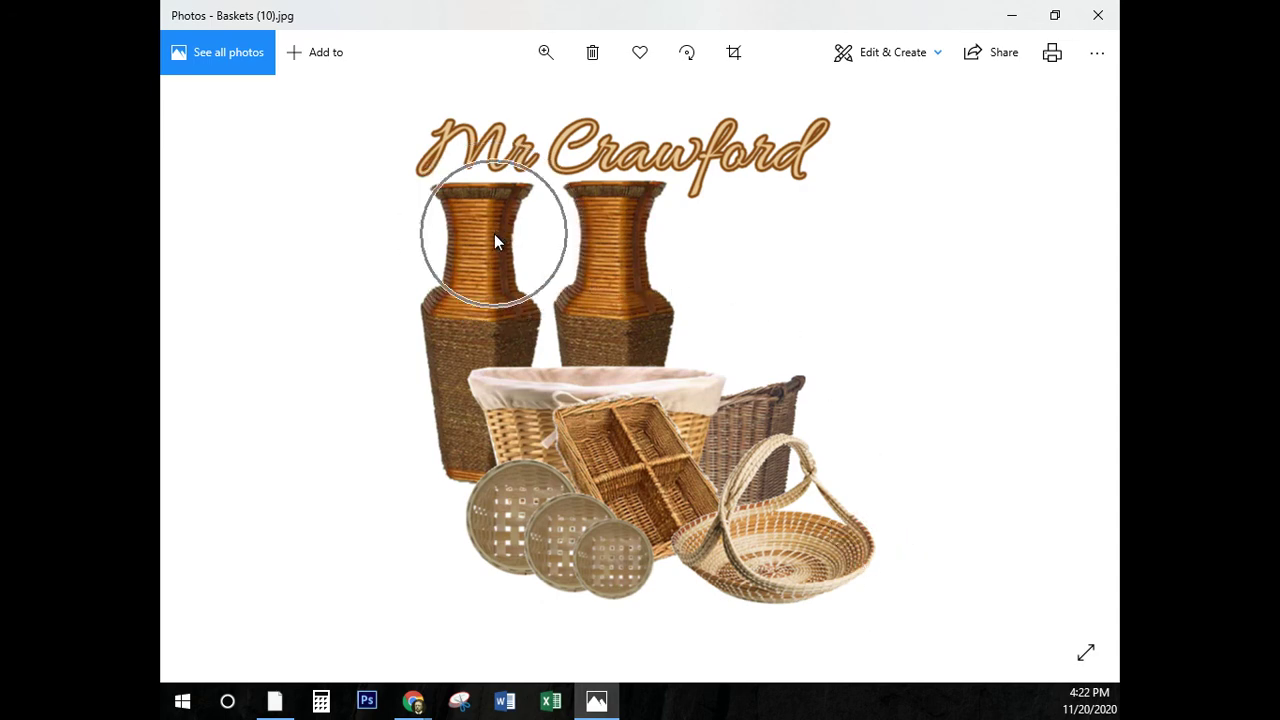
pyautogui.click(580, 256)
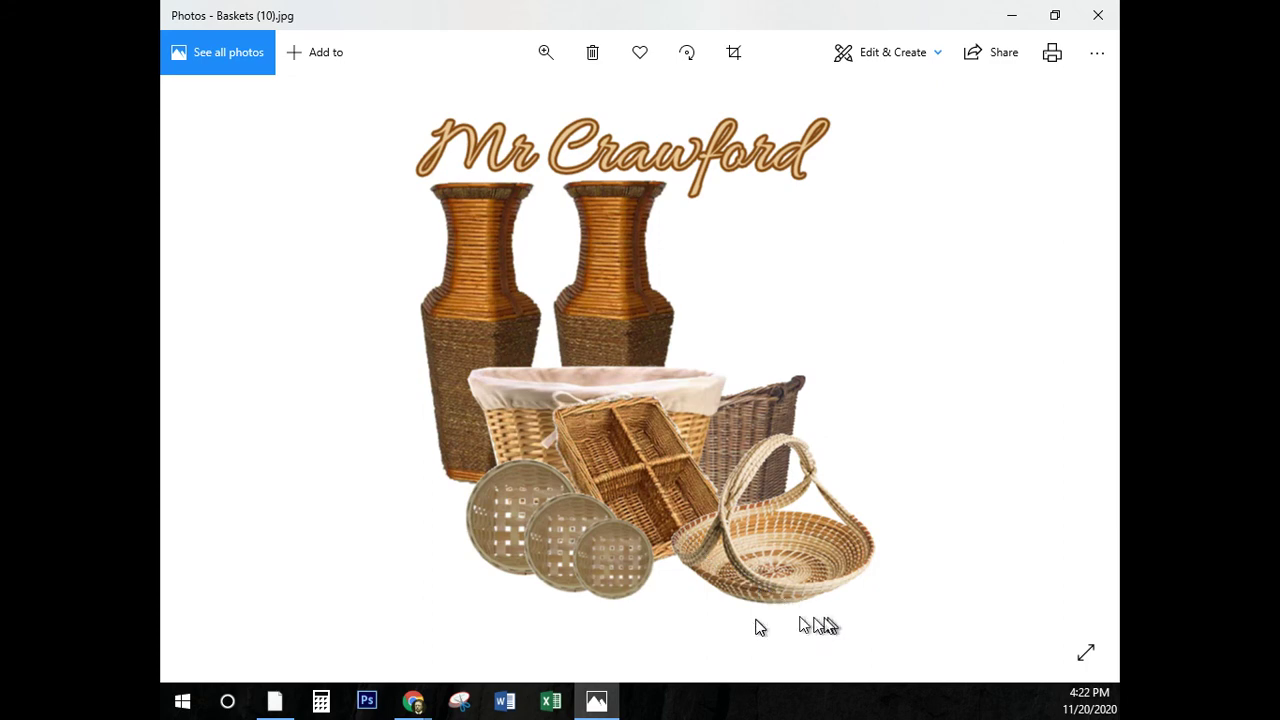
pyautogui.click(517, 529)
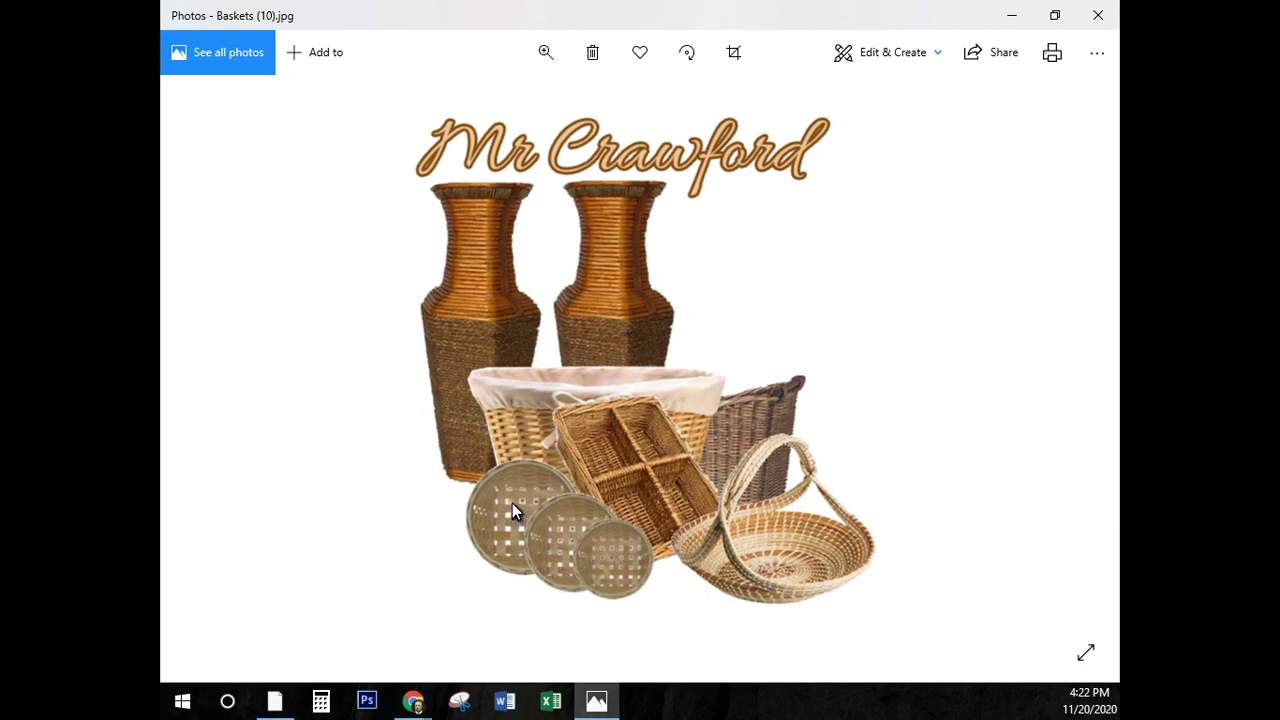
pyautogui.click(518, 506)
pyautogui.click(513, 519)
pyautogui.click(509, 517)
pyautogui.click(509, 517)
pyautogui.click(509, 517)
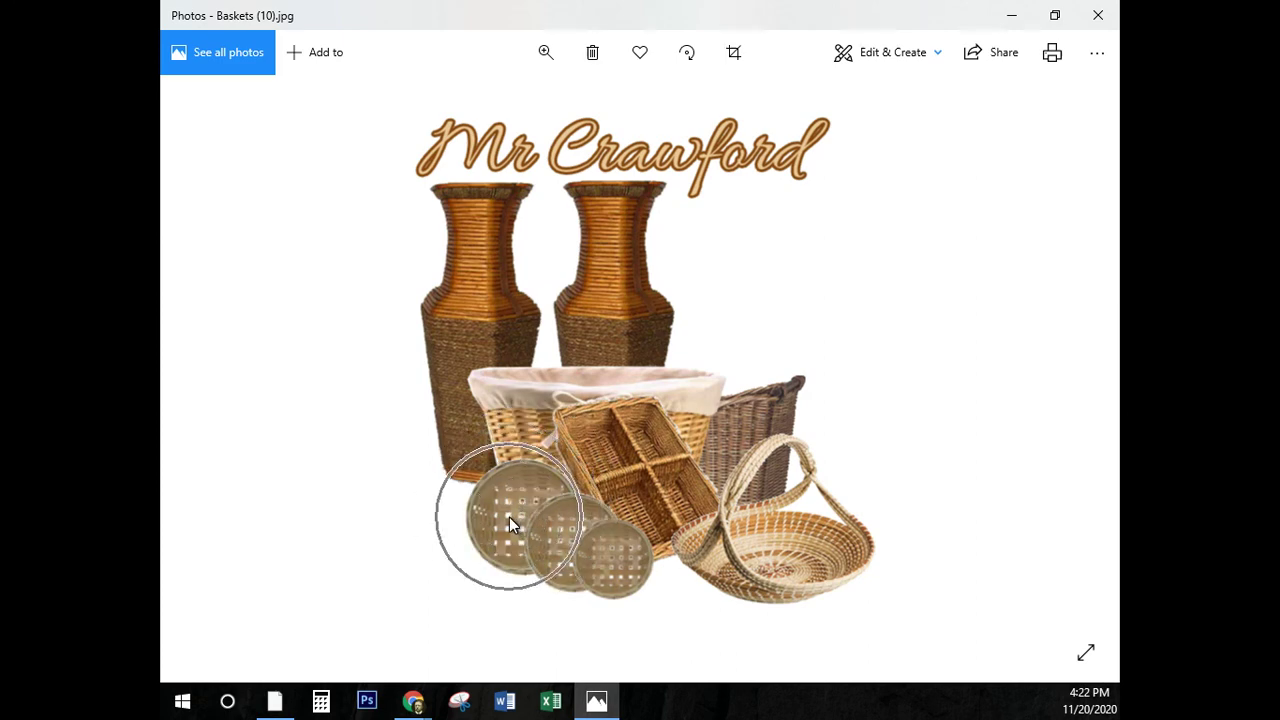
pyautogui.click(509, 517)
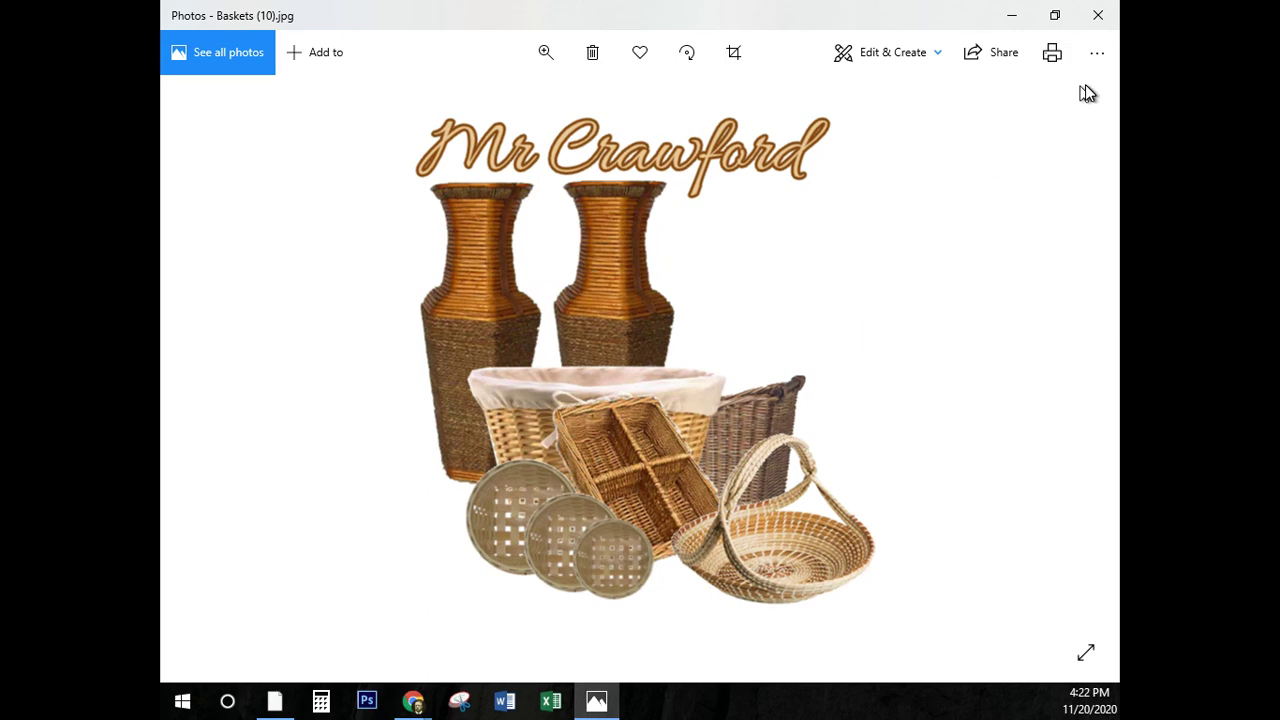
pyautogui.click(1099, 17)
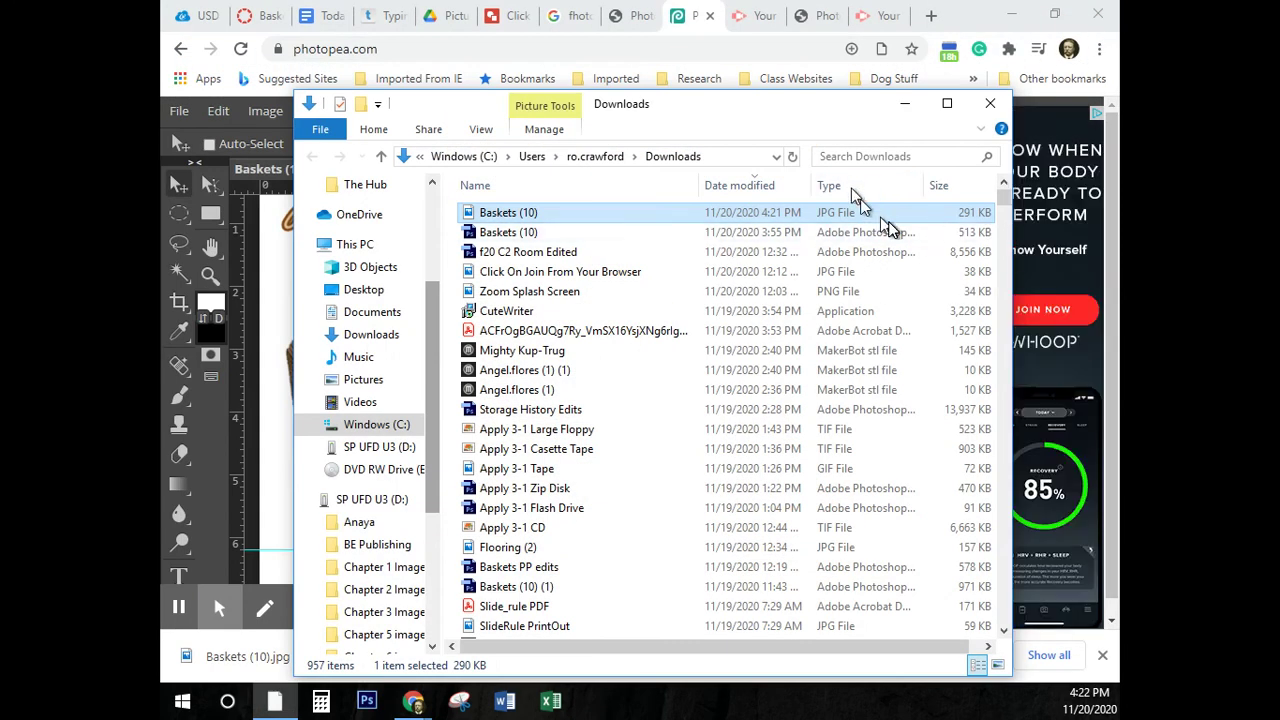
# Step: Switch to the Canvas course, return to its main page from the Baskets.psd file page, and enter Student View
pyautogui.click(265, 15)
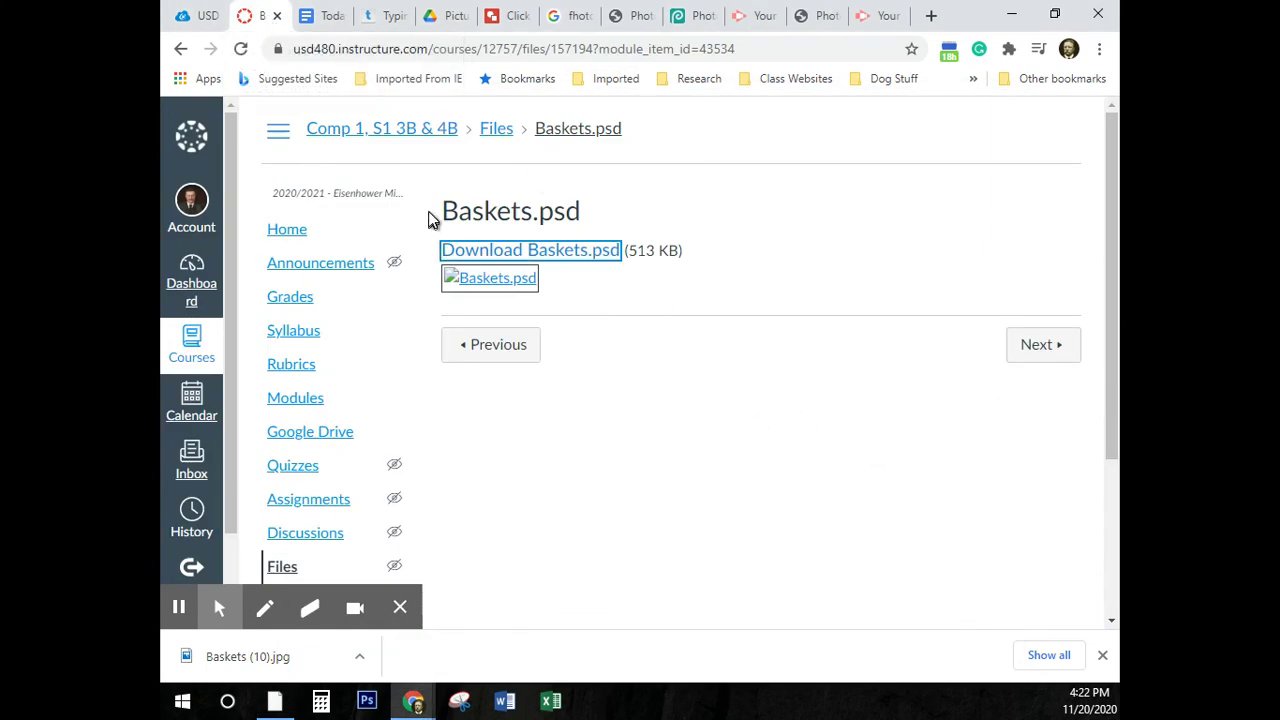
pyautogui.click(180, 48)
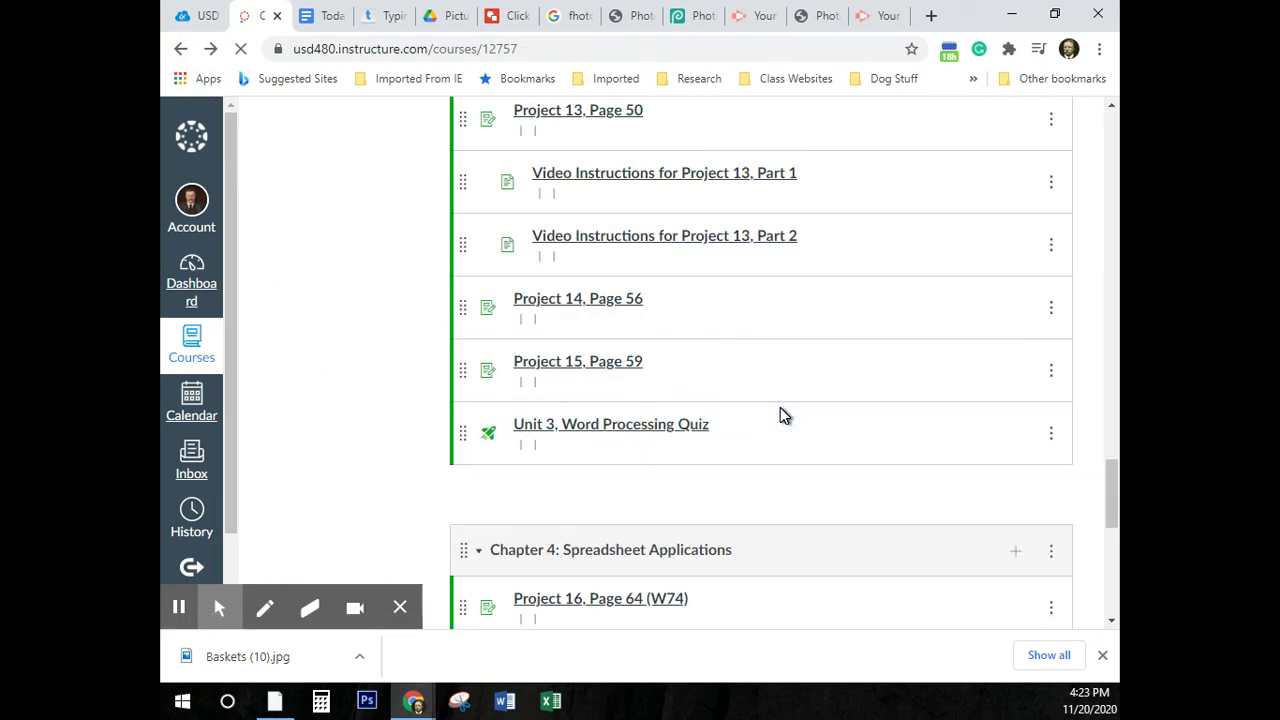
pyautogui.scroll(-12, 917, 423)
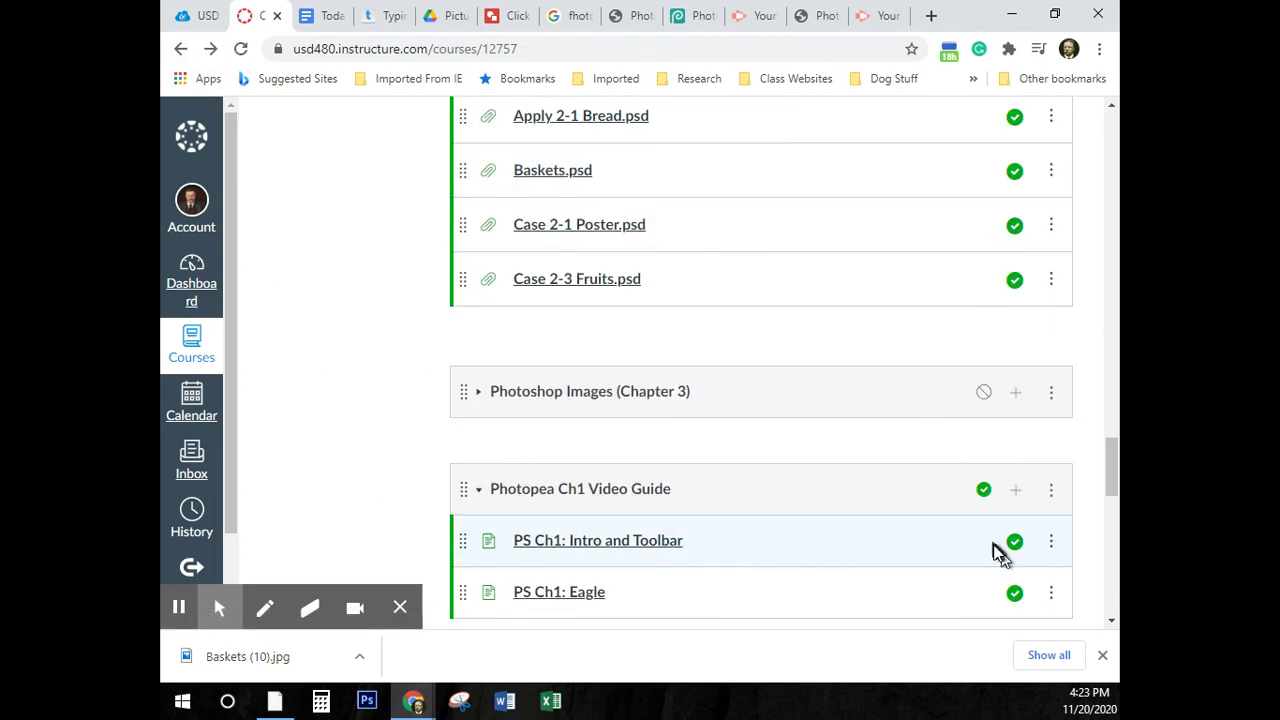
pyautogui.click(1102, 655)
pyautogui.scroll(-10, 869, 583)
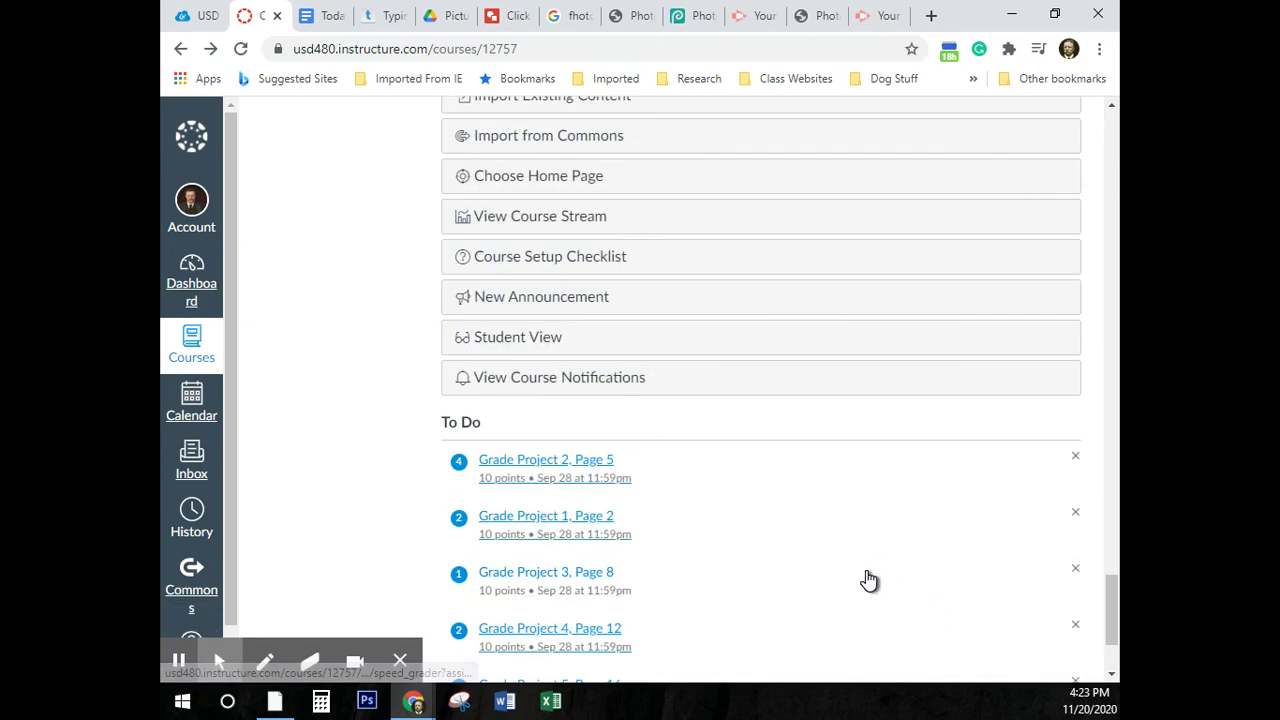
pyautogui.scroll(-1, 869, 583)
pyautogui.scroll(2, 872, 582)
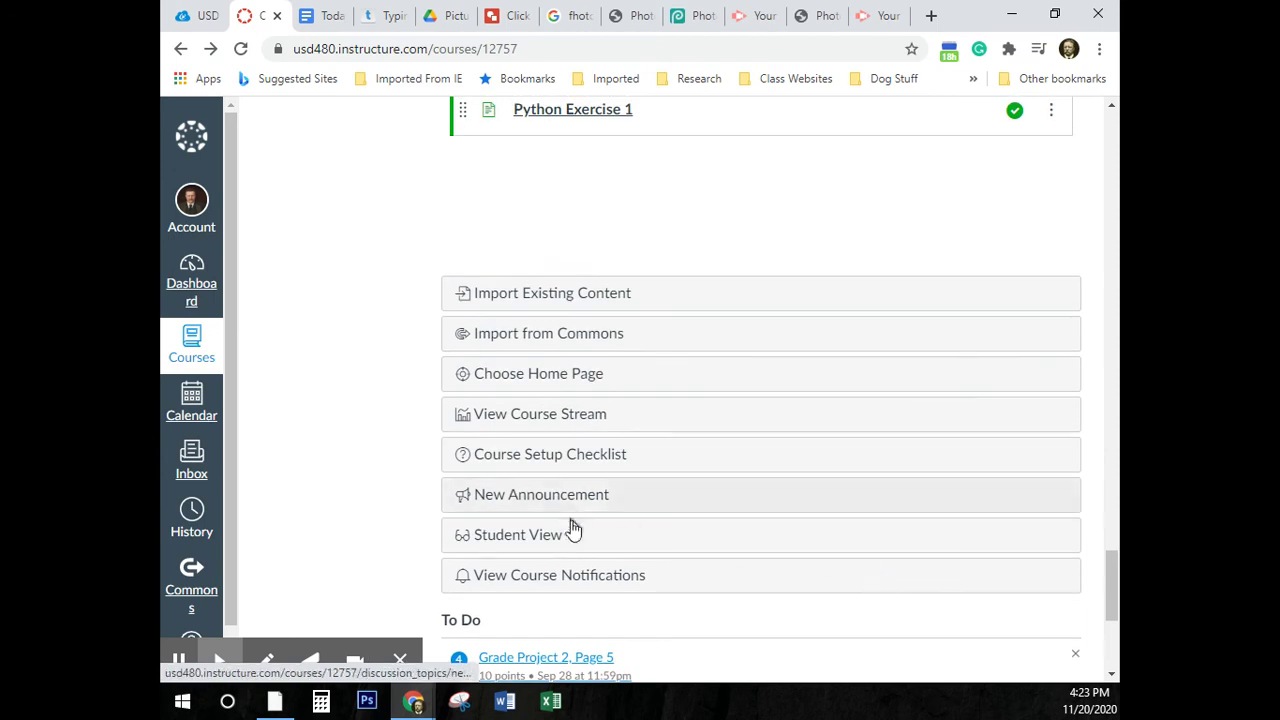
pyautogui.click(548, 550)
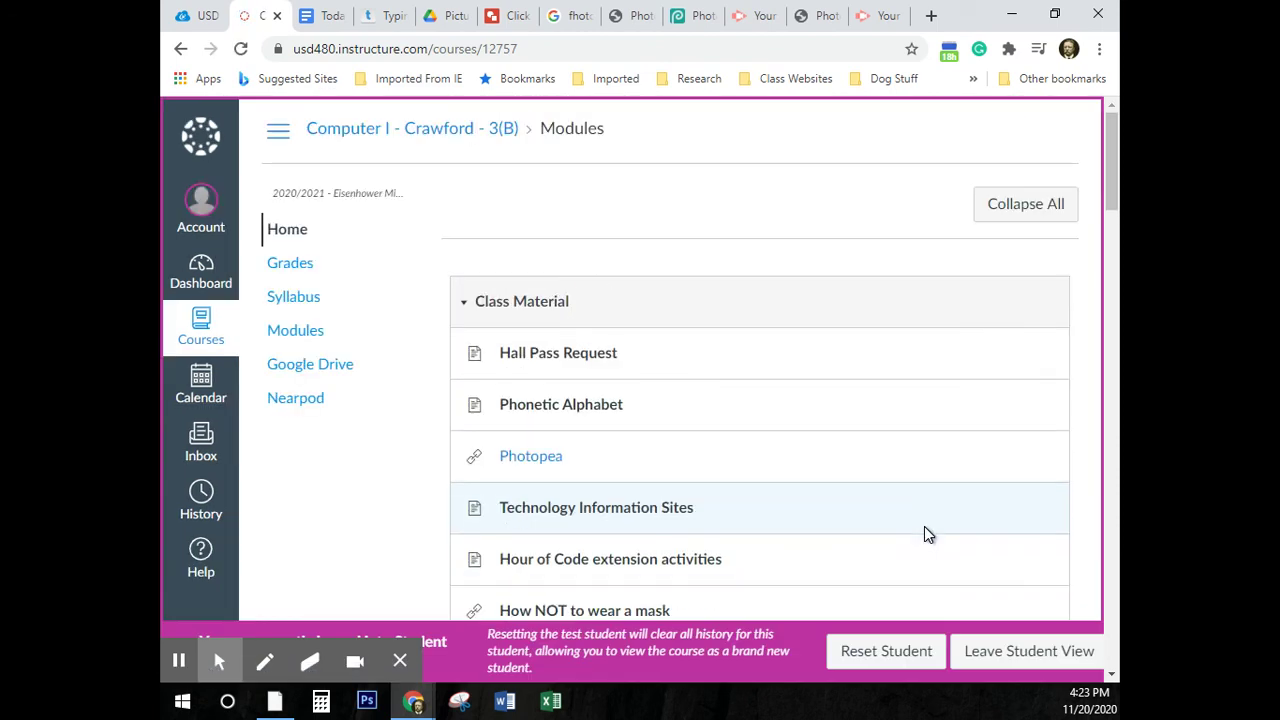
# Step: Reset the test student and open the Ch 2, Baskets assignment under Photoshop Assignments
pyautogui.click(877, 658)
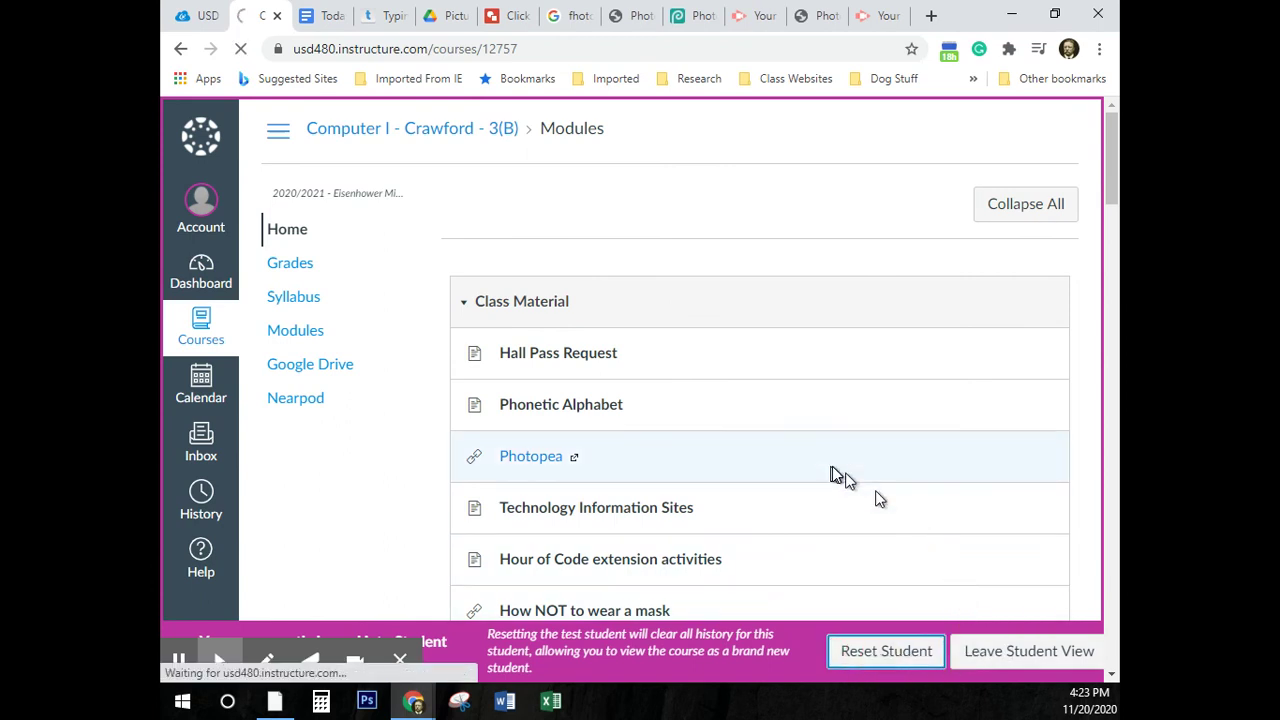
pyautogui.scroll(-3, 835, 378)
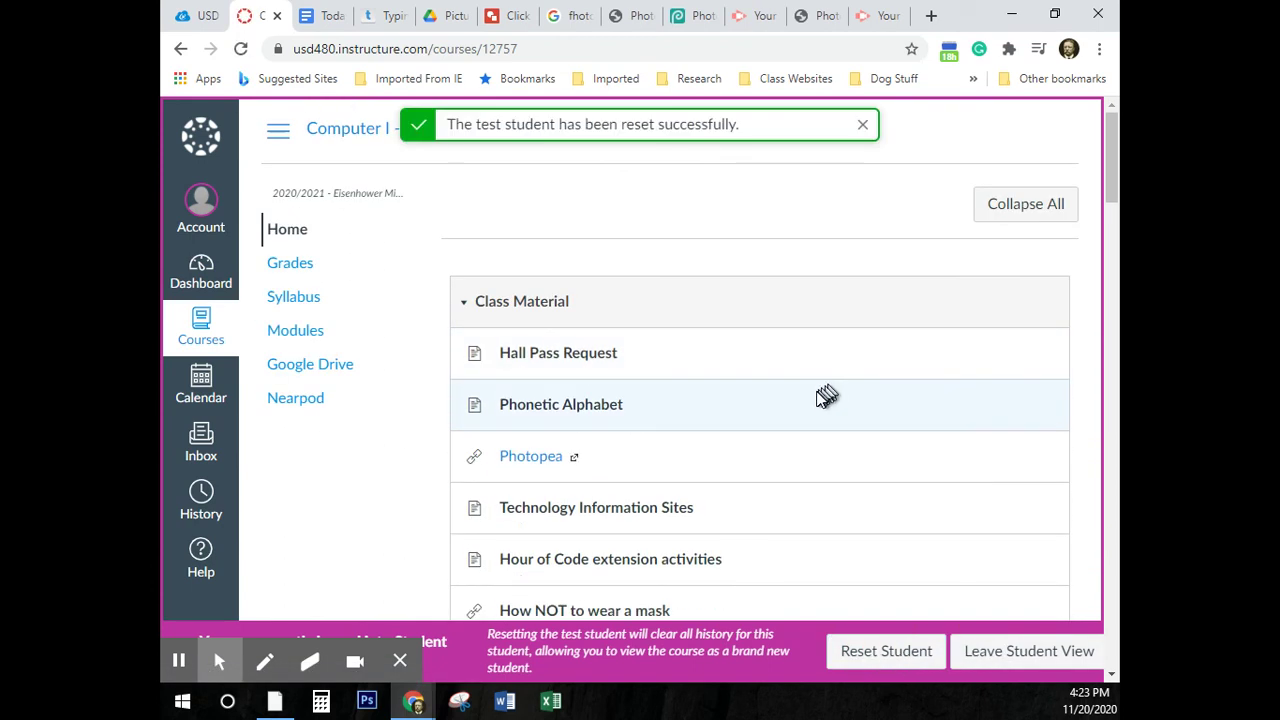
pyautogui.scroll(-12, 837, 443)
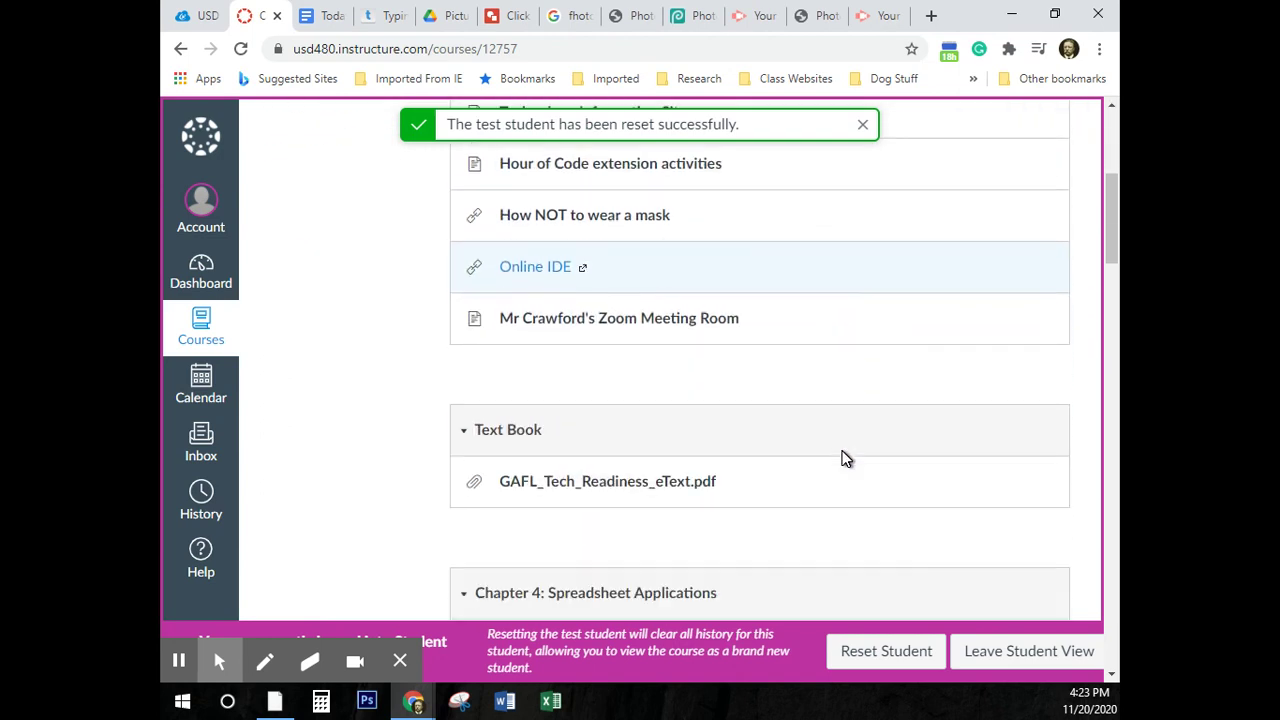
pyautogui.scroll(-6, 843, 464)
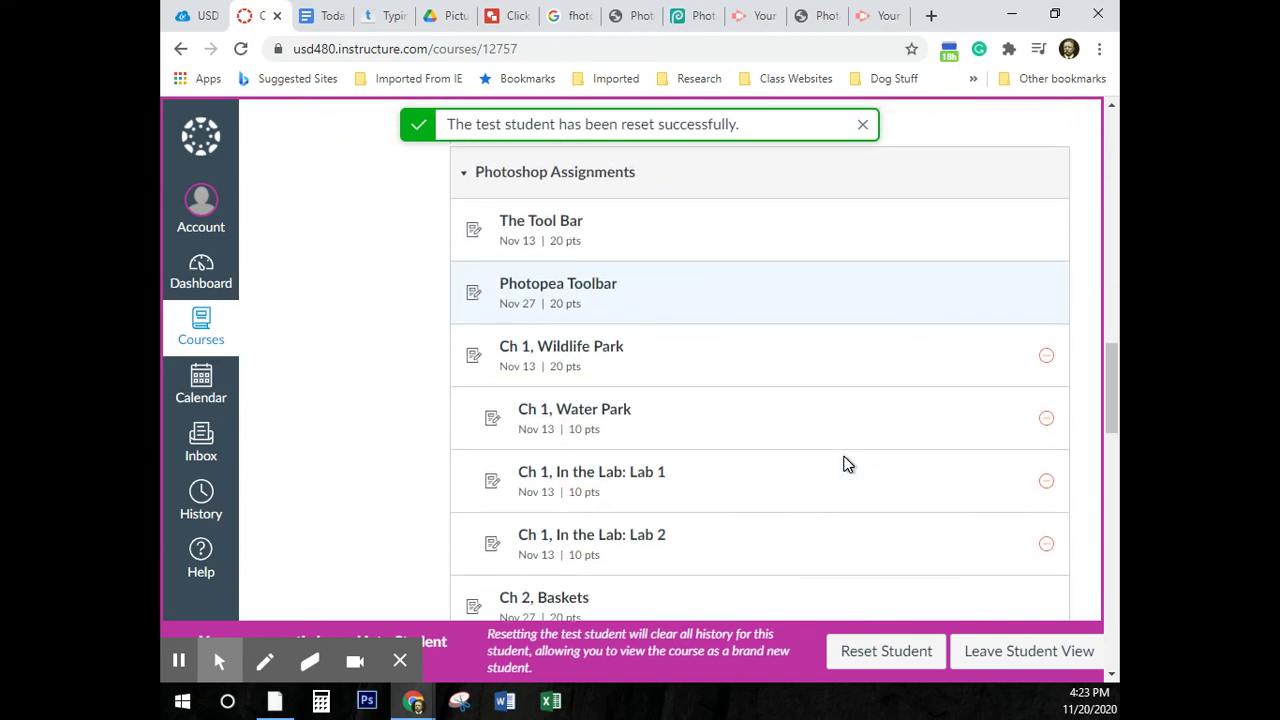
pyautogui.click(530, 318)
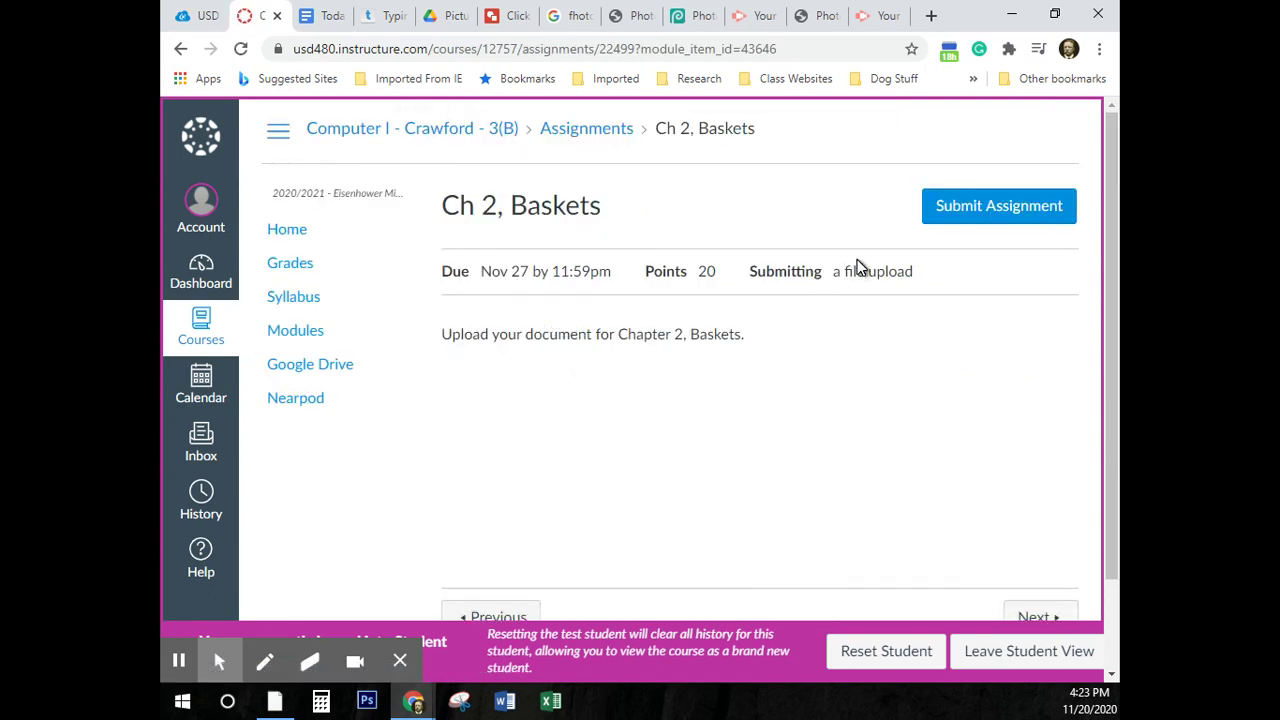
# Step: Start a file-upload submission for the Ch 2, Baskets assignment and search the Downloads folder for "Baskets"
pyautogui.click(954, 213)
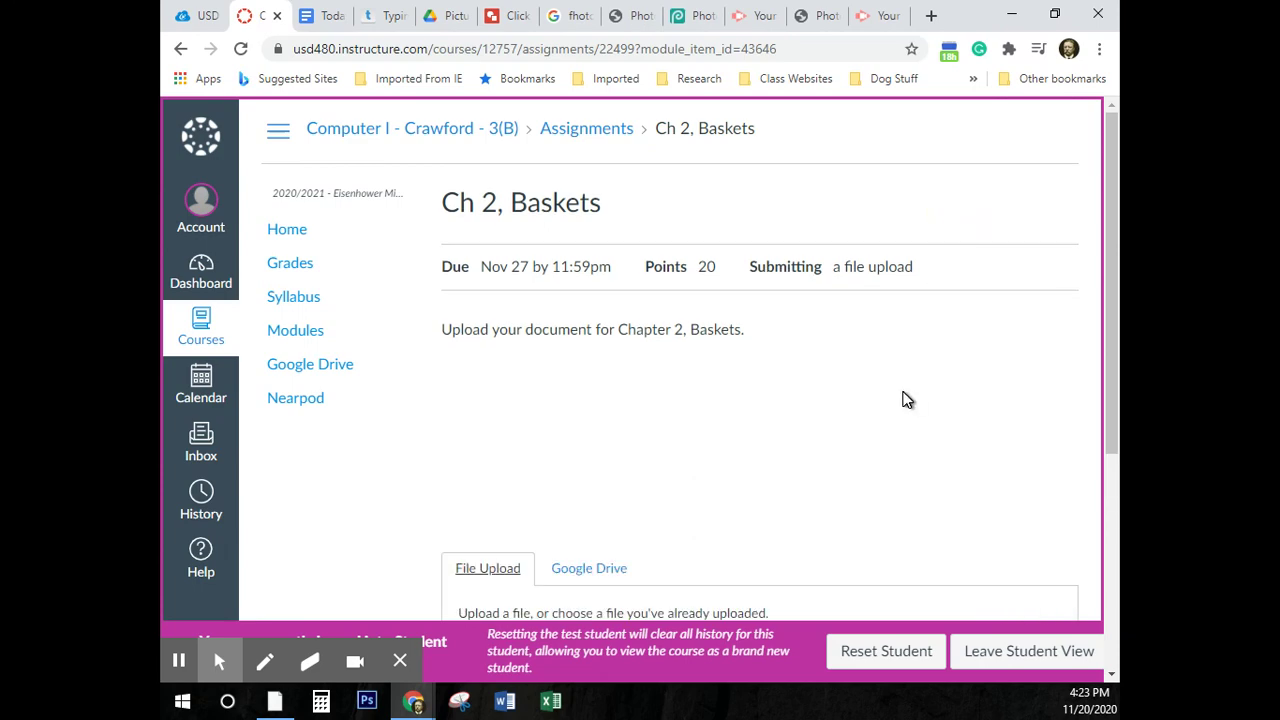
pyautogui.scroll(-3, 748, 455)
pyautogui.click(556, 364)
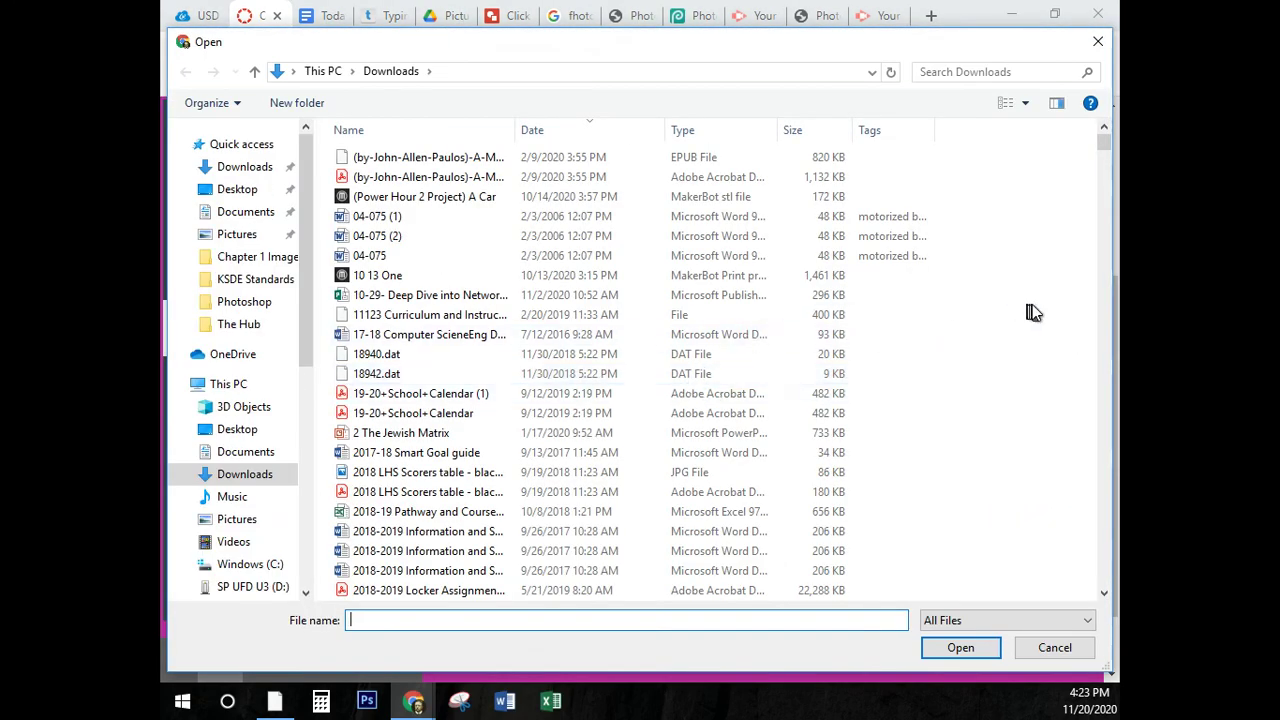
pyautogui.click(982, 73)
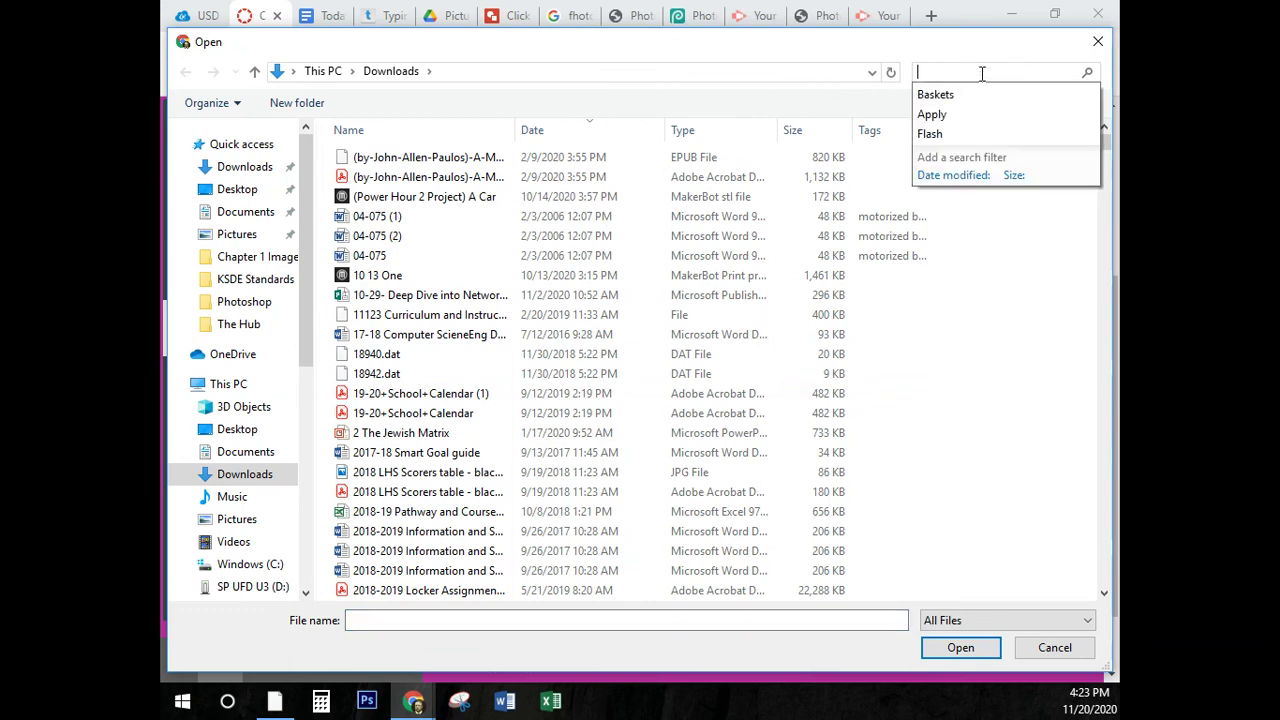
pyautogui.write('Baskets')
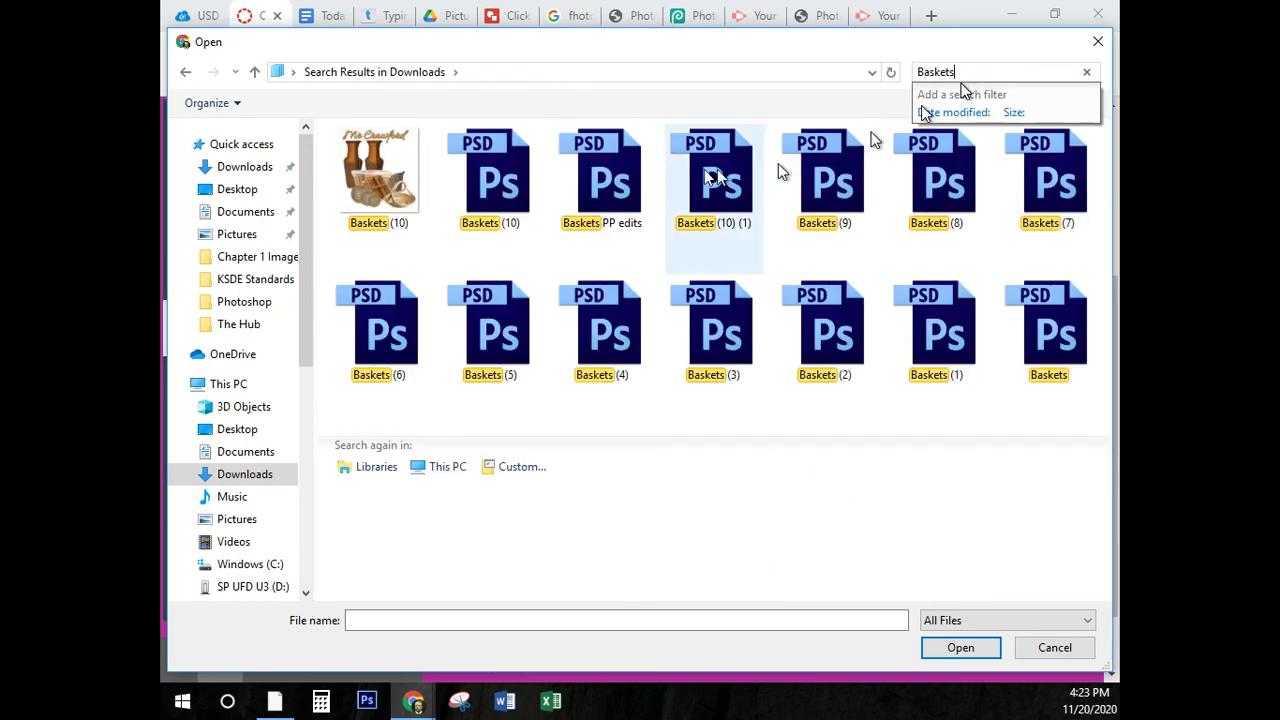
# Step: Attach the Baskets (10) JPG image, rather than a PSD file, to the submission
pyautogui.click(378, 195)
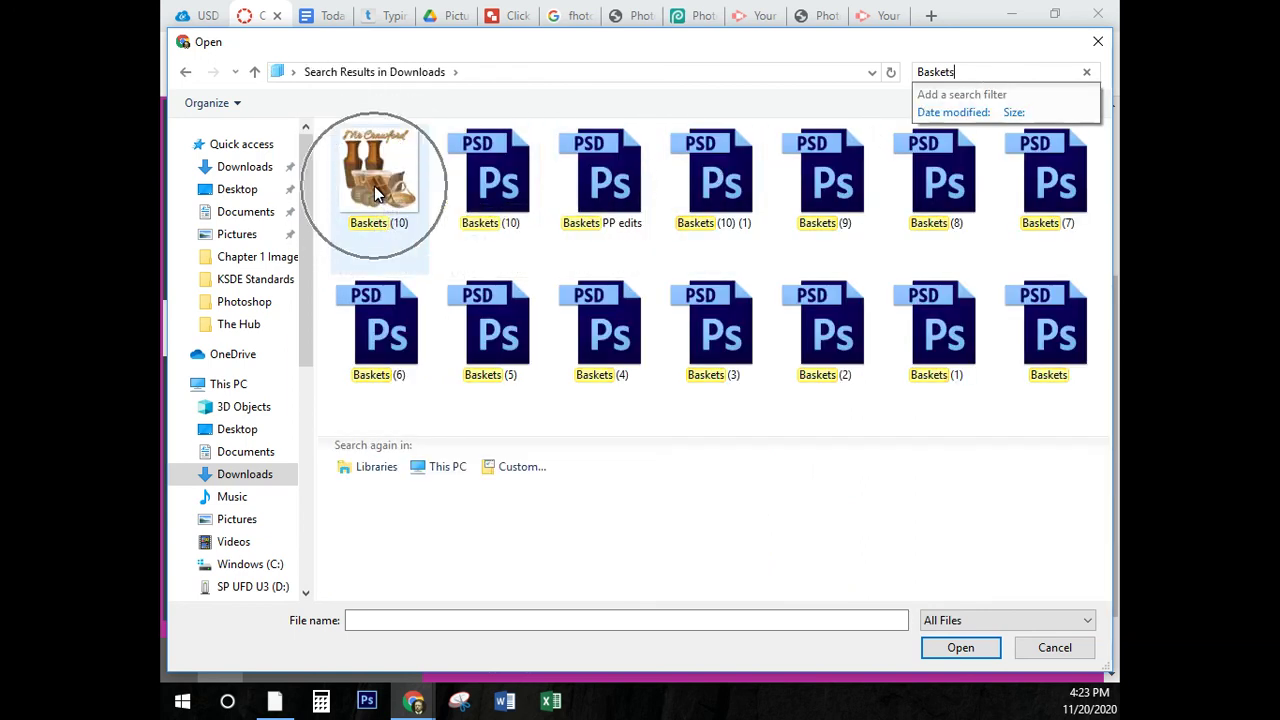
pyautogui.click(374, 186)
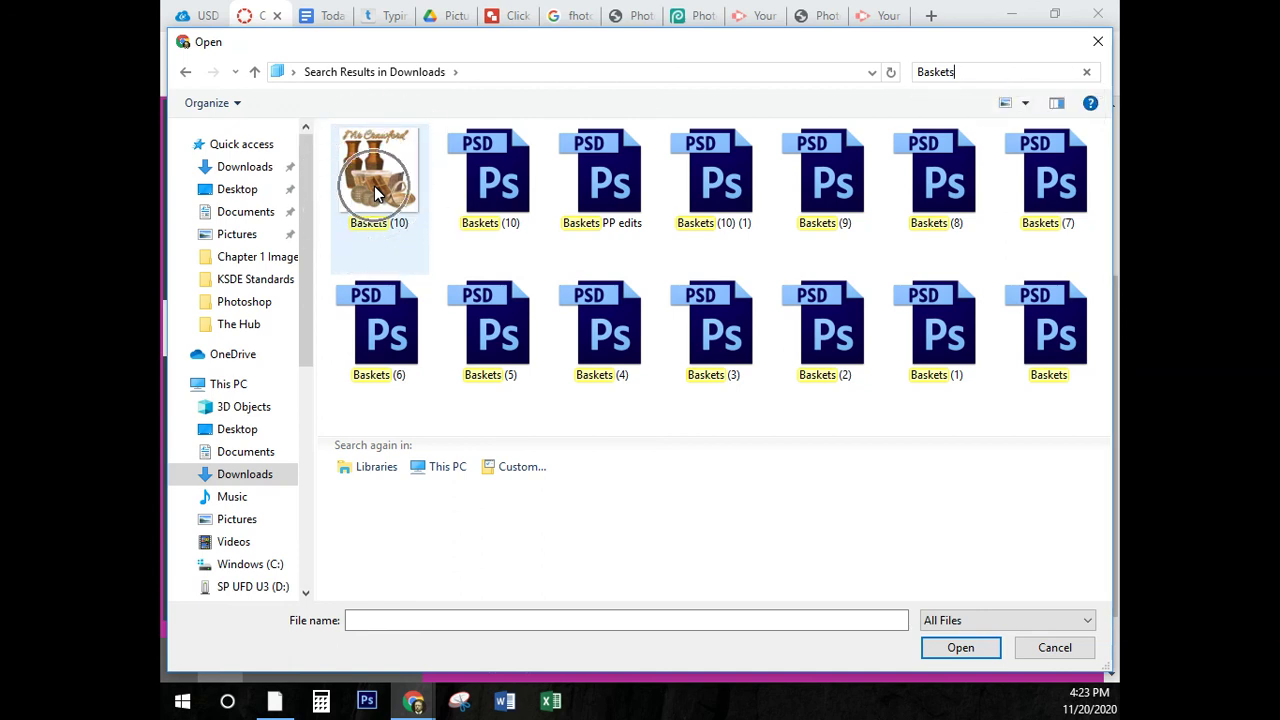
pyautogui.doubleClick(374, 174)
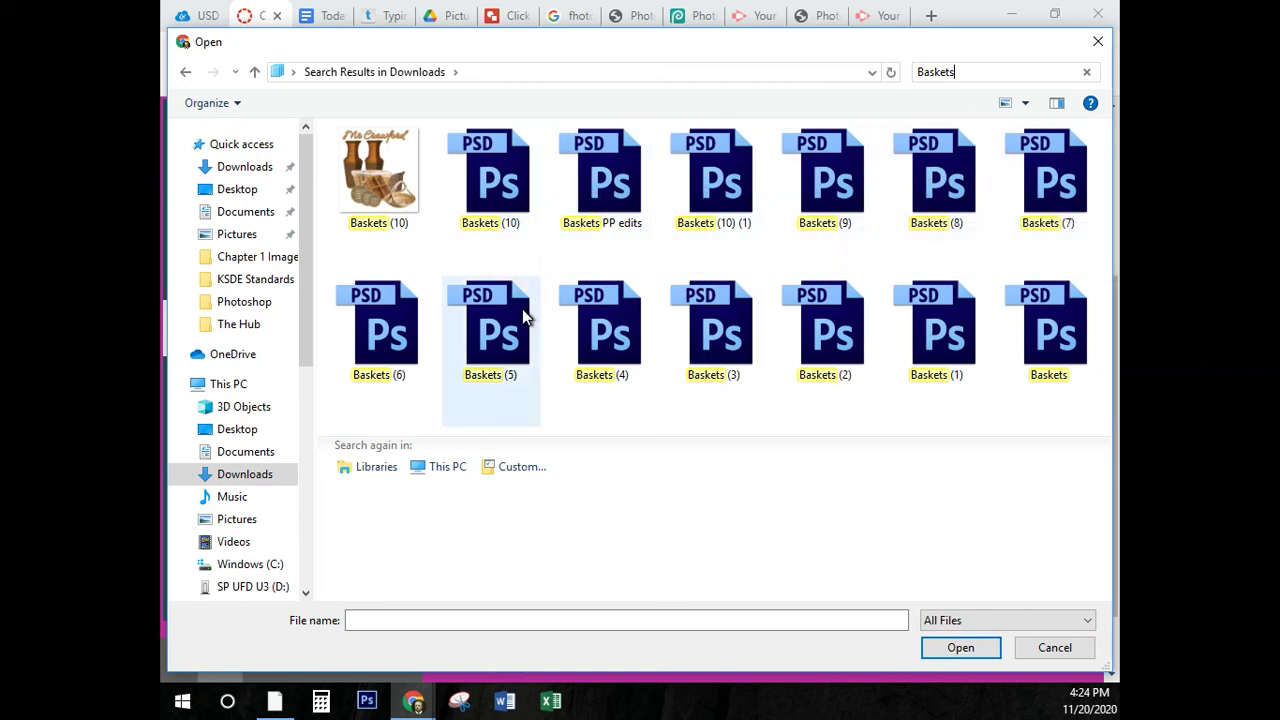
pyautogui.click(374, 172)
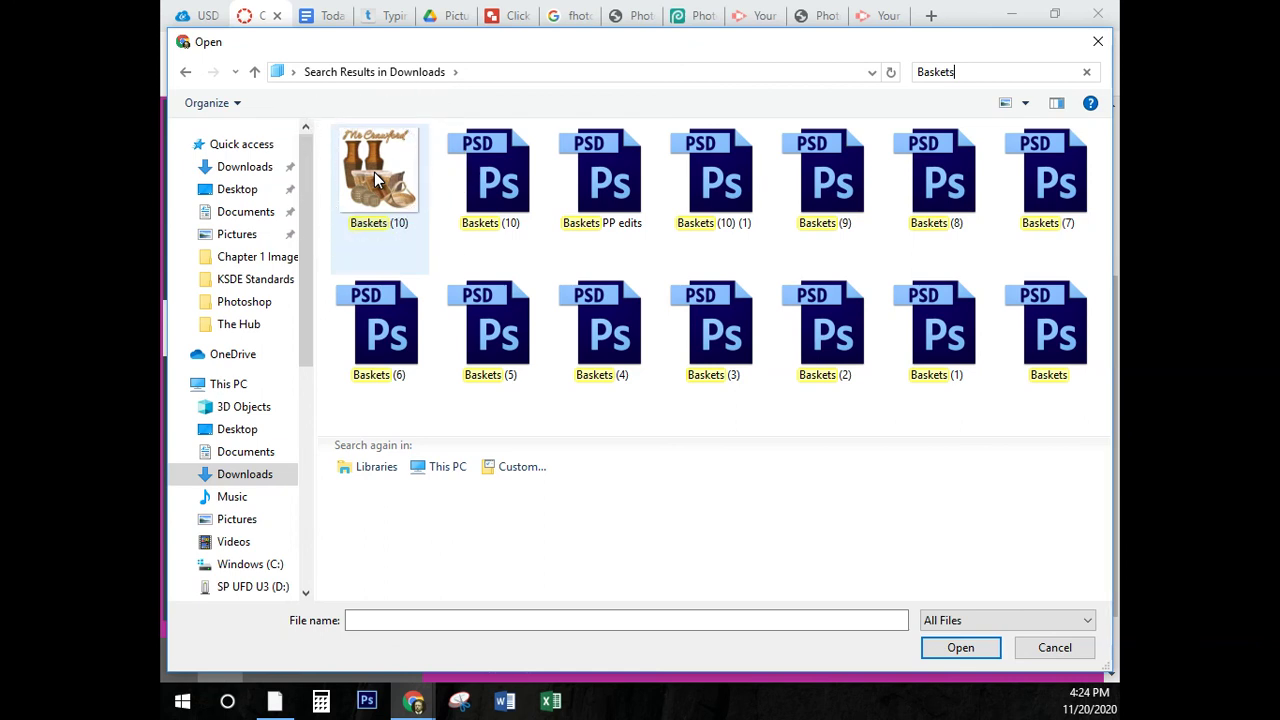
pyautogui.click(374, 172)
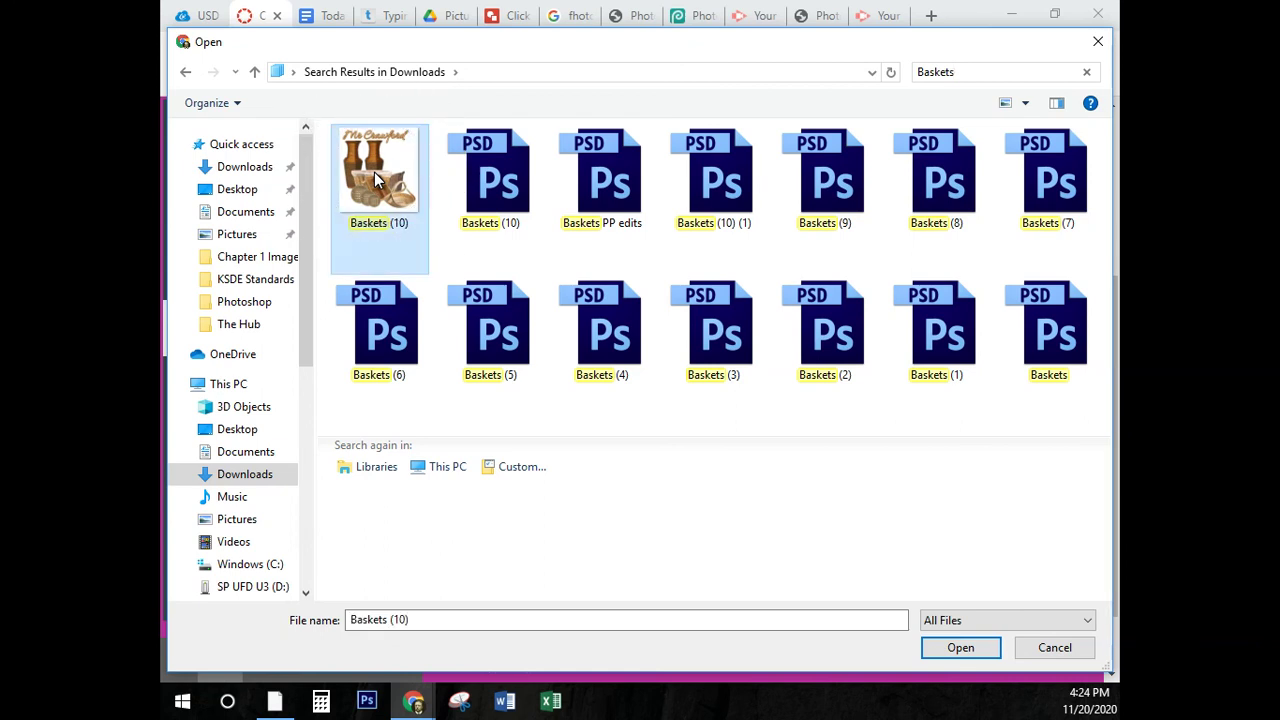
pyautogui.click(960, 648)
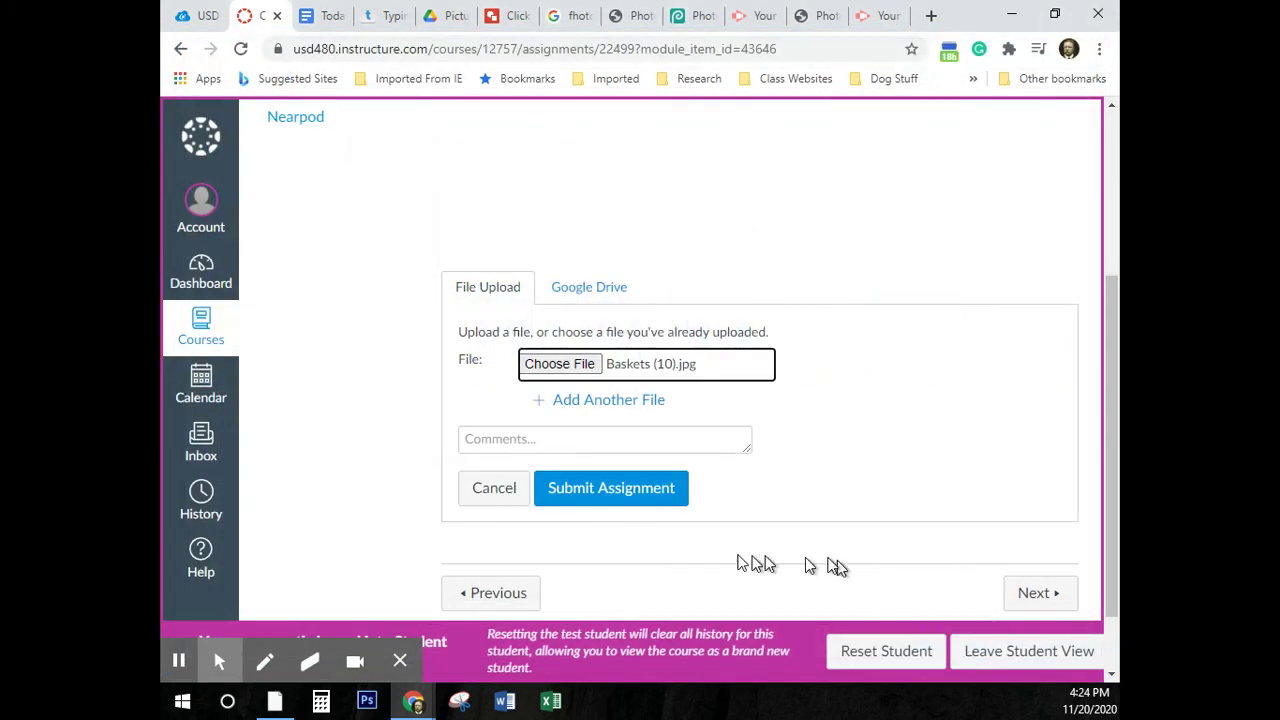
# Step: Submit the Ch 2, Baskets assignment with Baskets (10).jpg as the uploaded file
pyautogui.click(593, 500)
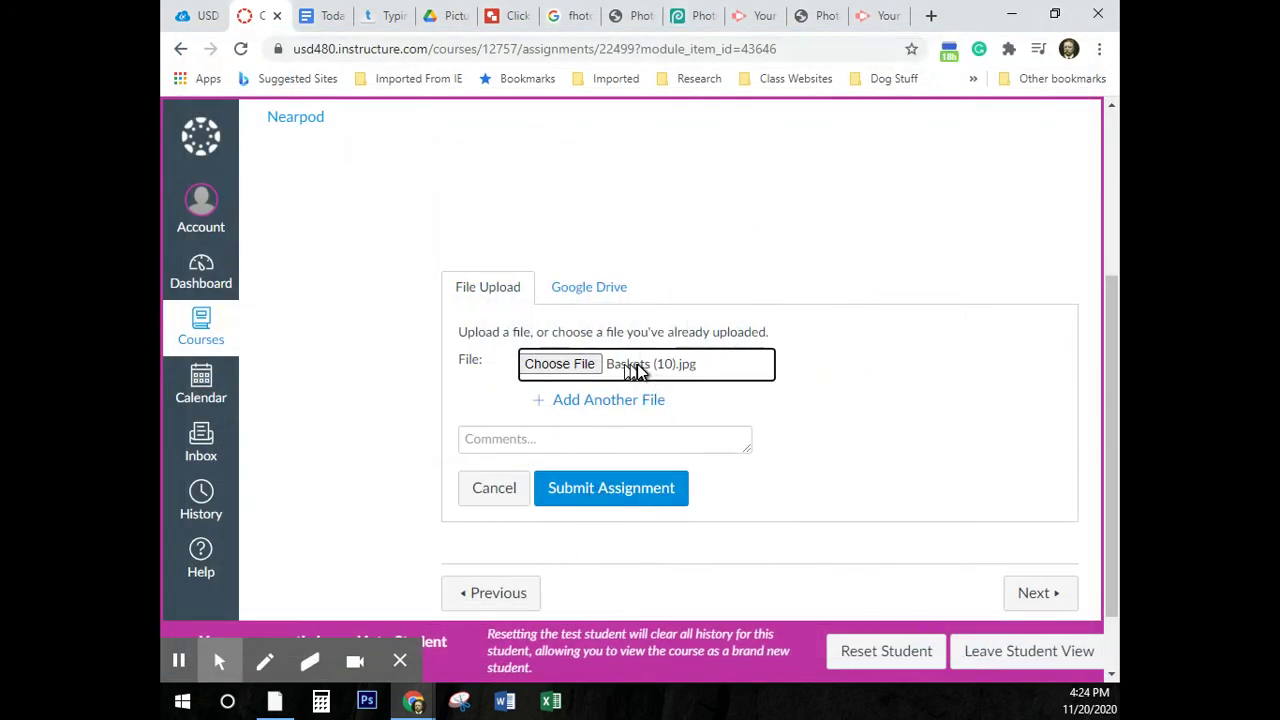
pyautogui.click(686, 372)
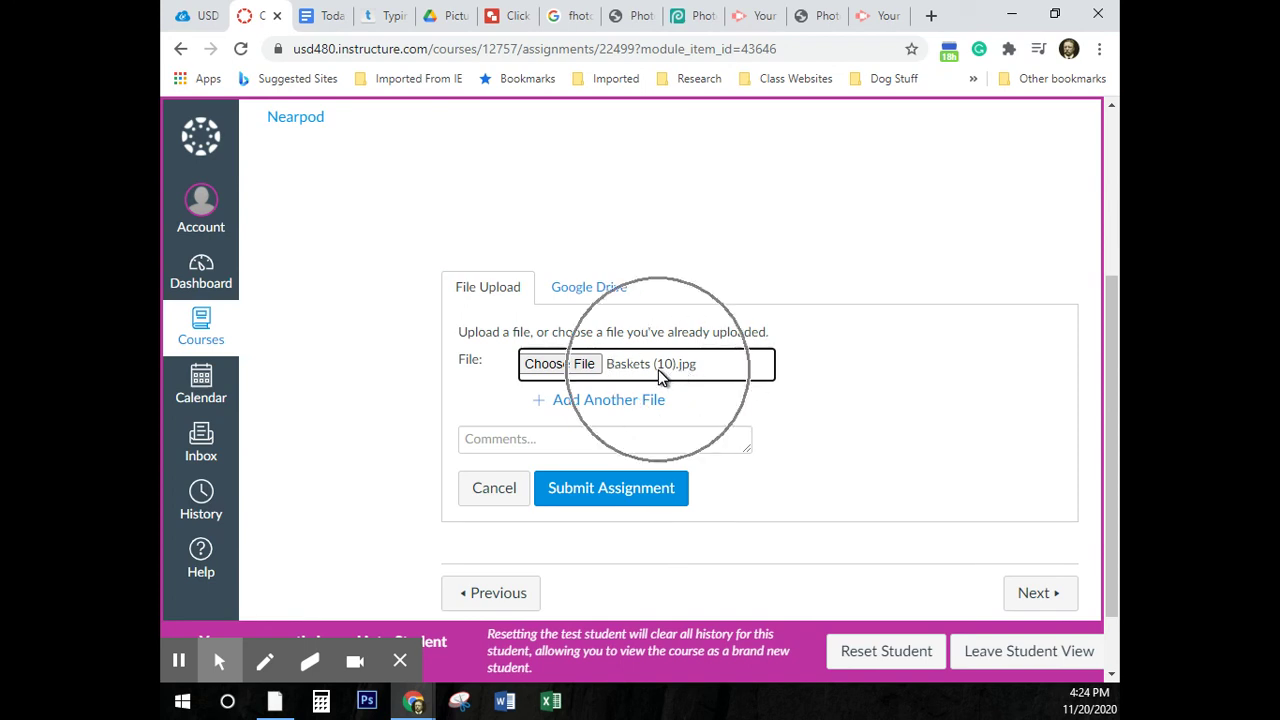
pyautogui.click(613, 497)
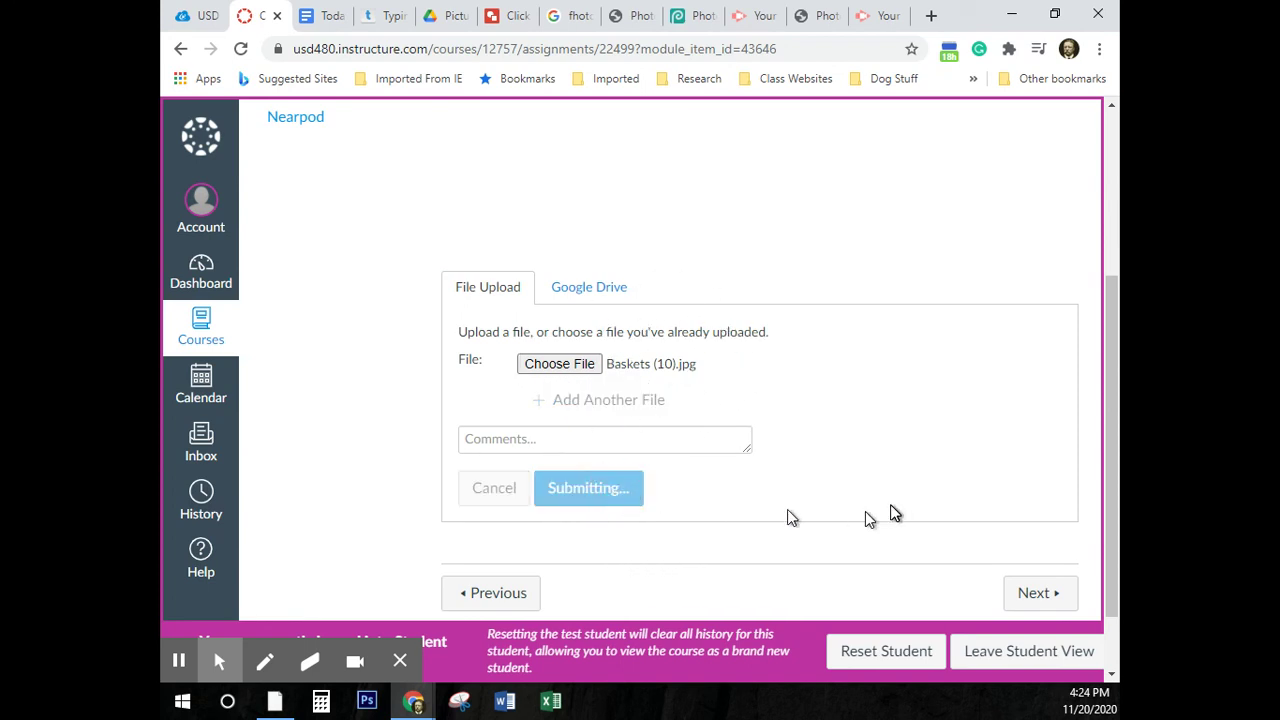